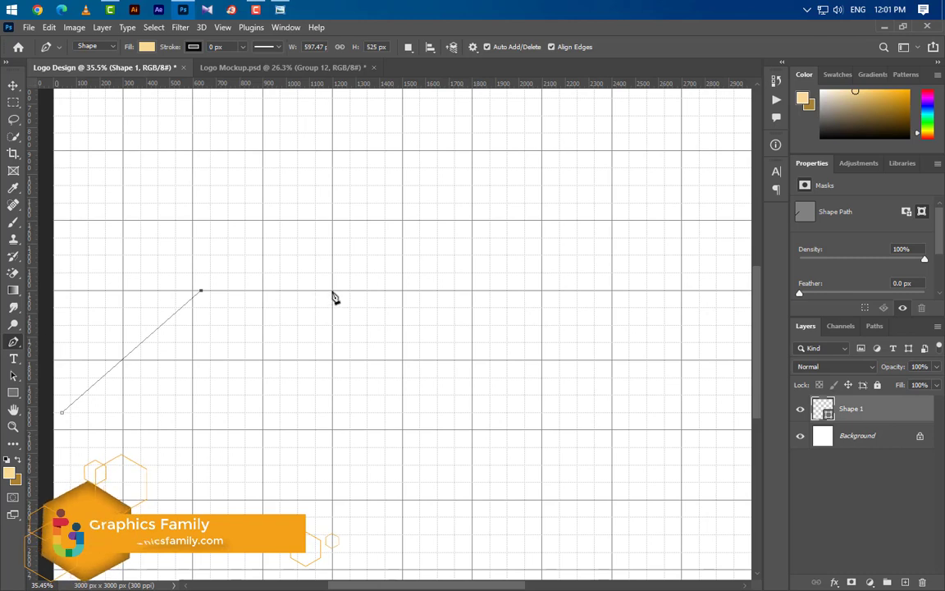
Finish the four-cornered roof outline with the Pen tool, about 1499 px wide and 525 px high, with a flat base
left_click(331, 333)
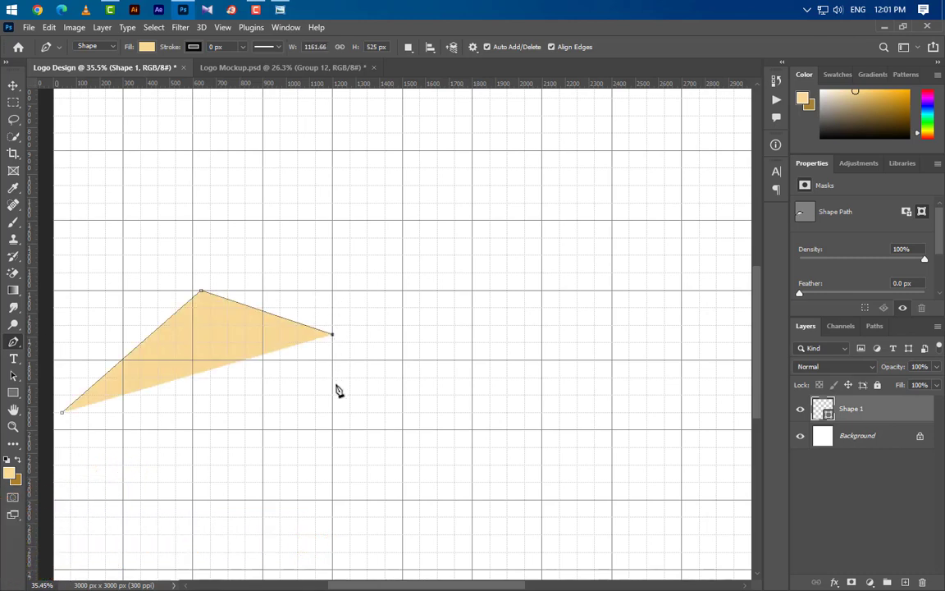
left_click(412, 414)
scroll(495, 450, "down", 2)
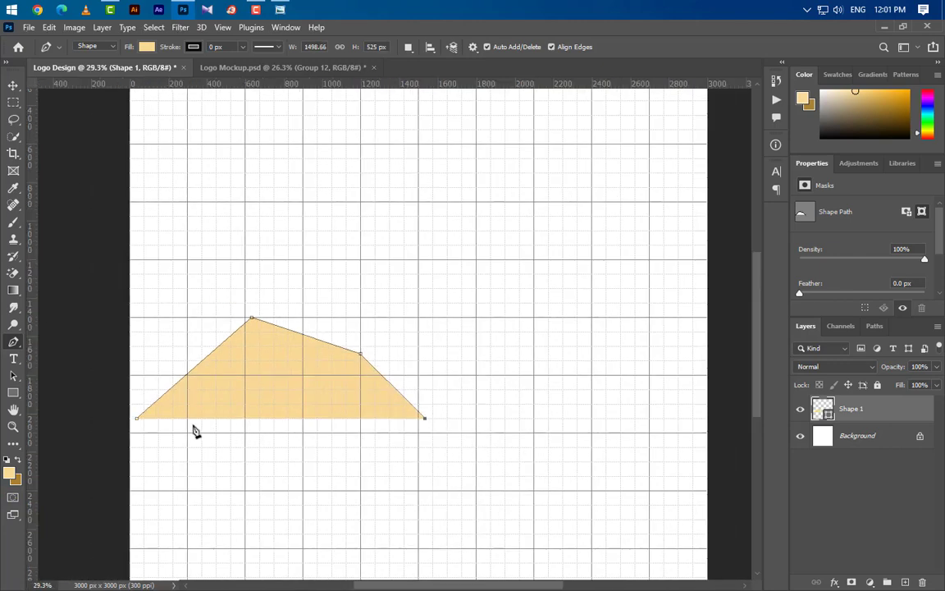
scroll(193, 431, "up", 3)
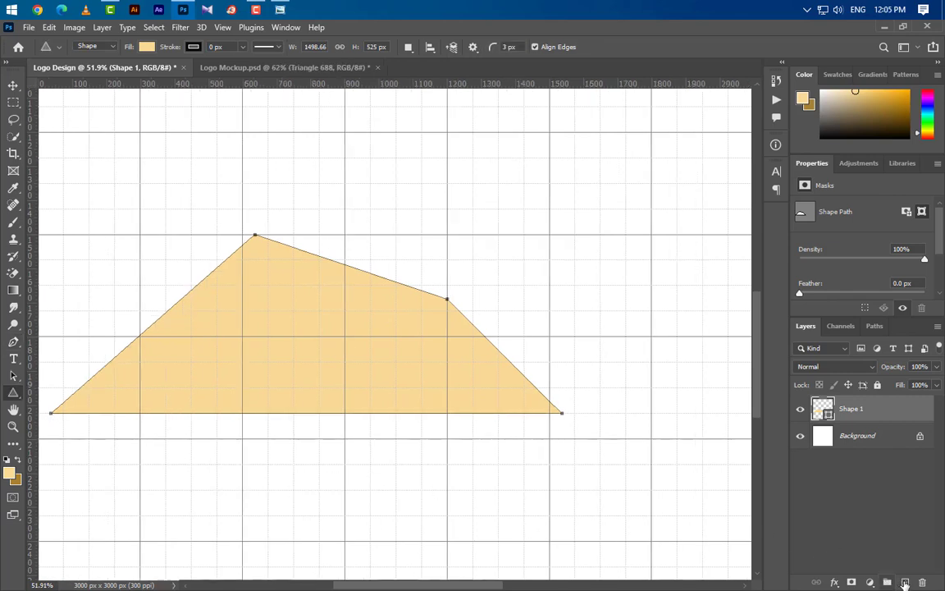
Draw a triangle about 248 px wide and 215 px high on a new layer and align its apex with the roof peak
left_click(905, 582)
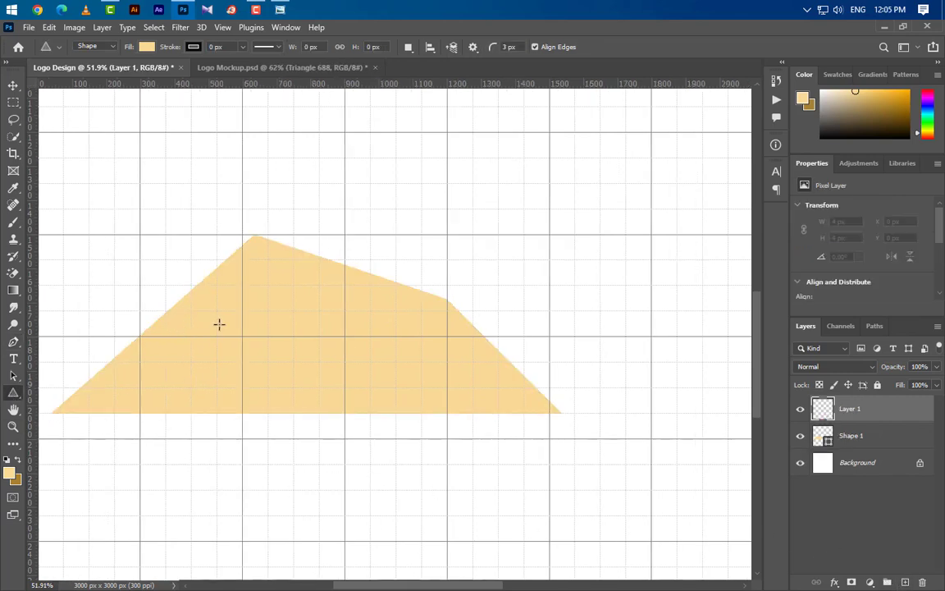
mouse_move(231, 307)
left_mouse_down()
mouse_move(332, 401)
mouse_move(346, 392)
left_mouse_up()
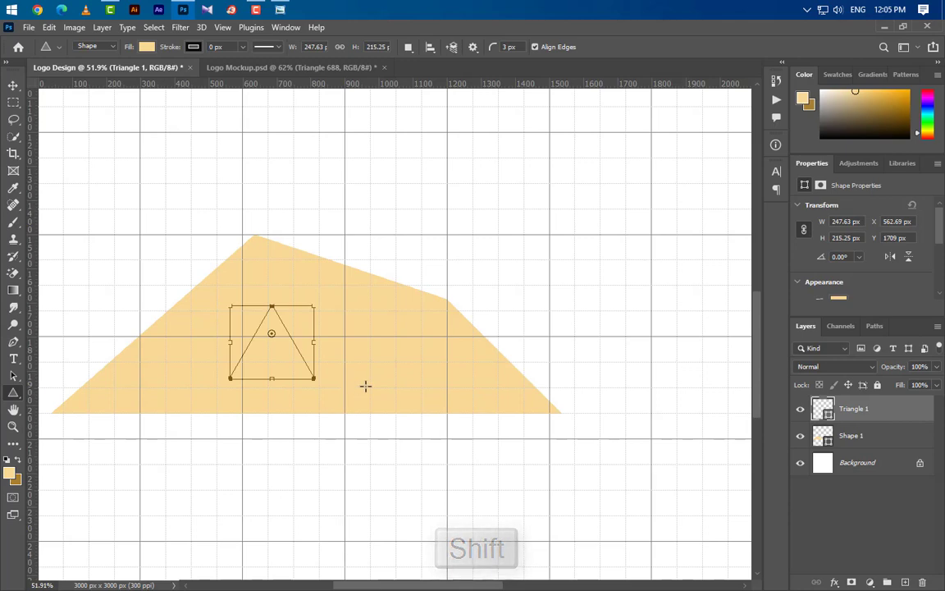
key("ctrl+t")
scroll(207, 331, "up", 4)
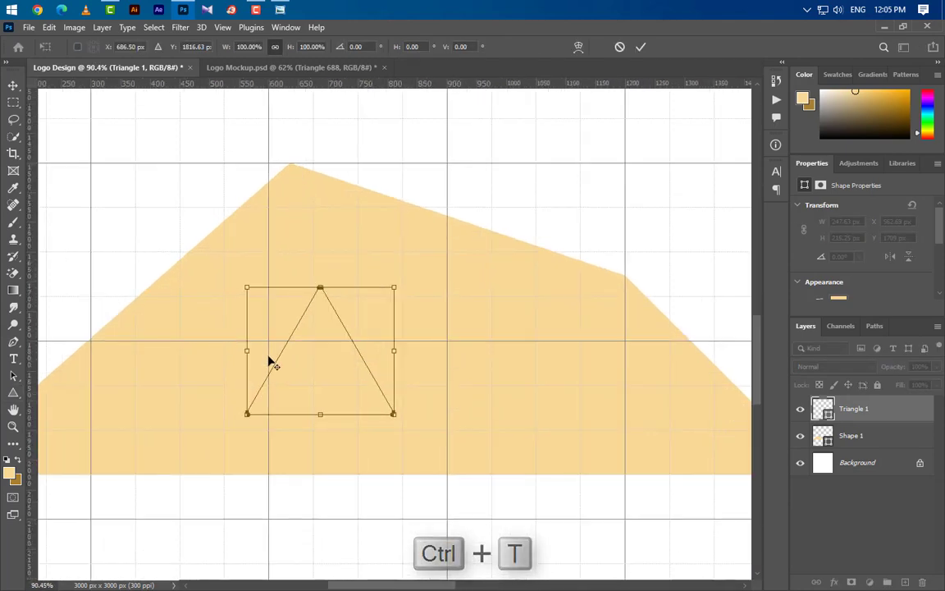
scroll(270, 361, "up", 1)
left_click_drag(344, 363, 310, 240)
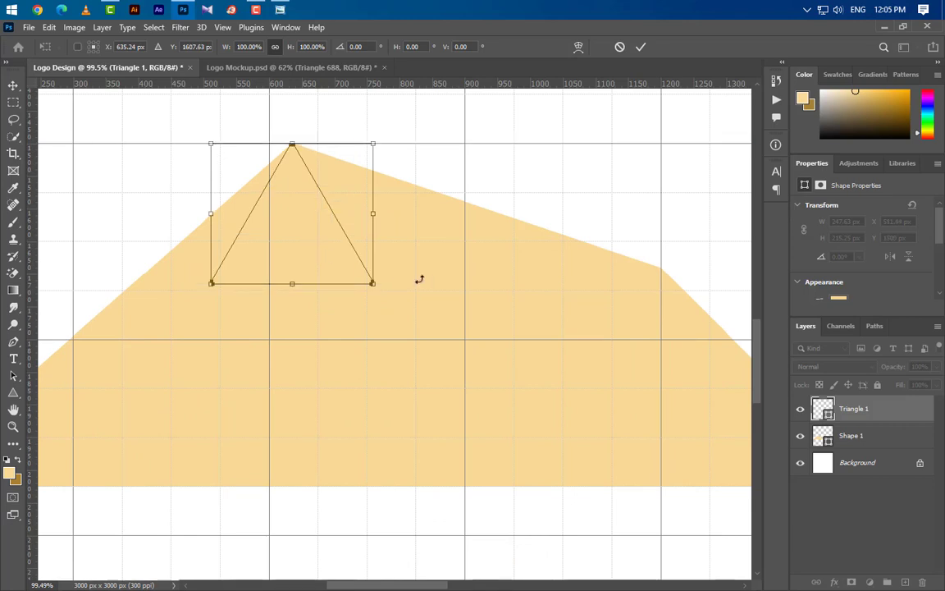
left_click(640, 47)
Set the triangle's corner radius to 0 px and scale it from its apex to 241.92% so it reaches the roof's base
scroll(862, 278, "down", 2)
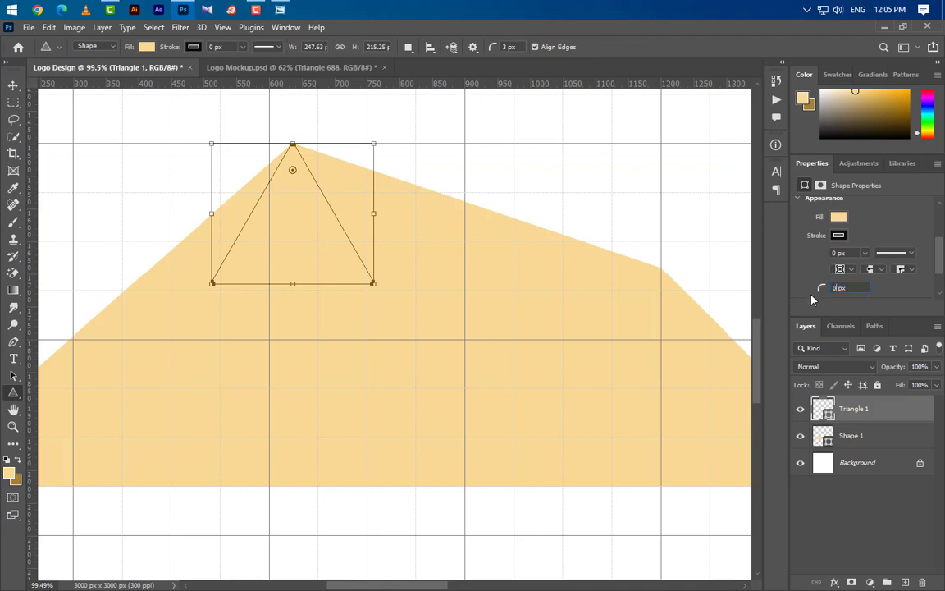
scroll(384, 301, "down", 3)
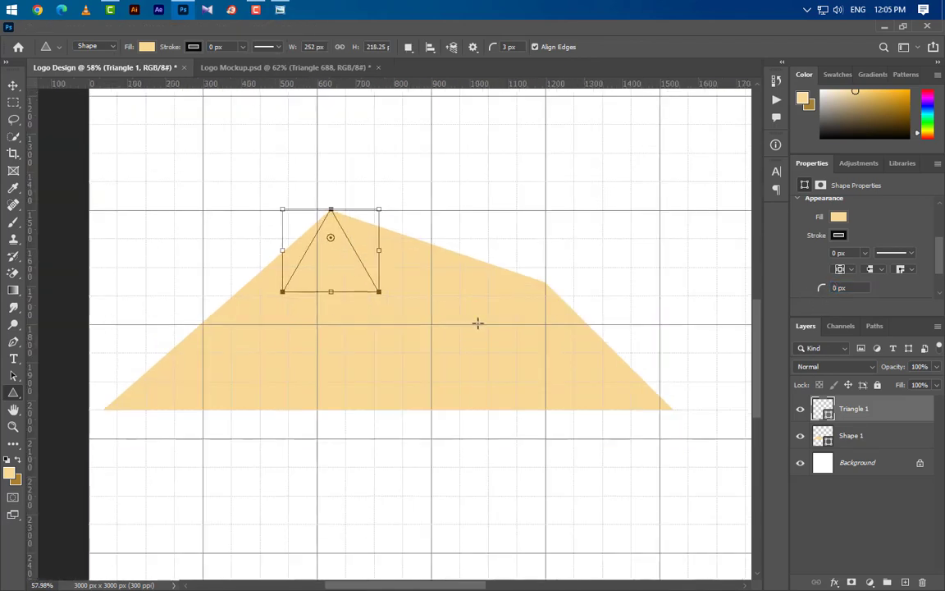
key("ctrl+t")
left_click_drag(331, 292, 352, 415)
scroll(298, 369, "up", 1)
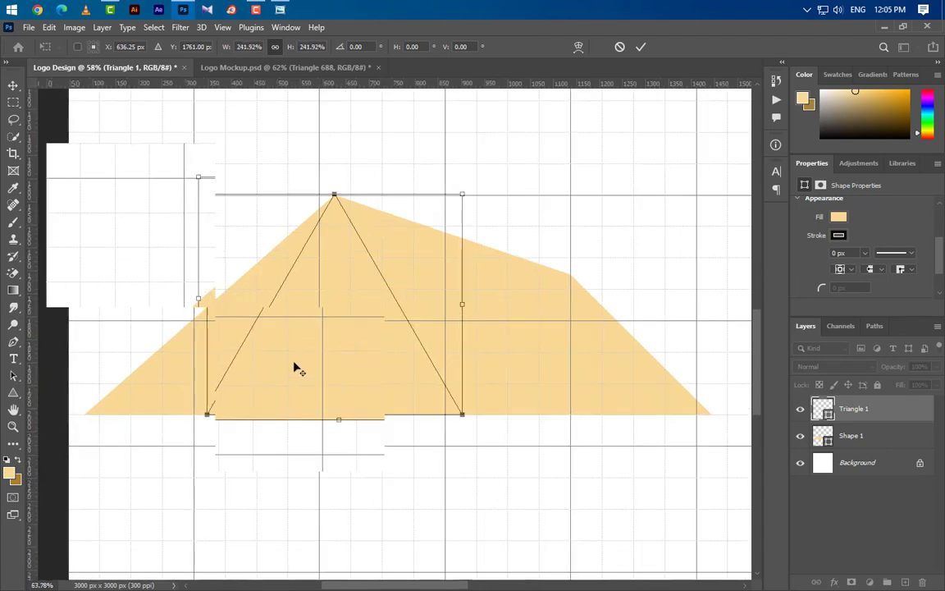
Widen the triangle's base with a Perspective transform until its sloping side matches the roof's left edge, converting it to a regular path
scroll(297, 369, "up", 1)
right_click(338, 368)
left_click(402, 155)
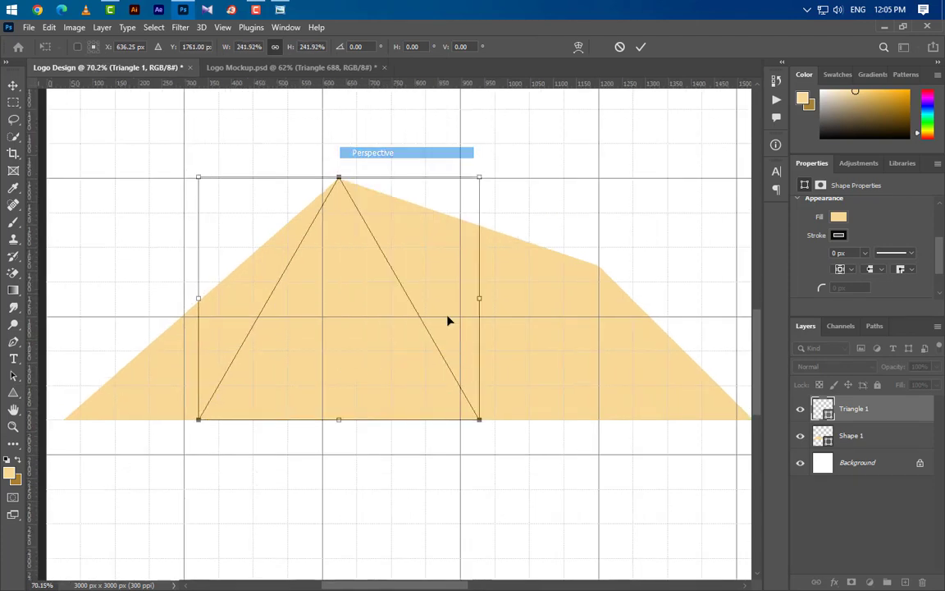
left_click_drag(482, 424, 632, 424)
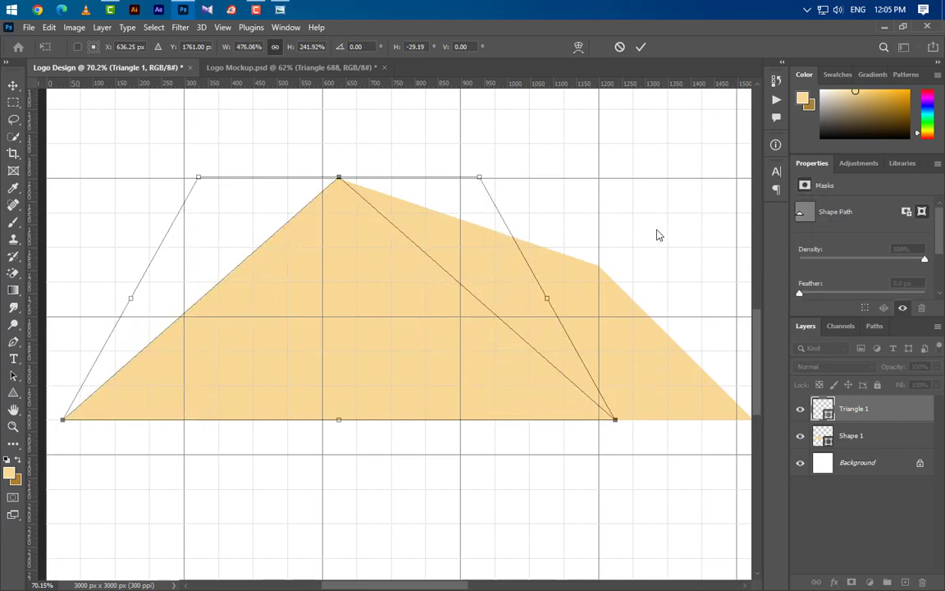
left_click(640, 47)
left_click(419, 242)
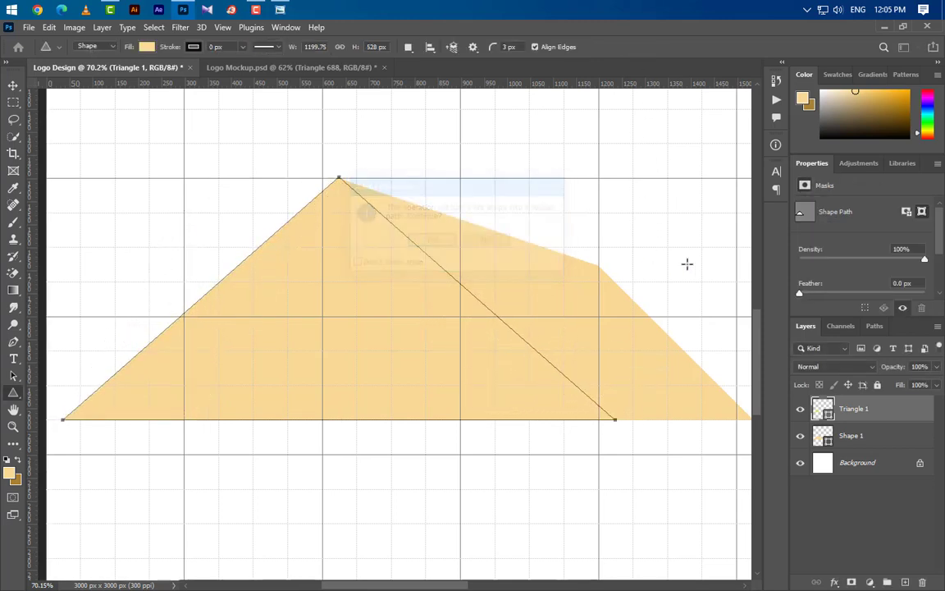
Shrink the triangle proportionally towards the midpoint of its base, to about 968 by 425 px
key("ctrl+t")
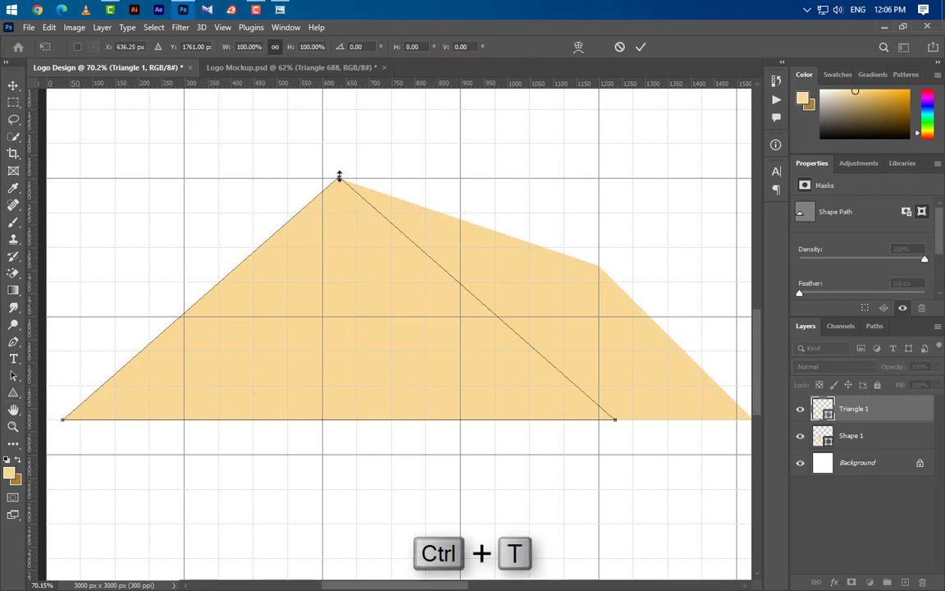
left_click_drag(338, 178, 339, 225)
left_click(640, 49)
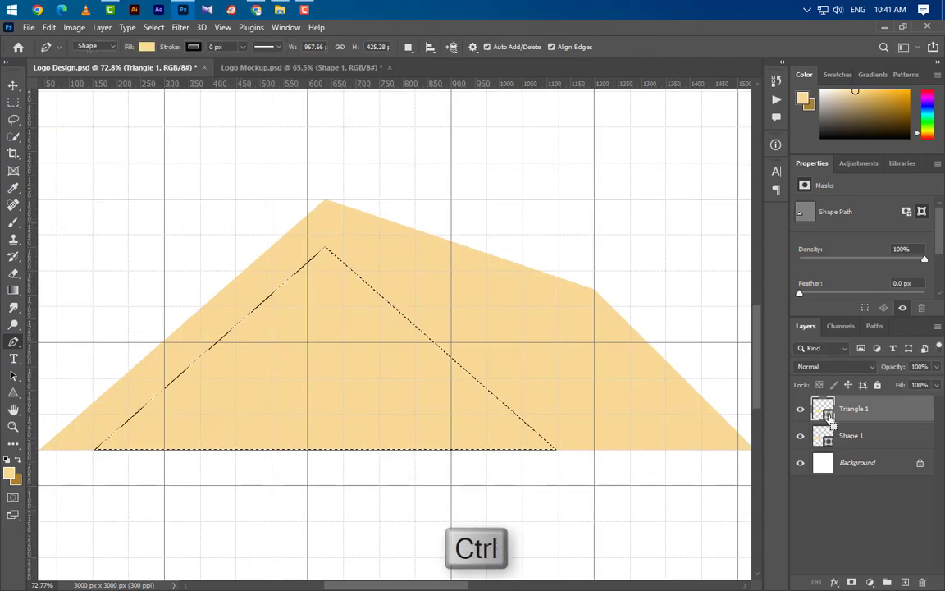
Rasterize the Shape 1 roof layer, hide Triangle 1, cut the triangular selection out of the roof and deselect
left_click(893, 441)
right_click(892, 441)
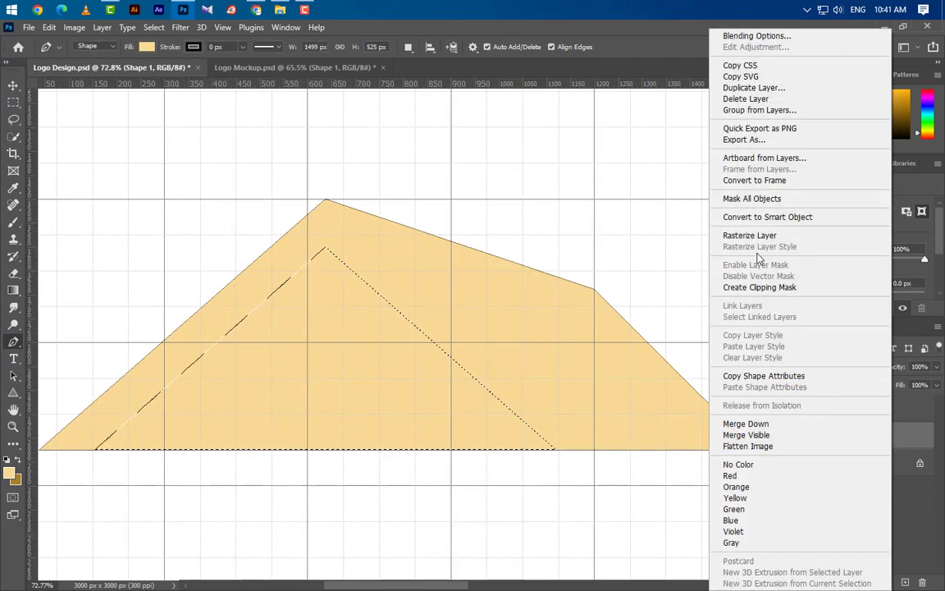
left_click(683, 229)
left_click(800, 408)
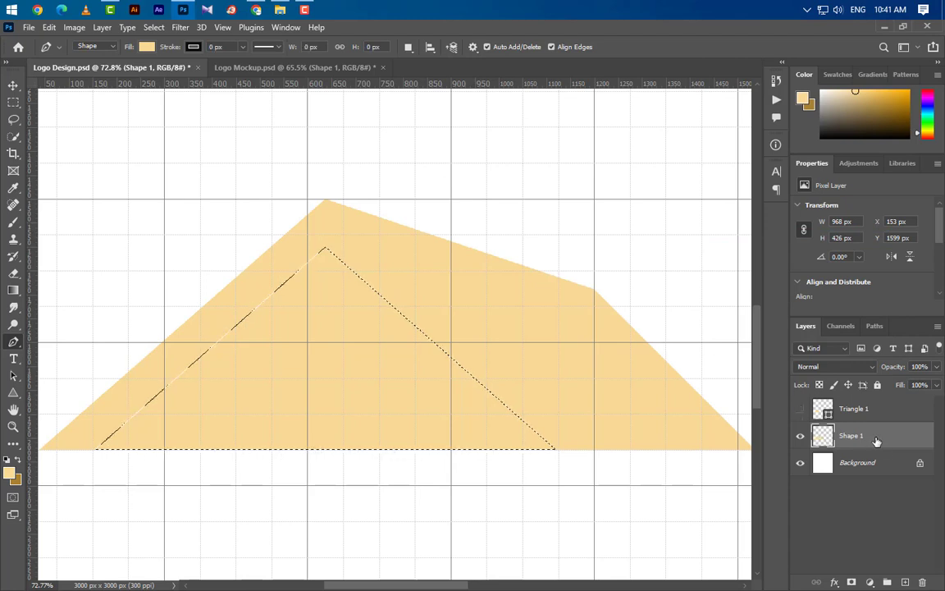
key("Delete")
key("ctrl+d")
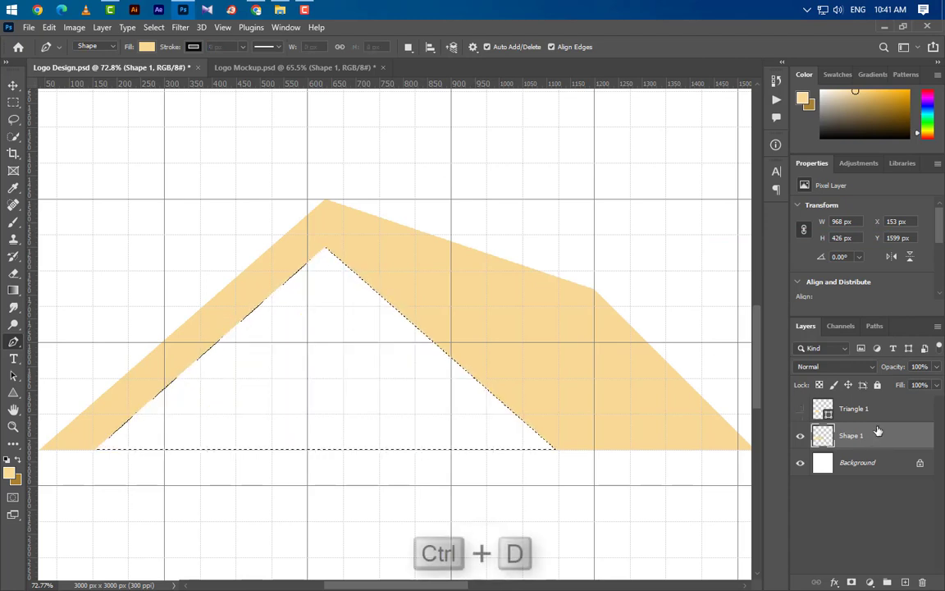
Show Triangle 1 and shrink it towards its base to about 886 by 390 px, leaving an even gap inside the roof cutout
left_click(871, 410)
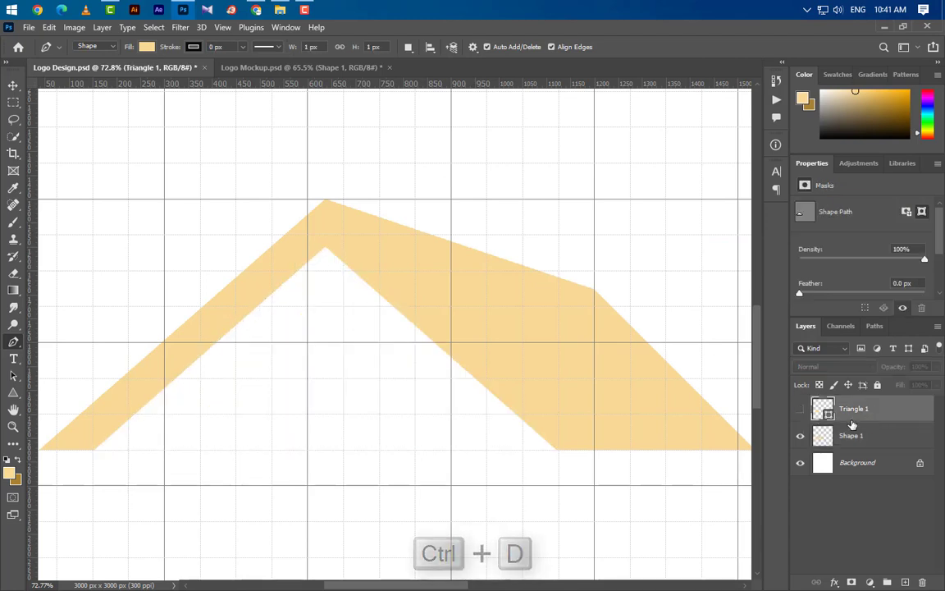
left_click(800, 408)
key("ctrl+t")
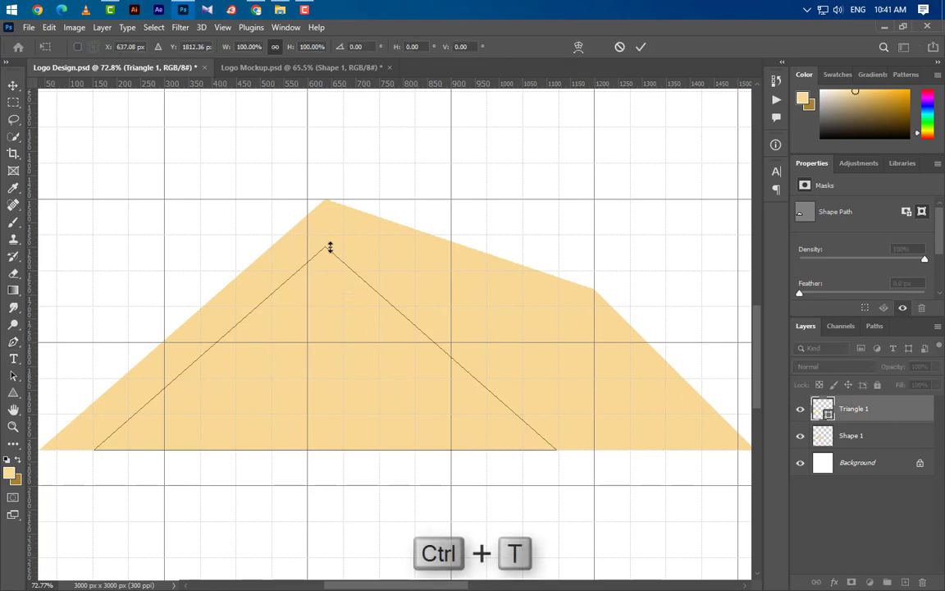
left_click_drag(326, 247, 324, 264)
left_click(641, 46)
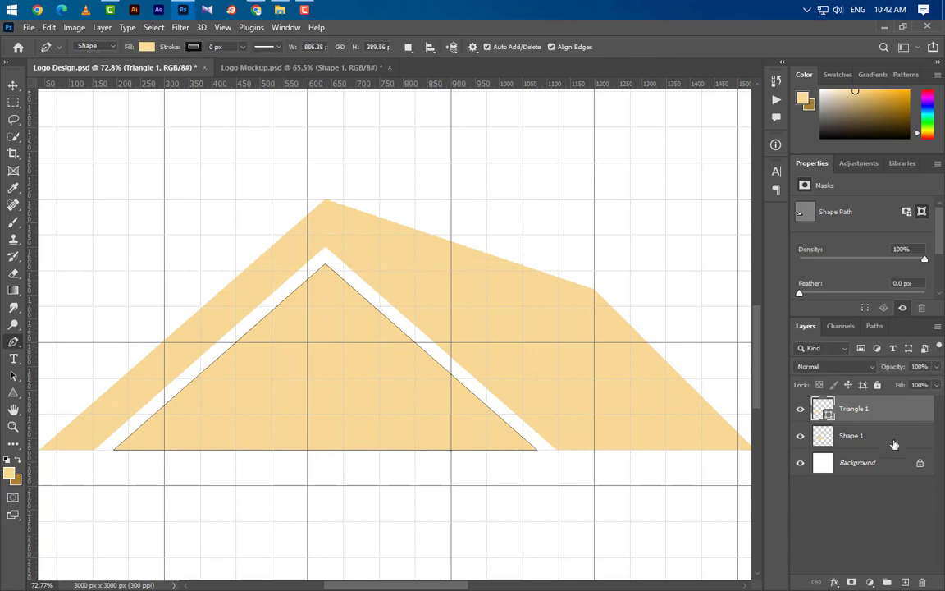
Duplicate Triangle 1 and scale the copy towards its base to 87.66%
left_click_drag(853, 409, 906, 581)
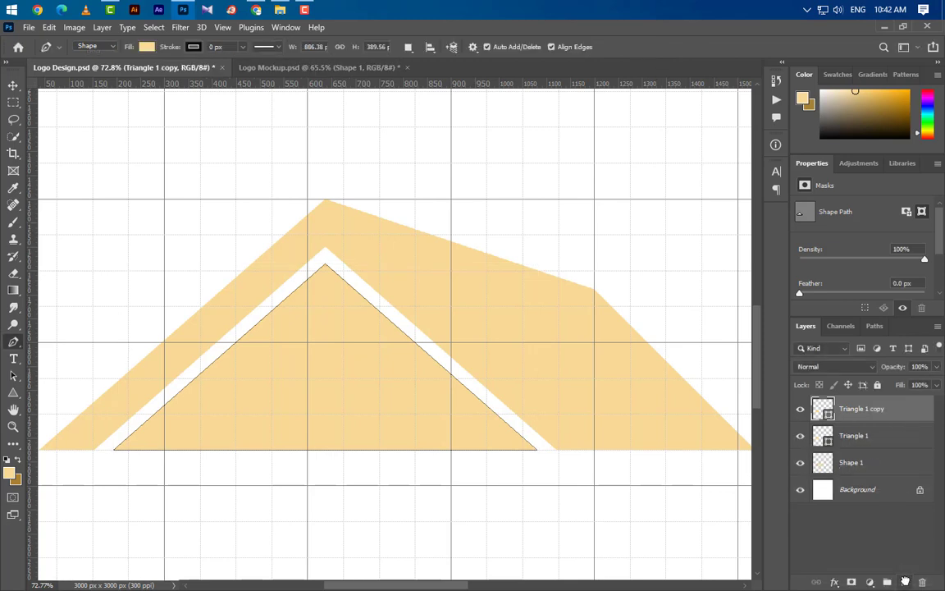
key("ctrl+t")
left_click_drag(325, 264, 325, 288)
Widen the copied triangle's base to 103.43% with a Perspective transform so its lower corners extend into the white gap
right_click(489, 434)
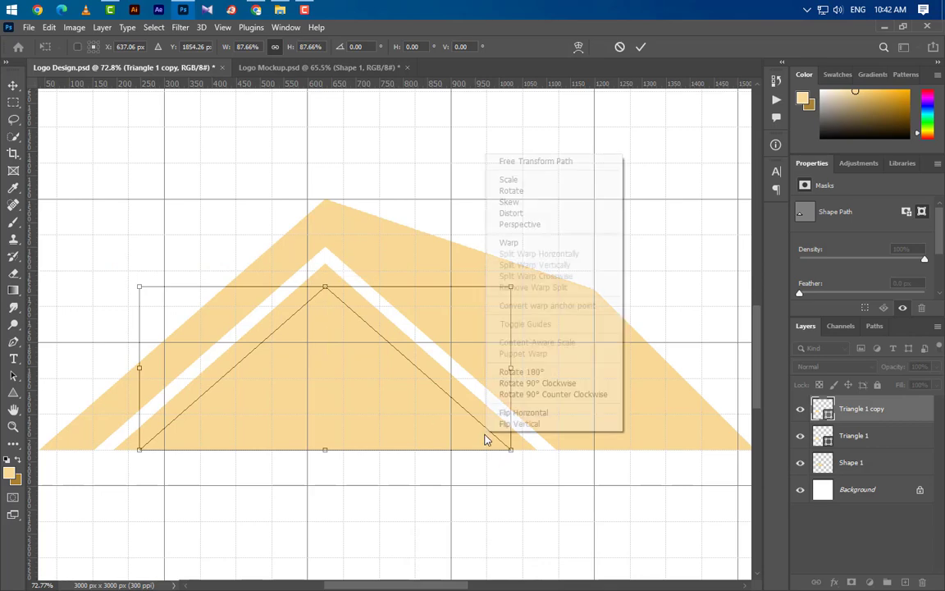
left_click(556, 224)
scroll(533, 459, "up", 10)
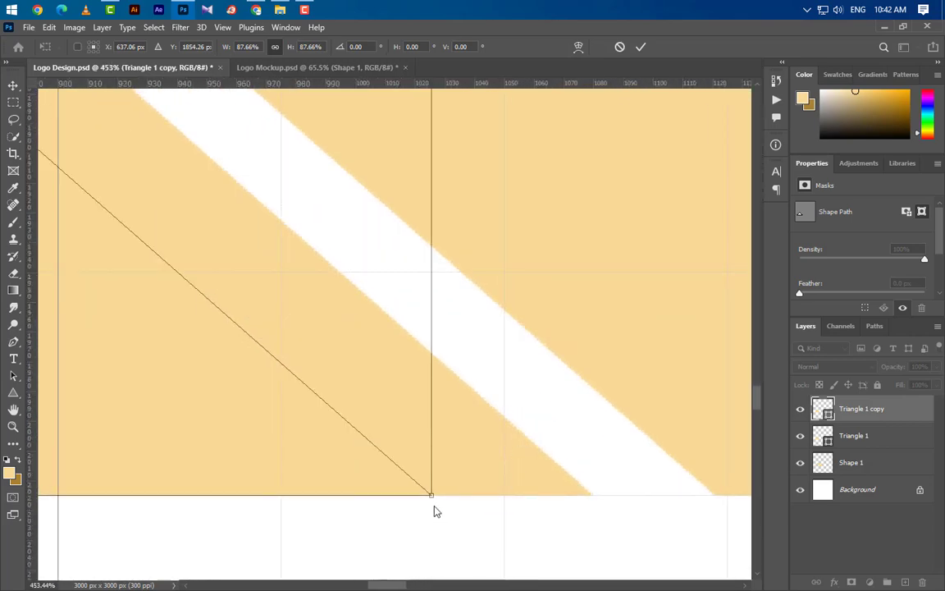
left_click_drag(433, 499, 641, 458)
scroll(603, 506, "down", 3)
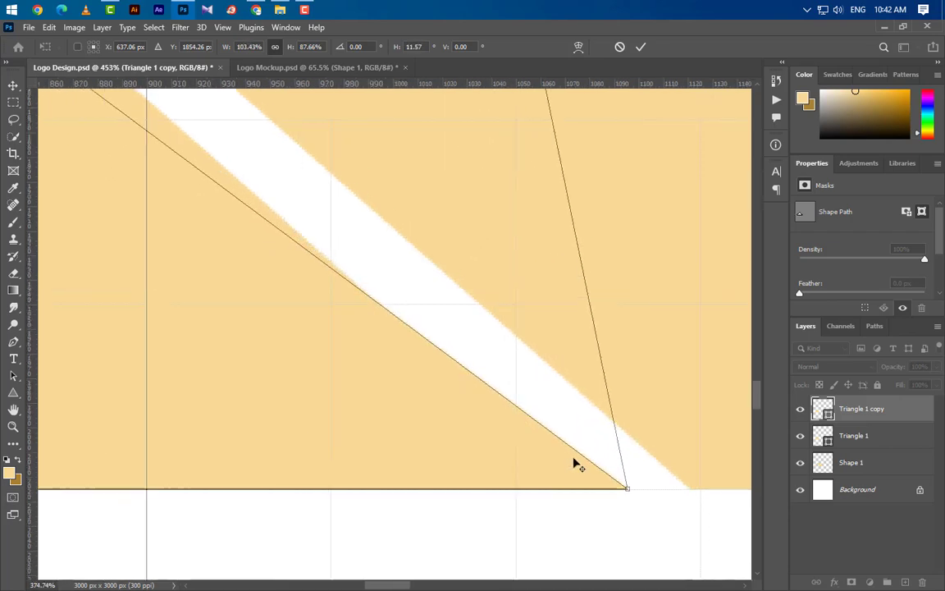
scroll(580, 491, "down", 5)
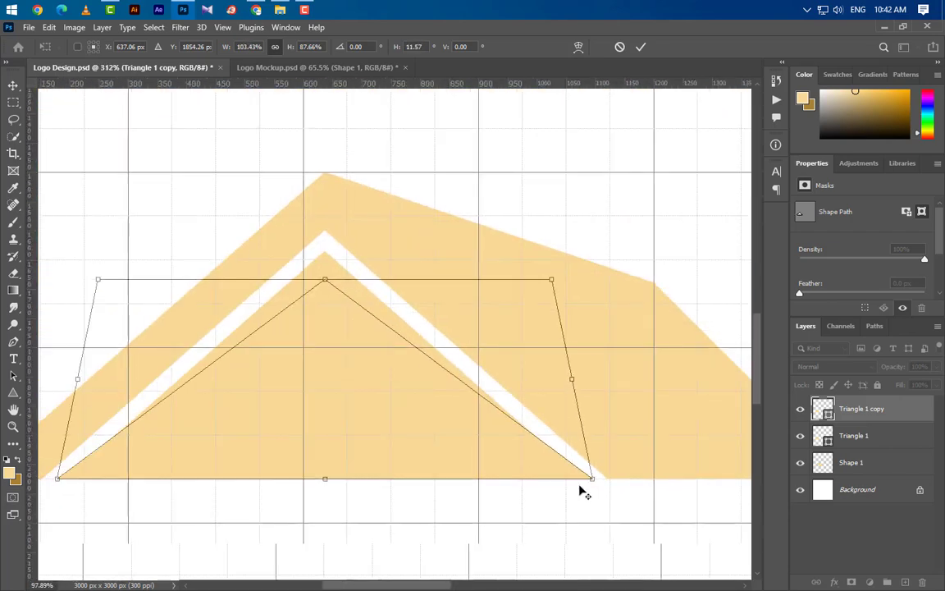
left_click(641, 47)
Load the copied triangle as a selection, delete its layer, then rasterize Triangle 1, cut the selected area from it and deselect
left_click(822, 408, "ctrl")
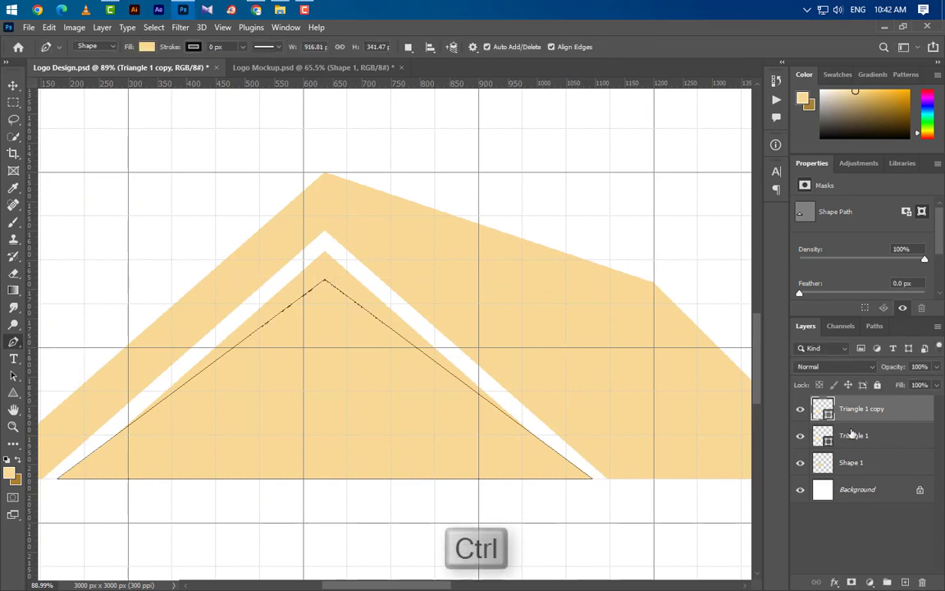
left_click_drag(905, 418, 922, 581)
right_click(898, 414)
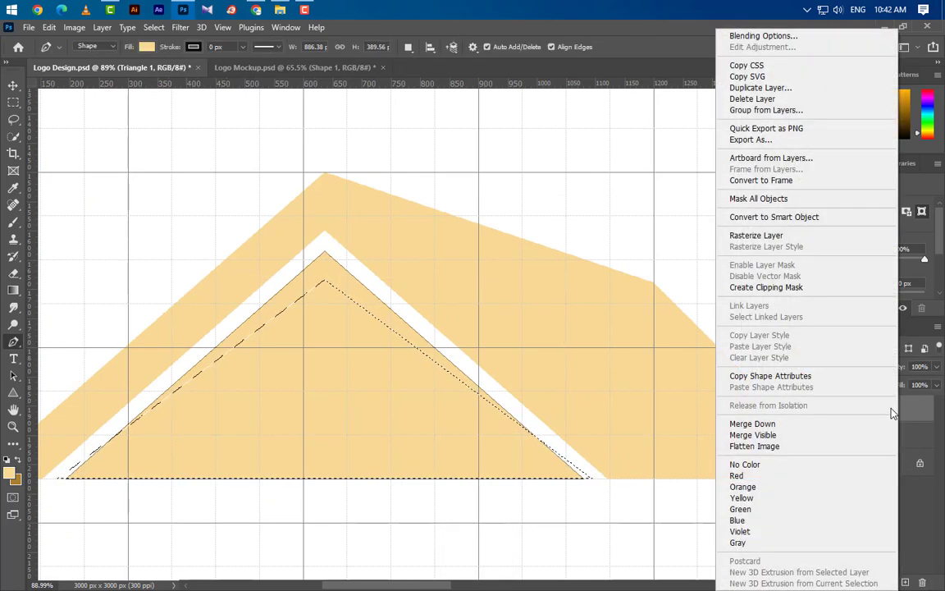
left_click(748, 236)
key("Delete")
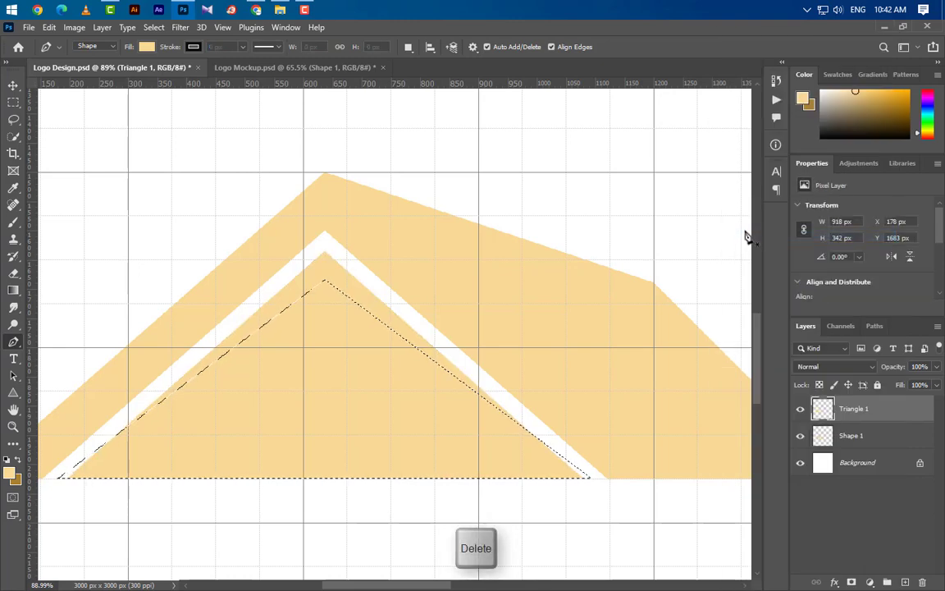
key("ctrl+d")
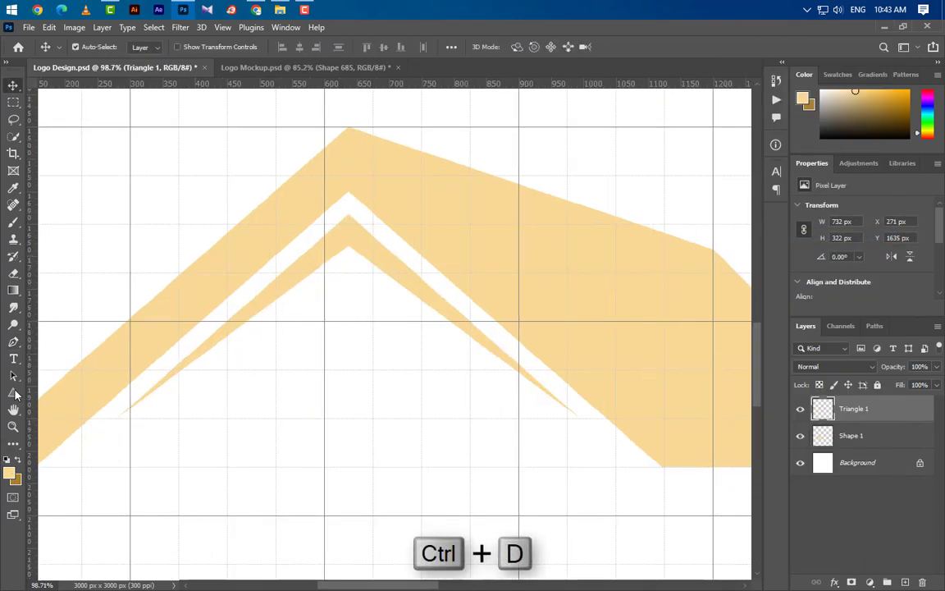
Draw a 60 by 60 px square window pane under the gable with the Rectangle tool and place a copy beside it
left_click(13, 392)
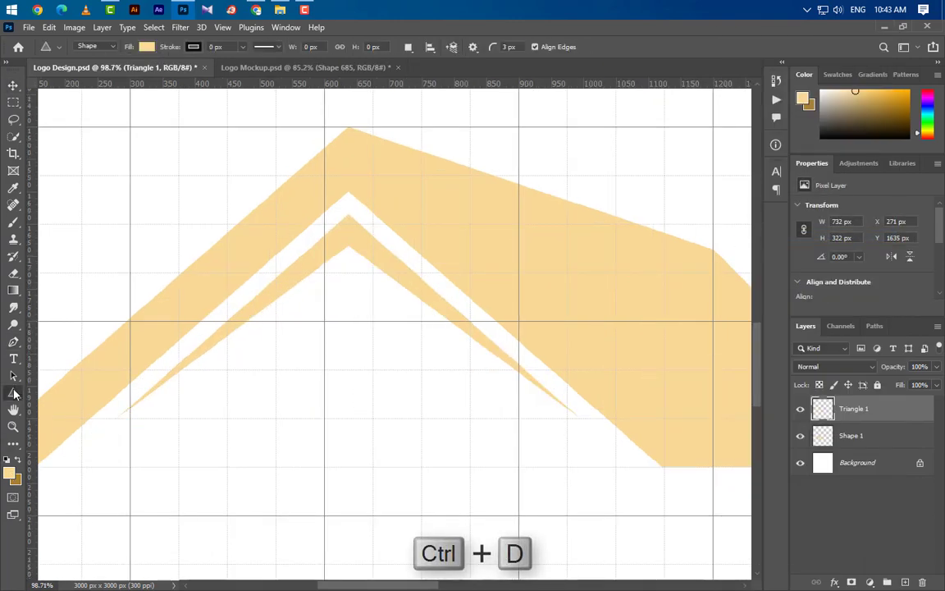
right_click(13, 392)
left_click(64, 393)
scroll(287, 415, "up", 3)
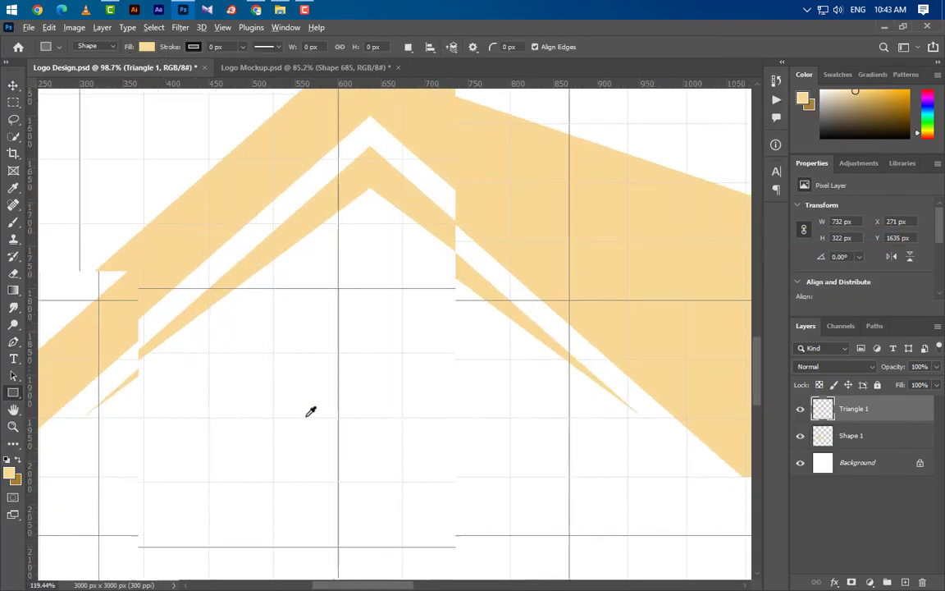
left_click_drag(265, 263, 394, 304)
left_click(13, 89)
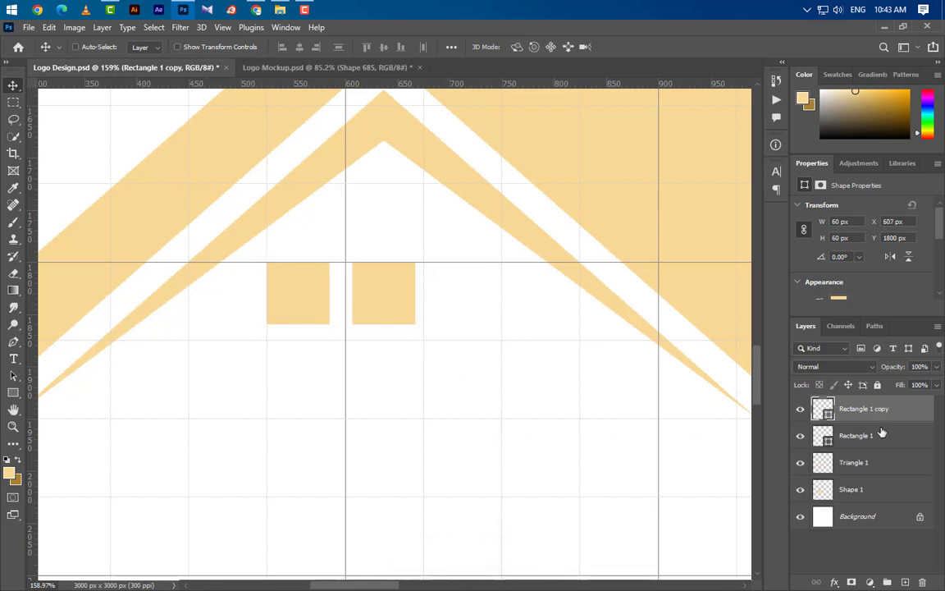
Group the two square panes and duplicate the group straight below to form a four-pane window
left_click(881, 434, "shift")
left_click(887, 580)
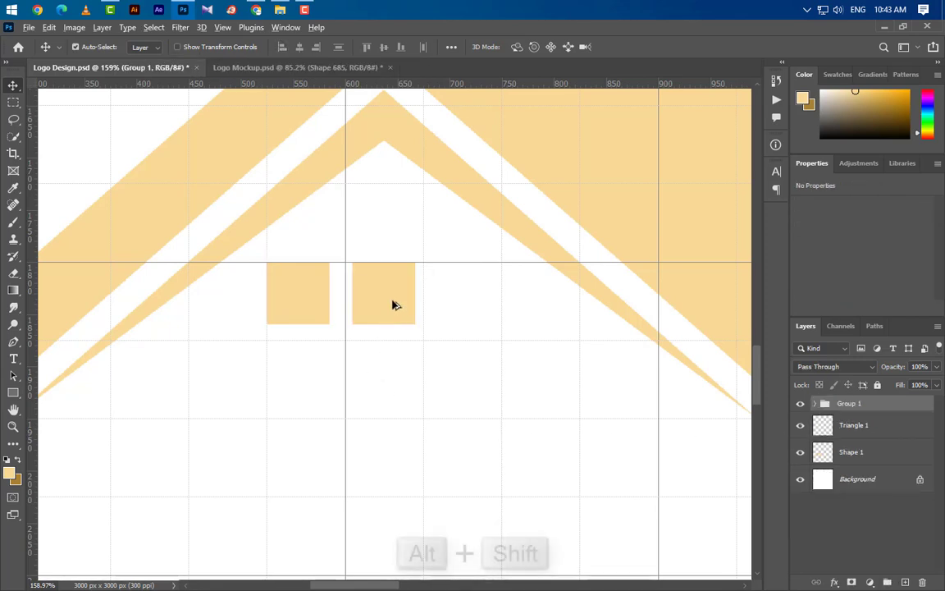
left_click_drag(392, 303, 392, 392)
scroll(300, 337, "down", 5)
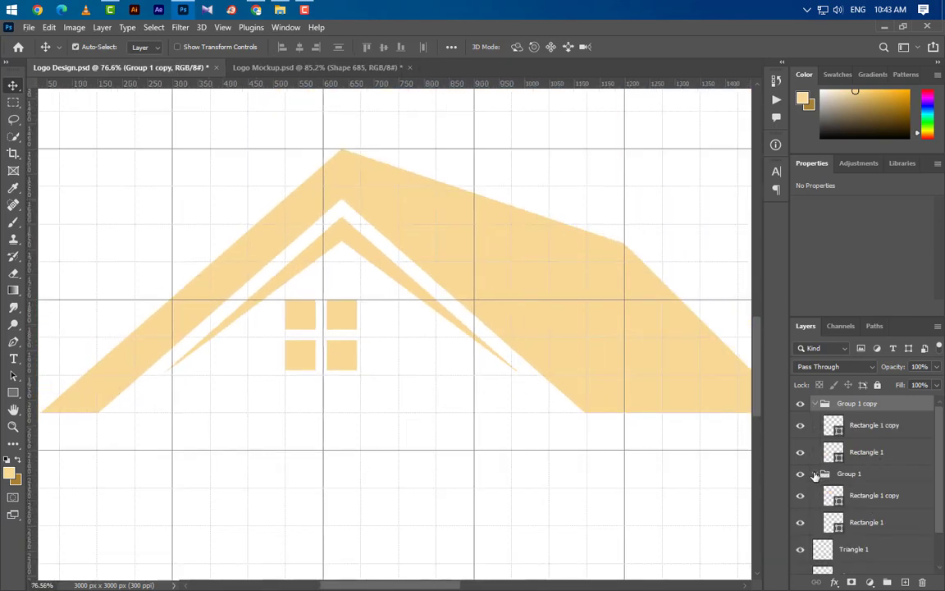
Collapse both window pane groups, select them together and move the four-pane window to the centre beneath the gable with Free Transform
left_click(814, 474)
left_click(814, 404)
left_click(871, 420, "shift")
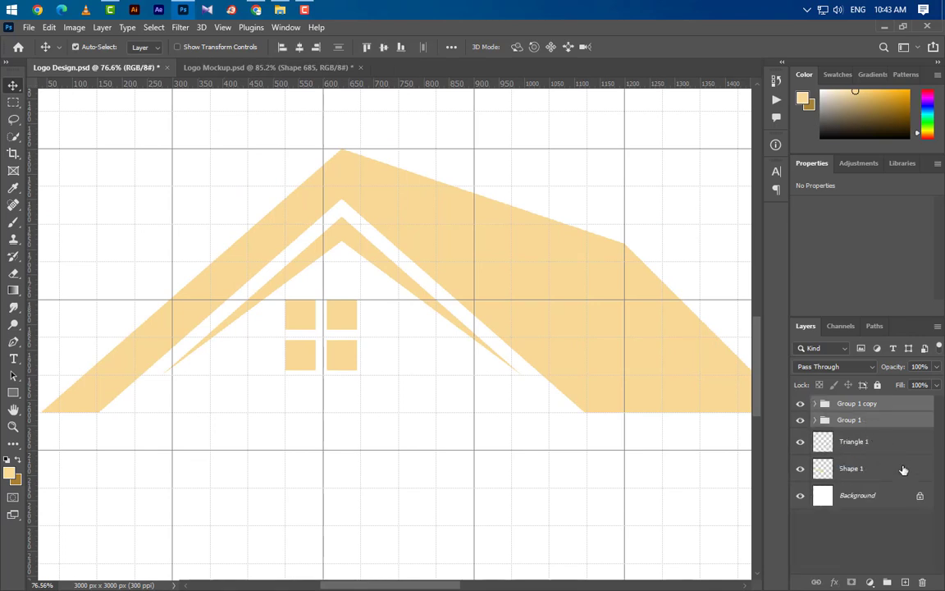
key("ctrl+t")
left_click_drag(342, 344, 362, 352)
left_click(650, 47)
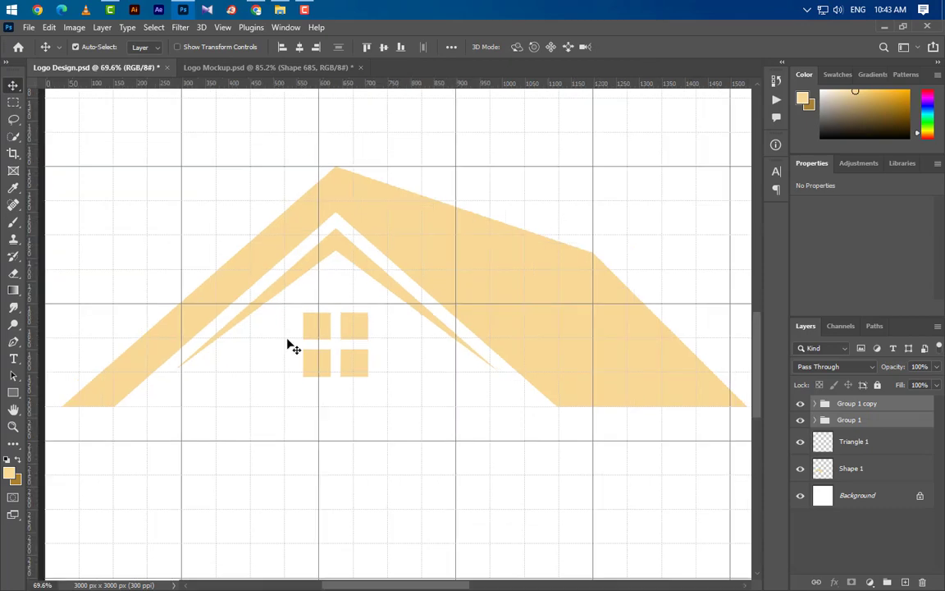
Add a Gradient Overlay to the Shape 1 roof layer, using gradient stops aa8232 at 0% and f8da96 at 25%
double_click(922, 468)
left_click(366, 470)
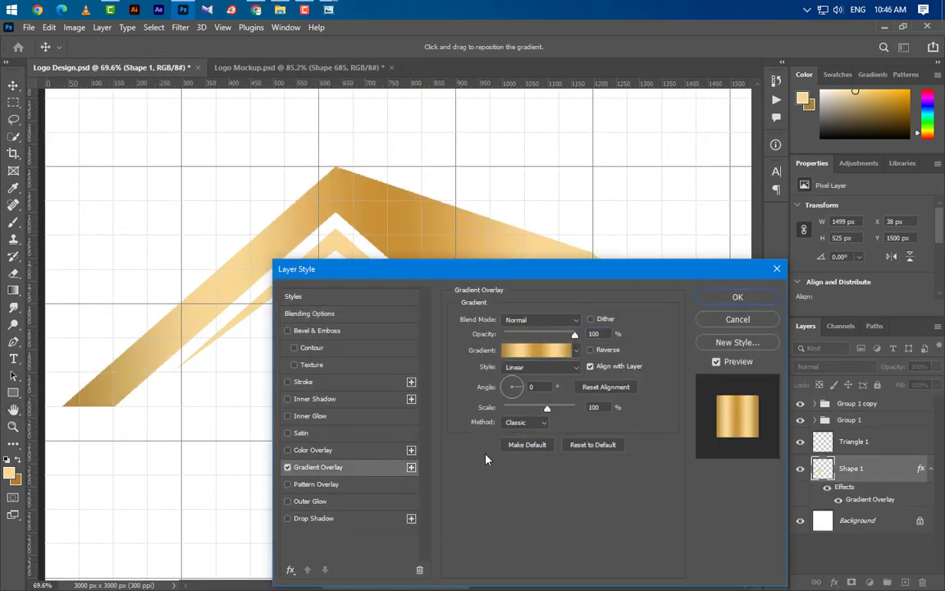
left_click(541, 351)
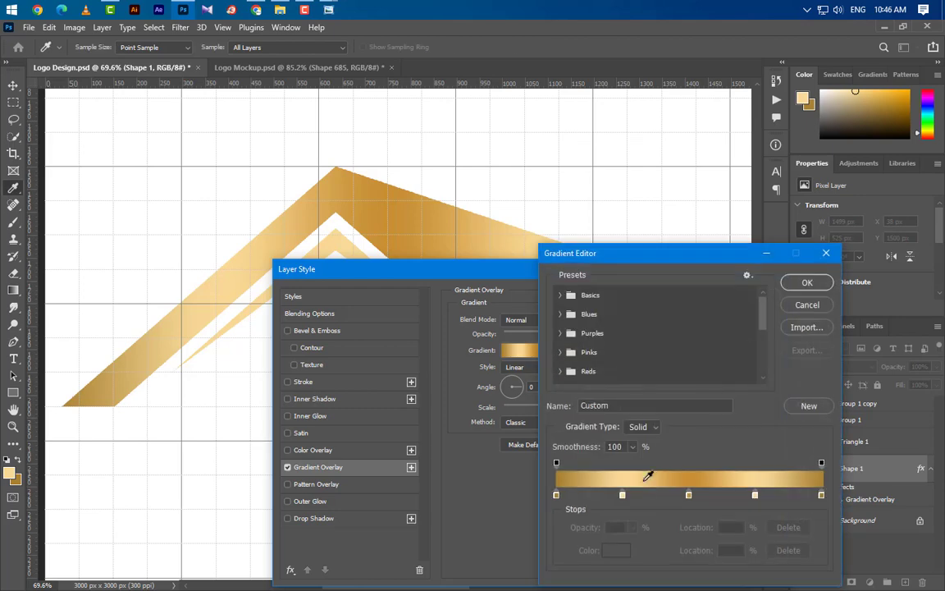
left_click(556, 495)
left_click(616, 550)
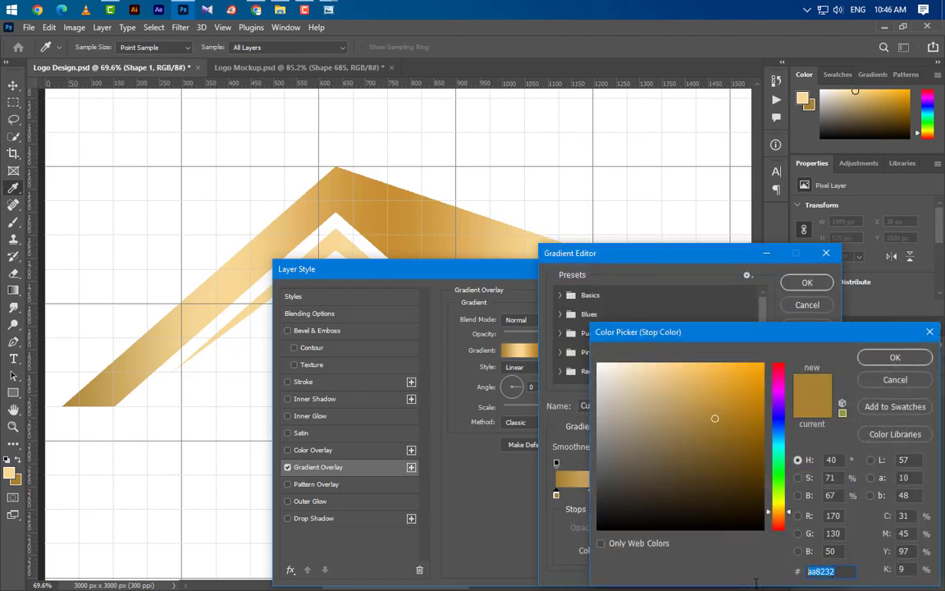
left_click(893, 359)
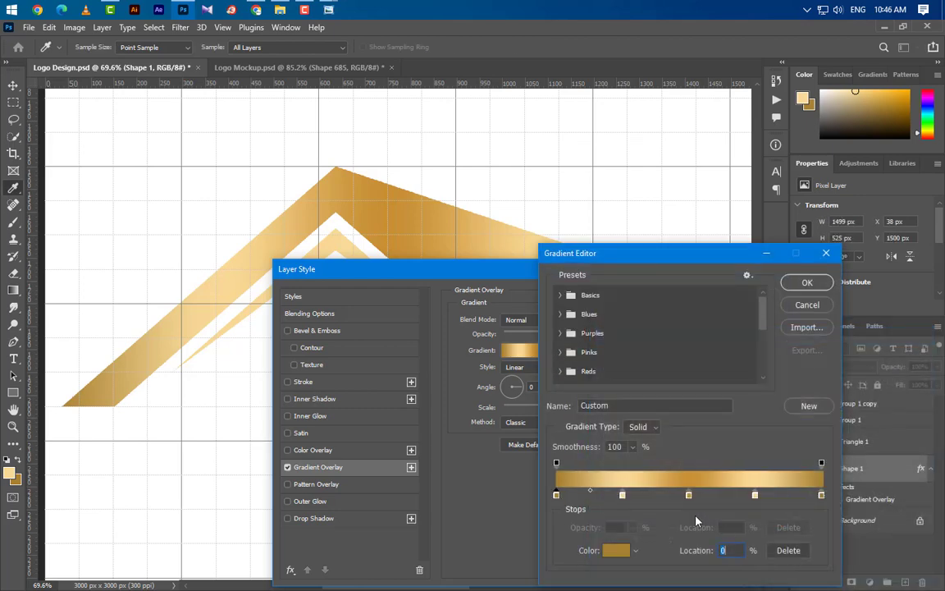
double_click(622, 495)
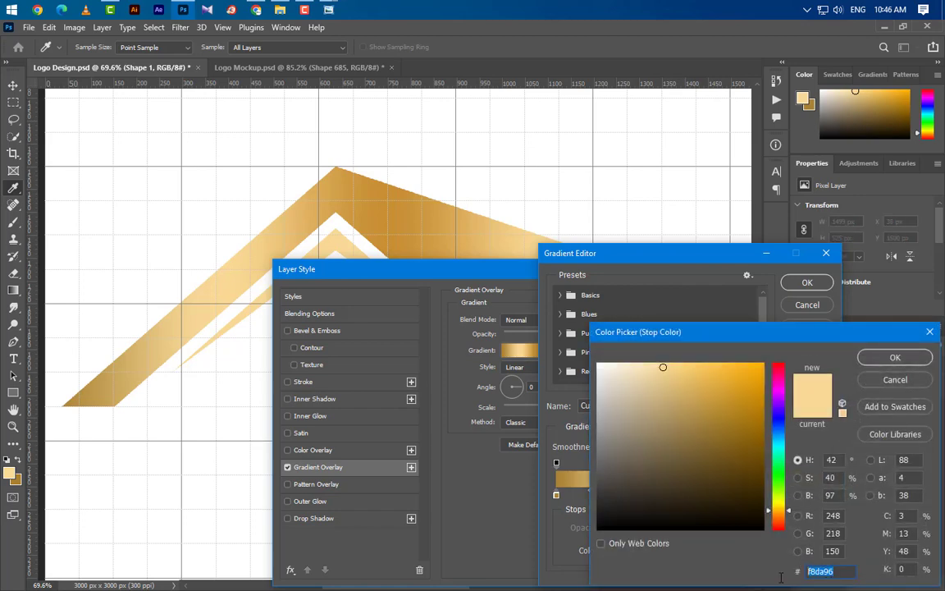
left_click(893, 358)
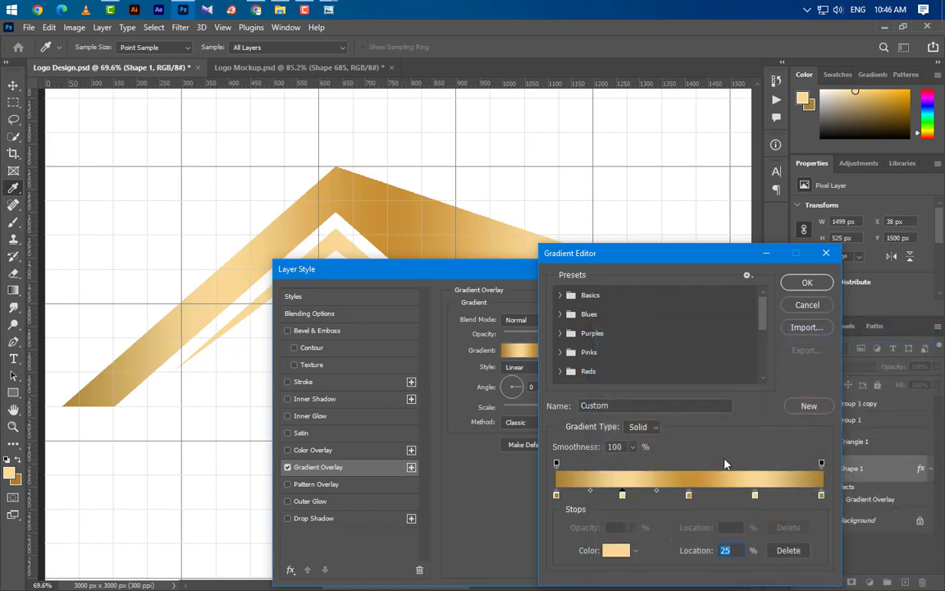
Confirm the remaining gradient stops as c79034 at 50%, f8da96 at 75% and aa8232 at 100%, and apply the roof's layer style
double_click(689, 496)
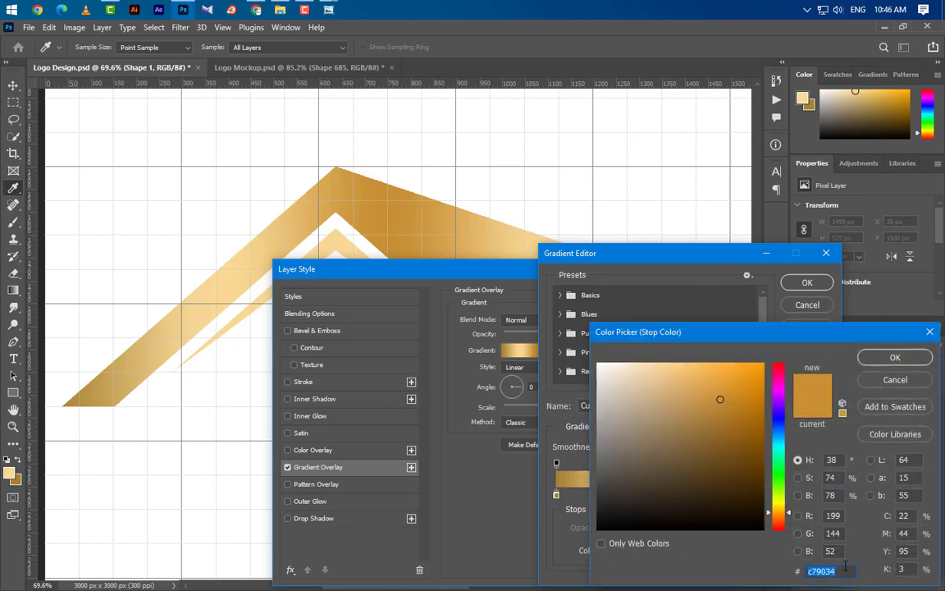
left_click(878, 360)
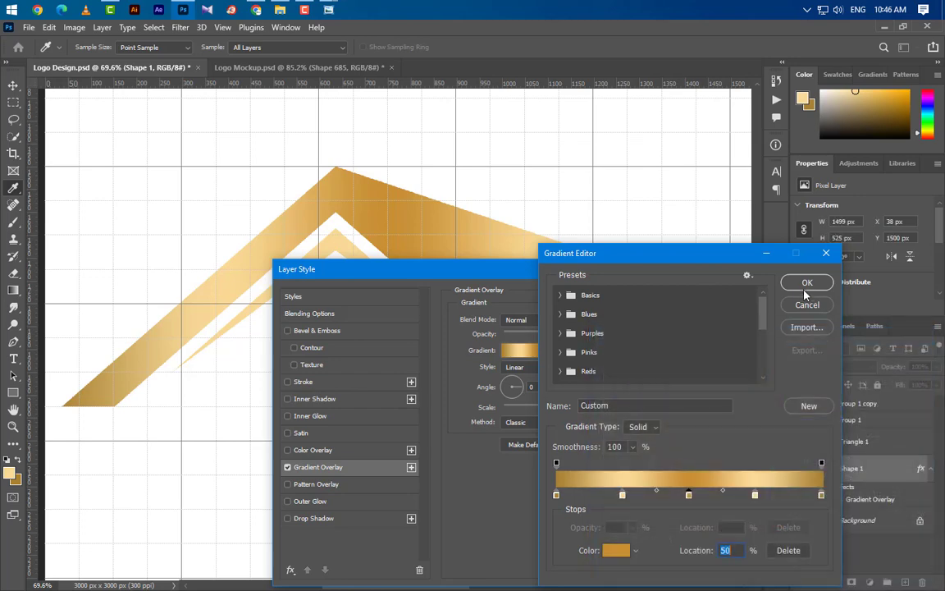
double_click(754, 495)
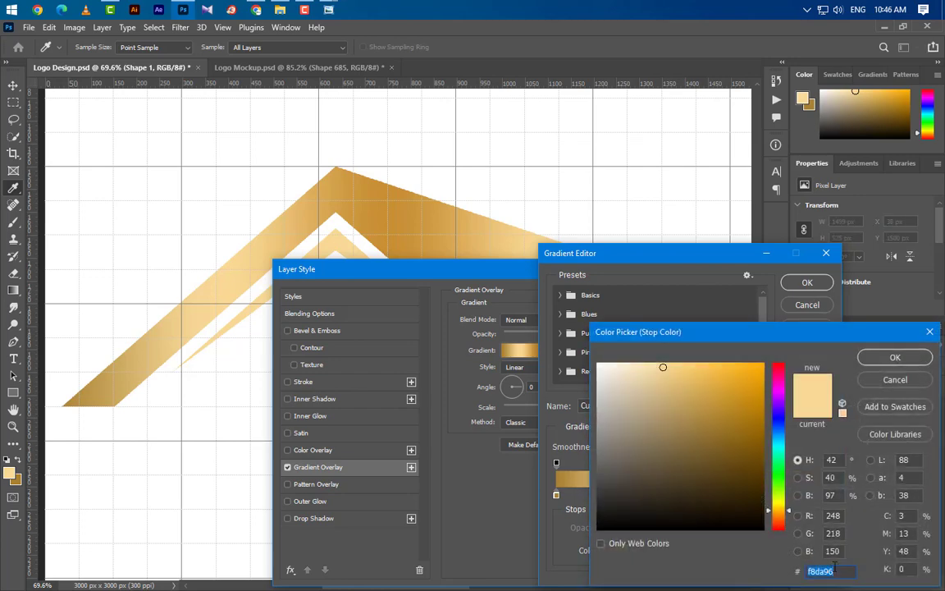
left_click(897, 357)
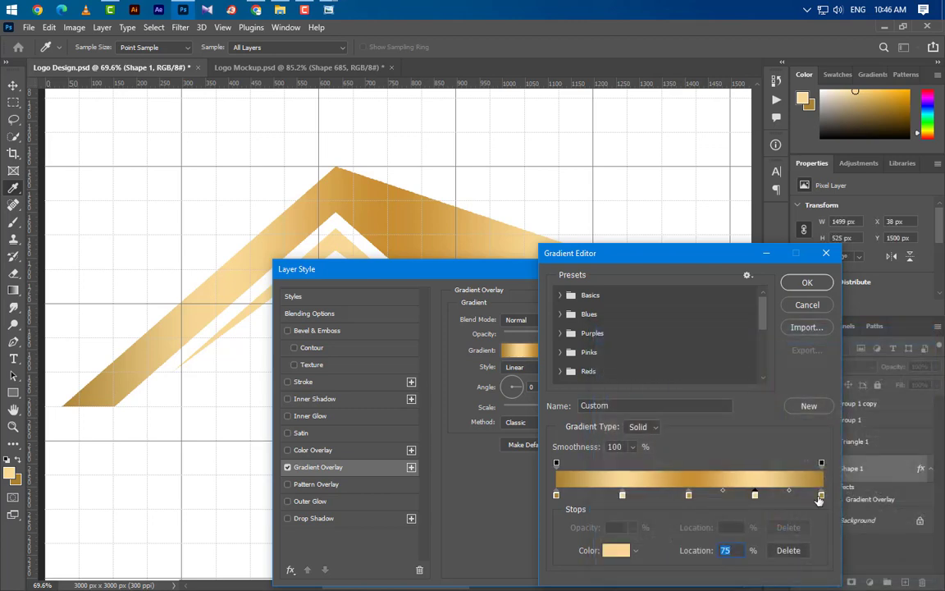
left_click(821, 496)
double_click(821, 495)
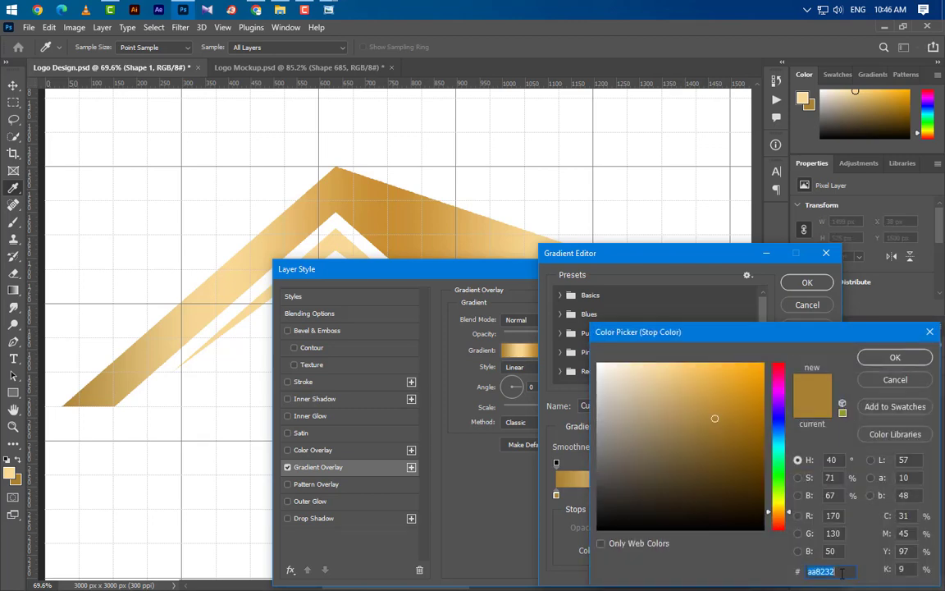
left_click(895, 357)
left_click(807, 282)
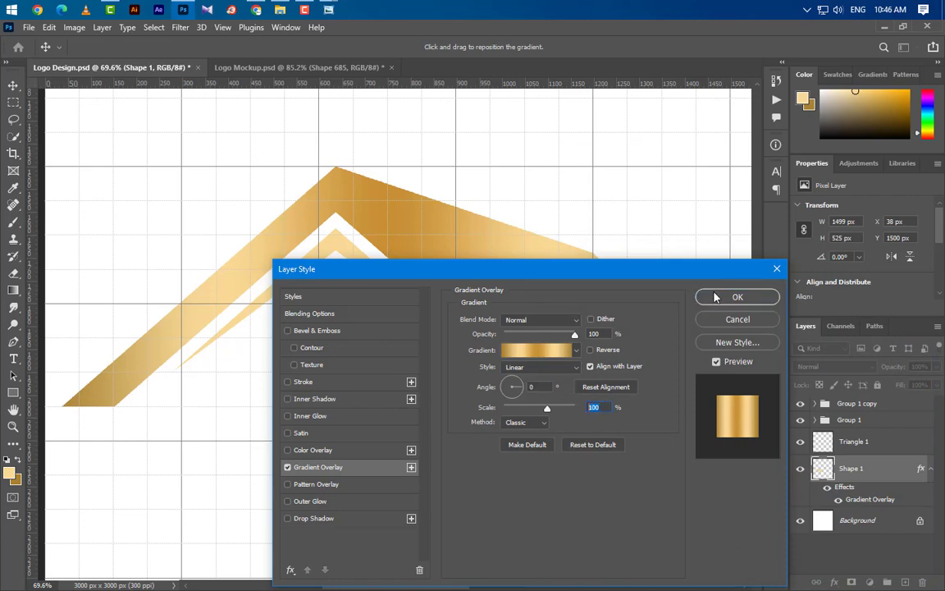
left_click(716, 298)
Apply the same gold linear Gradient Overlay to the inner gable's Triangle 1 layer at 100% scale
left_click(333, 254)
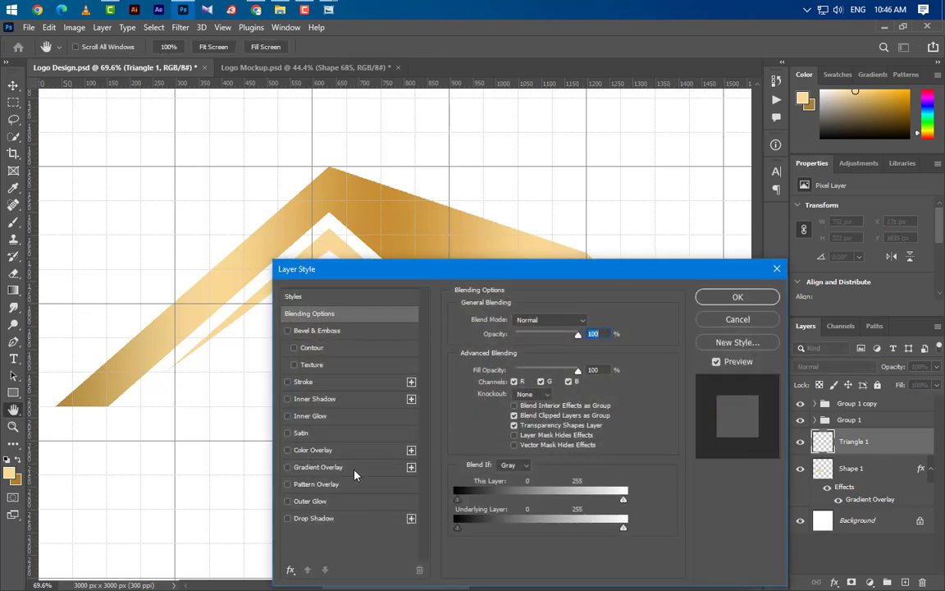
left_click(353, 469)
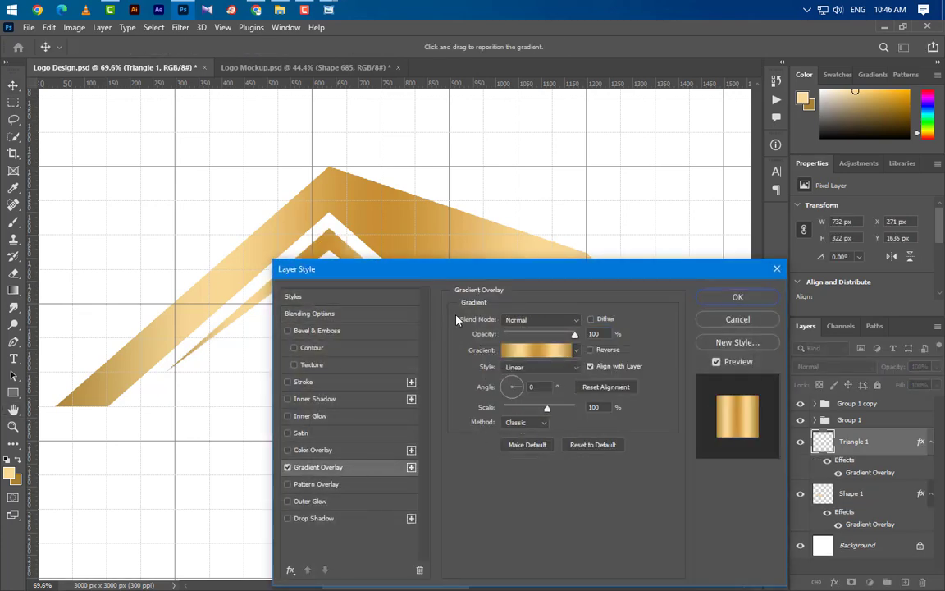
left_click_drag(471, 272, 690, 319)
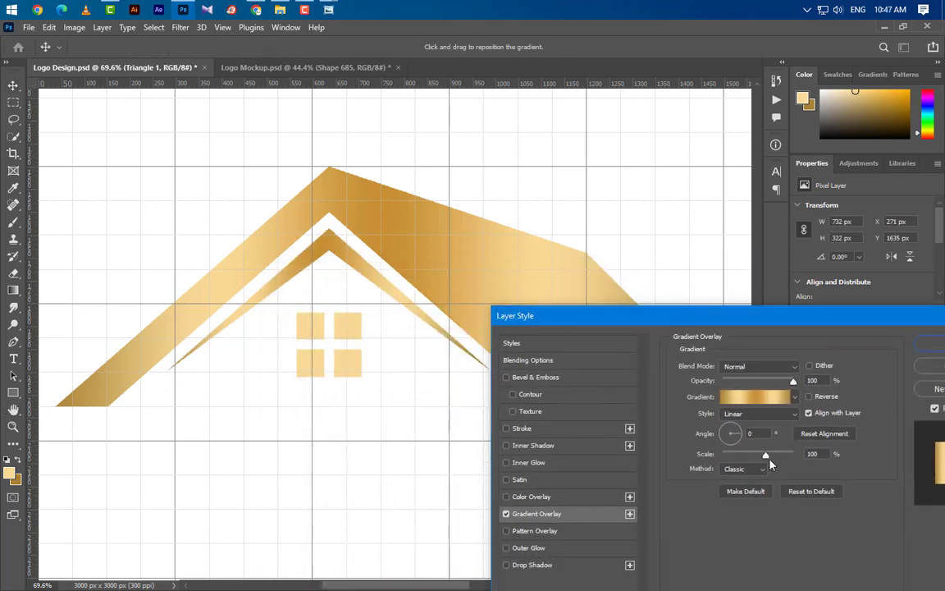
left_click_drag(767, 457, 599, 469)
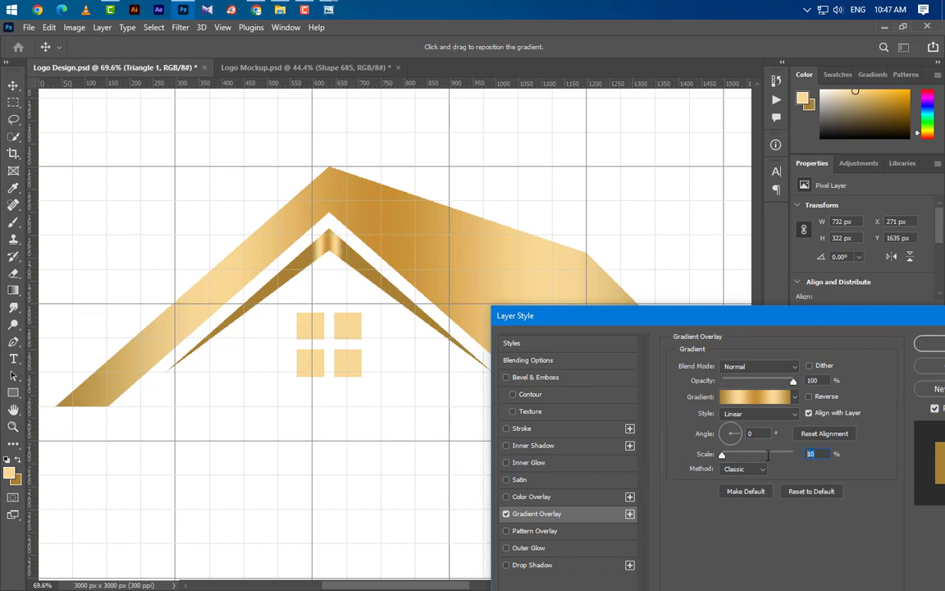
type("100")
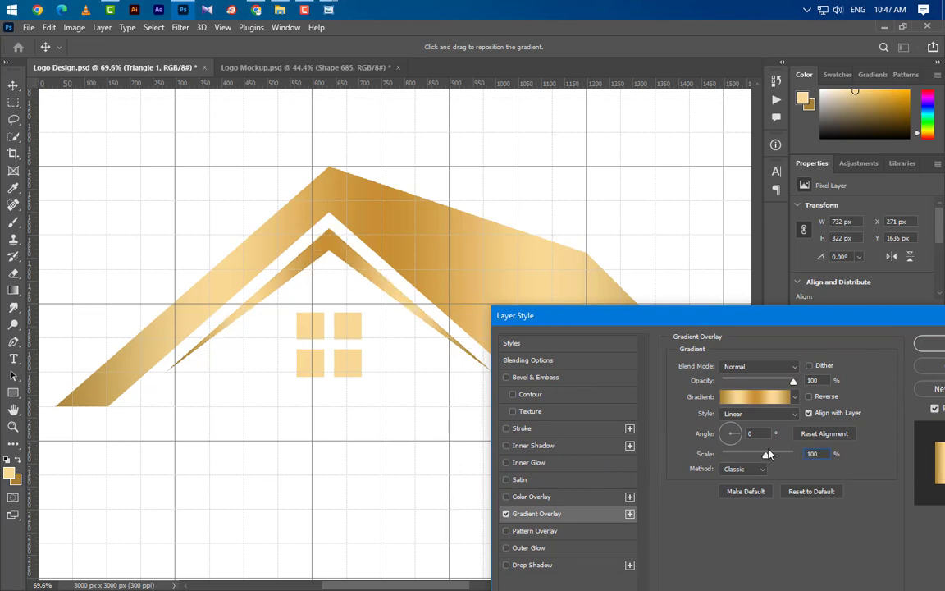
left_click(932, 346)
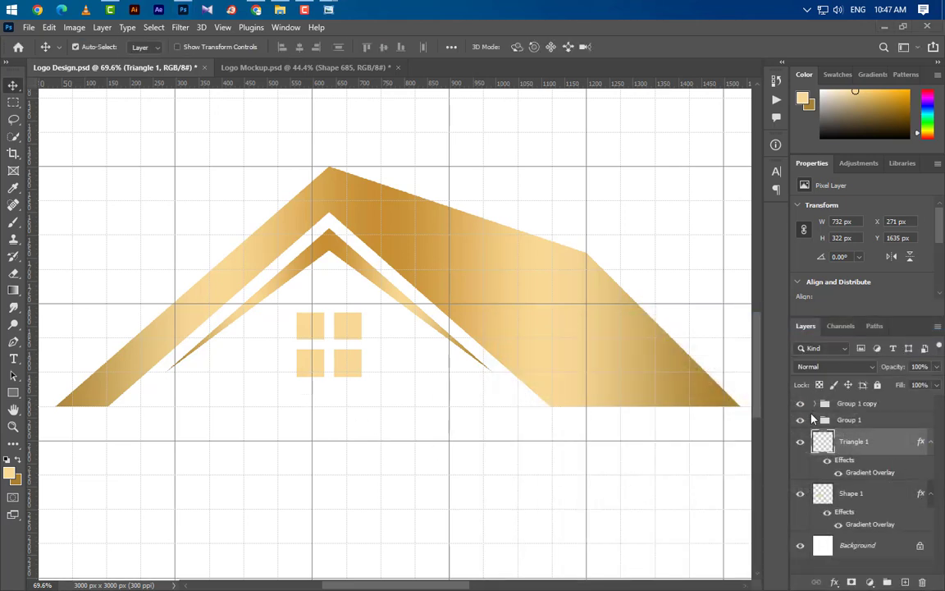
Put Group 1 and Group 1 copy into one new group and convert it to a smart object
left_click(800, 403)
left_click(799, 402)
left_click(849, 419)
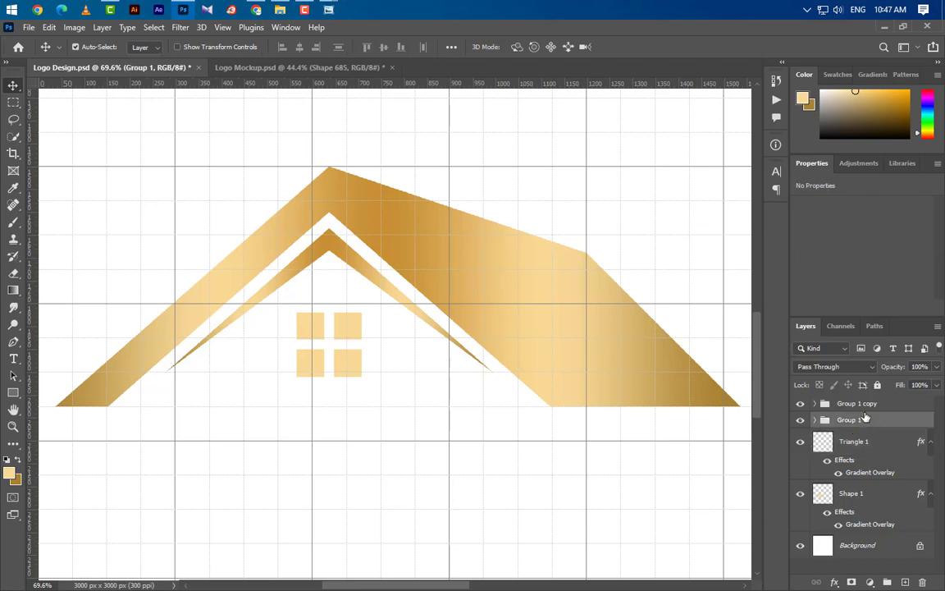
left_click(856, 402, "shift")
left_click(887, 581)
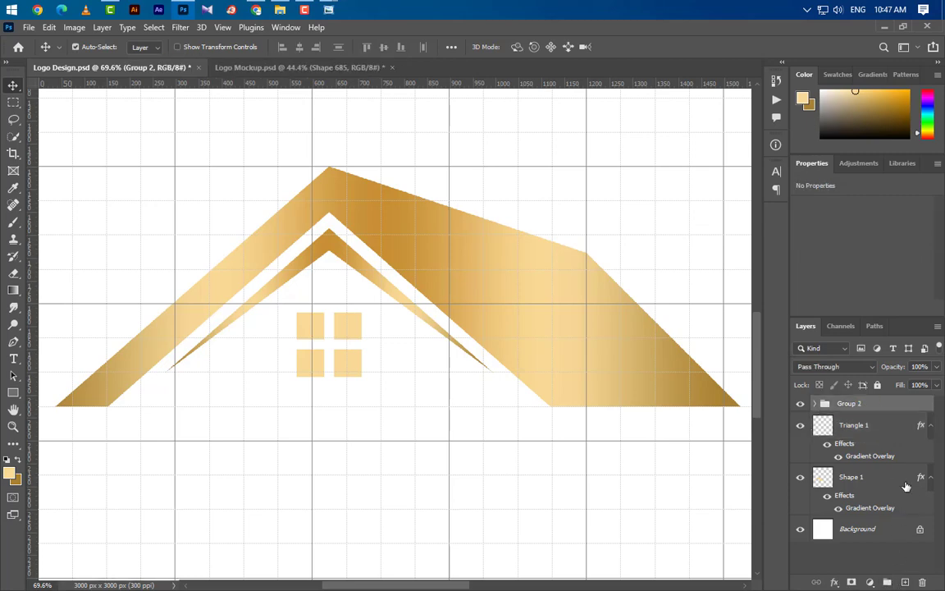
right_click(900, 415)
left_click(779, 241)
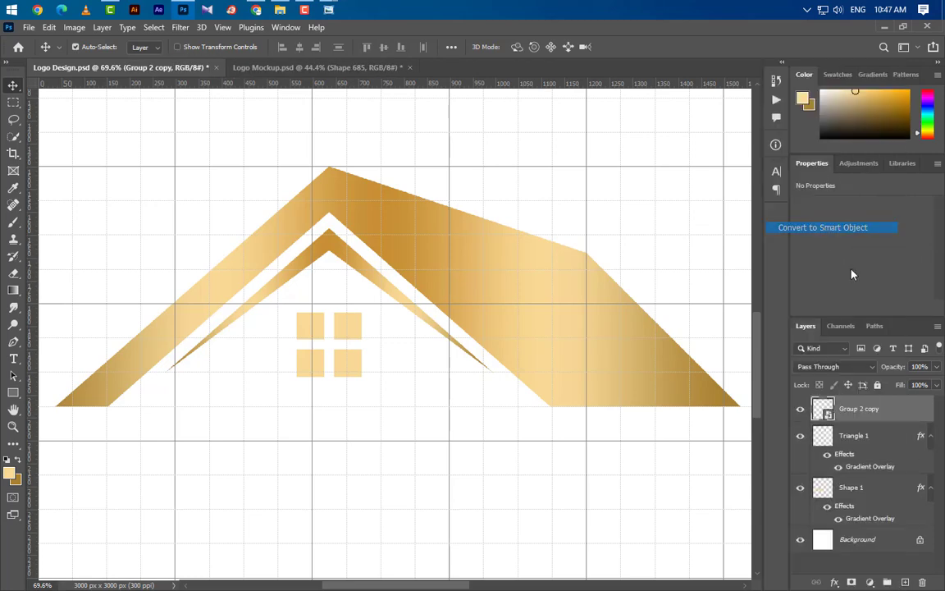
Apply the gold linear Gradient Overlay to the four-pane window smart object
double_click(907, 414)
left_click(515, 471)
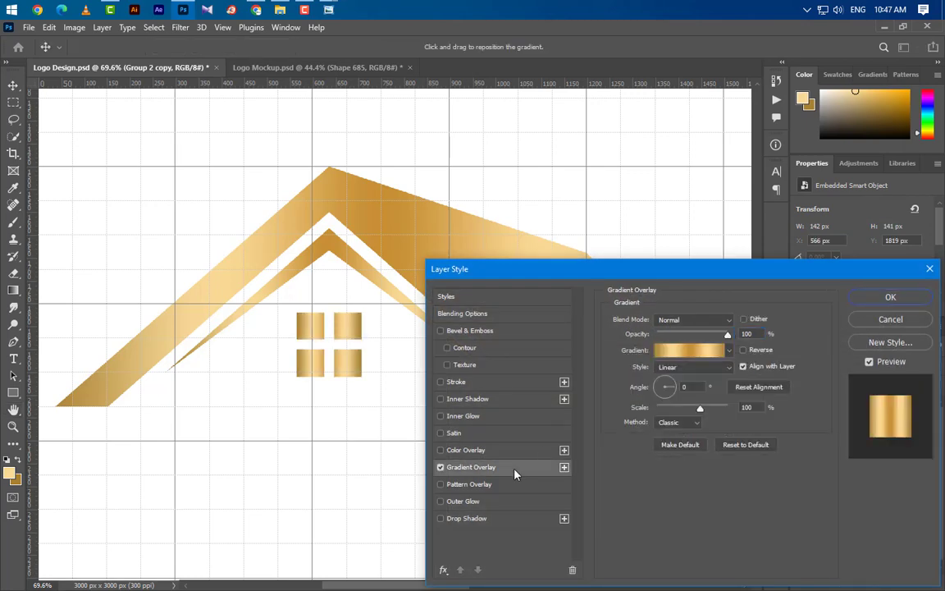
left_click(889, 297)
Draw a 93 by 150 px chimney rectangle on the roof's left slope and fill it with daba72 sampled from the roof
scroll(318, 375, "down", 1)
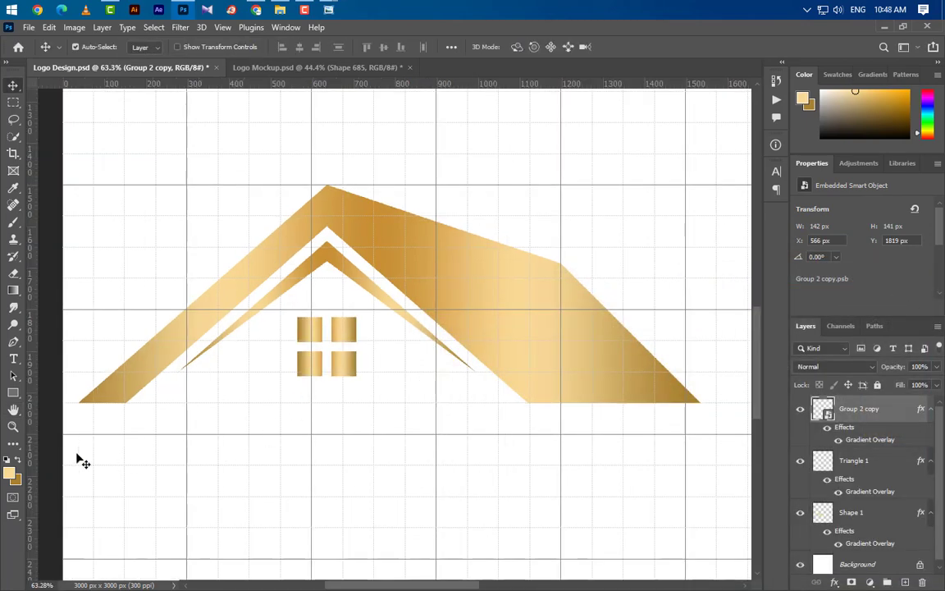
left_click(15, 393)
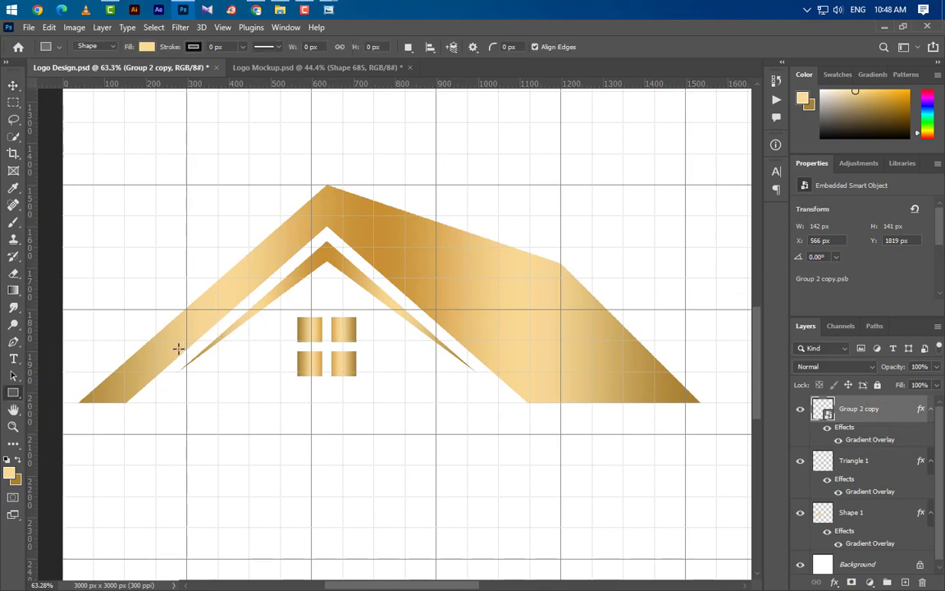
left_click_drag(186, 339, 148, 278)
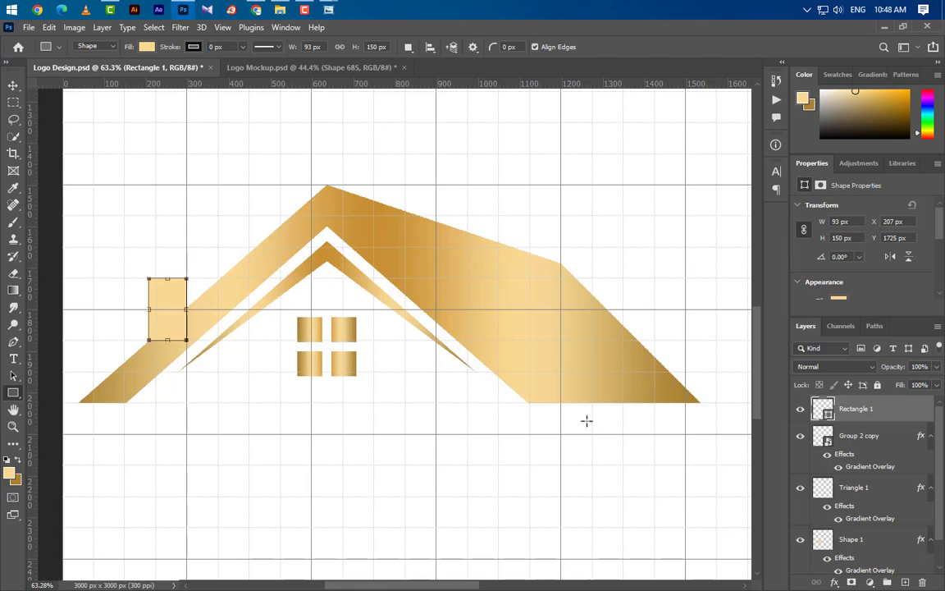
double_click(829, 415)
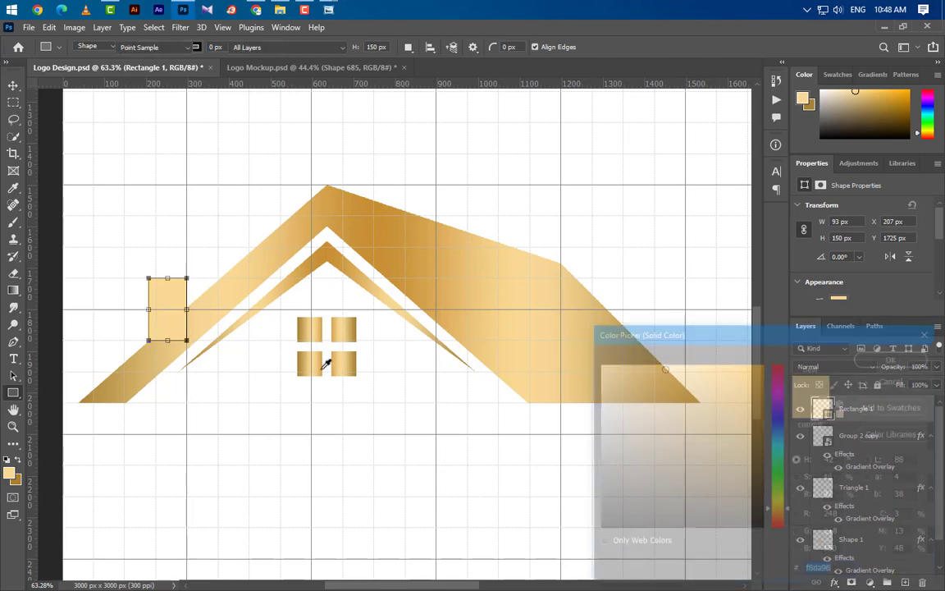
left_click(156, 343)
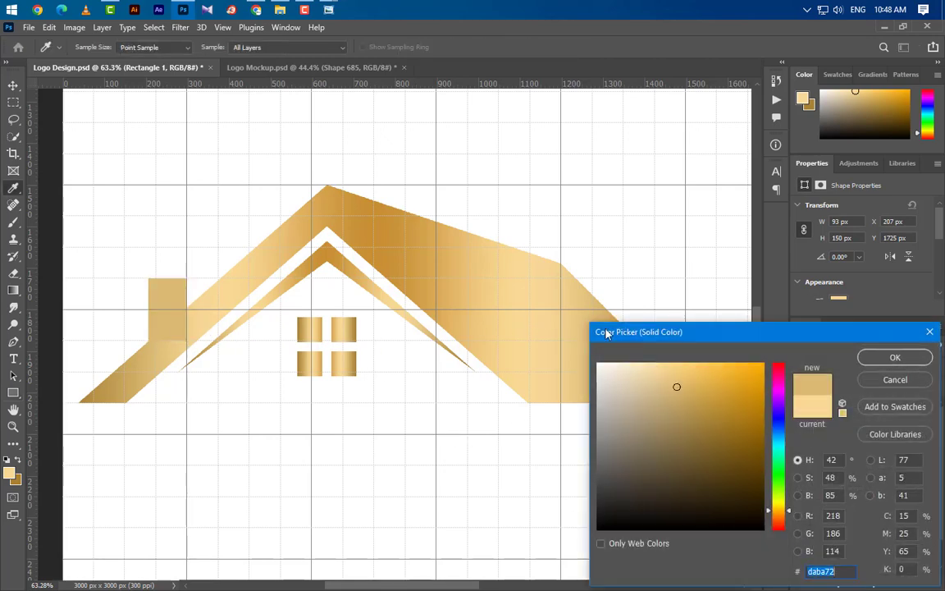
left_click(895, 358)
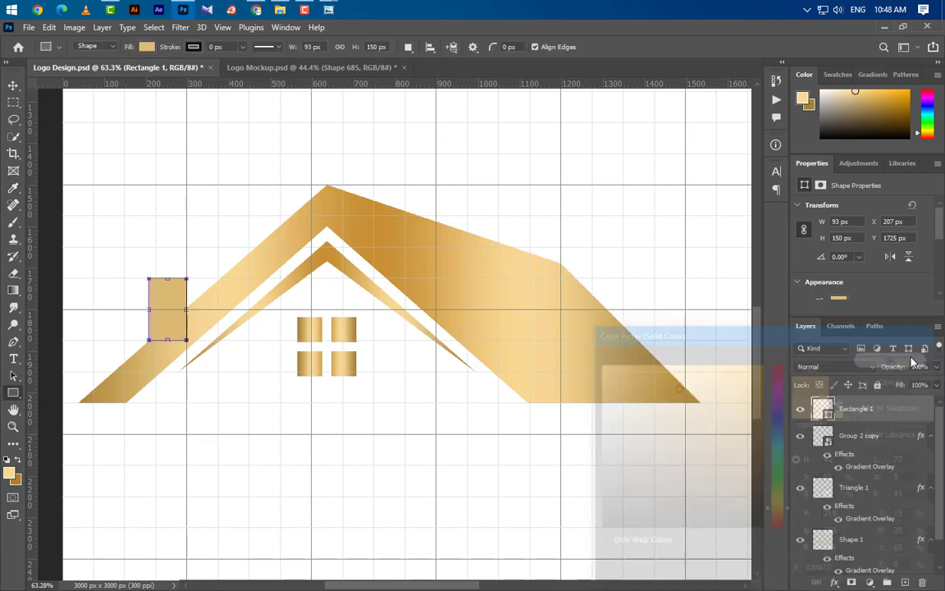
Move the chimney's Rectangle 1 layer below Shape 1 and collapse the effects lists of the other logo layers
left_click_drag(828, 438, 906, 551)
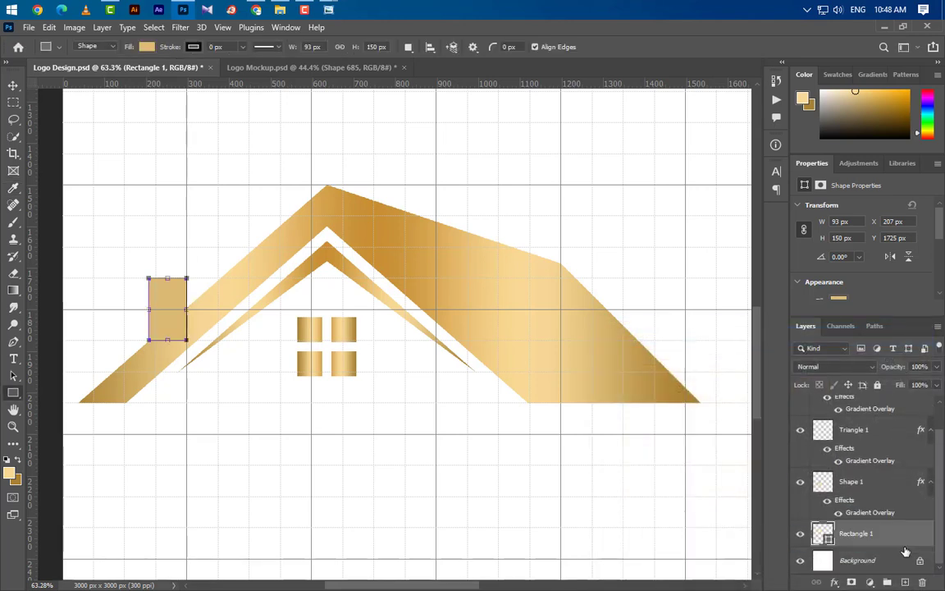
left_click(929, 483)
left_click(929, 457)
left_click(929, 407)
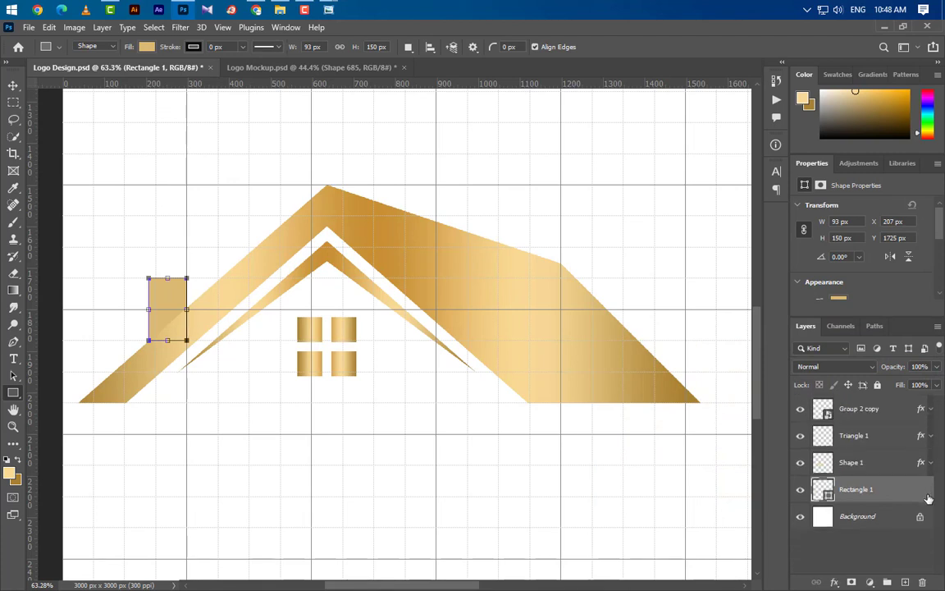
Group the chimney, roof, gable and window layers into a single group above the background
left_click(890, 462, "ctrl")
left_click(883, 438, "ctrl")
left_click(881, 413, "ctrl")
scroll(877, 484, "up", 4)
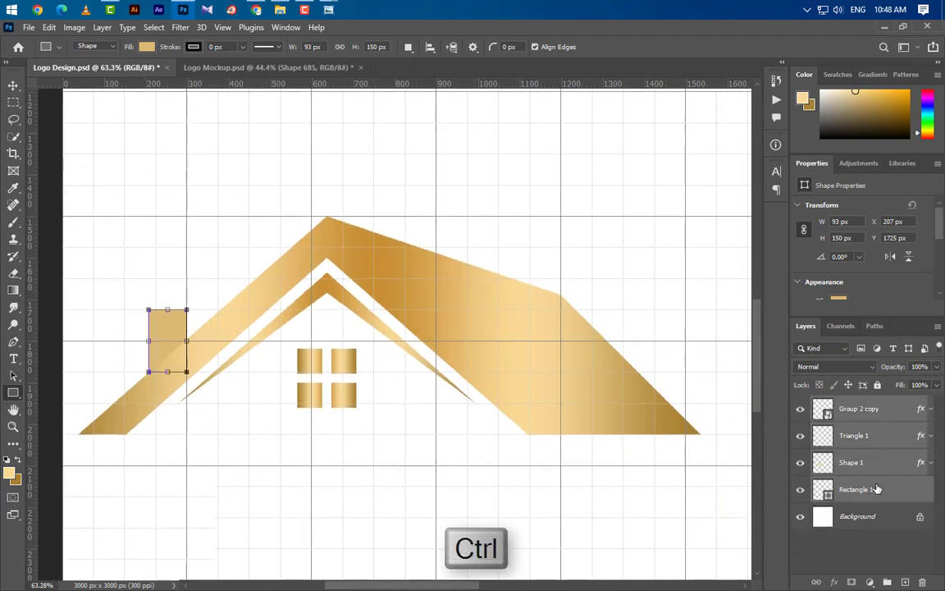
key("ctrl+g")
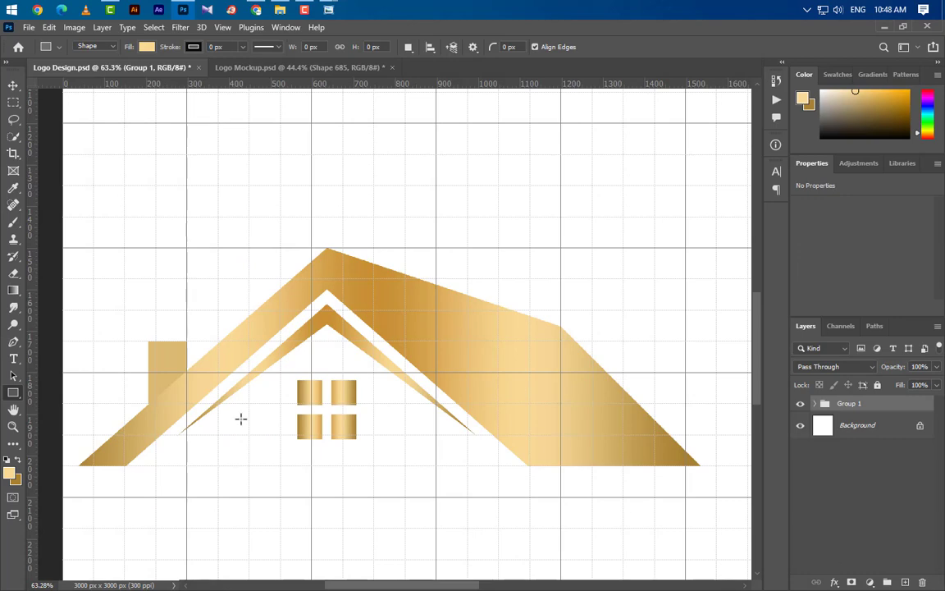
scroll(213, 369, "down", 5)
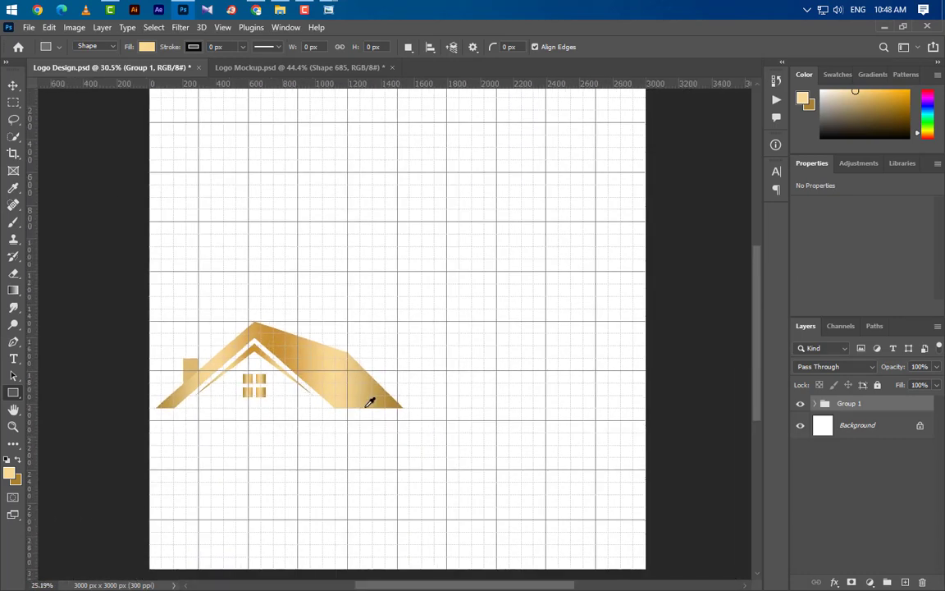
Duplicate Group 1, flip the copy horizontally, scale it to 85.71% and place it opposite the original at X 2325, Y 1800 px
scroll(370, 402, "up", 2)
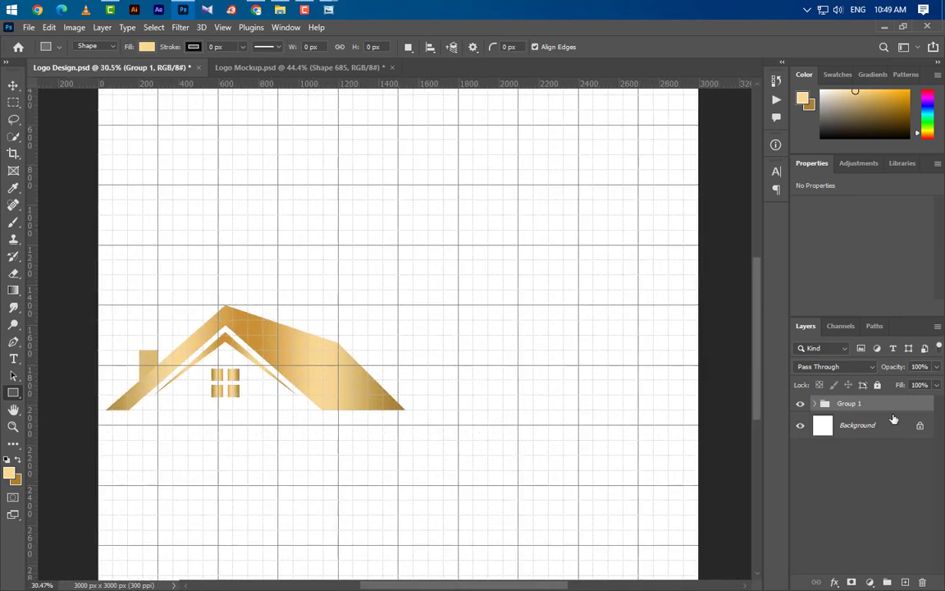
left_click_drag(892, 403, 907, 581)
key("ctrl+t")
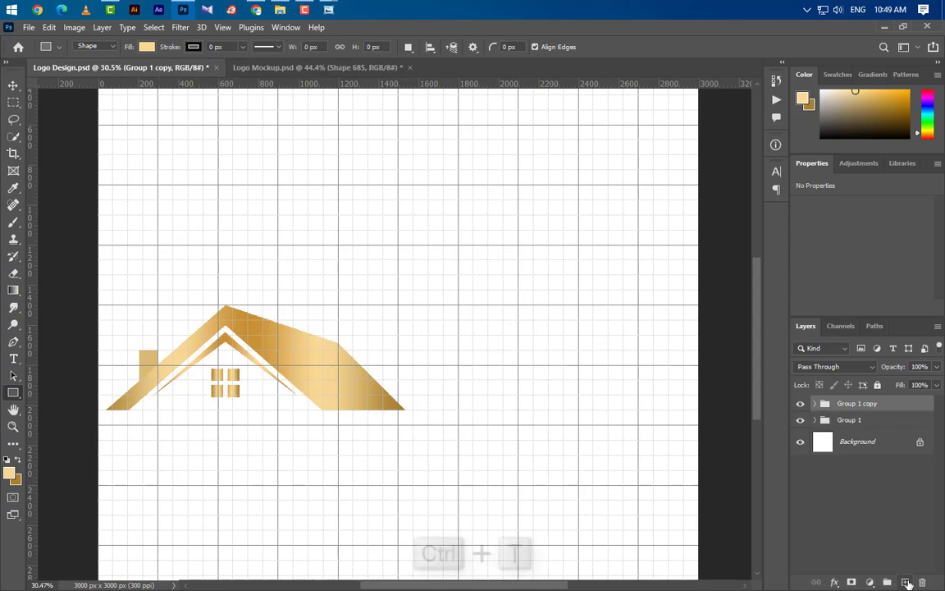
right_click(310, 391)
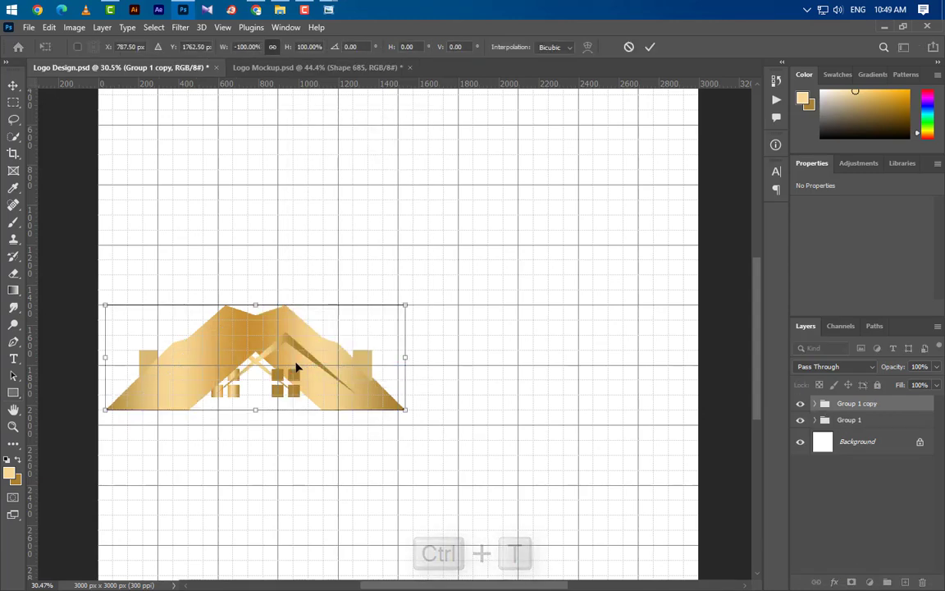
left_click_drag(310, 371, 584, 365)
left_click_drag(549, 304, 551, 320)
left_click_drag(582, 352, 600, 354)
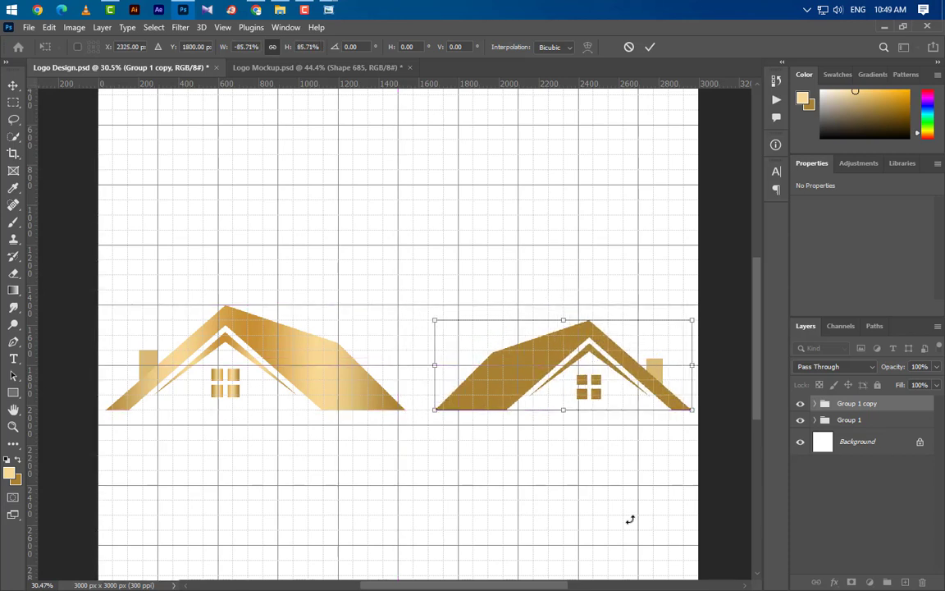
left_click(647, 48)
Shift the Gradient Overlay slightly on the roof (Shape 1) of the mirrored house and collapse its group
left_click(13, 86)
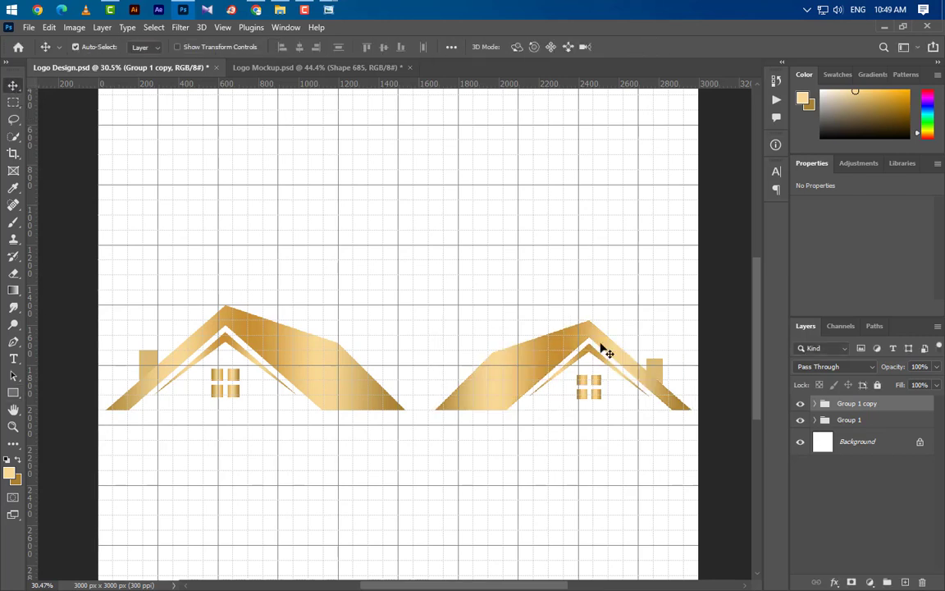
left_click(539, 359)
left_click(932, 479)
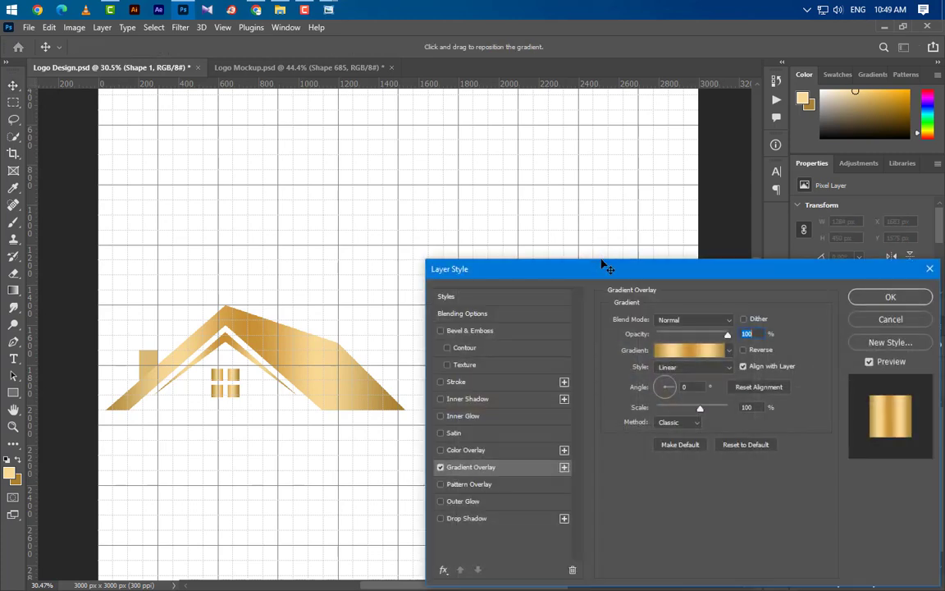
left_click_drag(602, 264, 654, 526)
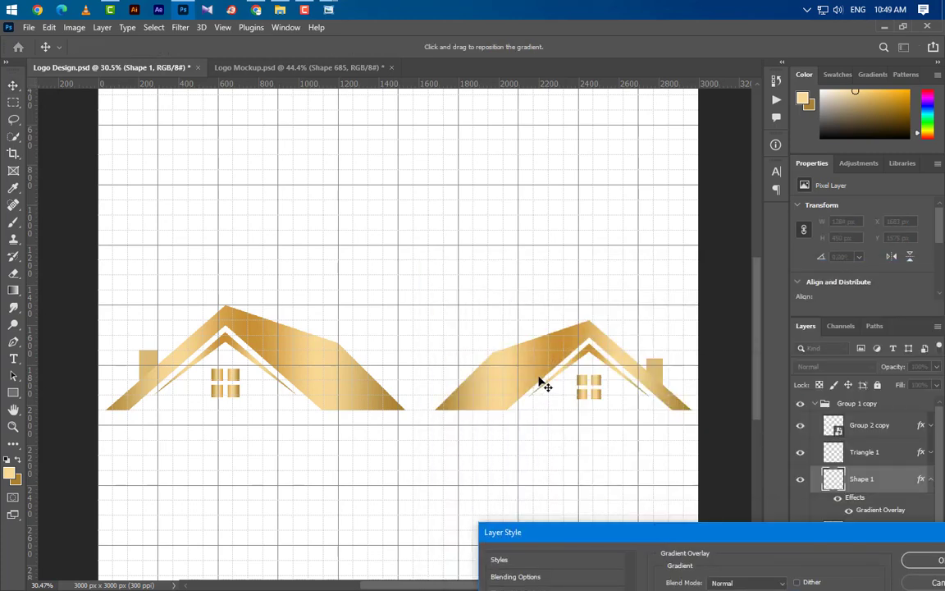
left_click_drag(539, 382, 545, 379)
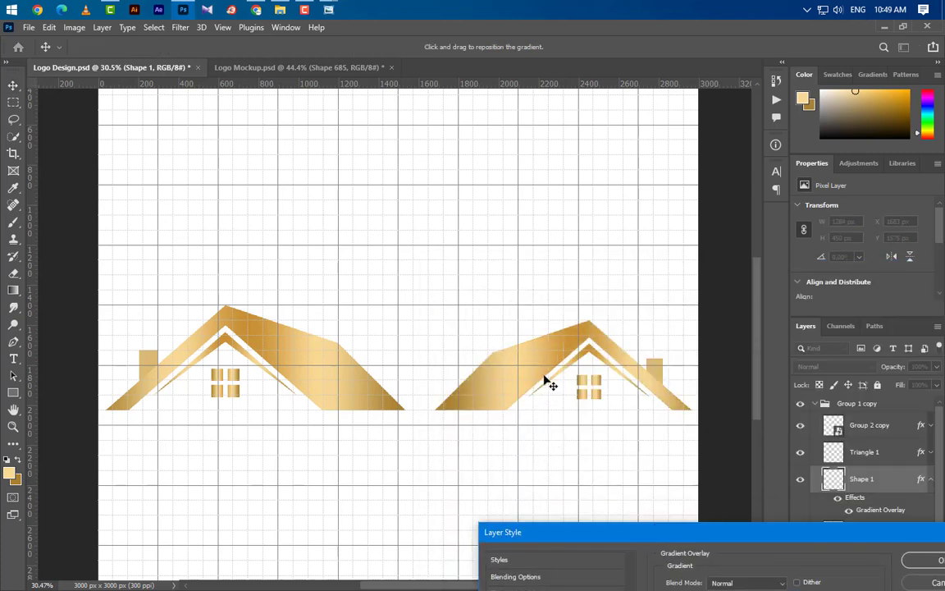
left_click(910, 561)
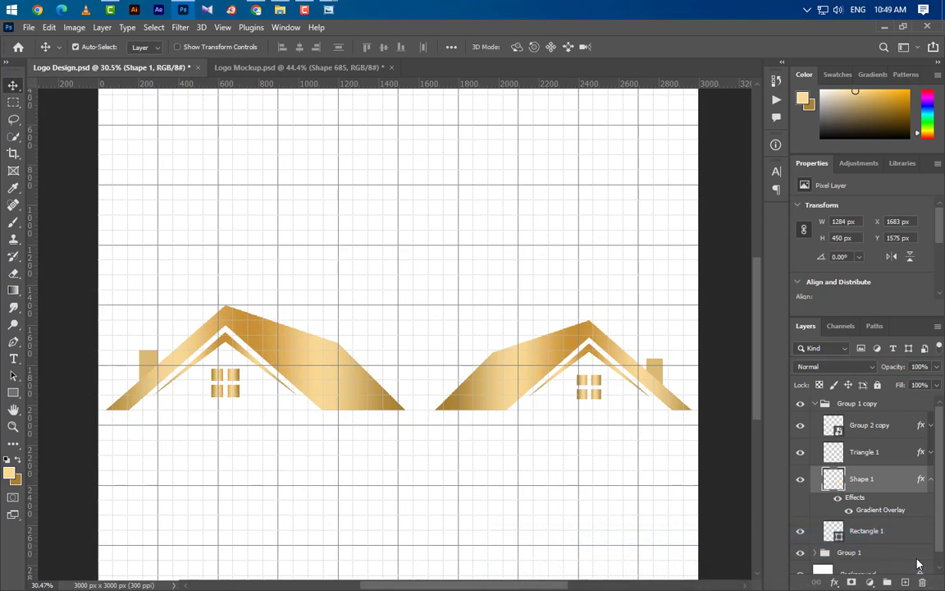
left_click(816, 403)
Duplicate Group 1 copy and place the new house above and between the other two, its roof at about X 789, Y 1289 px
scroll(458, 358, "up", 4)
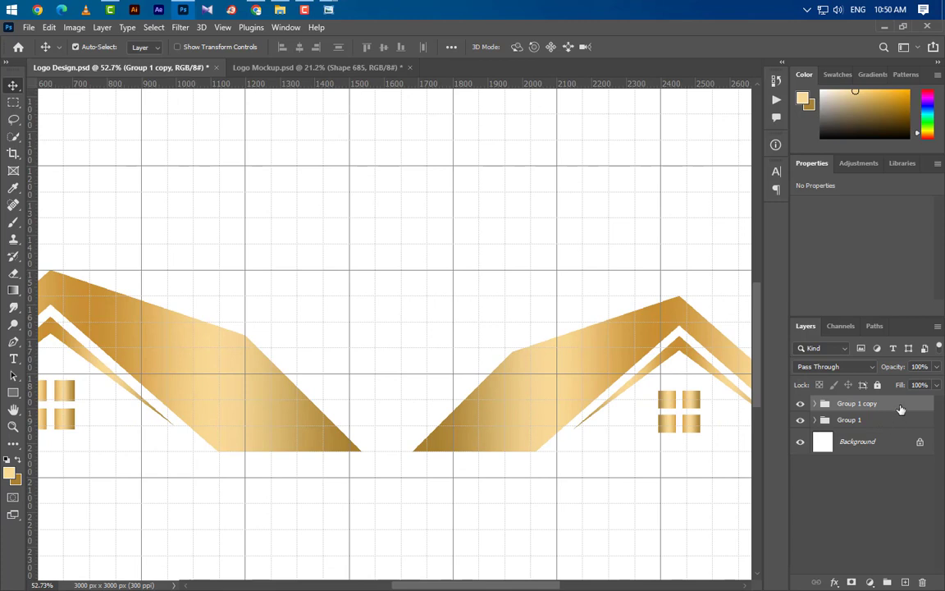
left_click_drag(900, 408, 904, 582)
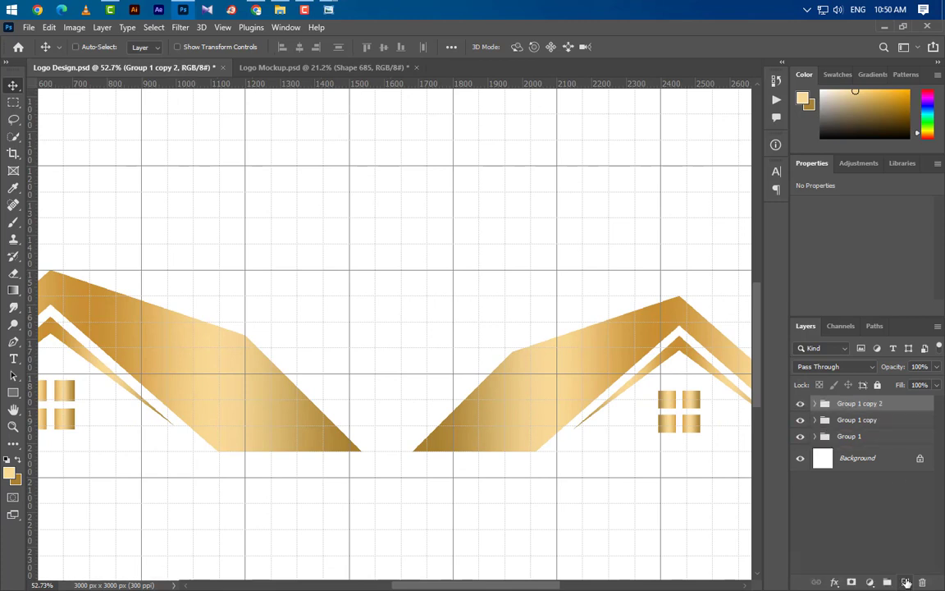
key("ctrl+t")
left_click_drag(627, 342, 380, 250)
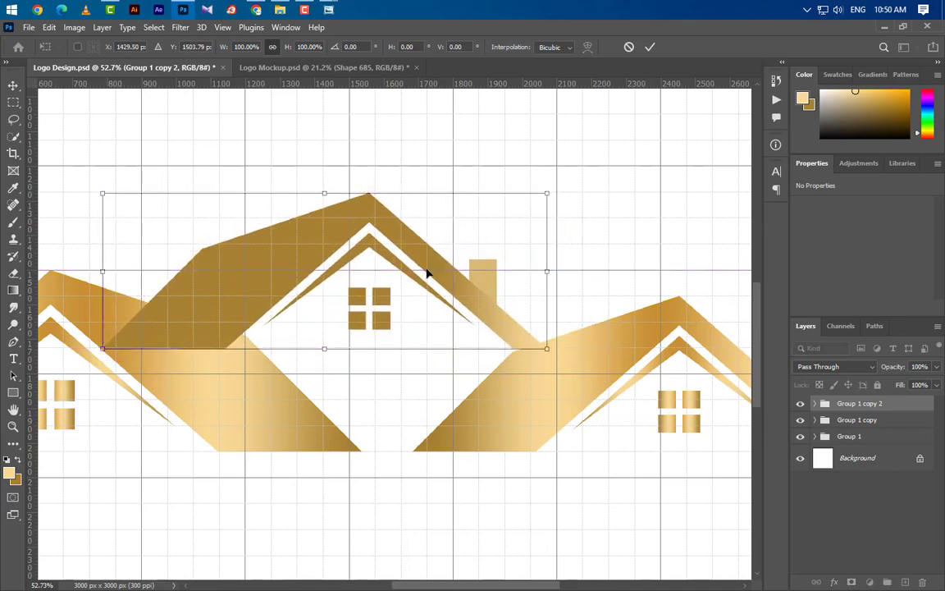
key("Down")
key("Down")
key("Down")
key("Down")
key("Down")
key("Right")
key("Right")
key("Right")
key("Right")
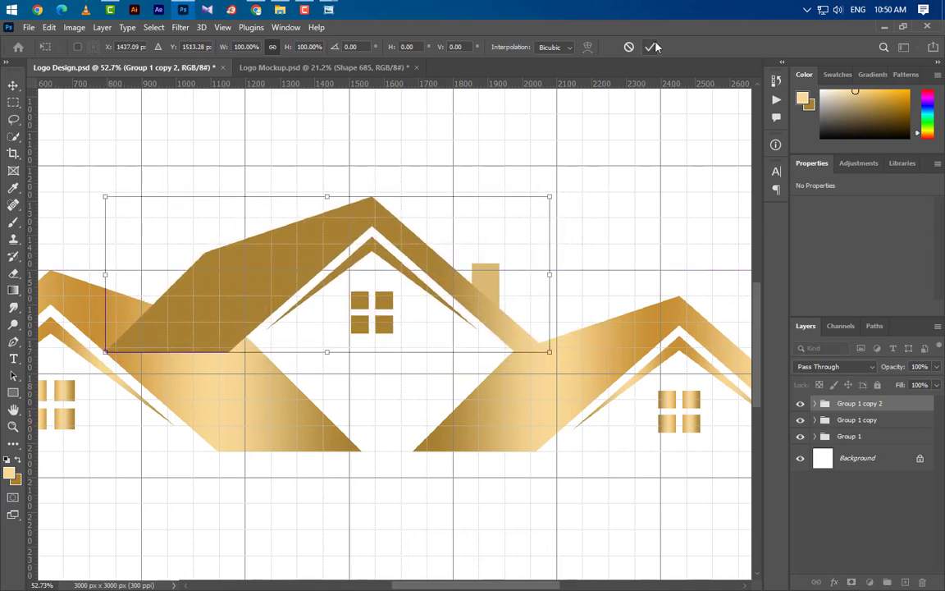
left_click(653, 47)
Move the central house group below Group 1 in the layer stack and delete its chimney rectangle
left_click_drag(912, 420, 902, 447)
left_click(494, 288)
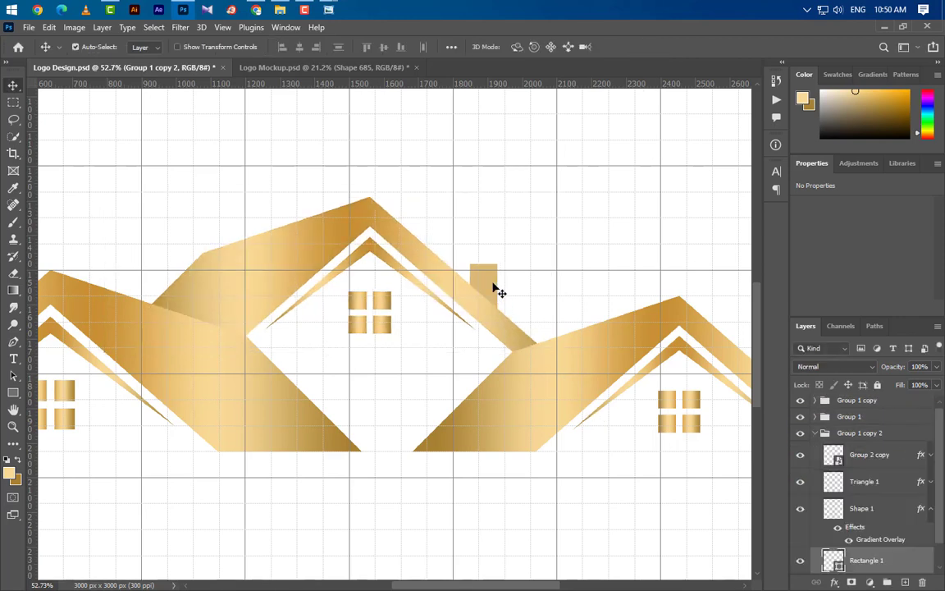
left_click_drag(927, 569, 923, 582)
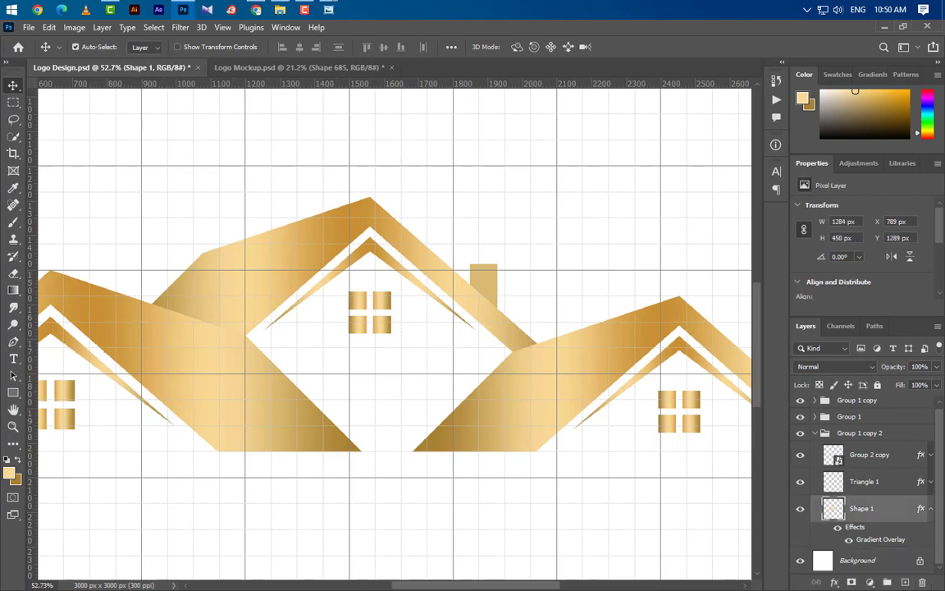
Duplicate Group 1, scale the copy to 37.81% and place it between the central and right houses at about X 2110, Y 1551 px
scroll(625, 430, "down", 3)
scroll(534, 448, "down", 2)
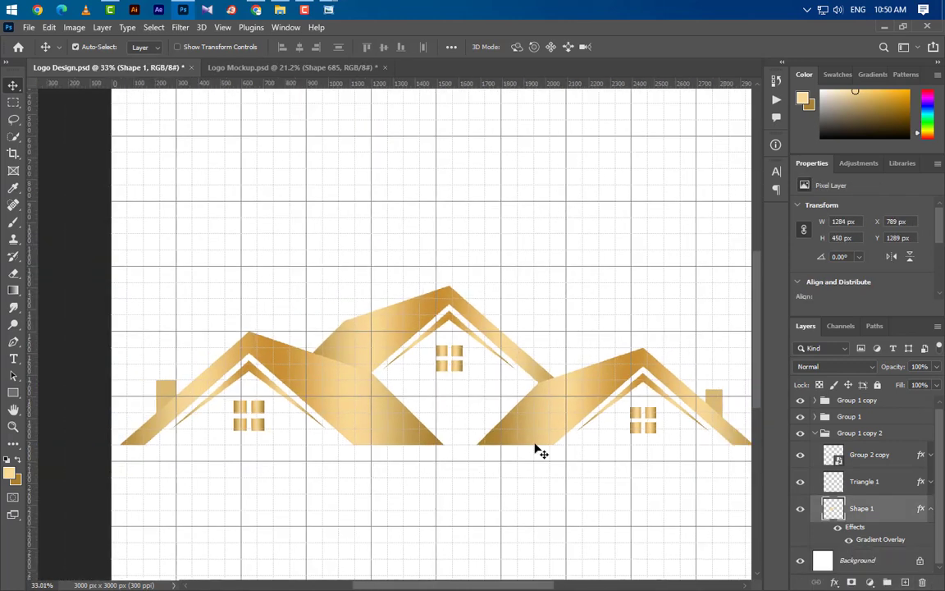
left_click(369, 433)
left_click(815, 417)
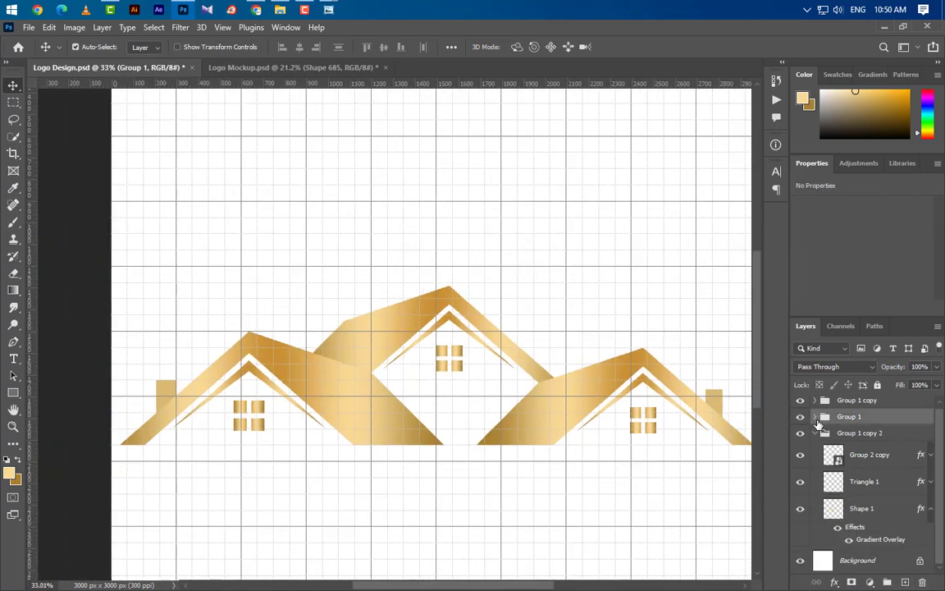
left_click(814, 433)
left_click_drag(849, 418, 904, 582)
key("ctrl+t")
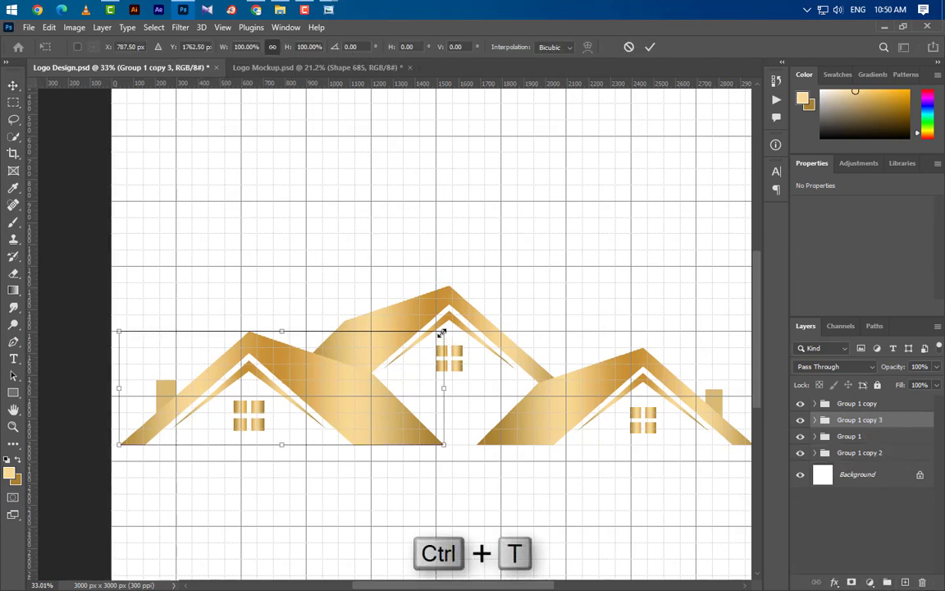
left_click_drag(281, 331, 573, 351)
left_click_drag(573, 367, 575, 361)
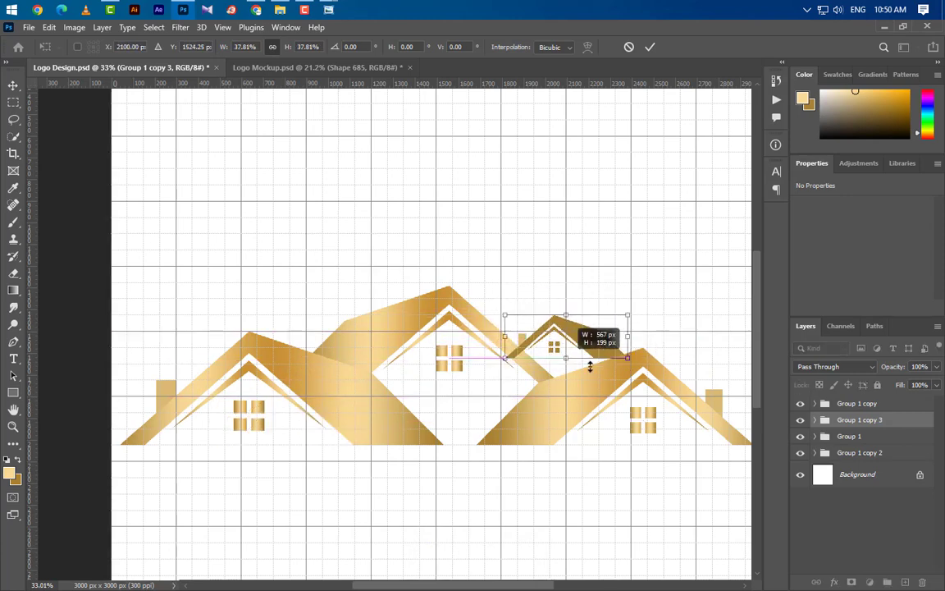
scroll(669, 359, "up", 7)
scroll(638, 379, "up", 2)
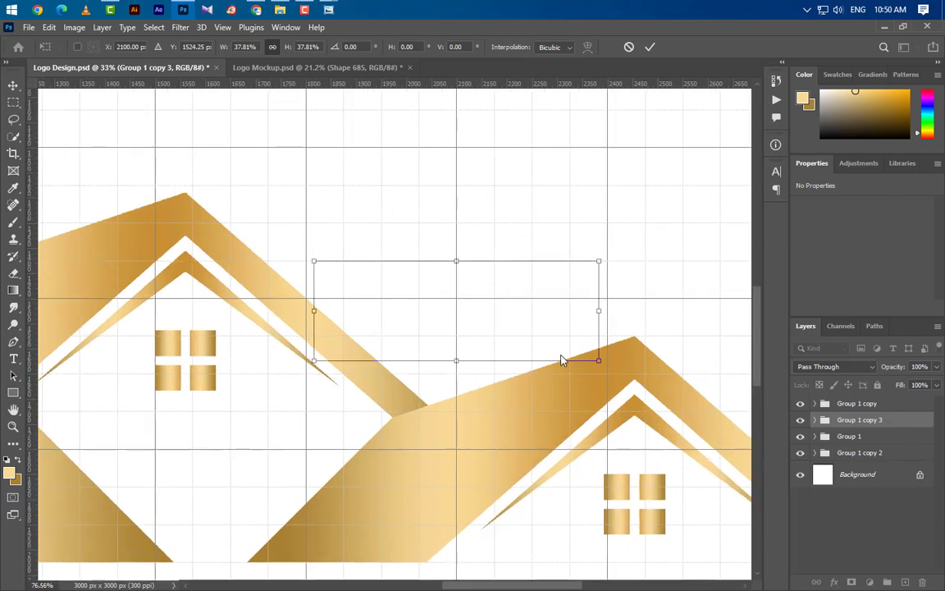
left_click_drag(489, 333, 497, 350)
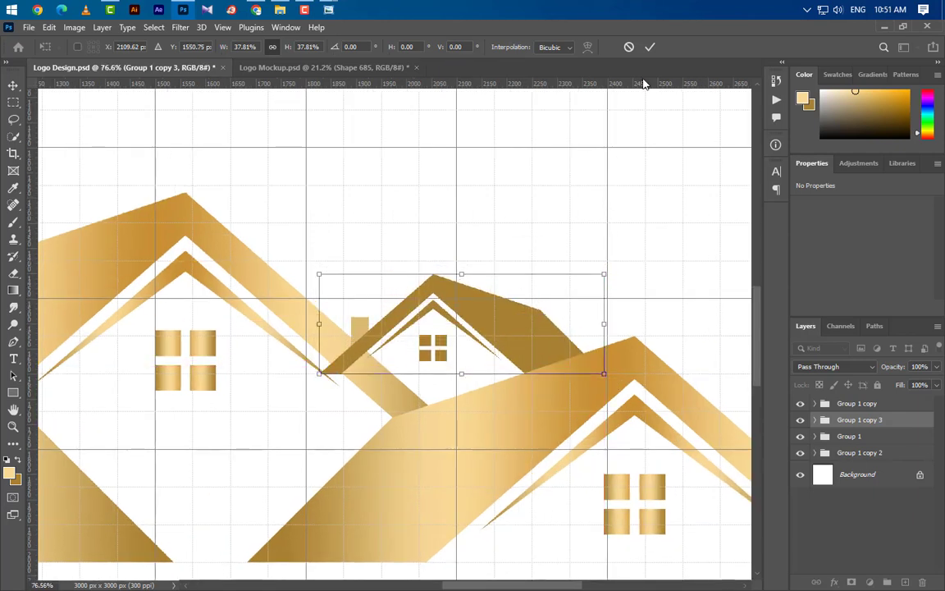
left_click(650, 47)
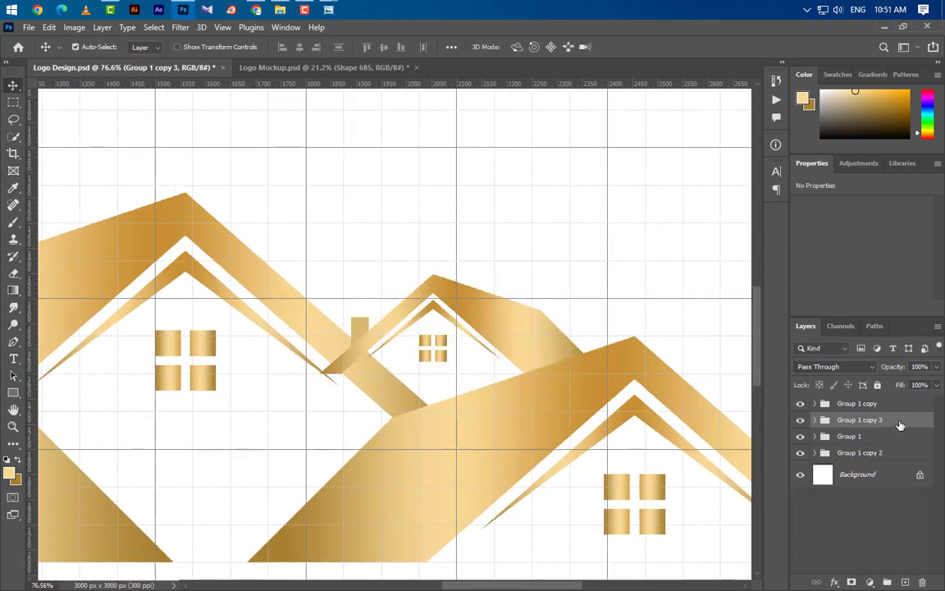
Move the small house group Group 1 copy 3 below Group 1 copy 2 and delete its chimney rectangle
left_click_drag(900, 424, 893, 464)
left_click(359, 328)
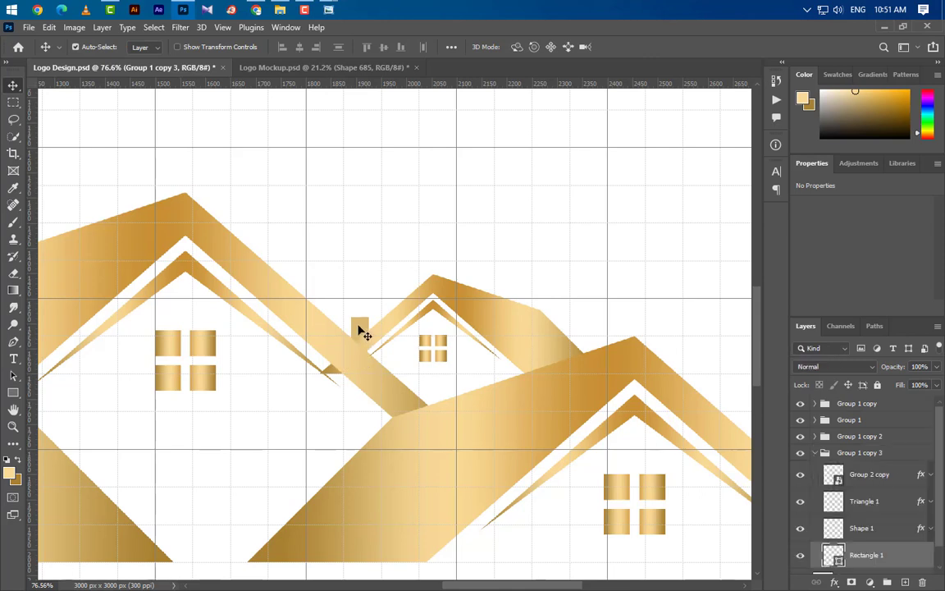
left_click_drag(922, 568, 925, 585)
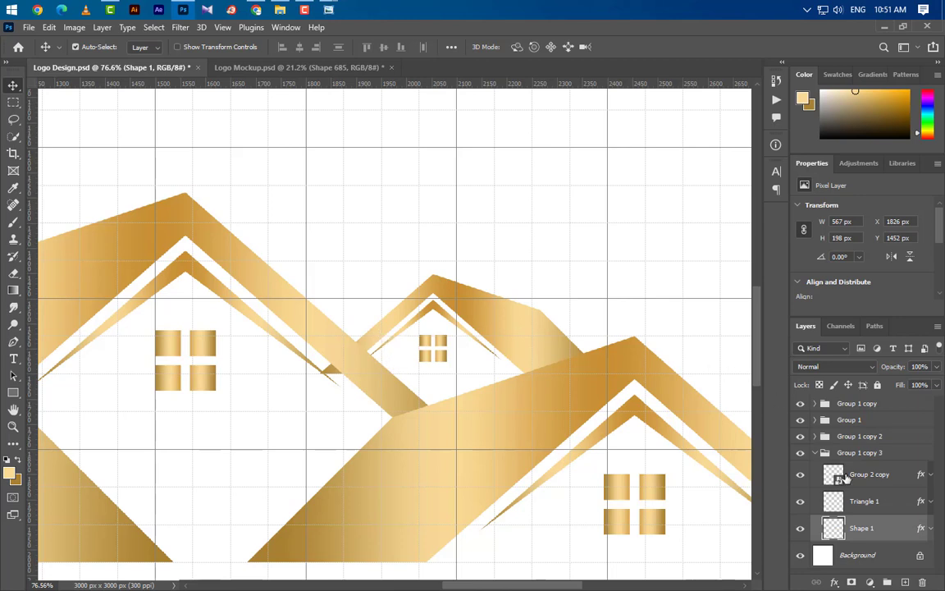
Erase the small house's roof corner that protrudes beneath the central house with the 150 px Eraser, and collapse its group
left_click(13, 273)
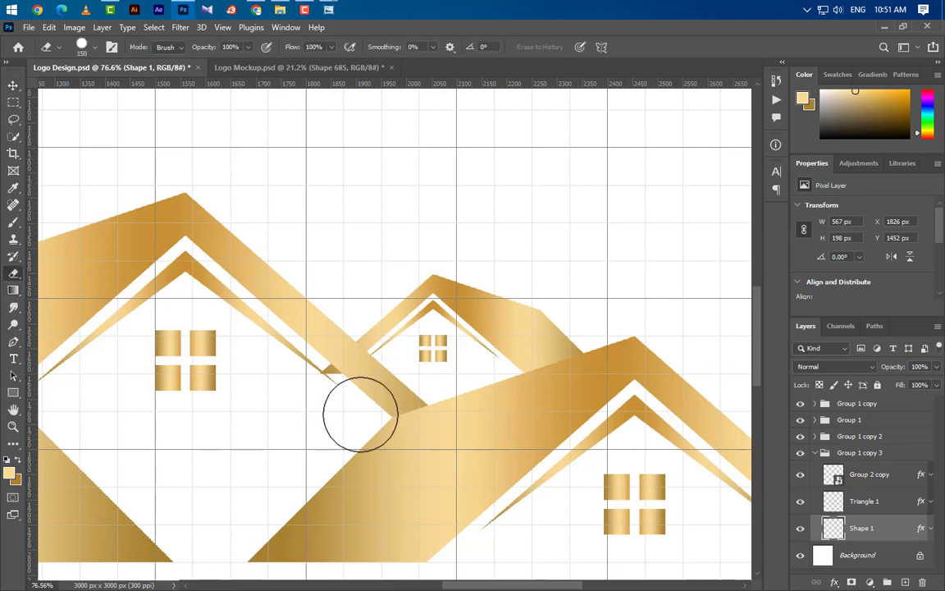
left_click_drag(318, 385, 340, 401)
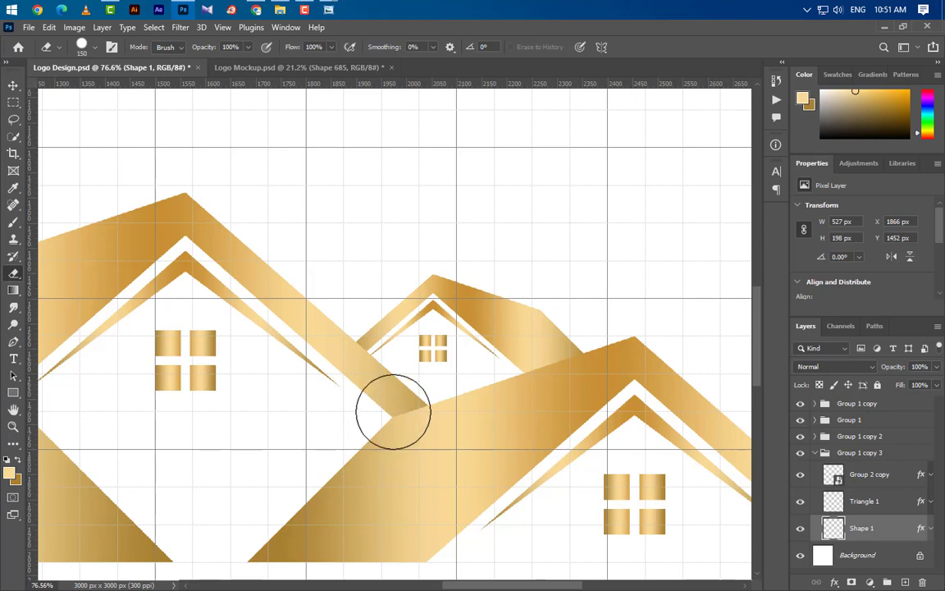
scroll(392, 405, "down", 5)
scroll(416, 379, "down", 5)
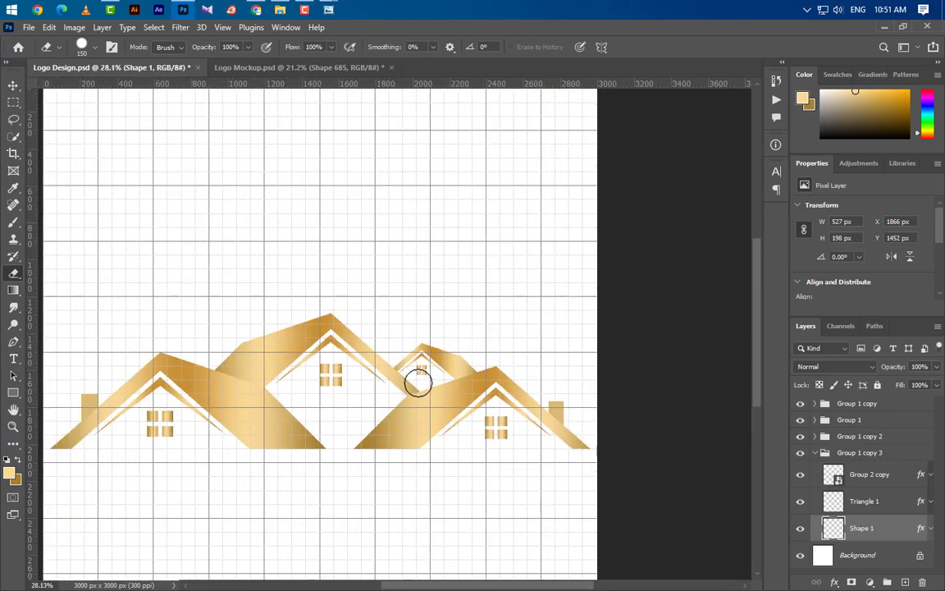
scroll(232, 407, "up", 3)
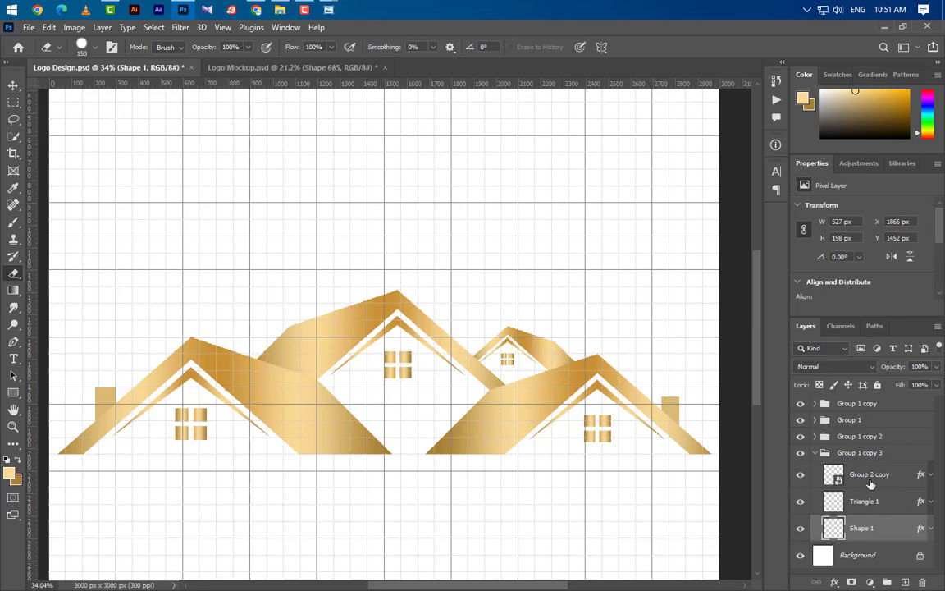
left_click(815, 452)
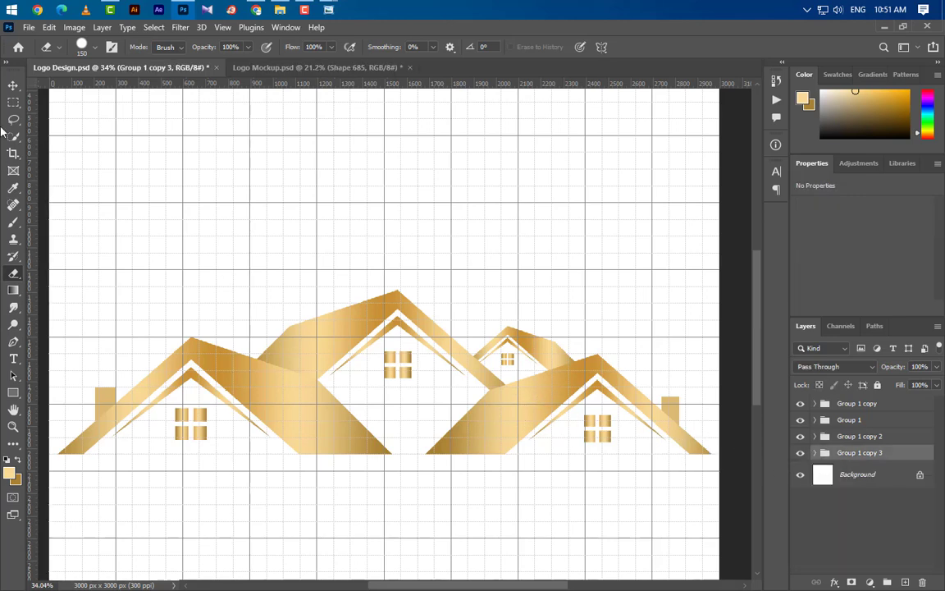
Select the house group at the far right of the canvas and duplicate it
left_click(12, 87)
left_click(521, 422)
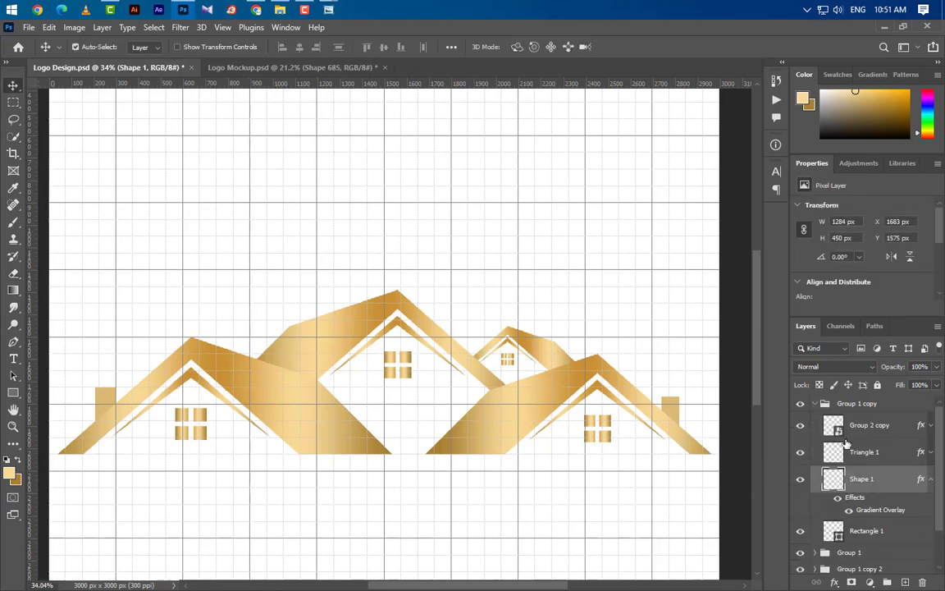
left_click(815, 404)
left_click_drag(901, 411, 904, 582)
Scale the duplicated house group to 25.22% and place it between the left and central houses at about X 896, Y 1509 px
key("ctrl+t")
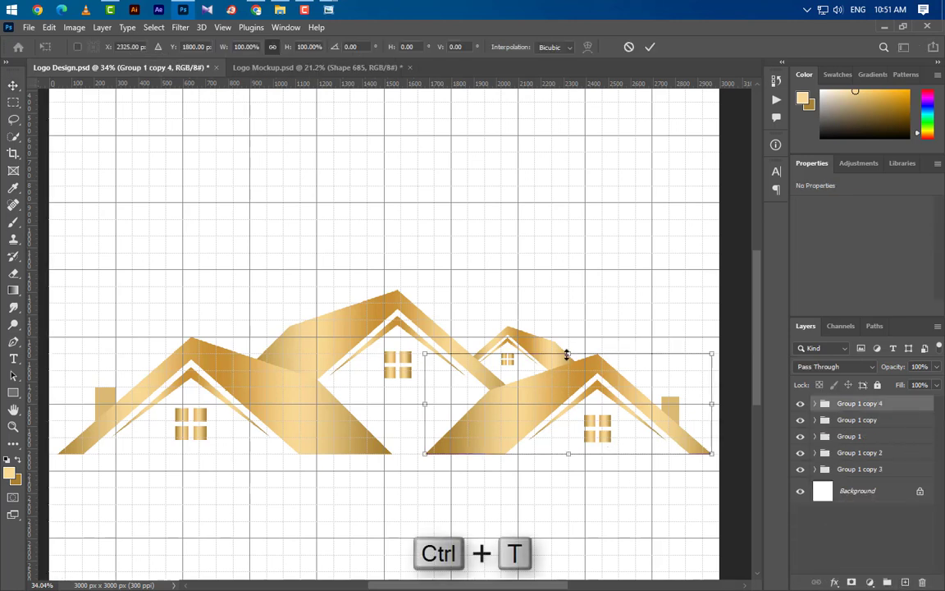
left_click_drag(568, 354, 564, 402)
left_click_drag(353, 343, 259, 345)
scroll(246, 361, "up", 3)
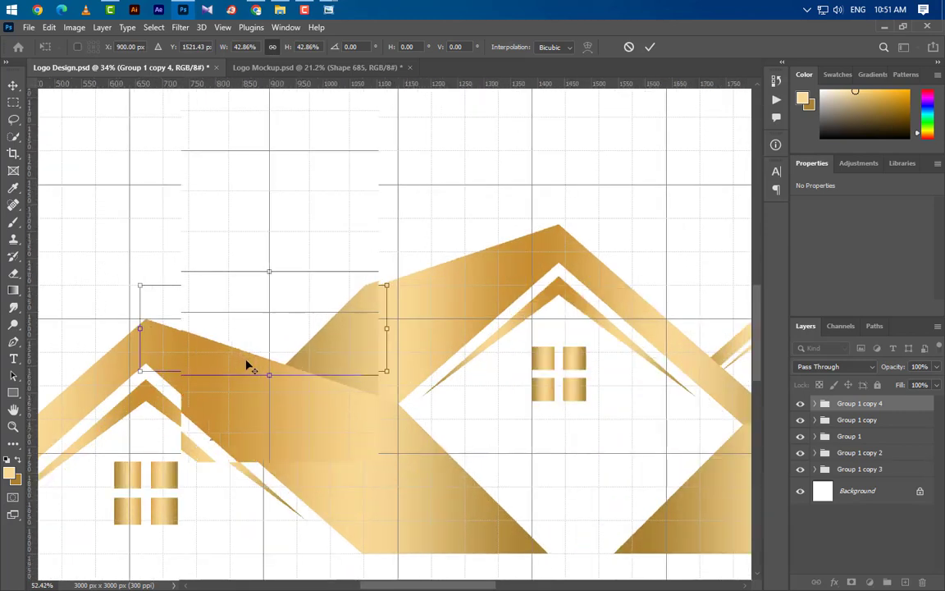
scroll(246, 365, "up", 5)
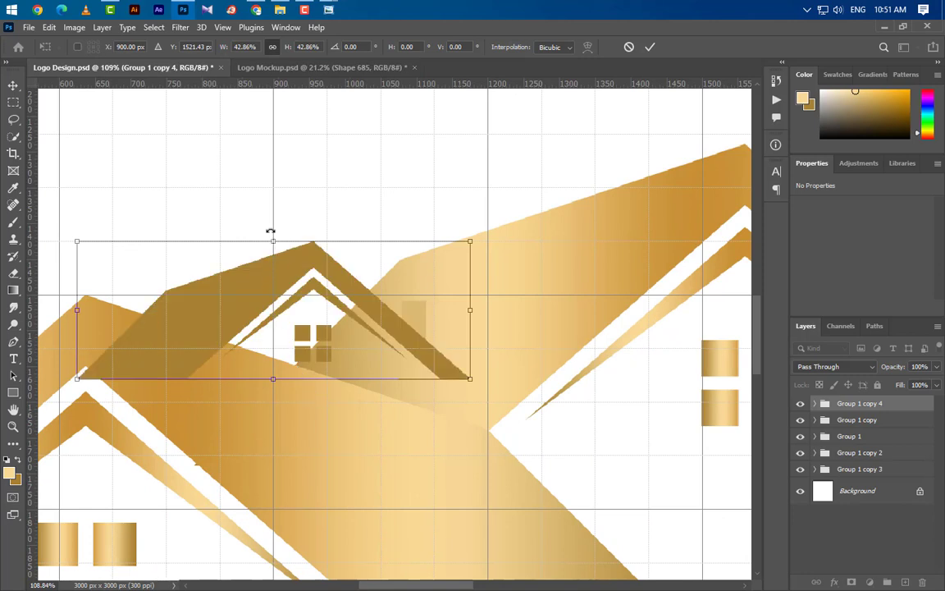
left_click_drag(272, 257, 288, 304)
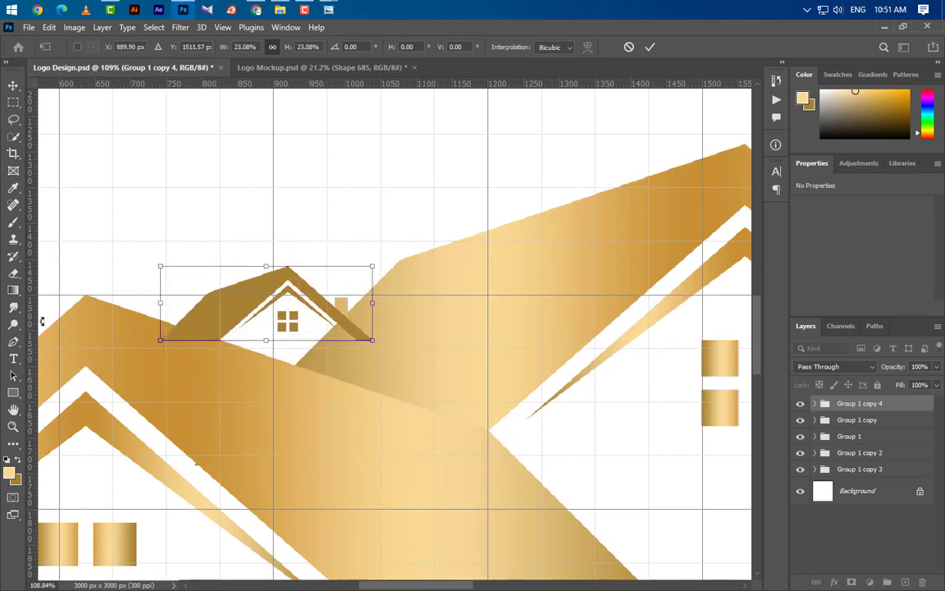
left_click_drag(41, 321, 294, 393)
left_click_drag(280, 283, 285, 284)
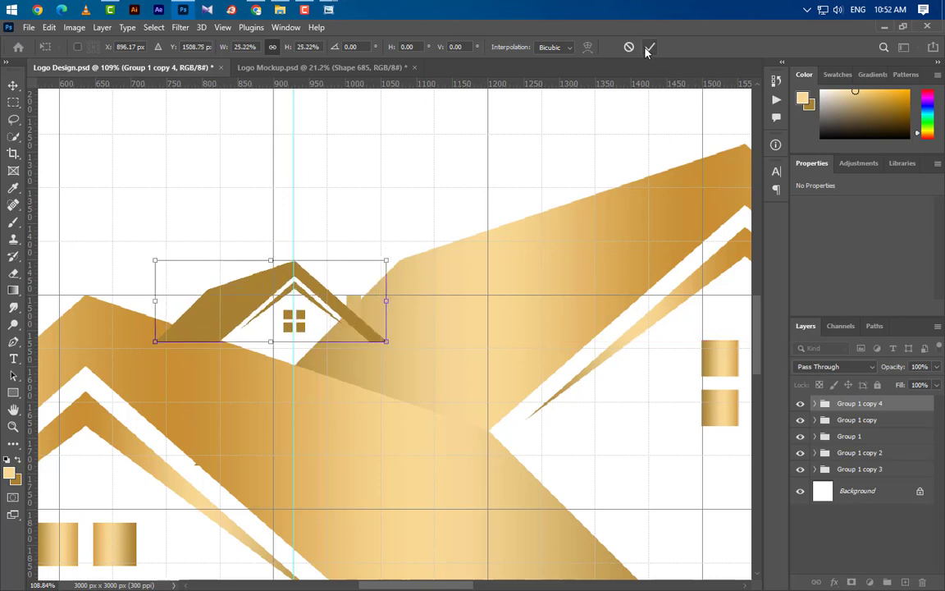
left_click(649, 48)
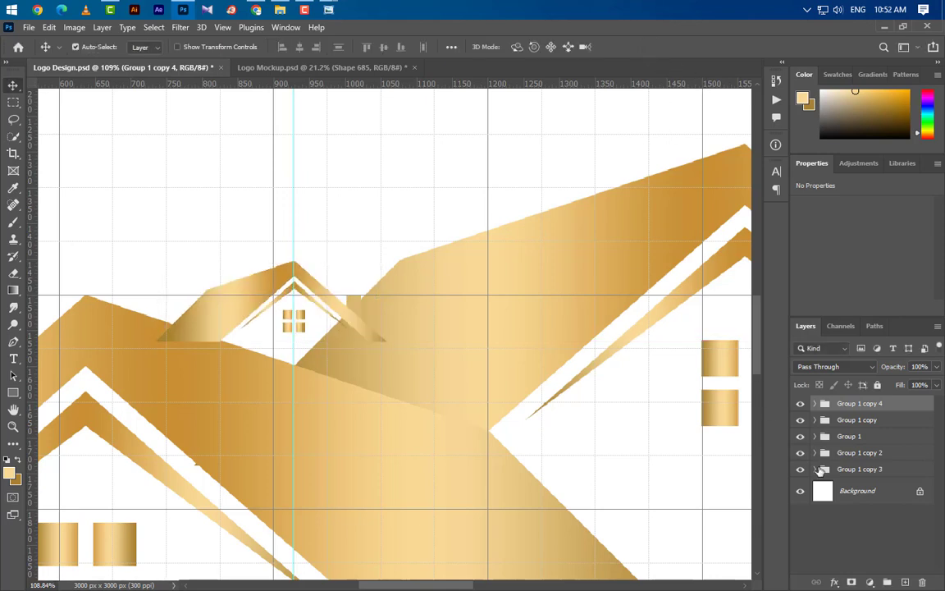
Move the new small house group Group 1 copy 4 below Group 1 copy 3 and delete its chimney rectangle
left_click_drag(905, 406, 903, 483)
left_click(354, 305)
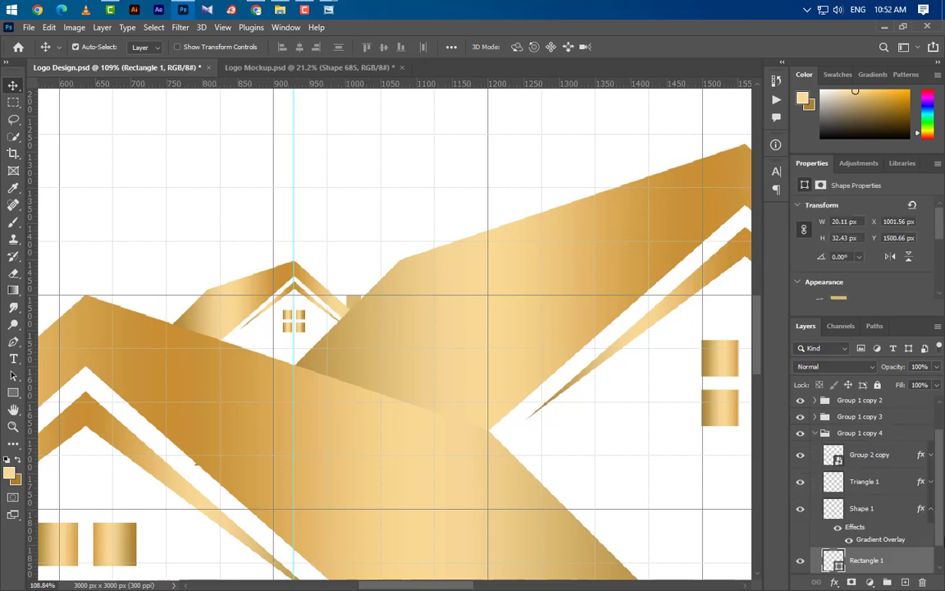
left_click(923, 582)
scroll(203, 315, "down", 6)
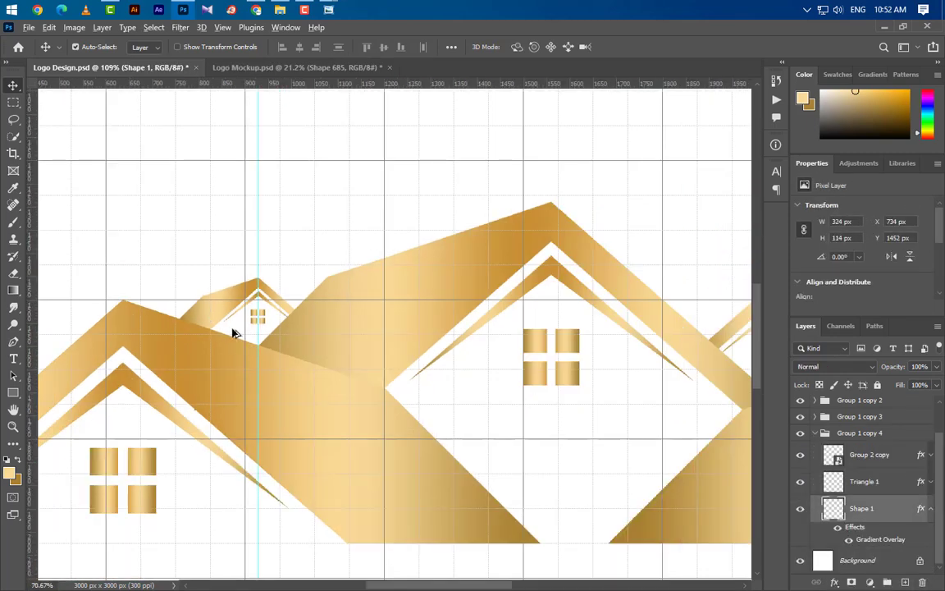
scroll(459, 358, "down", 5)
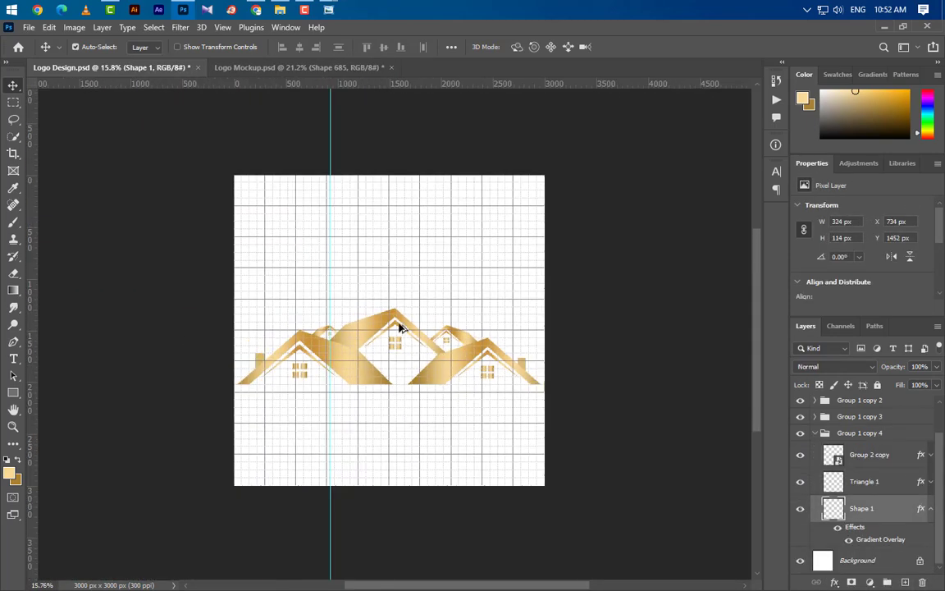
scroll(401, 328, "up", 3)
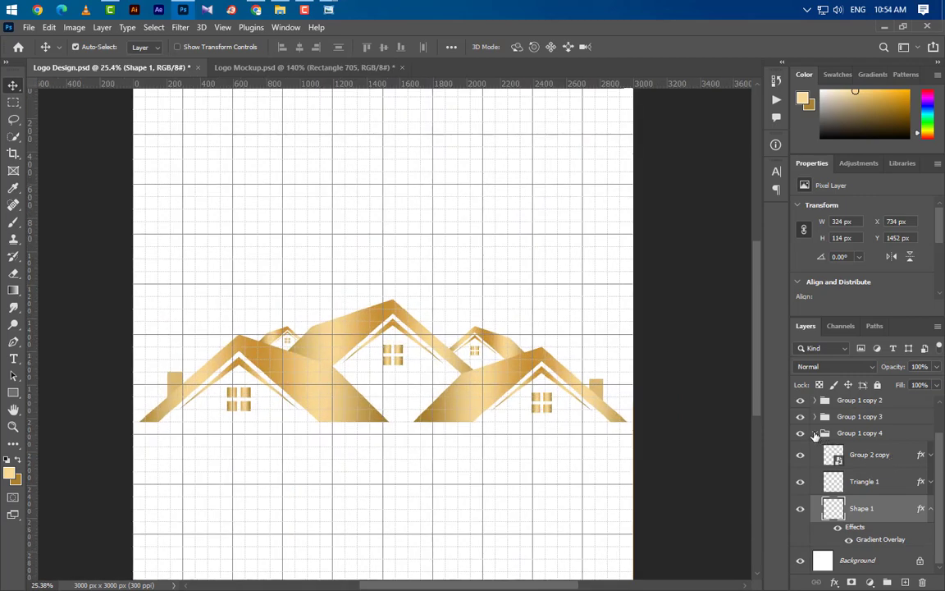
Collapse Group 1 copy 4 and combine all five house groups into one group
left_click(814, 434)
left_click(882, 452, "ctrl")
left_click(882, 436, "ctrl")
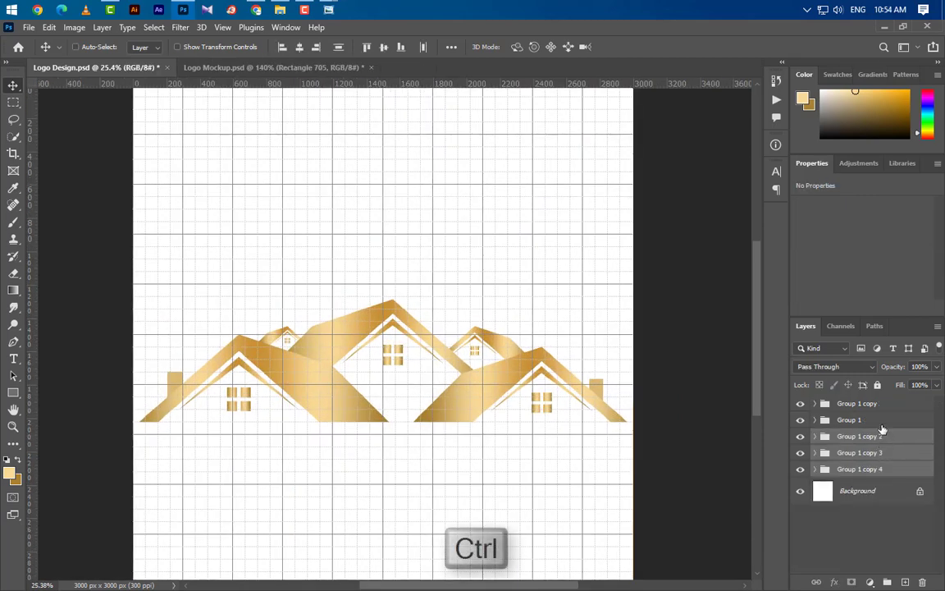
left_click(881, 419, "ctrl")
left_click(878, 403, "ctrl")
left_click(887, 581)
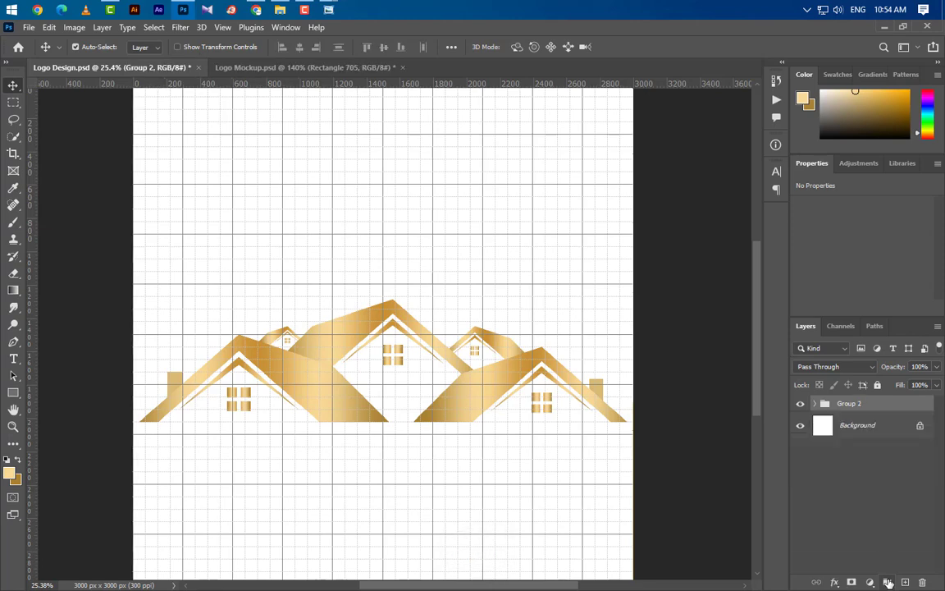
With the house group hidden, draw a 300 x 2400 px rectangle on a new layer above Background at X 1500, Y 75 px
left_click(875, 424)
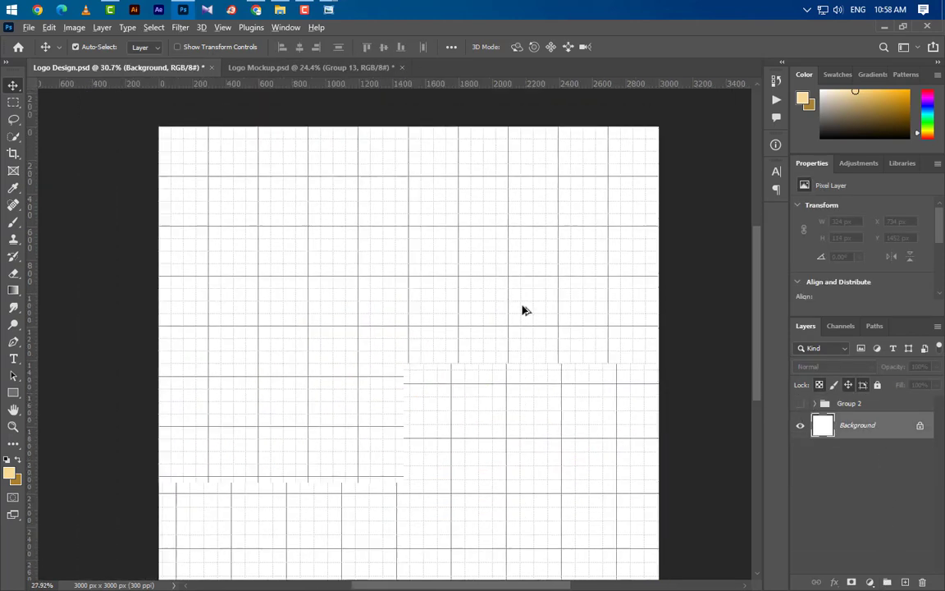
scroll(521, 314, "down", 4)
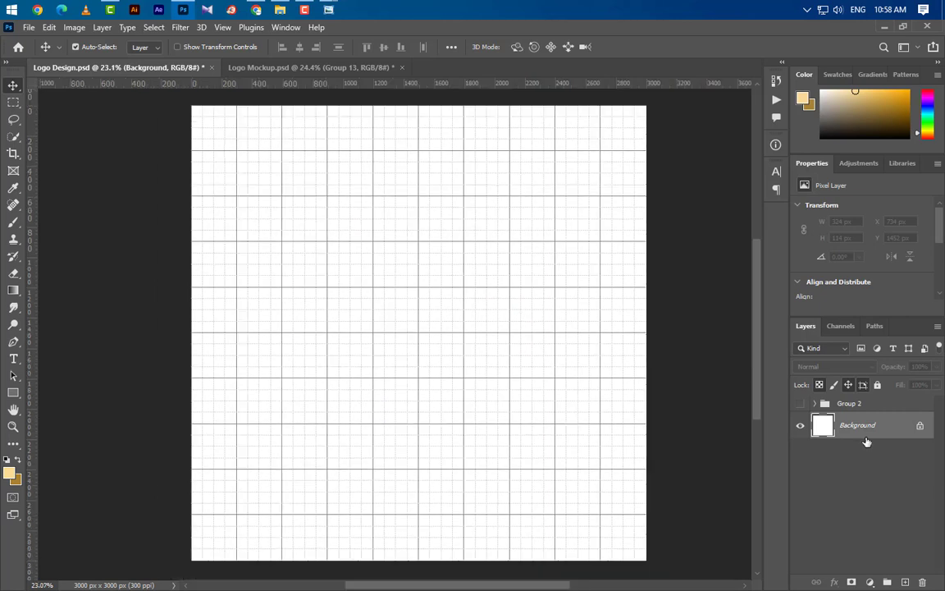
left_click(905, 581)
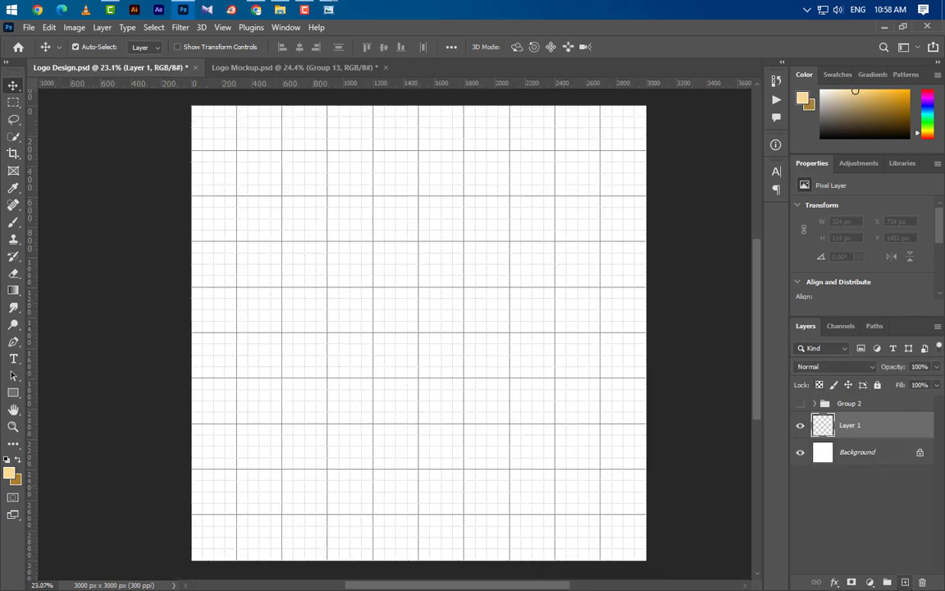
left_click(12, 394)
left_click_drag(462, 117, 420, 481)
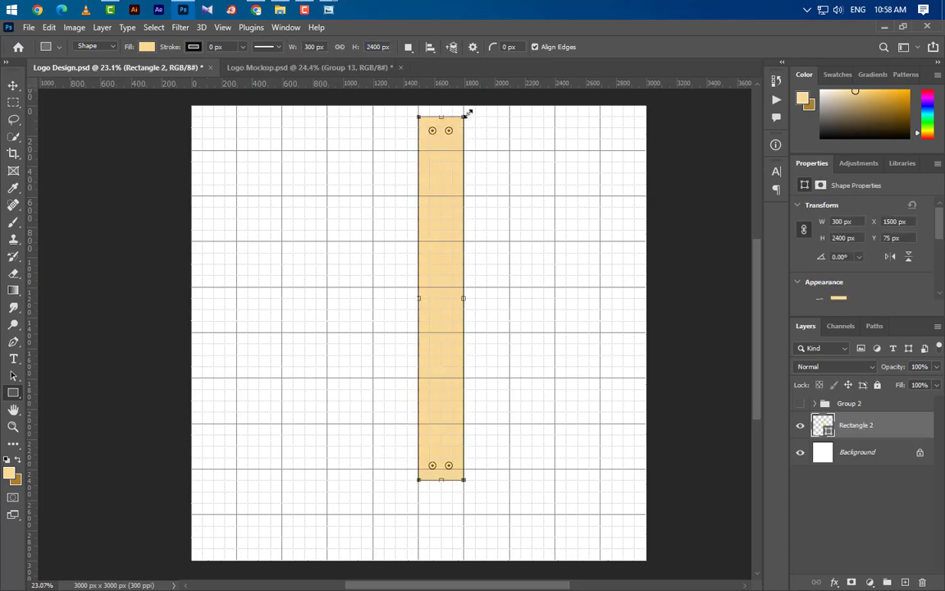
Slant the rectangle's top edge by transforming its upper-left corner down to about Y 300 px
scroll(442, 103, "up", 5)
scroll(444, 189, "up", 2)
key("ctrl+t")
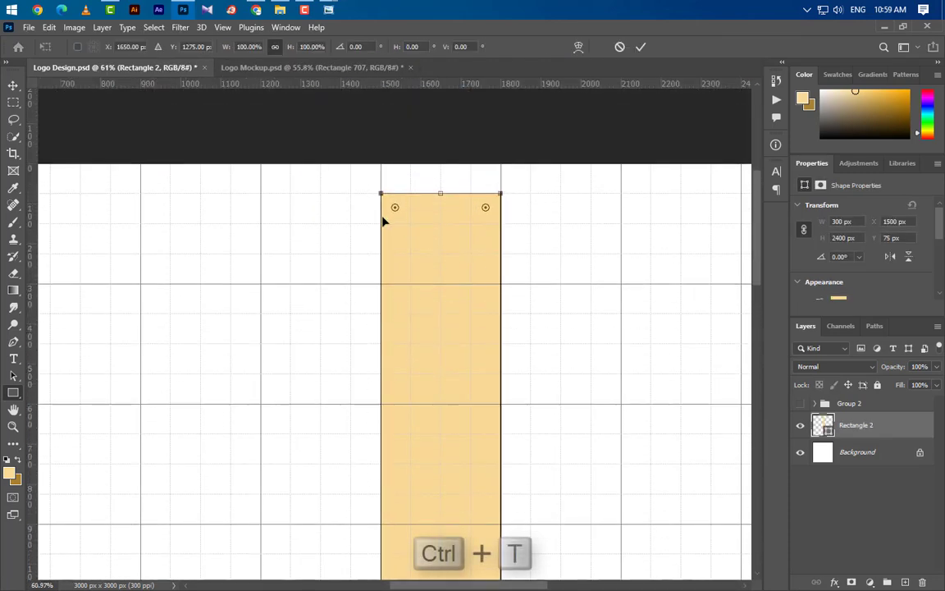
right_click(394, 248)
left_click(454, 317)
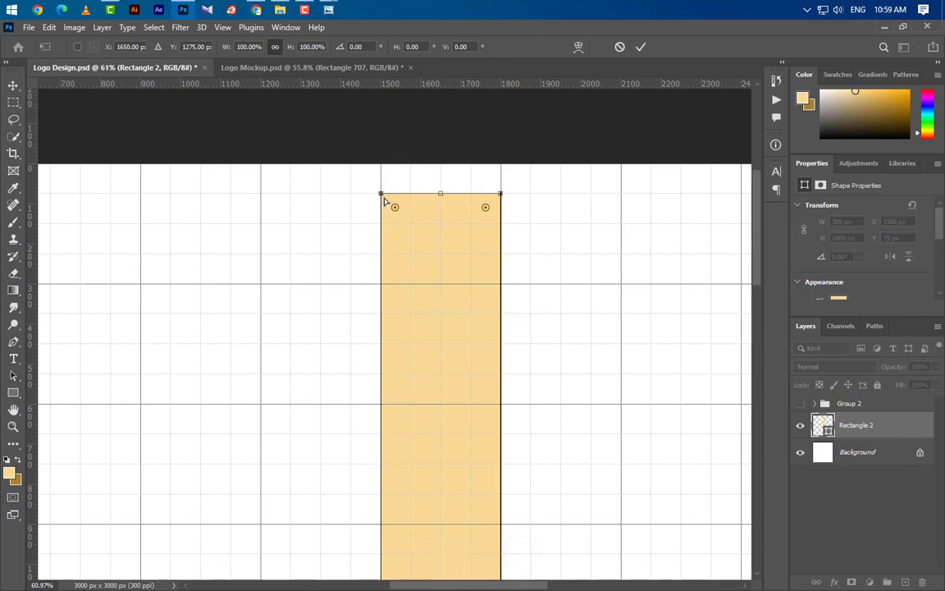
left_click_drag(382, 197, 382, 285)
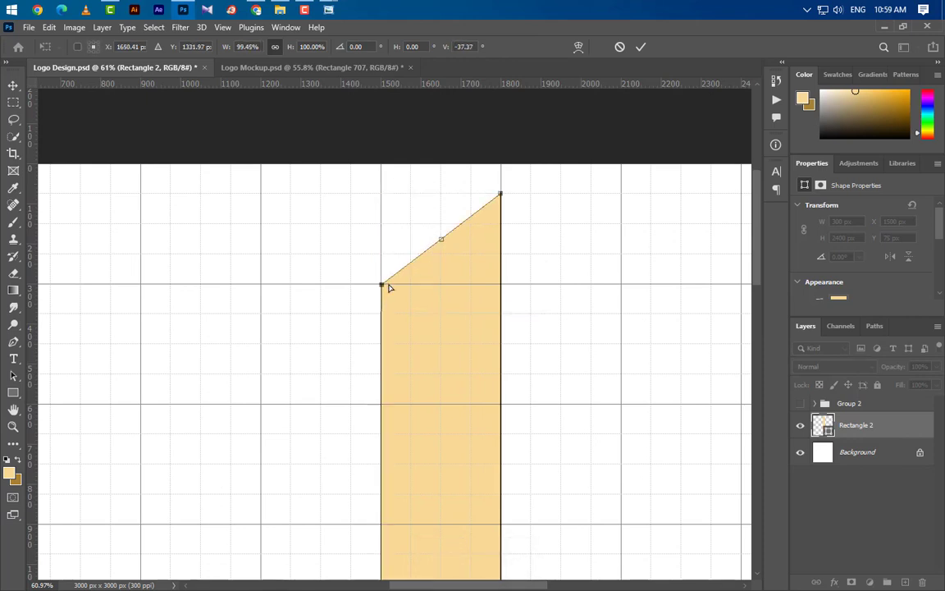
left_click(641, 49)
left_click(442, 245)
scroll(435, 243, "down", 2)
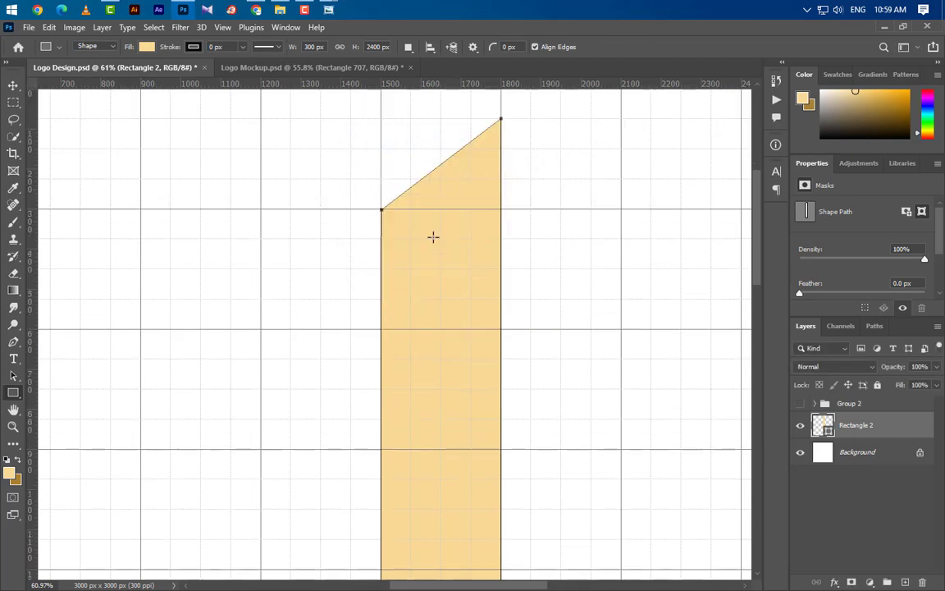
Add a 30 px inside stroke with a linear gold gradient at 90° to the slanted rectangle
double_click(918, 428)
left_click(456, 352)
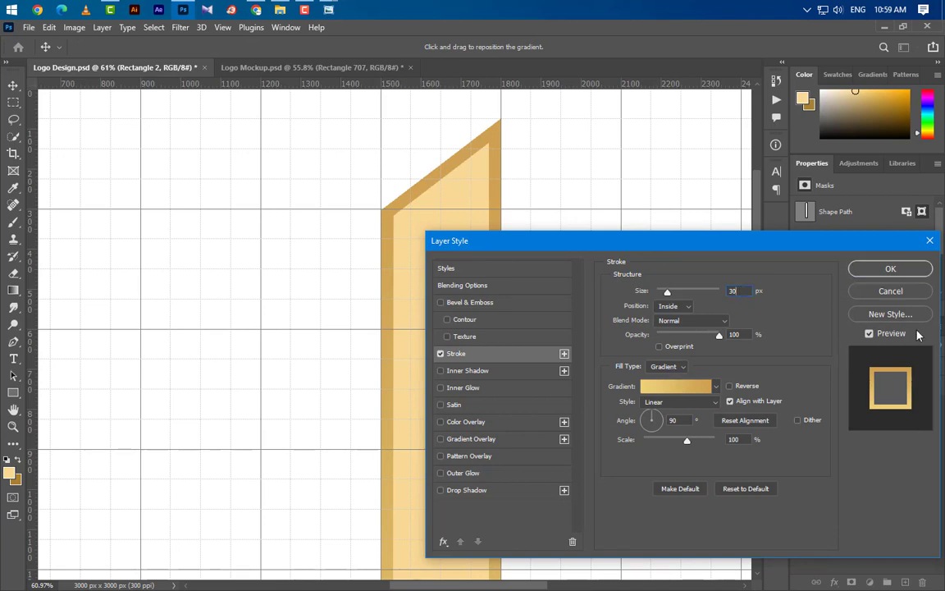
left_click(904, 273)
Set the slanted rectangle's fill color to #151515 and convert its layer to a smart object
double_click(829, 432)
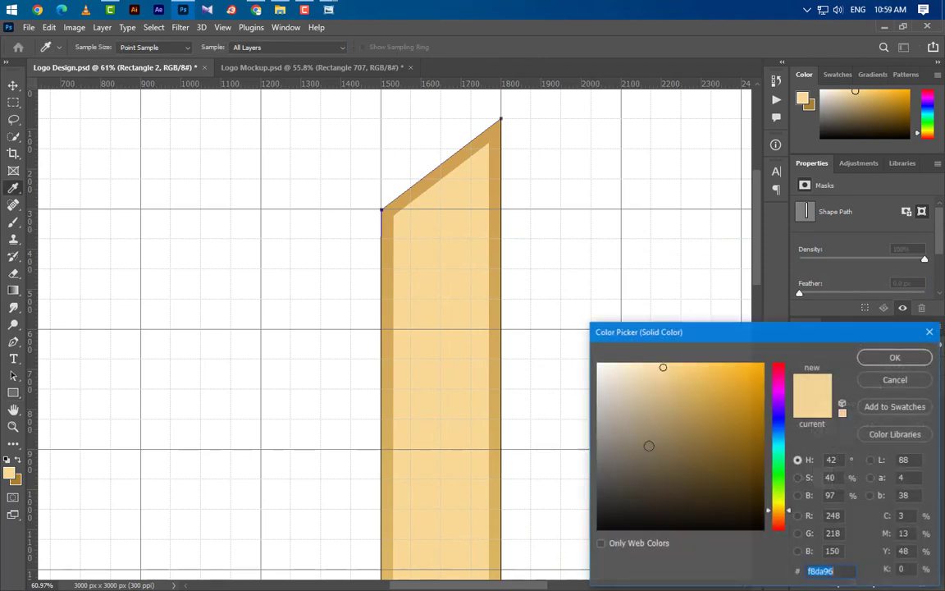
left_click(597, 516)
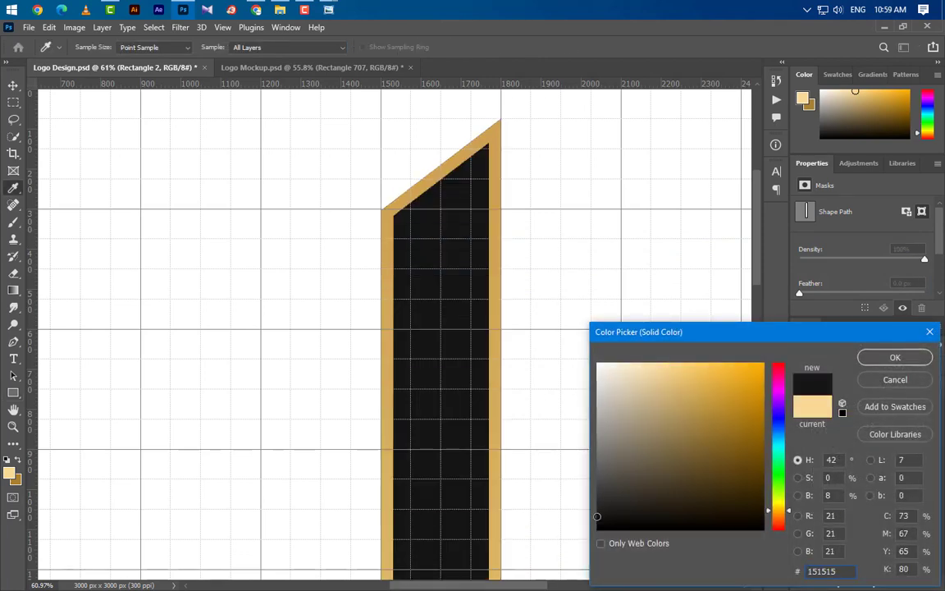
left_click(894, 357)
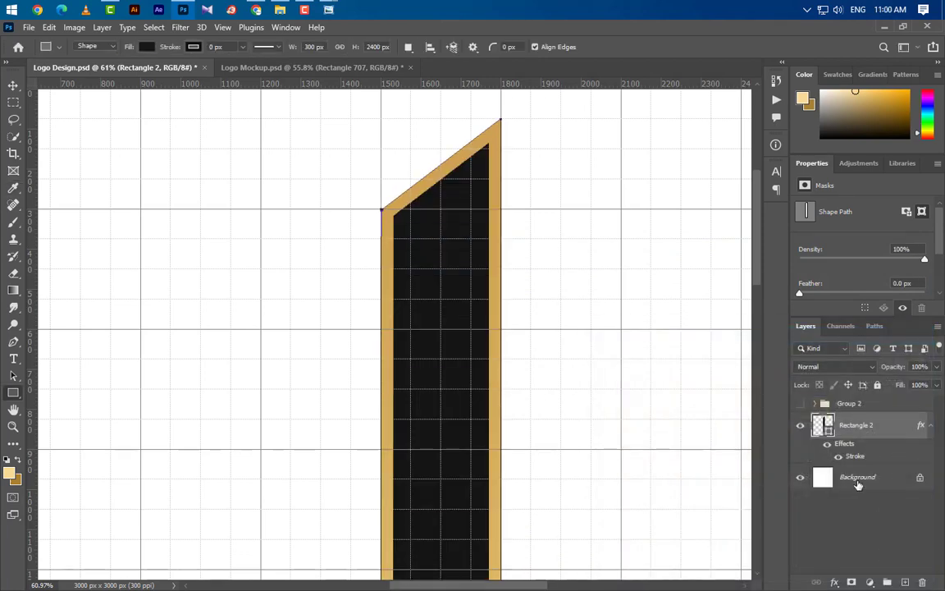
right_click(889, 423)
left_click(747, 217)
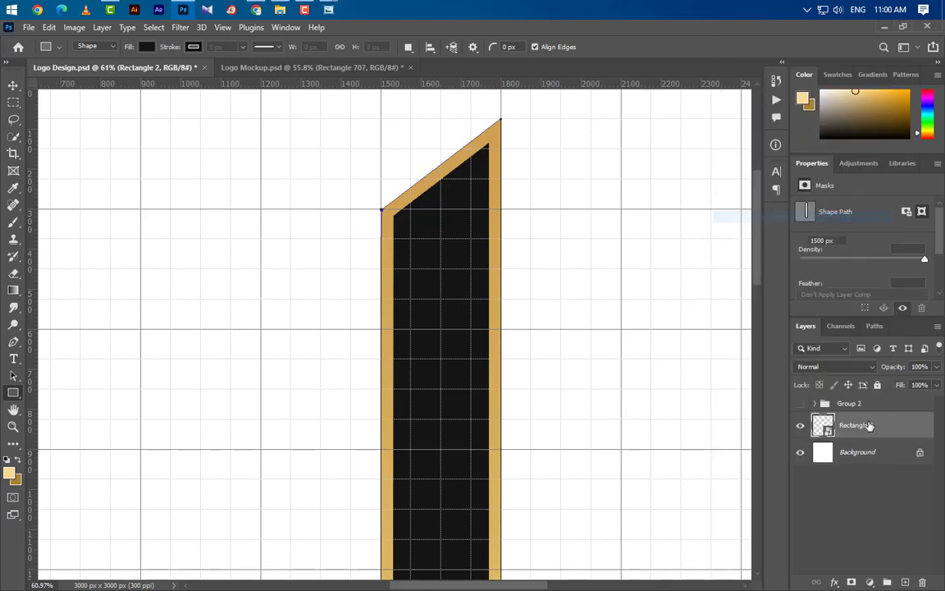
Draw a 75 x 2143 px strip inside the dark tower at X 1575, Y 300 px
scroll(489, 264, "down", 1)
scroll(489, 264, "down", 5)
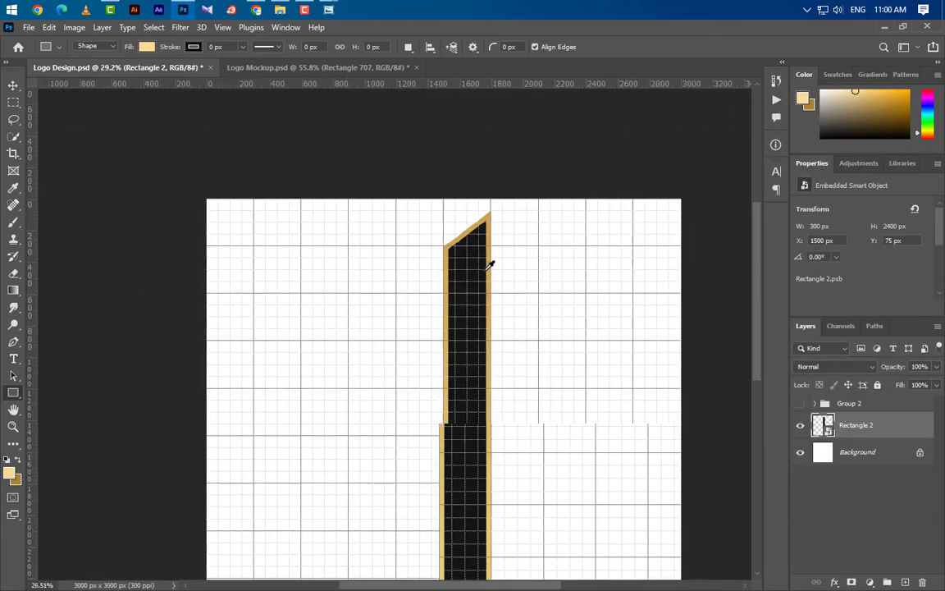
scroll(495, 392, "up", 2)
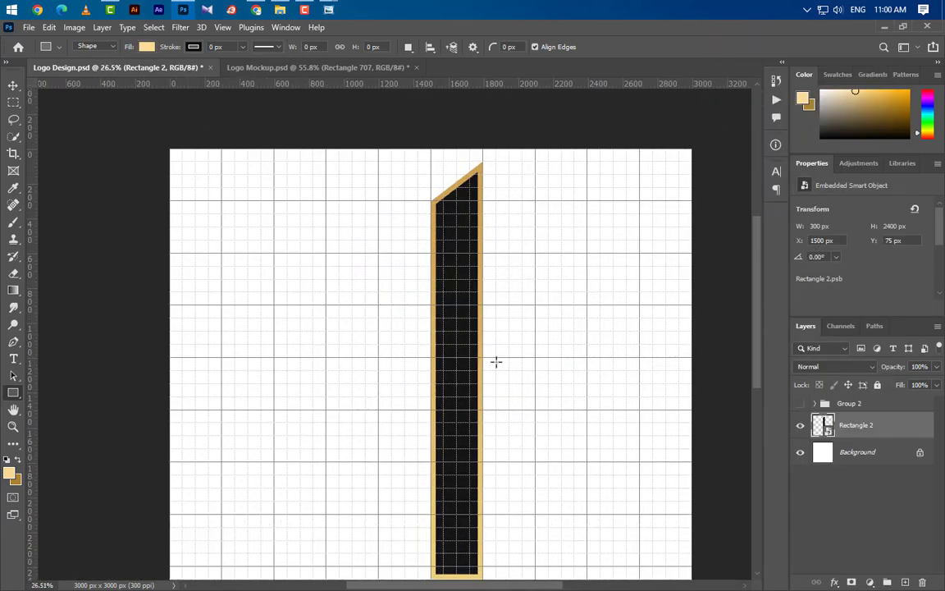
scroll(495, 361, "down", 1)
left_click_drag(442, 189, 455, 563)
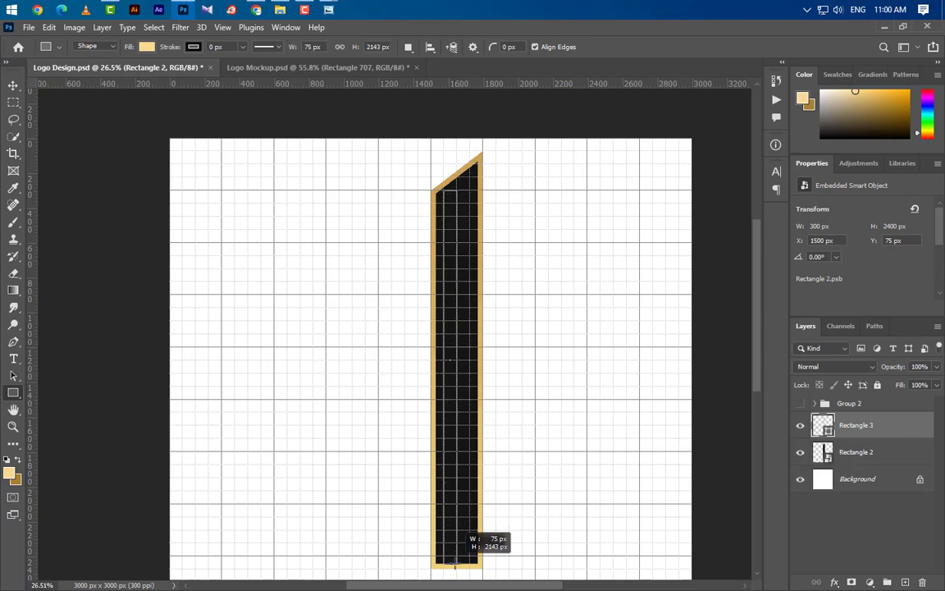
Duplicate the strip four times side by side, spaced 75 px apart, ending at X 1875 px
scroll(471, 238, "up", 2)
scroll(450, 140, "up", 5)
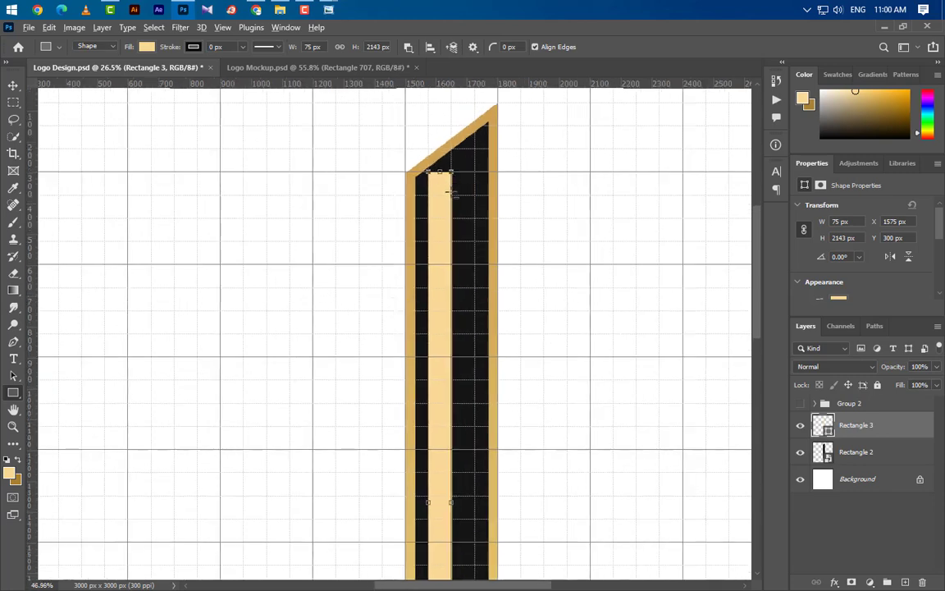
left_click(13, 86)
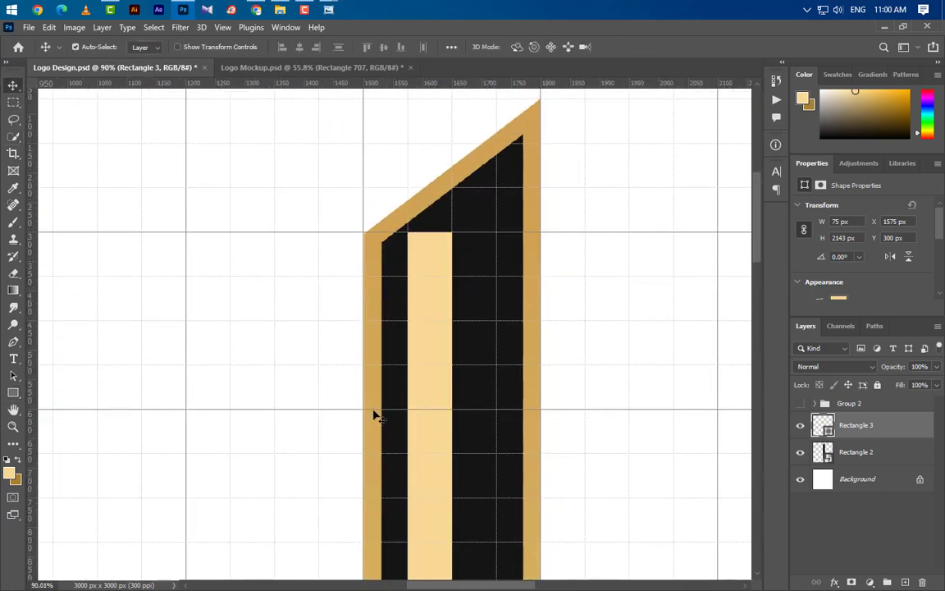
left_click_drag(432, 352, 588, 348)
scroll(584, 343, "down", 1)
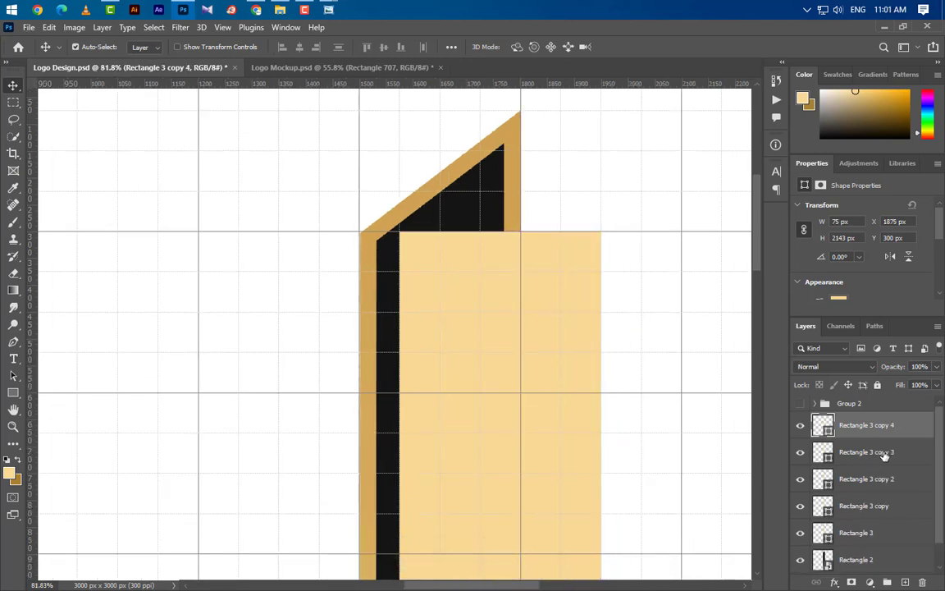
Group the five strips and resize the group to span the tower's dark interior, from inner edge to inner edge and up to its peak
left_click(897, 491, "shift")
left_click(898, 530, "shift")
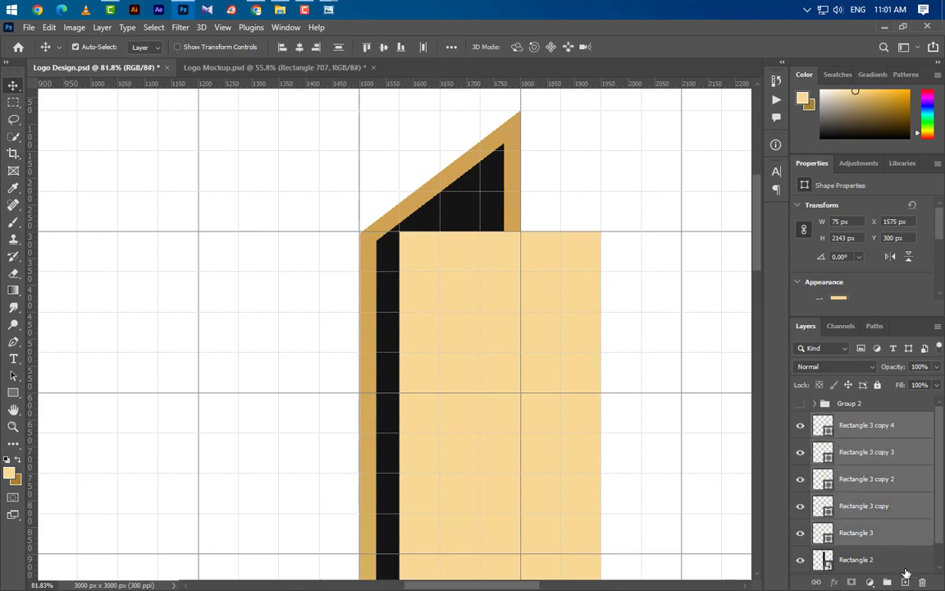
left_click(889, 582)
key("ctrl+t")
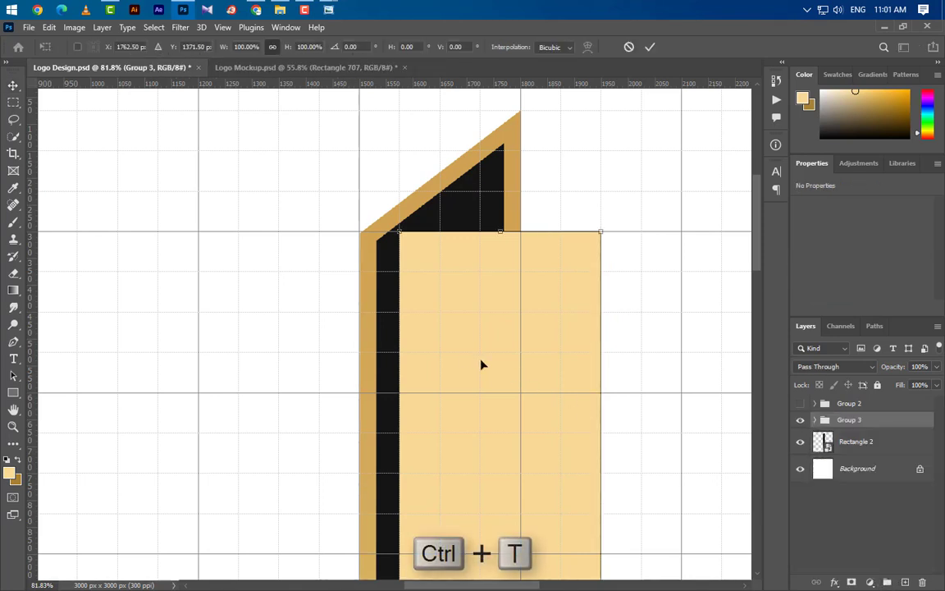
left_click_drag(394, 361, 375, 363)
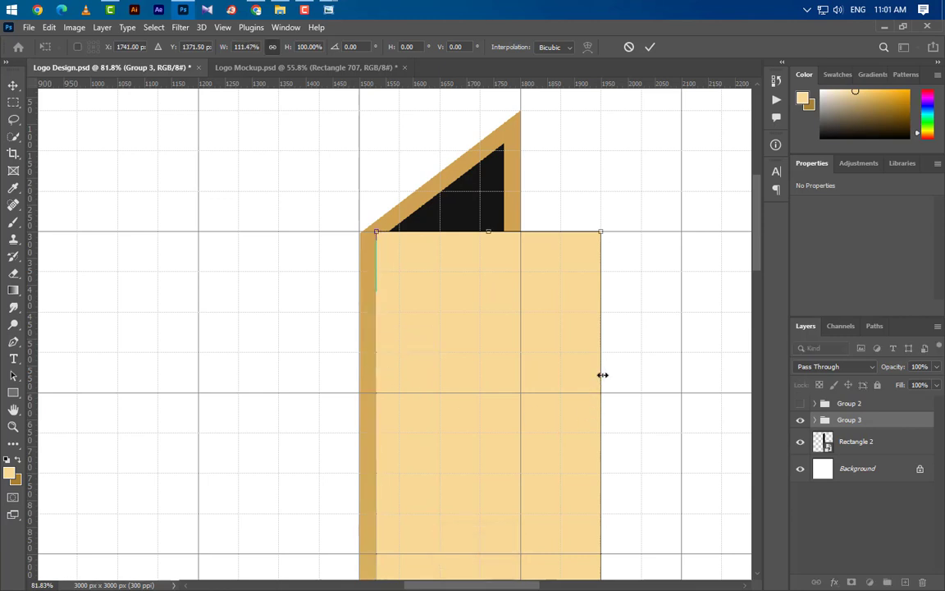
left_click_drag(602, 375, 505, 362)
left_click_drag(438, 229, 439, 146)
left_click(648, 49)
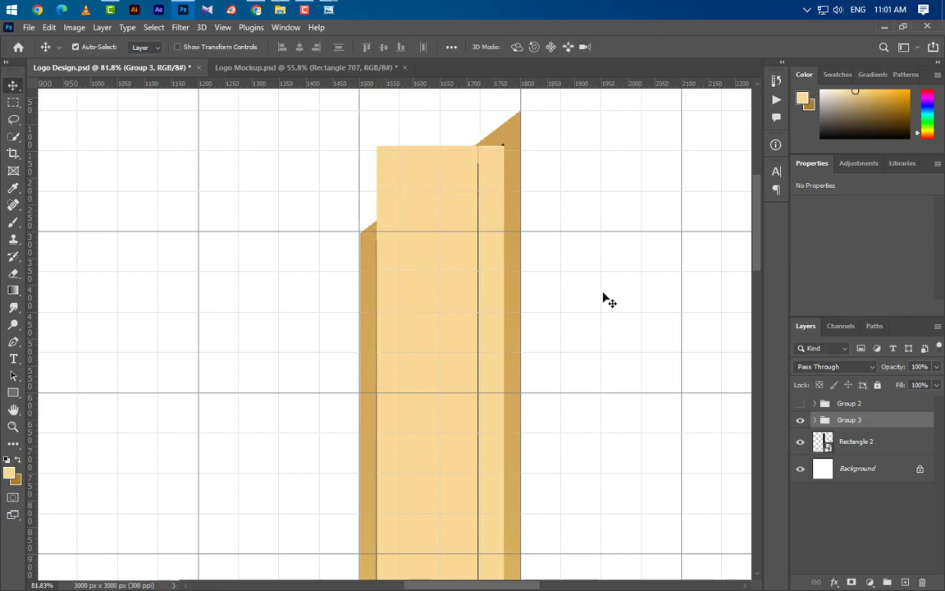
Delete the first, third and fifth strips of the group, keeping two evenly spaced light strips
left_click(387, 265)
left_click_drag(916, 554, 922, 583)
left_click(450, 297)
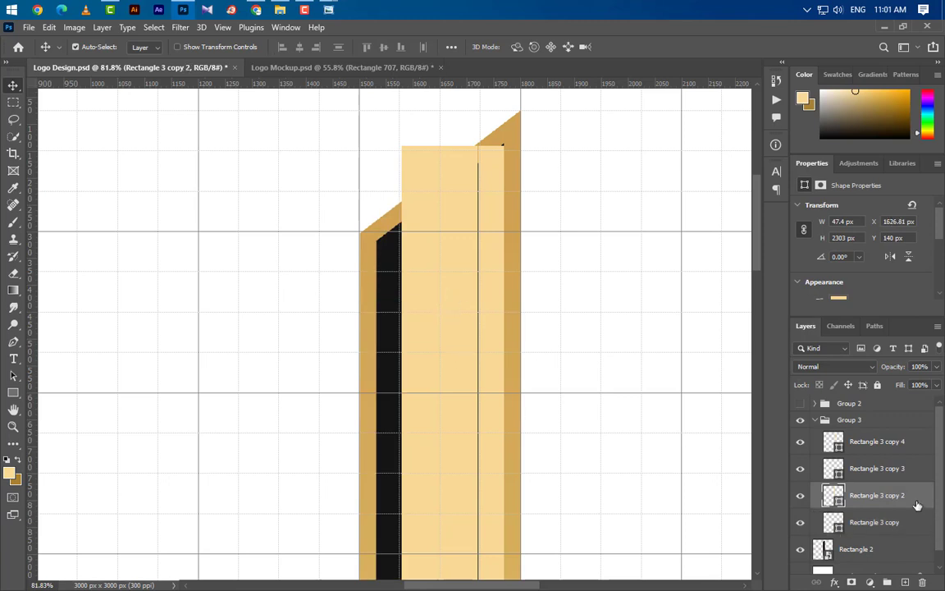
key("Delete")
left_click(490, 327)
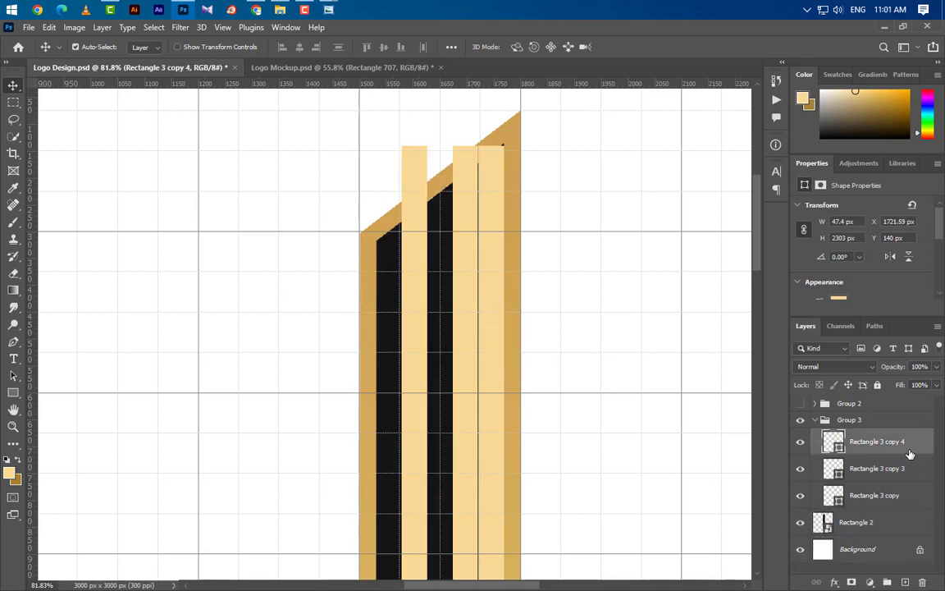
left_click_drag(908, 454, 922, 583)
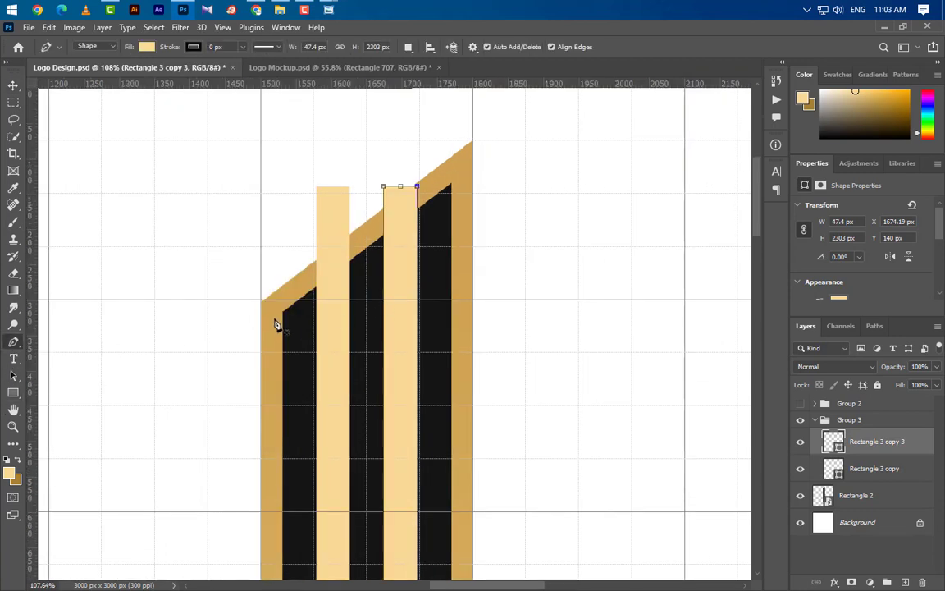
Draw a closed Pen shape about 253 x 317 px from the tower's slanted inner edge up to the canvas's upper edge
left_click(285, 318)
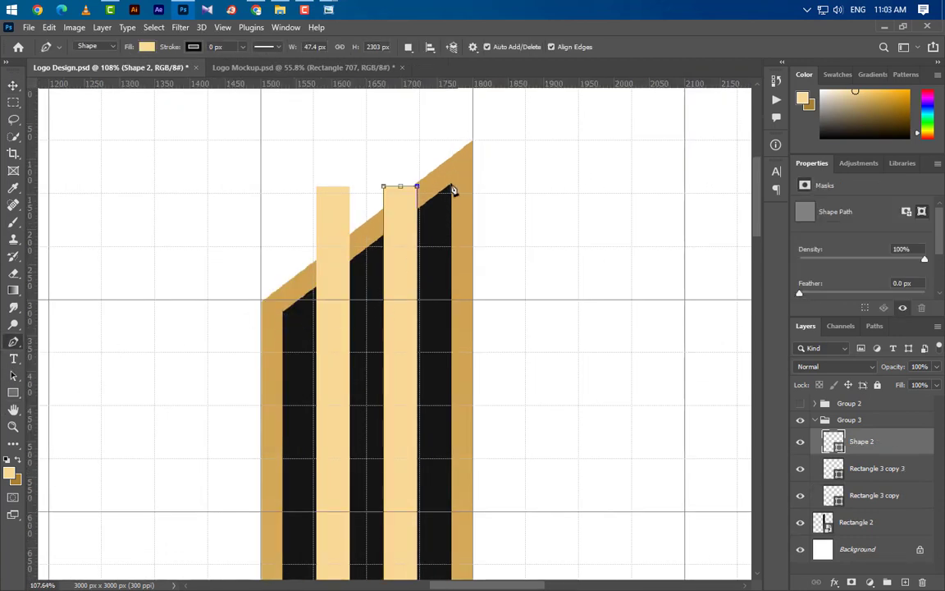
left_click(451, 186)
scroll(457, 308, "down", 2)
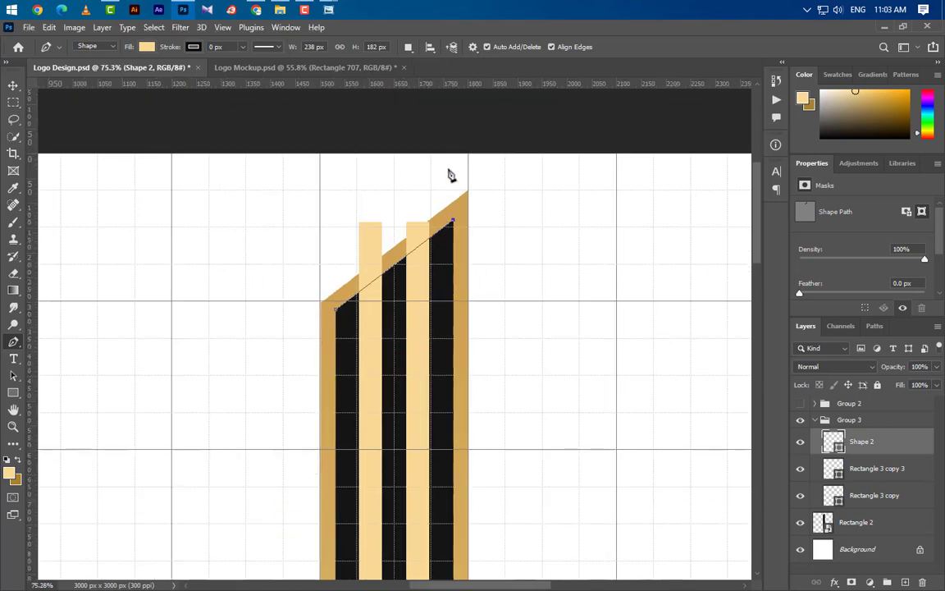
left_click(454, 155)
left_click(330, 155)
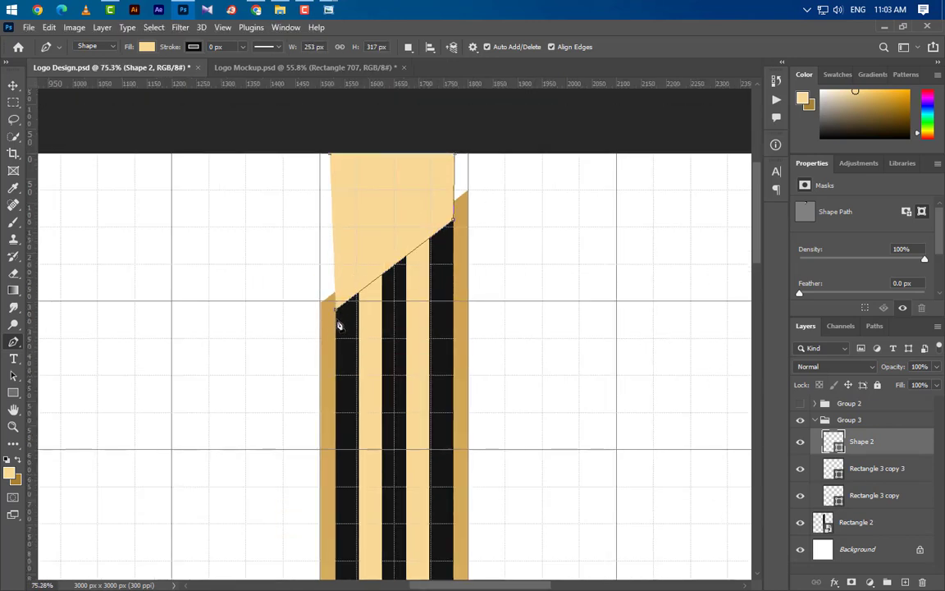
scroll(421, 386, "up", 1)
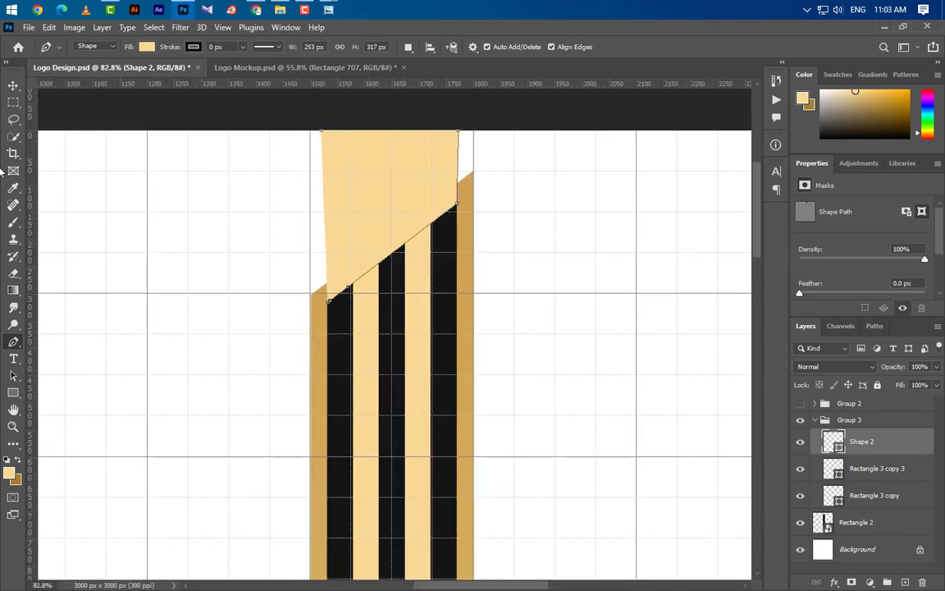
Move the slanted Pen shape straight down to about Y 52 px so it overlaps both strips' upper ends
left_click(13, 87)
key("Down")
key("Down")
key("Down")
key("Down")
key("Down")
key("Down")
key("Down")
key("Down")
key("Down")
key("Down")
key("Down")
key("Down")
key("Down")
key("Down")
key("Down")
key("Down")
key("Down")
key("Down")
key("Down")
key("Down")
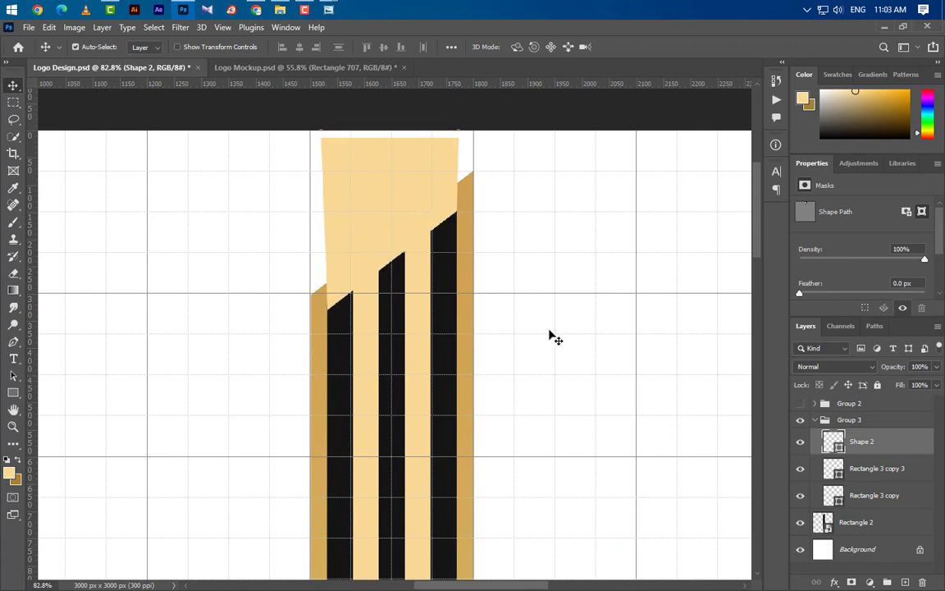
key("Down")
key("Down")
key("Down")
key("Down")
key("Down")
key("Down")
key("Down")
key("Down")
key("Down")
key("Down")
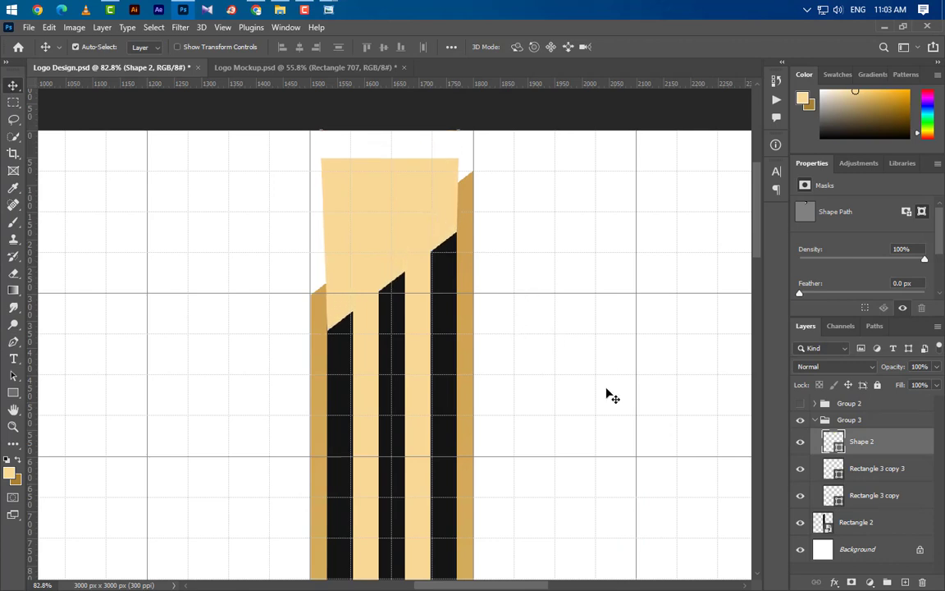
Trim the right strip's upper end to the slanted shape's outline, discarding the shape layer and rasterizing the strip
left_click(835, 453, "ctrl")
left_click_drag(835, 453, 921, 581)
right_click(833, 443)
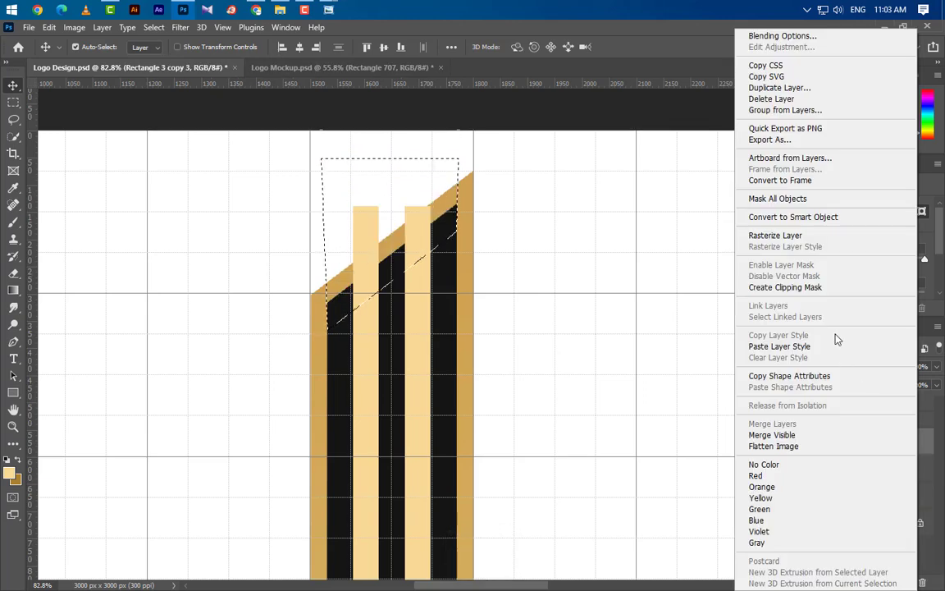
left_click(796, 235)
key("Delete")
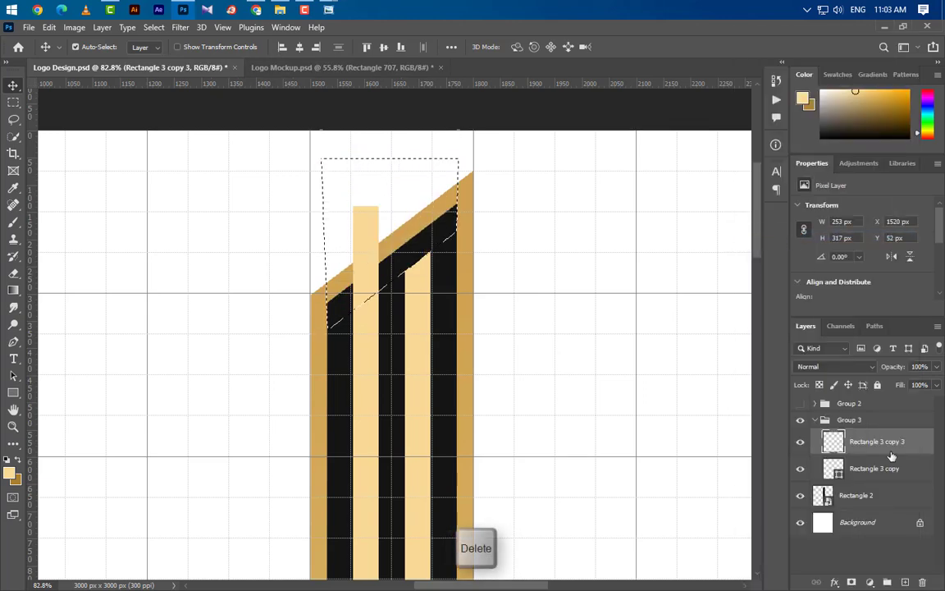
Rasterize the left strip, clear its upper end inside the same slanted selection, and deselect
right_click(898, 474)
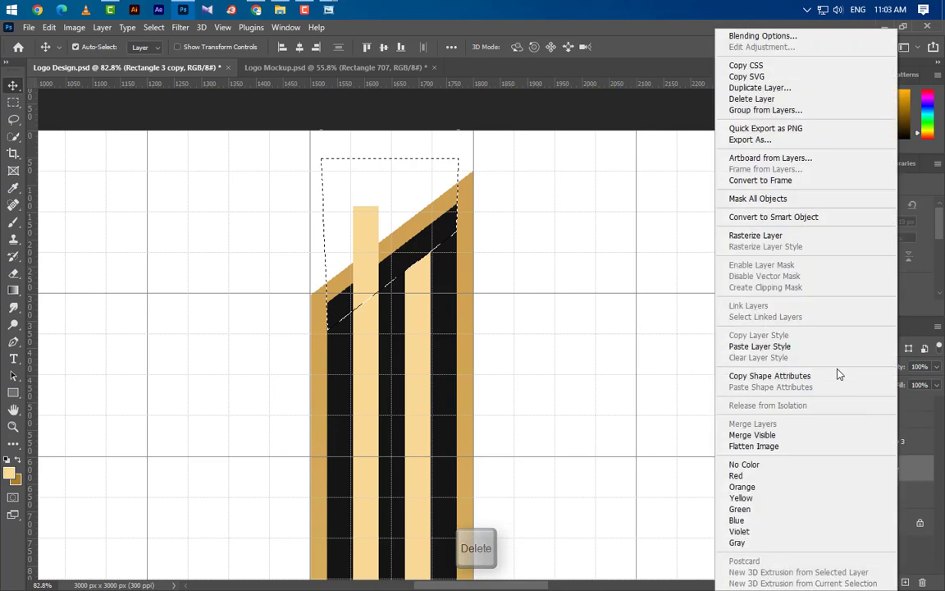
left_click(764, 236)
key("Delete")
key("ctrl+d")
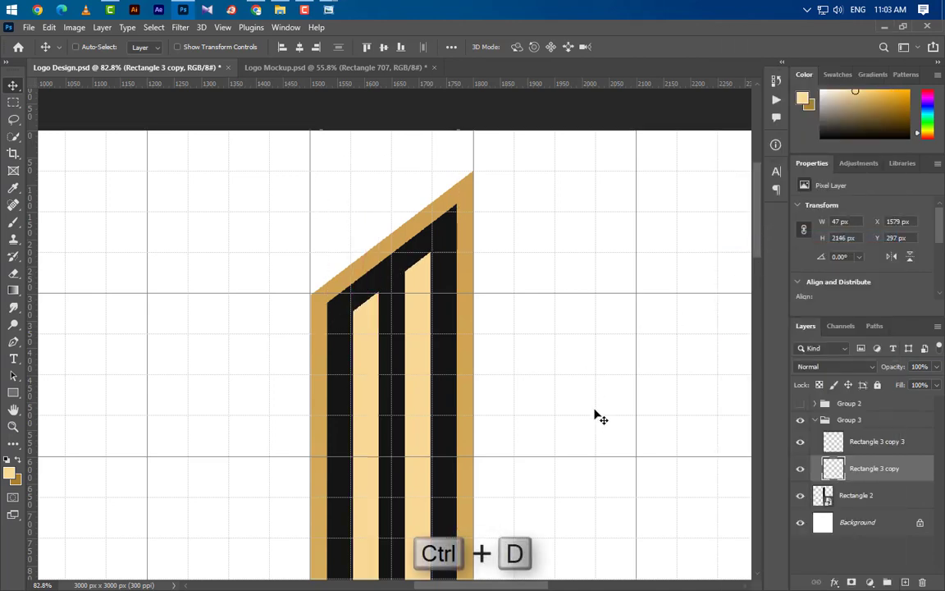
Draw a 300 x 2400 px rectangle along the tower's right side at X 1800, Y 75 px
scroll(345, 232, "down", 8)
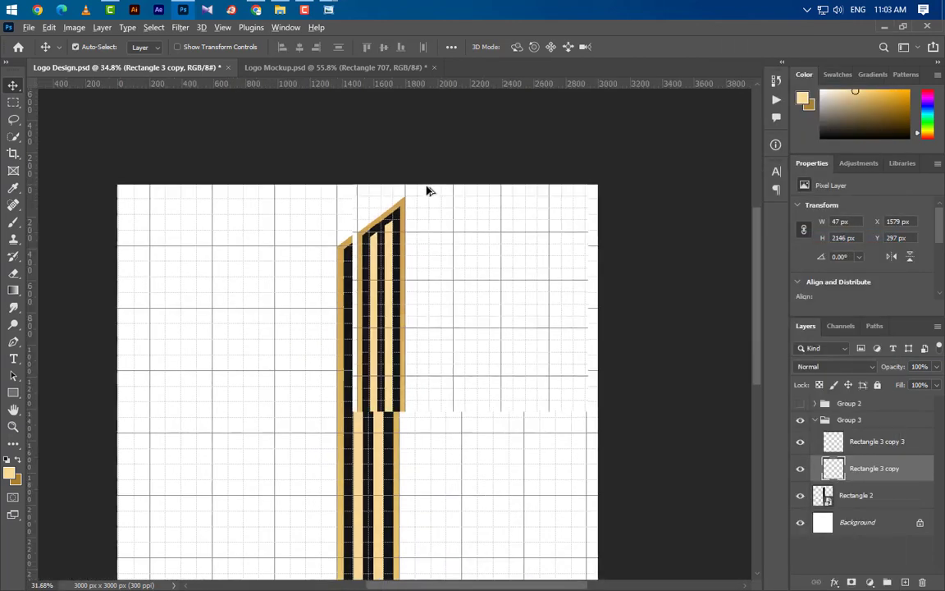
left_click(13, 393)
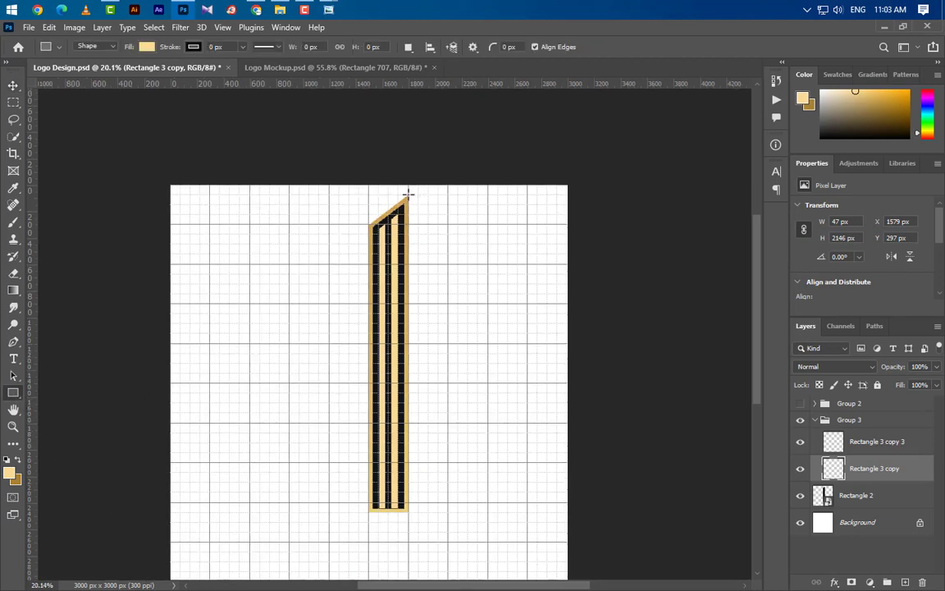
left_click_drag(407, 193, 444, 512)
Narrow the new rectangle to about 259 px and distort its upper-right corner downward to form a slanted roof edge
scroll(466, 234, "up", 4)
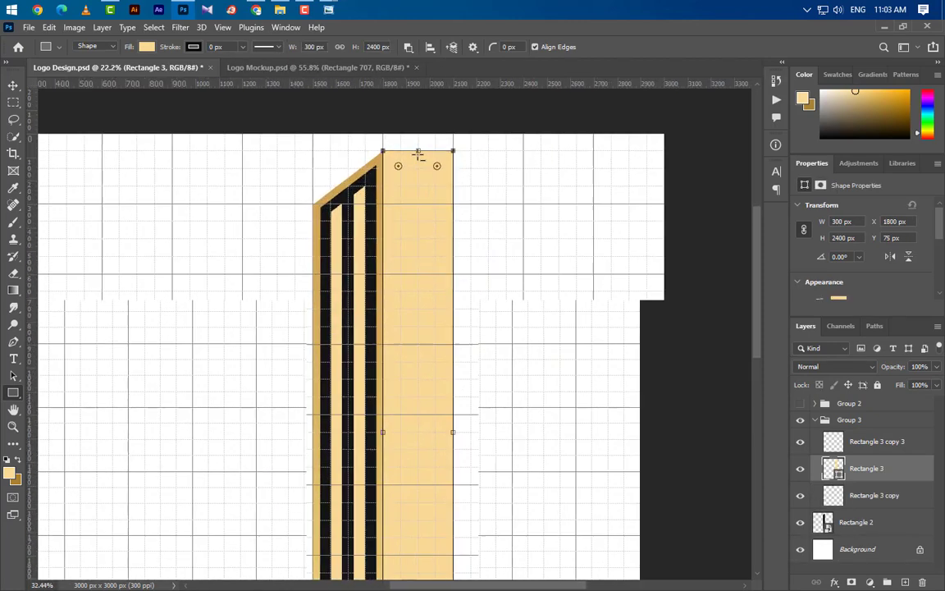
scroll(418, 154, "up", 11)
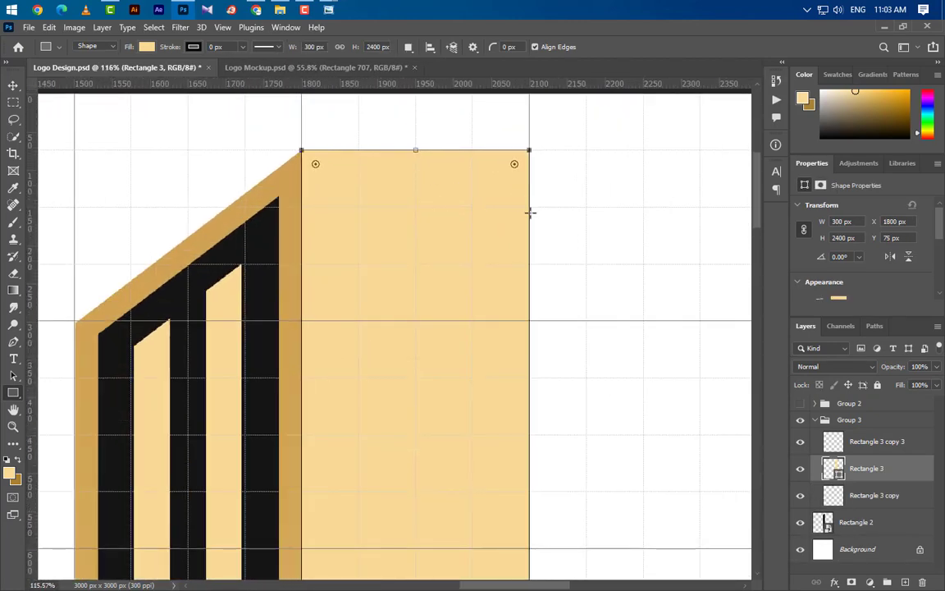
key("ctrl+t")
left_click_drag(530, 263, 497, 262)
right_click(472, 269)
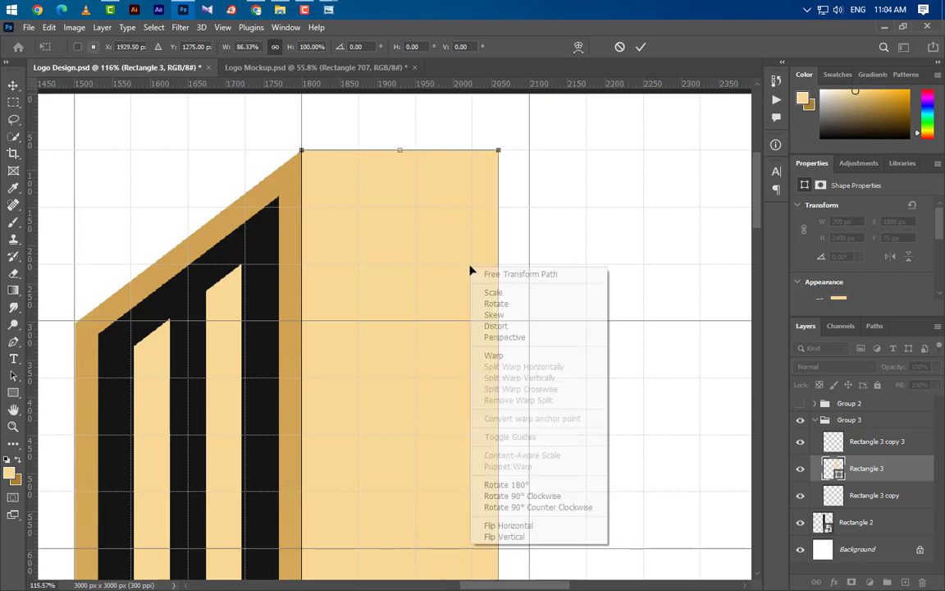
left_click(497, 326)
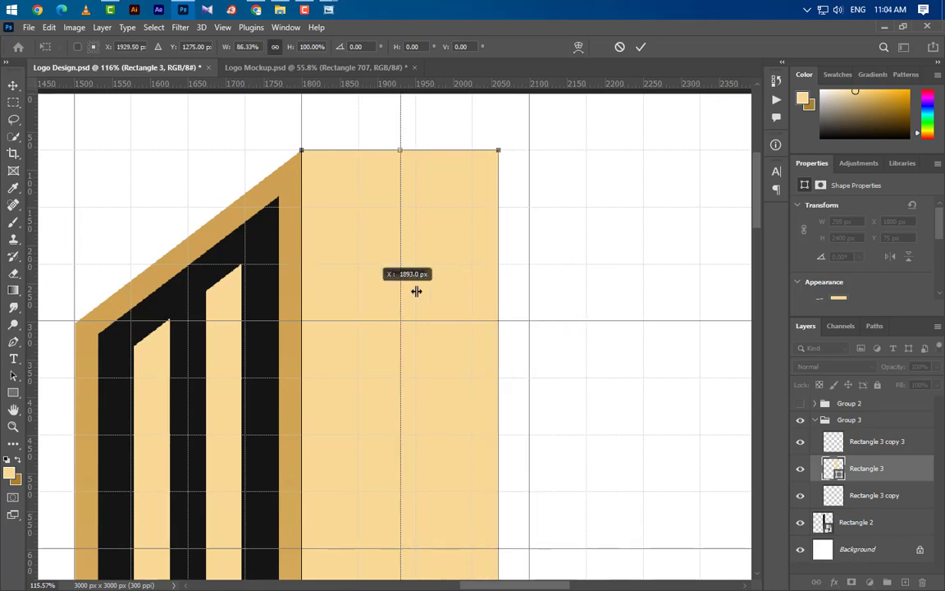
left_click_drag(500, 152, 498, 290)
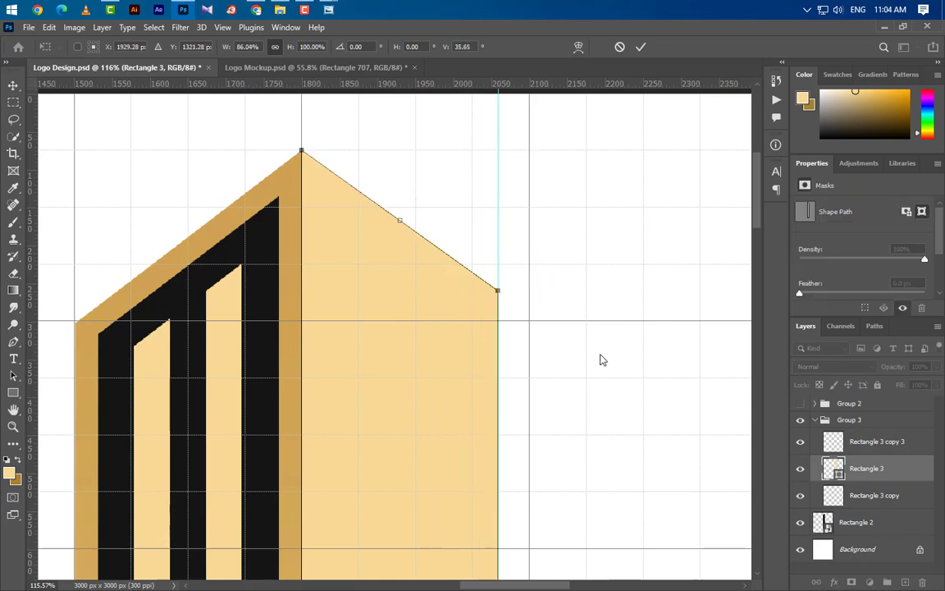
left_click(641, 47)
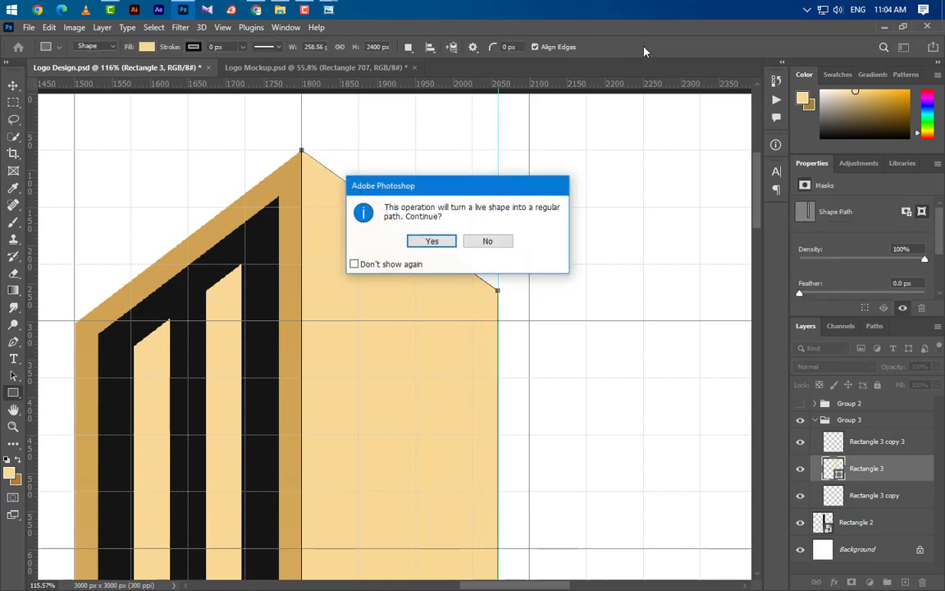
left_click(433, 242)
Apply a linear gold gradient overlay at 90° to the tower's right face
scroll(432, 248, "down", 6)
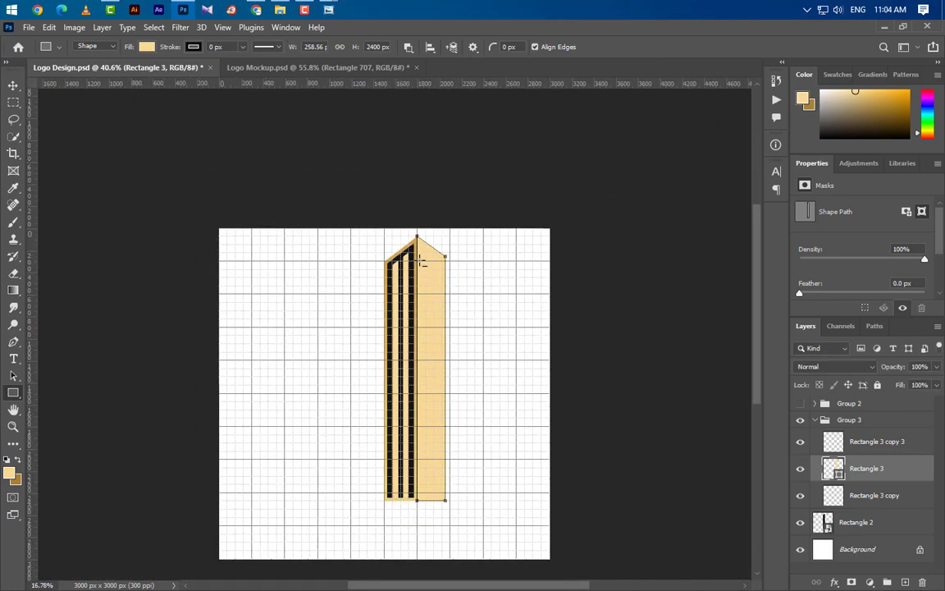
scroll(451, 386, "up", 3)
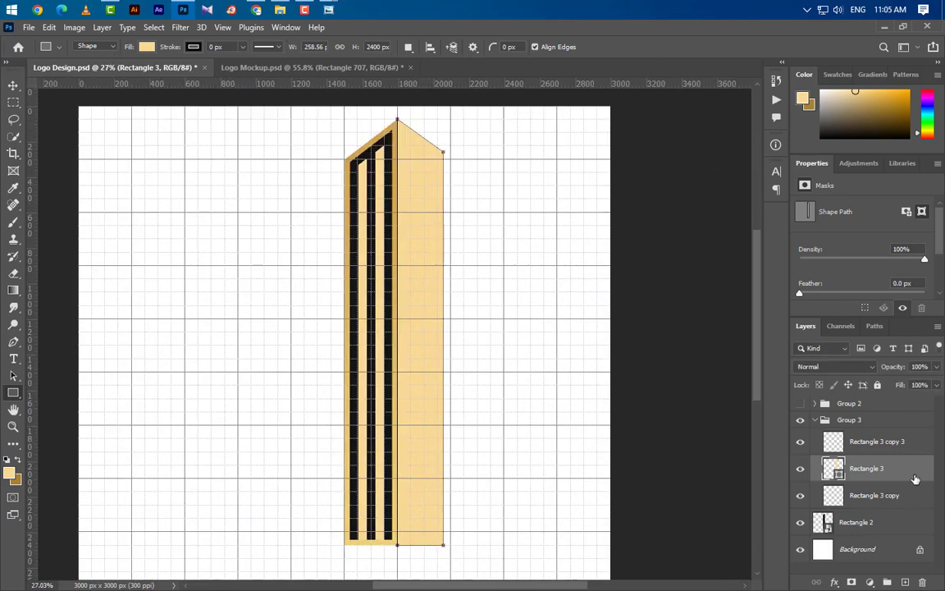
double_click(902, 467)
left_click_drag(602, 133, 677, 136)
left_click(592, 330)
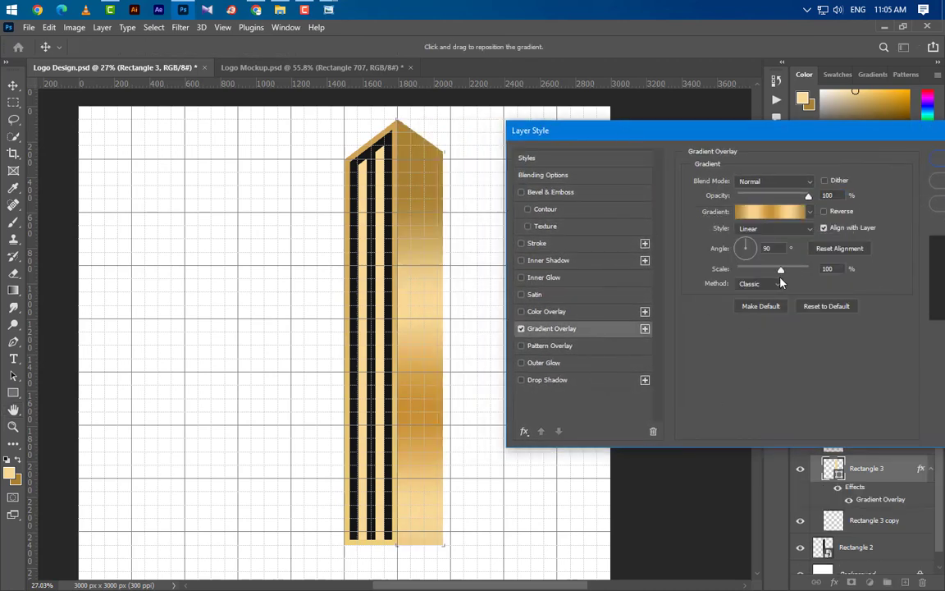
Shift the overlay gradient upward to center it on the right face and set its scale to 98%
left_click_drag(780, 278, 517, 374)
left_click_drag(436, 373, 436, 303)
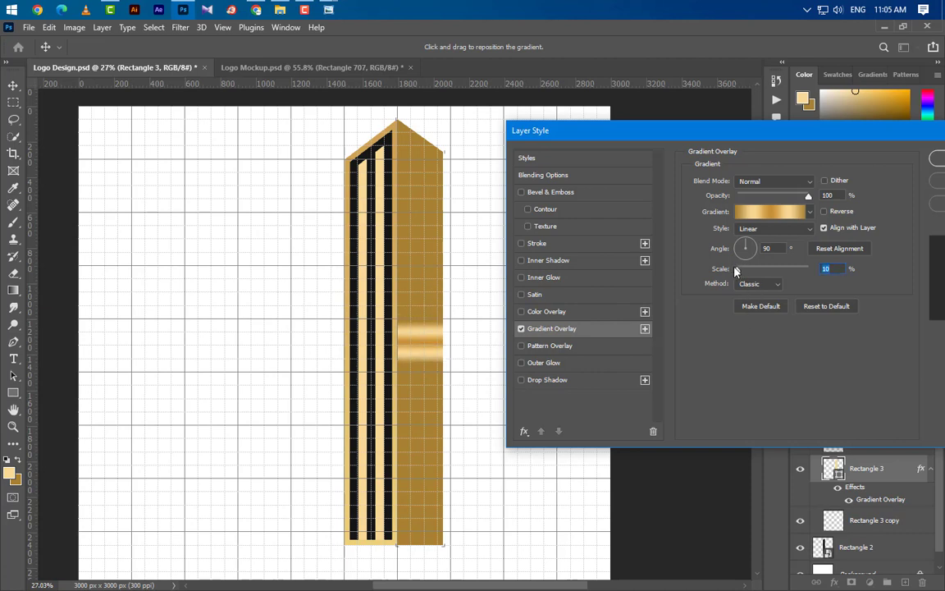
left_click_drag(735, 270, 780, 273)
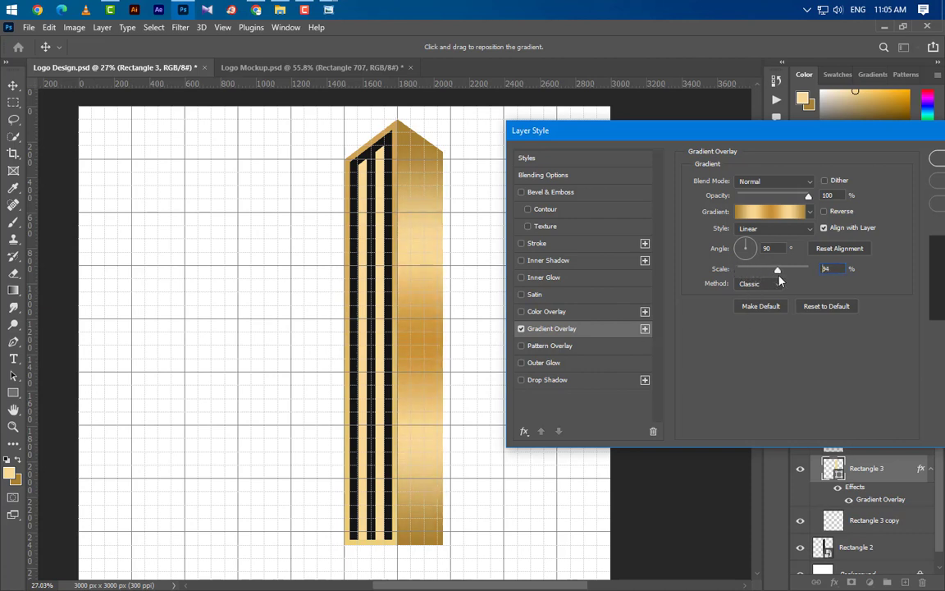
left_click_drag(739, 131, 607, 183)
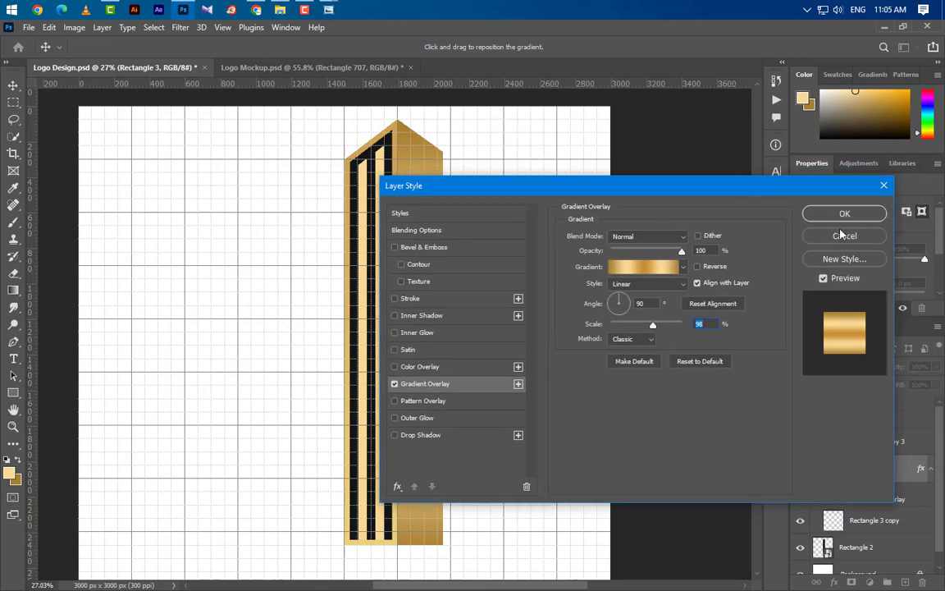
left_click(841, 211)
Add a gold gradient stroke inside the edges of the tower's right face
scroll(404, 156, "up", 5)
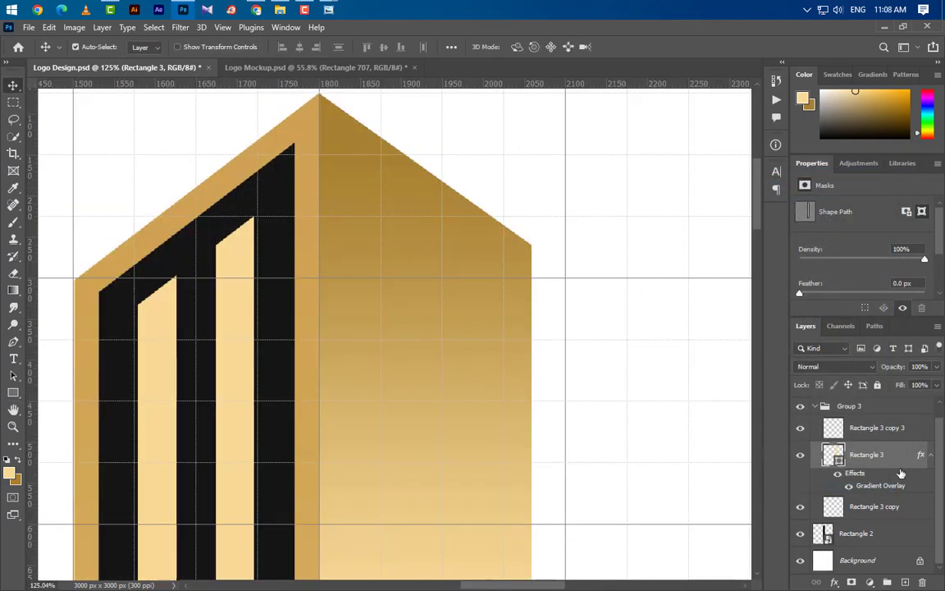
double_click(904, 465)
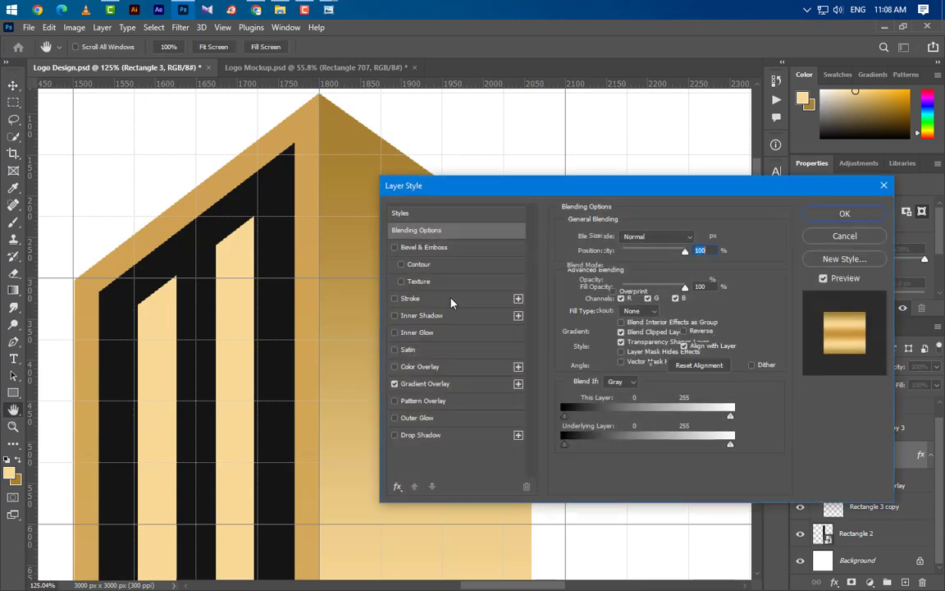
left_click(409, 298)
left_click(845, 214)
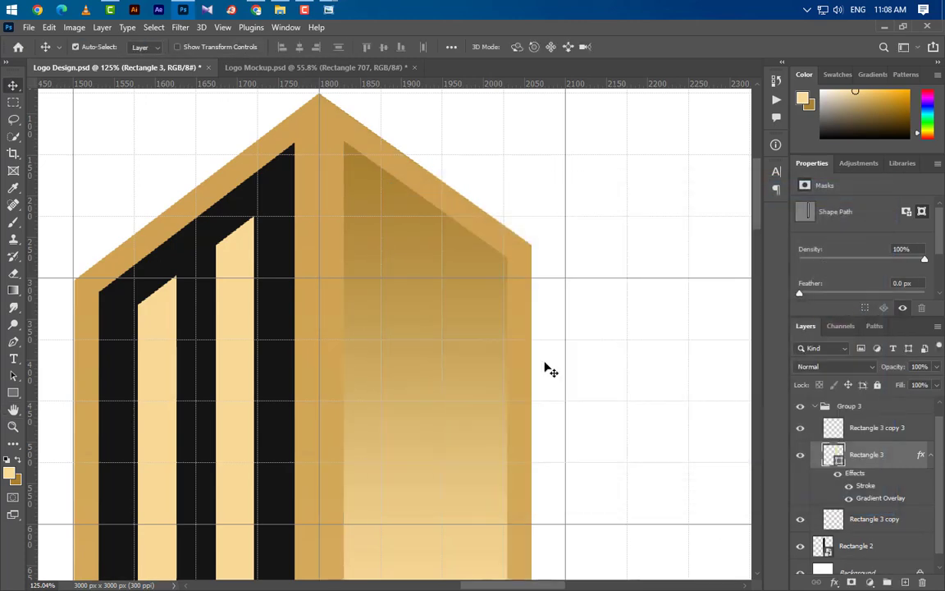
Draw a slanted parallelogram band about 199 px wide and 180 px high along the right face's roof edge with the Pen tool
left_click(13, 342)
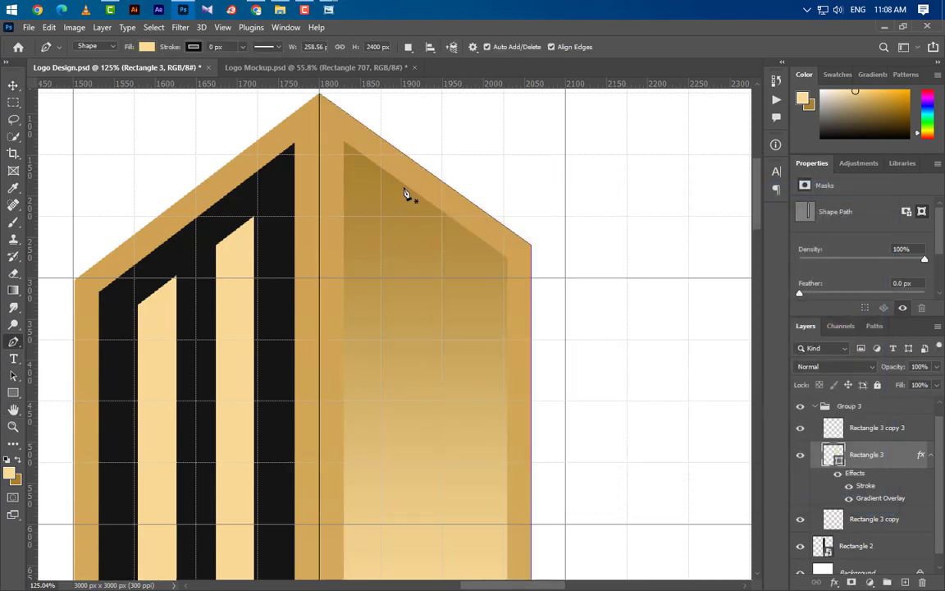
left_click(345, 146)
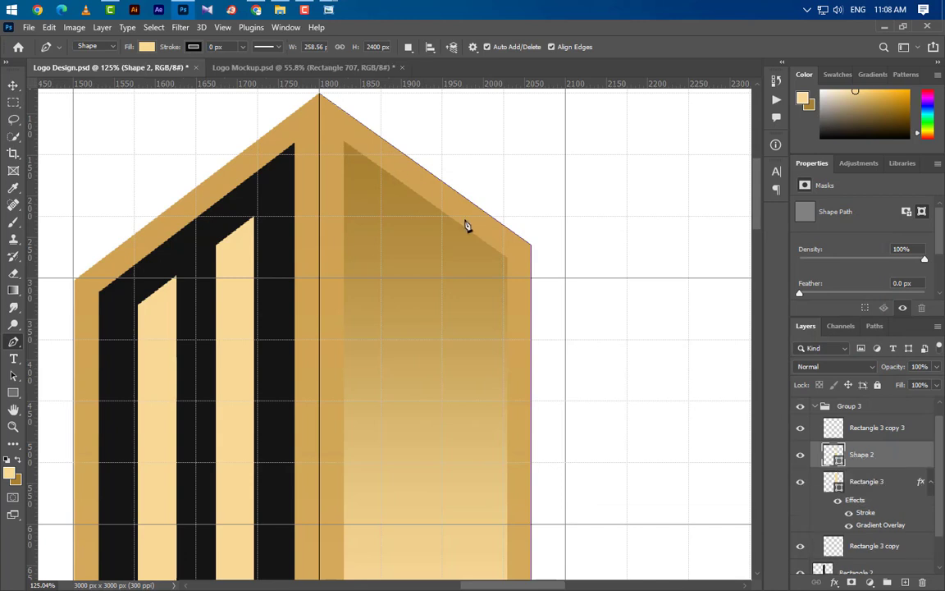
left_click(507, 259)
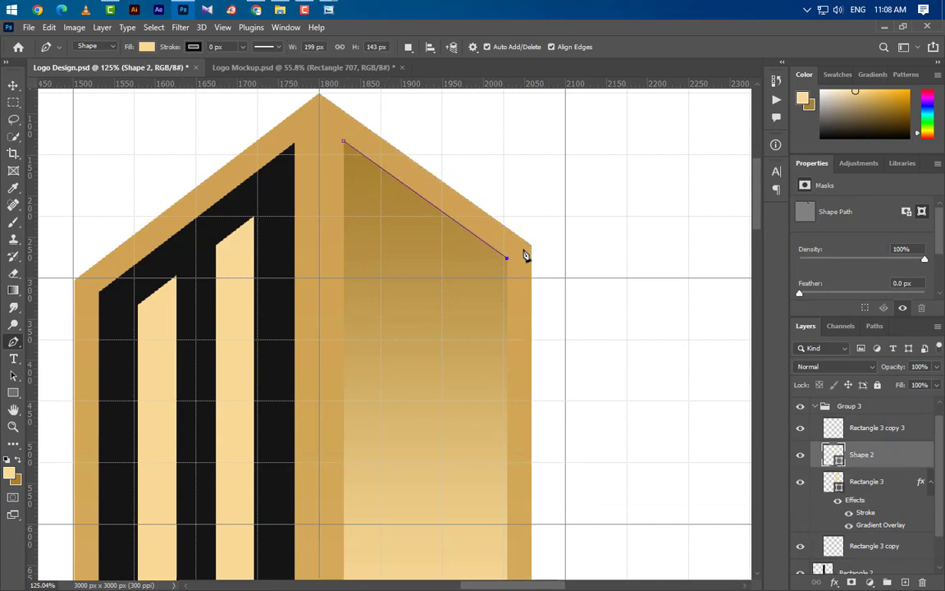
left_click(504, 230)
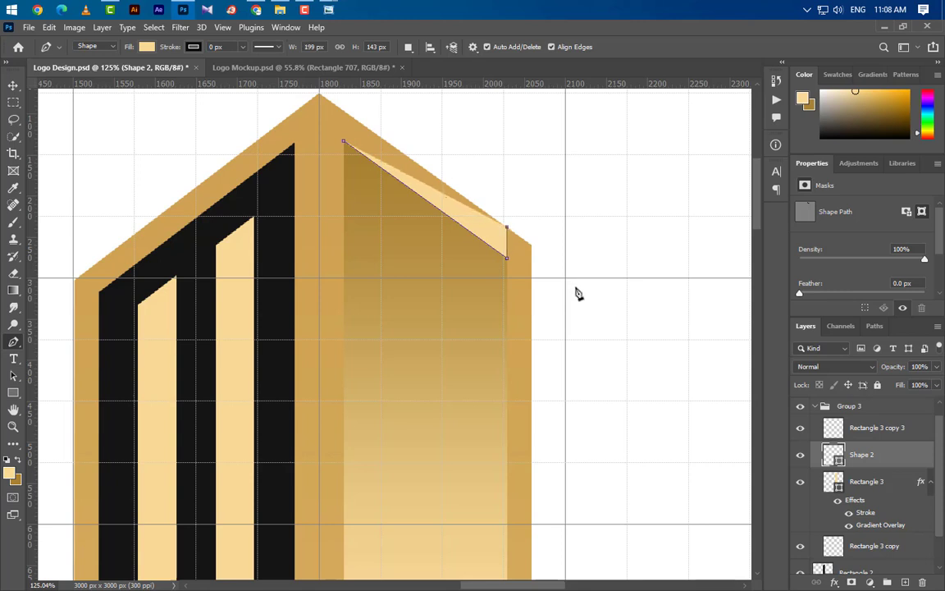
left_click(344, 110)
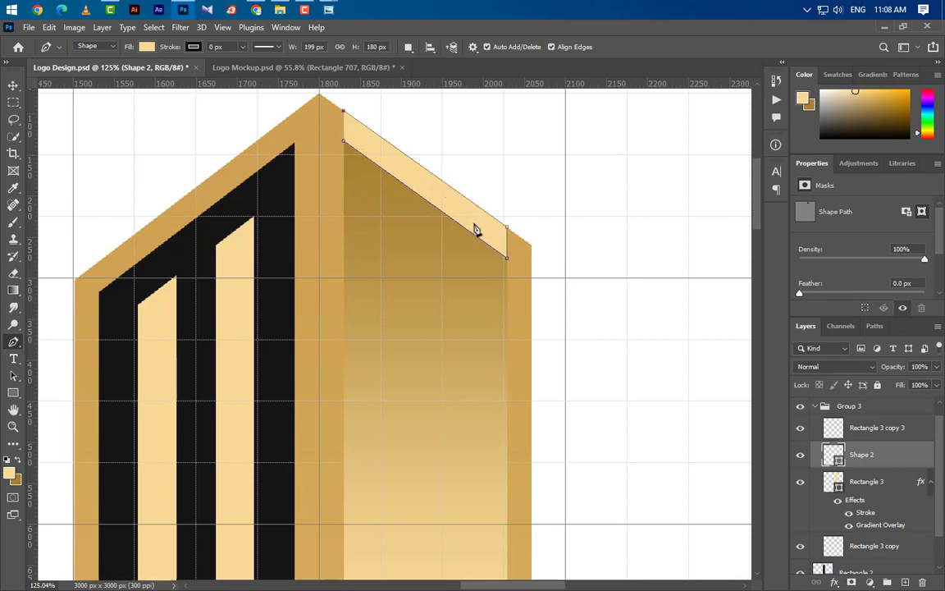
Delete the stroke effect from the tower's right face and move the slanted band down inside that face
scroll(344, 169, "up", 1)
scroll(371, 299, "down", 2)
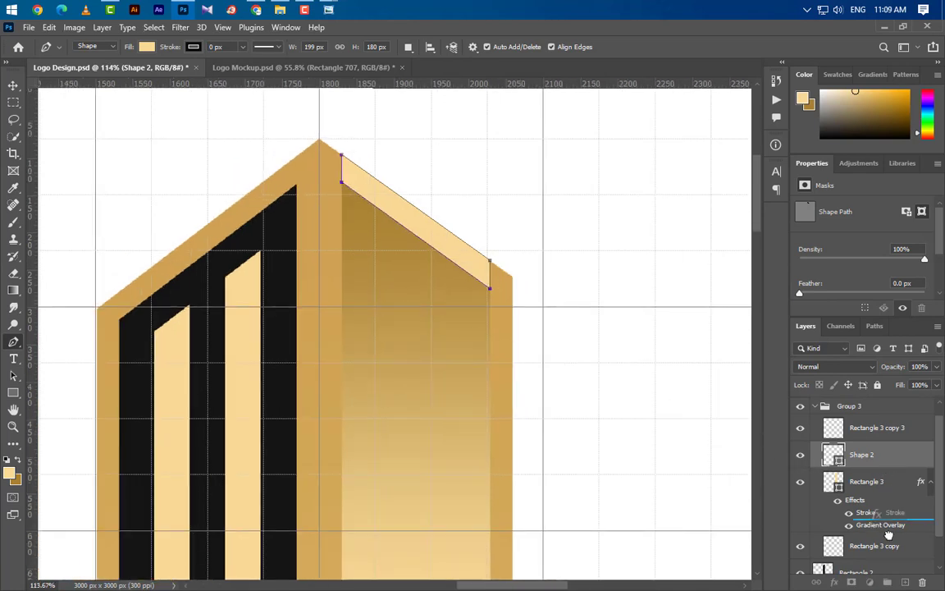
left_click_drag(861, 513, 922, 582)
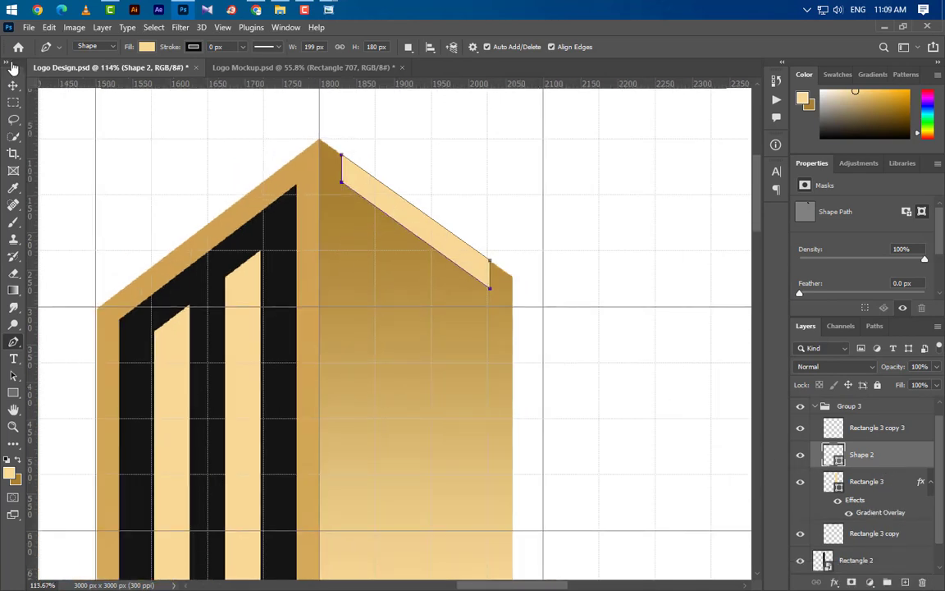
key("v")
key("Down")
key("Down")
key("Down")
key("Down")
key("Down")
key("Down")
key("Down")
key("Down")
key("Down")
key("Down")
key("Down")
key("Down")
key("Down")
key("Down")
key("Down")
key("Down")
key("Down")
key("Down")
key("Down")
key("Down")
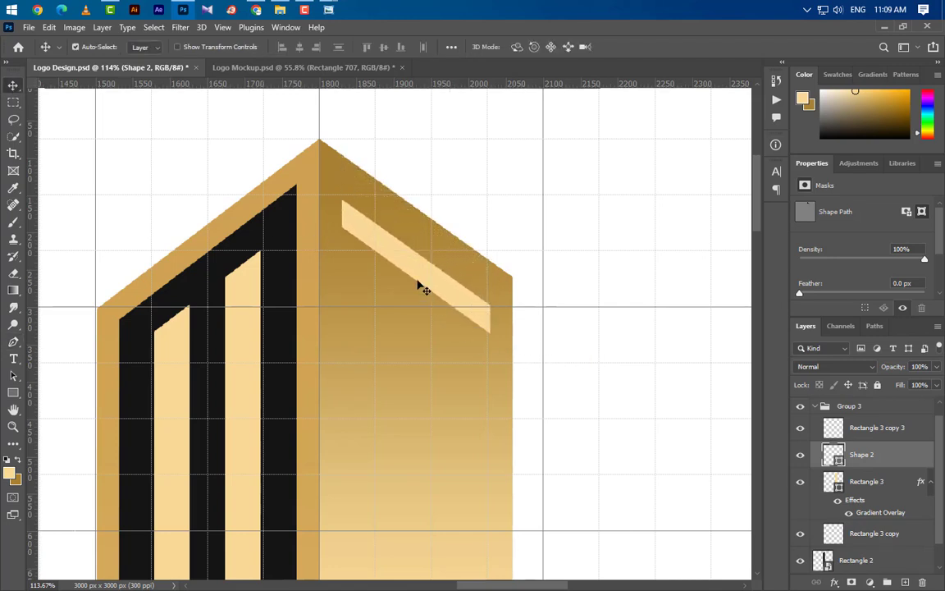
Duplicate the slanted band three times, evenly spaced down the right face, and group the four bands
left_click_drag(415, 269, 441, 476)
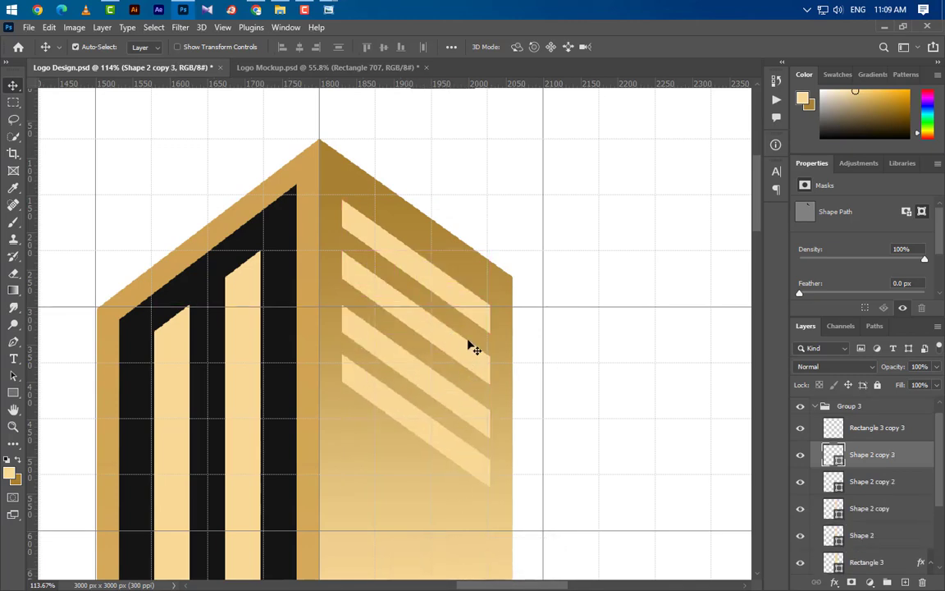
scroll(380, 194, "down", 5)
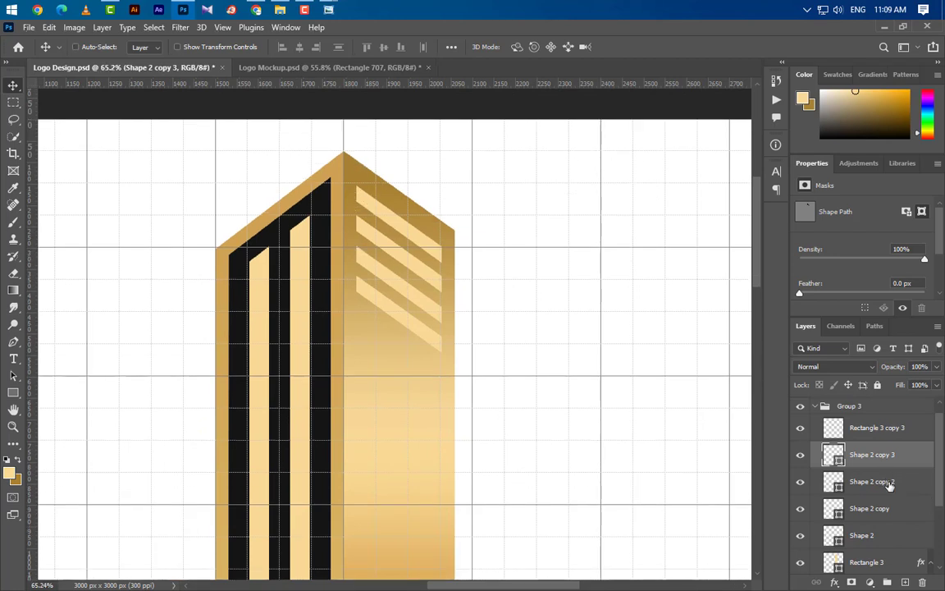
left_click(890, 485, "ctrl")
left_click(894, 513, "ctrl")
left_click(897, 537, "ctrl")
left_click(885, 583)
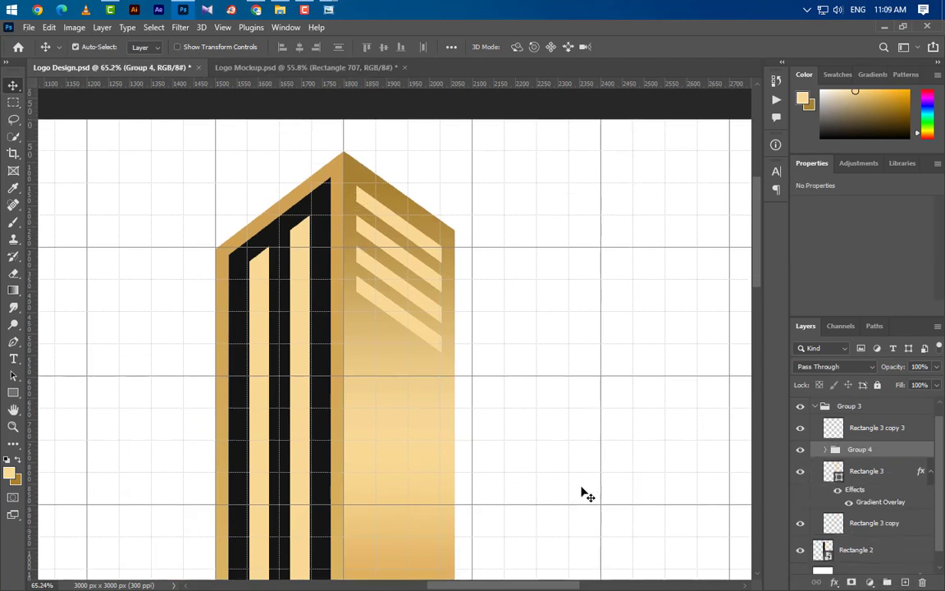
Duplicate the four-band group directly below the original and combine both groups into one
left_click_drag(407, 327, 407, 438)
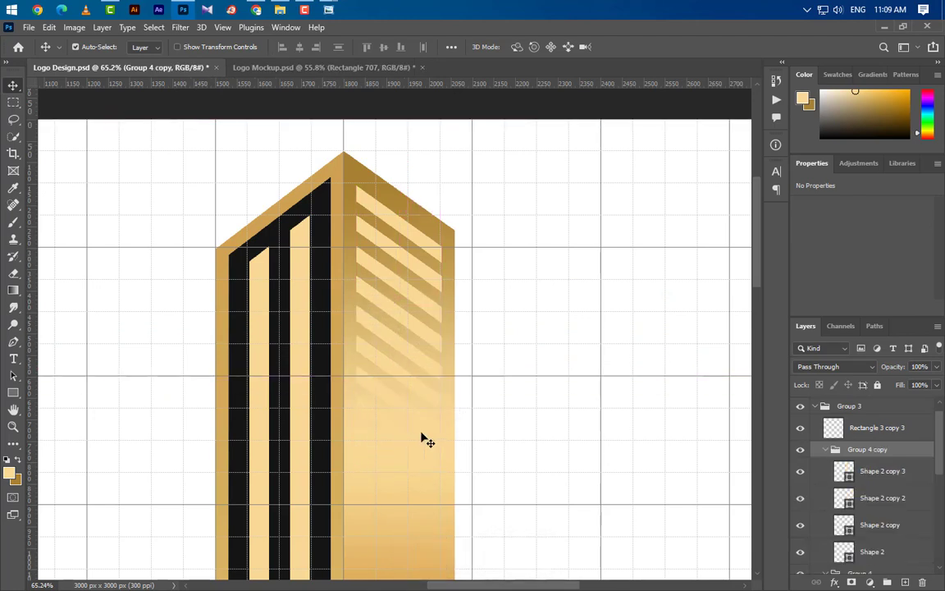
left_click(824, 450)
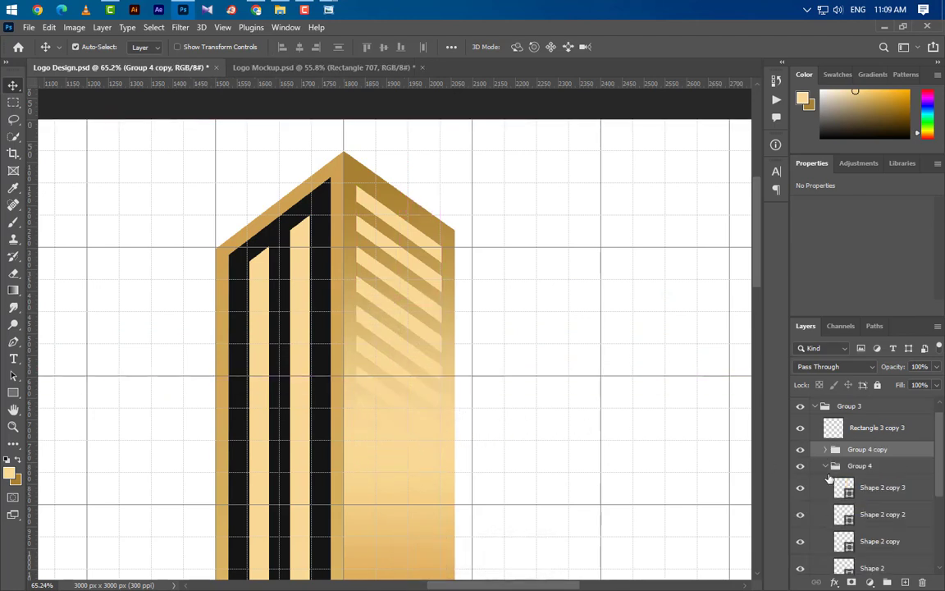
left_click(825, 465)
left_click(860, 465, "shift")
key("ctrl+g")
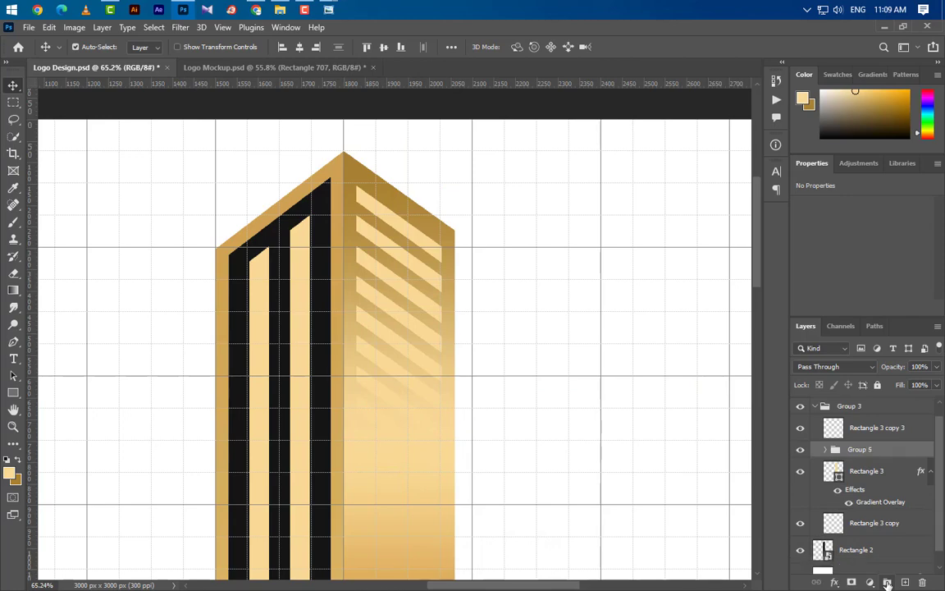
Duplicate the combined stripe group further down the right face and group it with the original
scroll(516, 279, "down", 4)
scroll(495, 421, "up", 3)
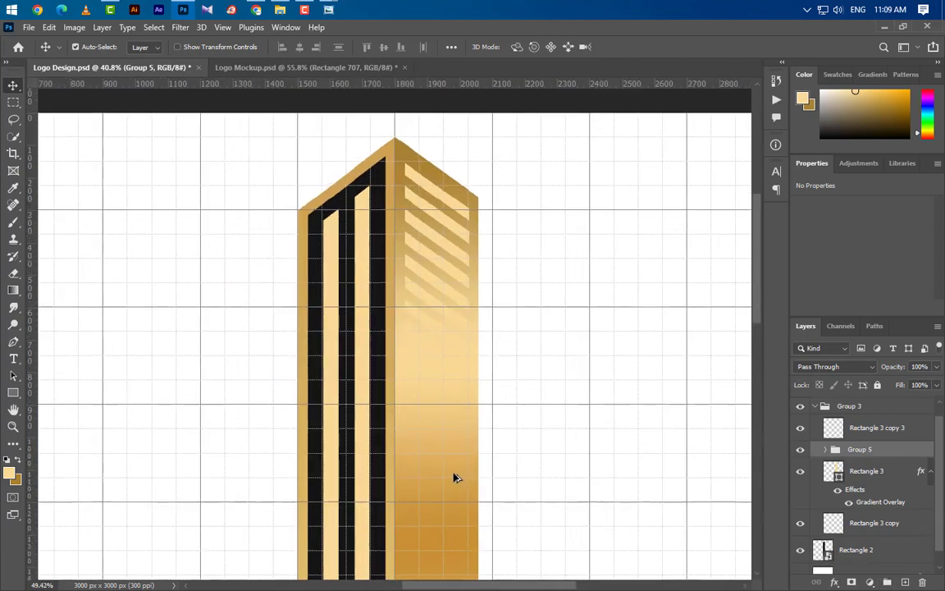
scroll(514, 330, "down", 1)
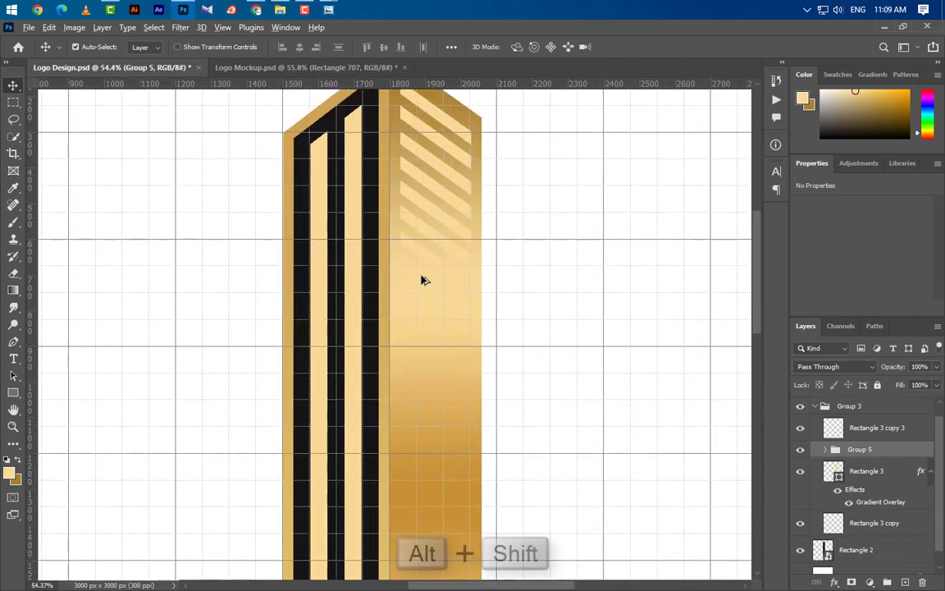
left_click_drag(423, 329, 425, 475)
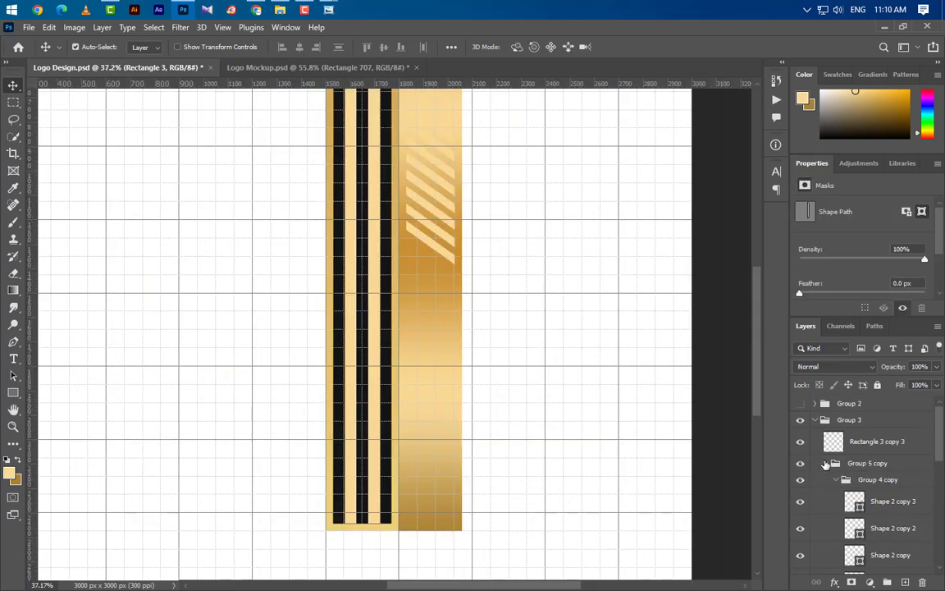
left_click(825, 464)
left_click(826, 480)
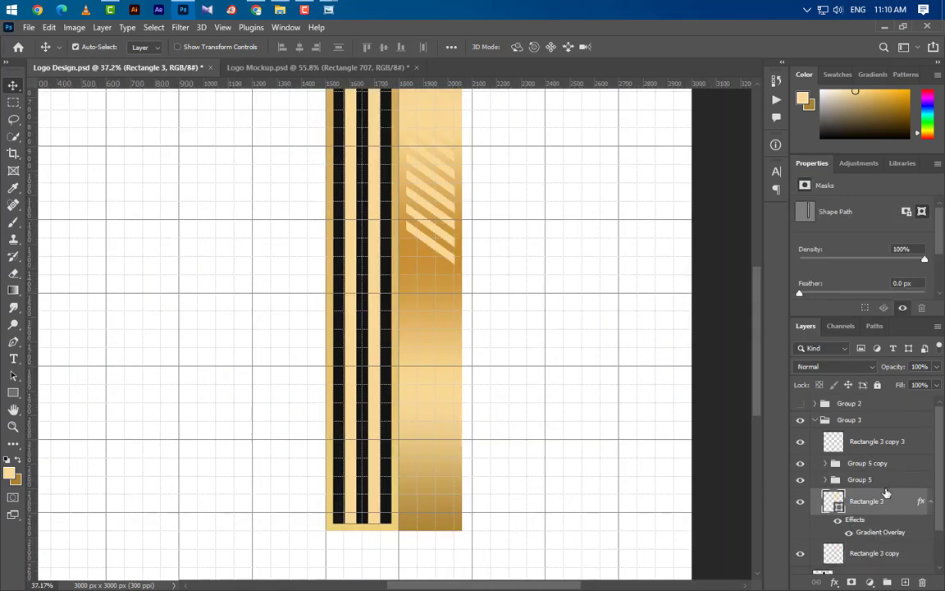
left_click(882, 466)
left_click(886, 483, "ctrl")
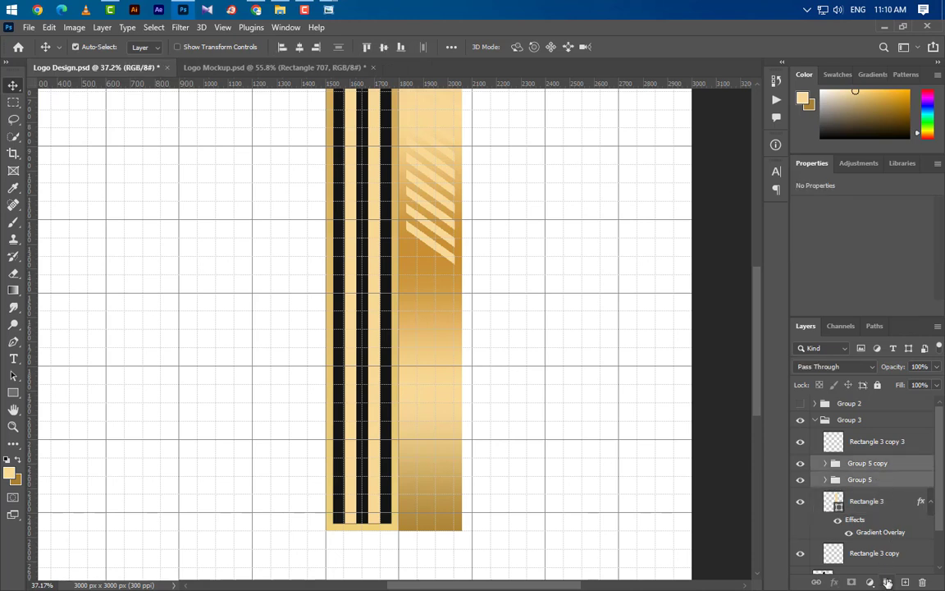
left_click(887, 581)
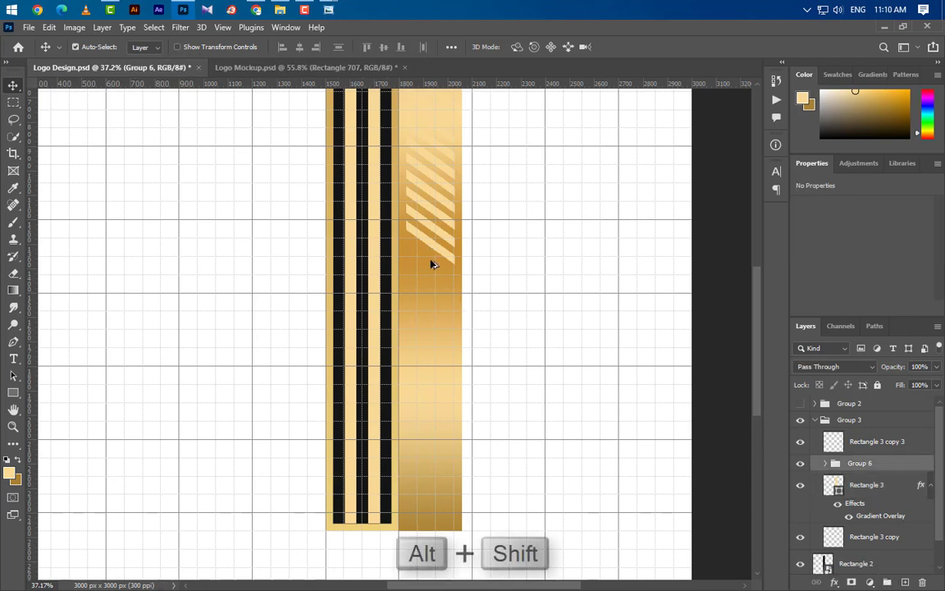
Duplicate the enlarged stripe group down to the base of the right face and group the two sets together
left_click_drag(430, 262, 433, 512)
scroll(436, 536, "down", 4)
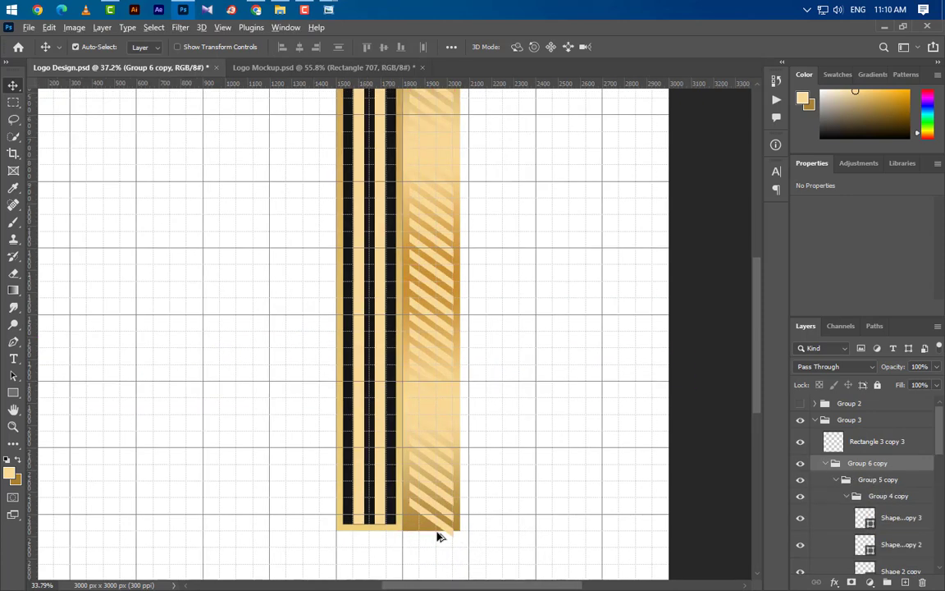
left_click(827, 464)
left_click(827, 480)
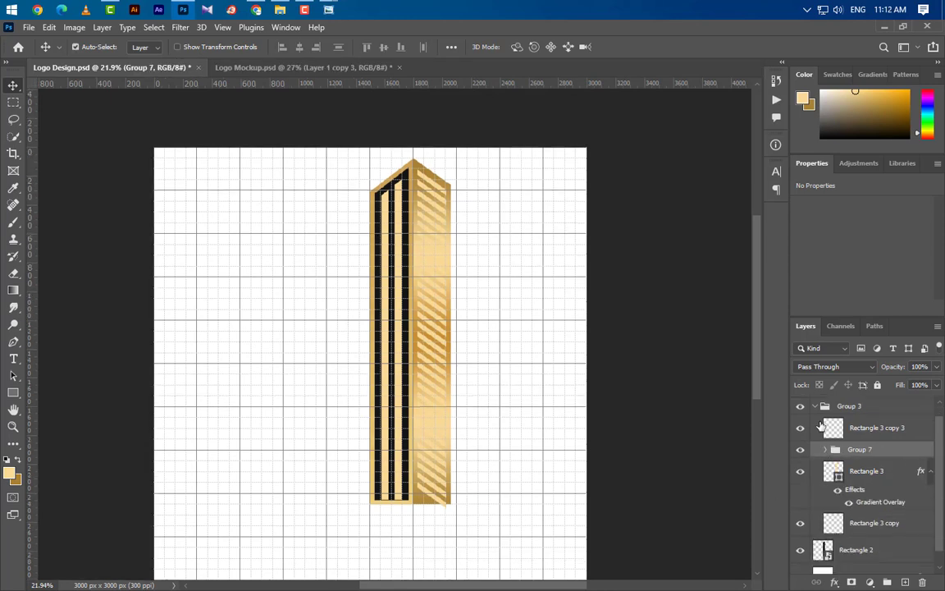
Apply a color overlay of #151515, sampled from the left face's dark fill, to the right face's stripe group
left_click_drag(486, 191, 586, 176)
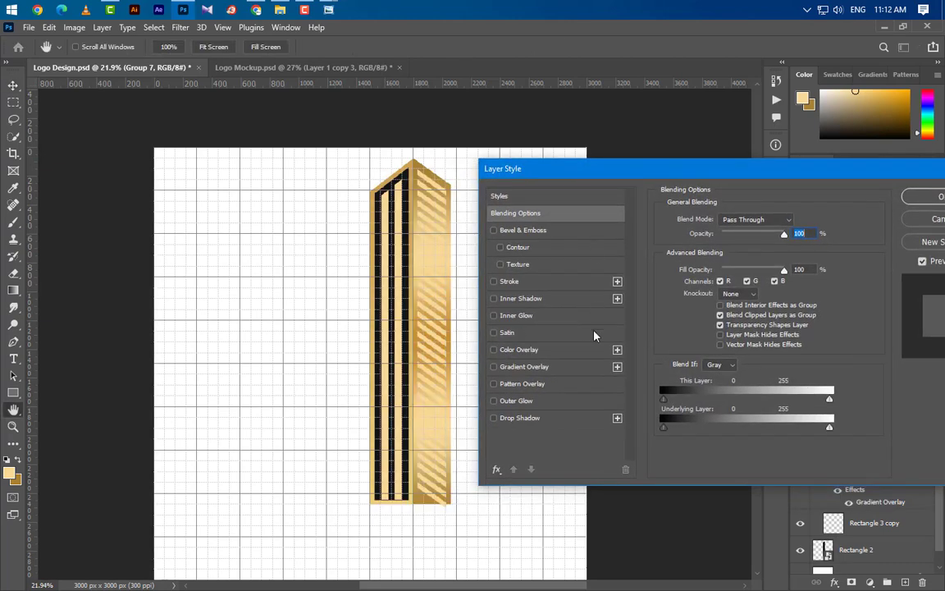
left_click(571, 350)
left_click(796, 221)
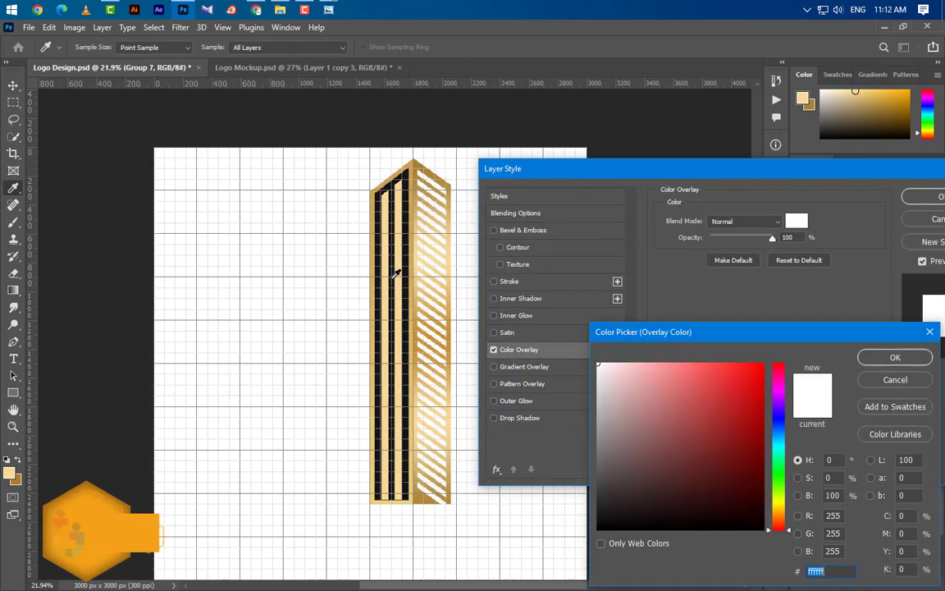
left_click(409, 245)
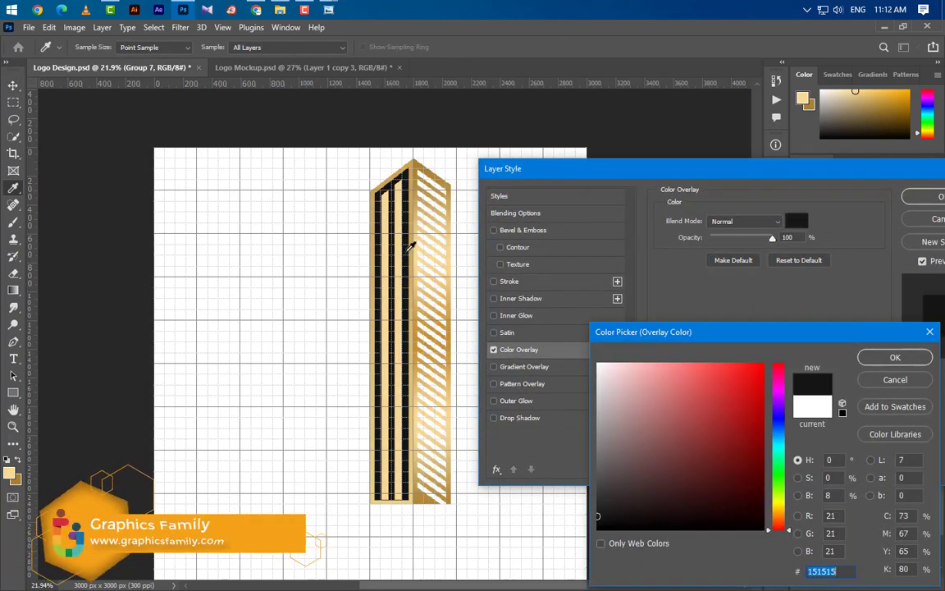
left_click(896, 359)
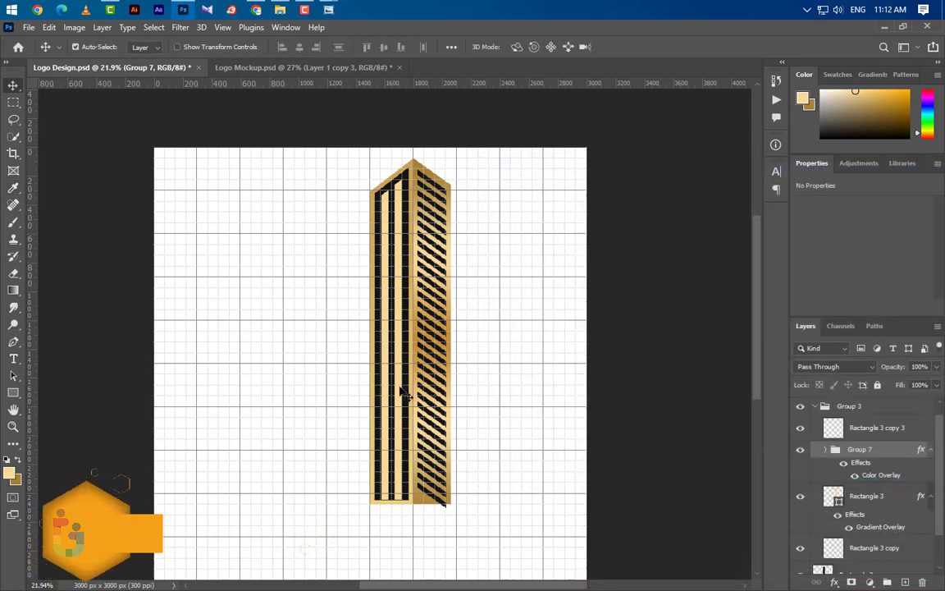
Group all the tower layers and move the tower horizontally to the canvas centre, at about X 1485 px
left_click(815, 419)
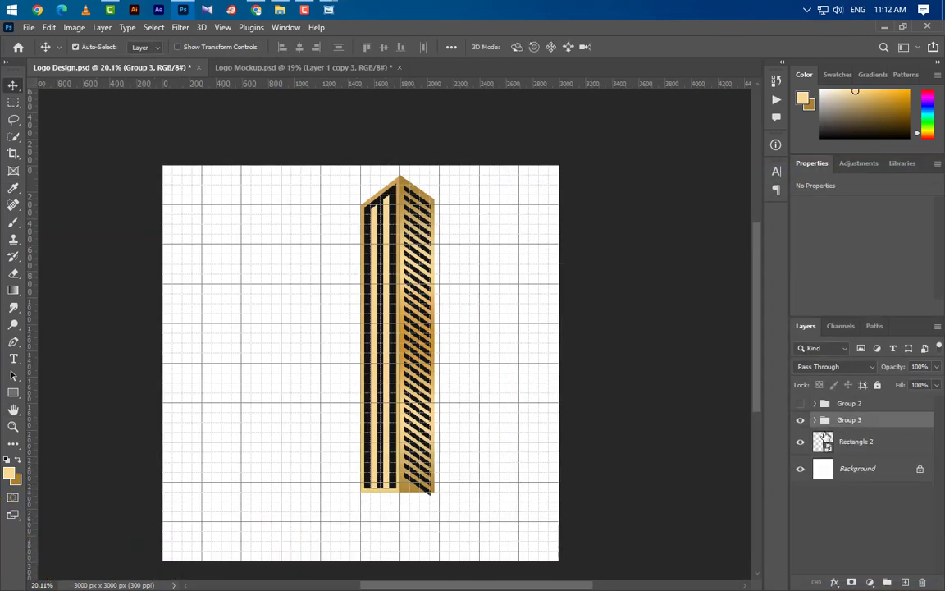
left_click(917, 445, "ctrl")
key("ctrl+g")
key("ctrl+t")
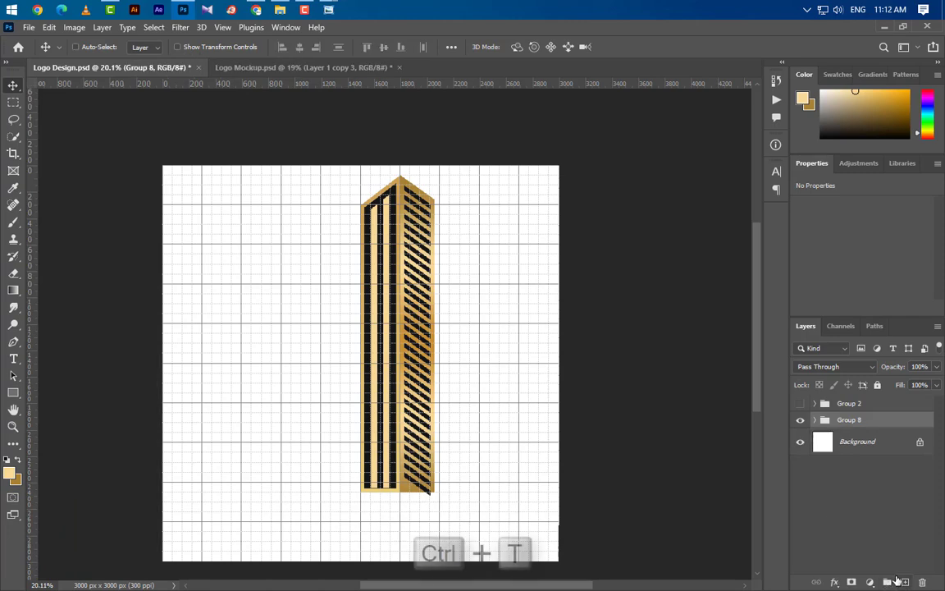
left_click_drag(402, 259, 361, 260)
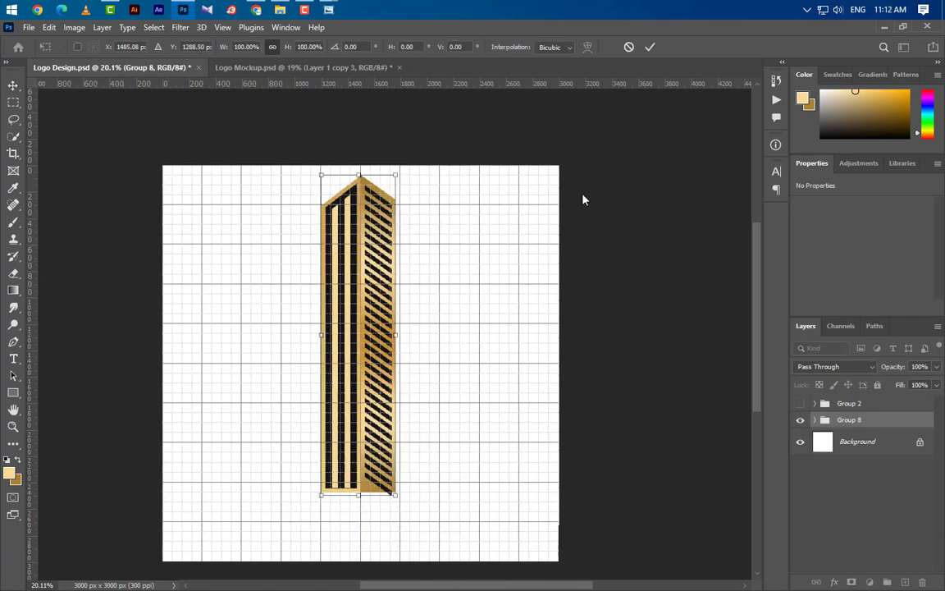
left_click(648, 47)
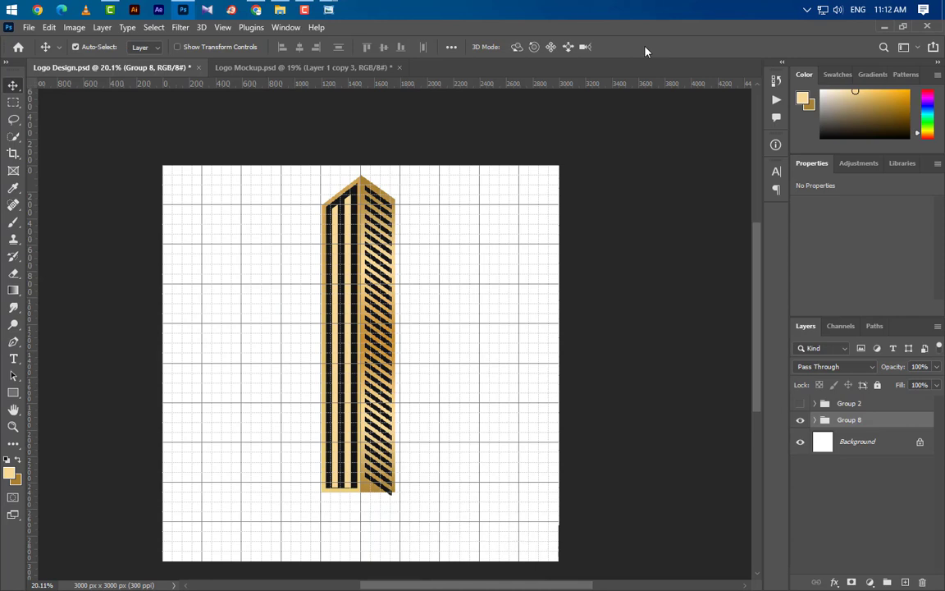
Open the contents of the left face's Rectangle 2 smart object and bring up its Stroke settings
left_click(815, 419)
left_click(904, 466)
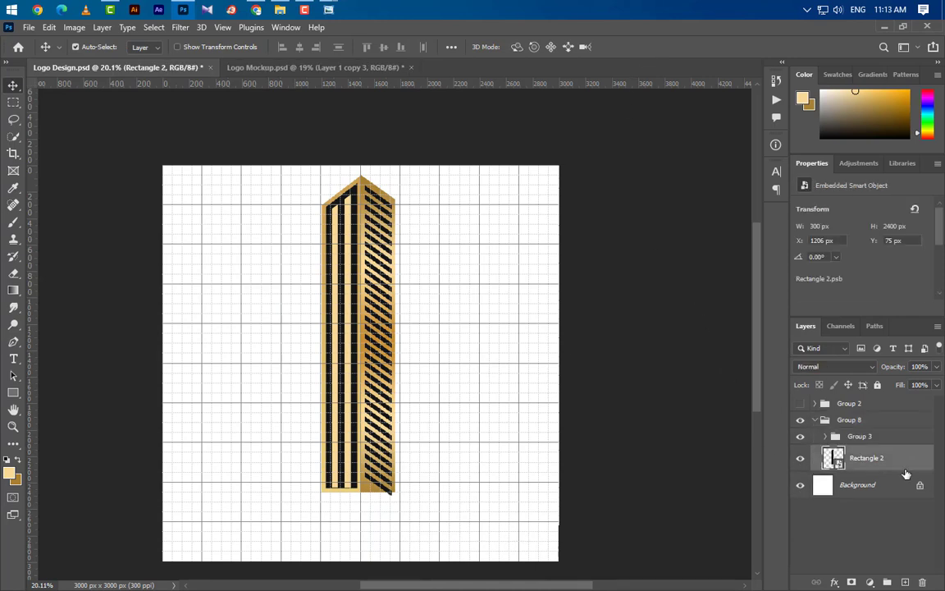
double_click(834, 457)
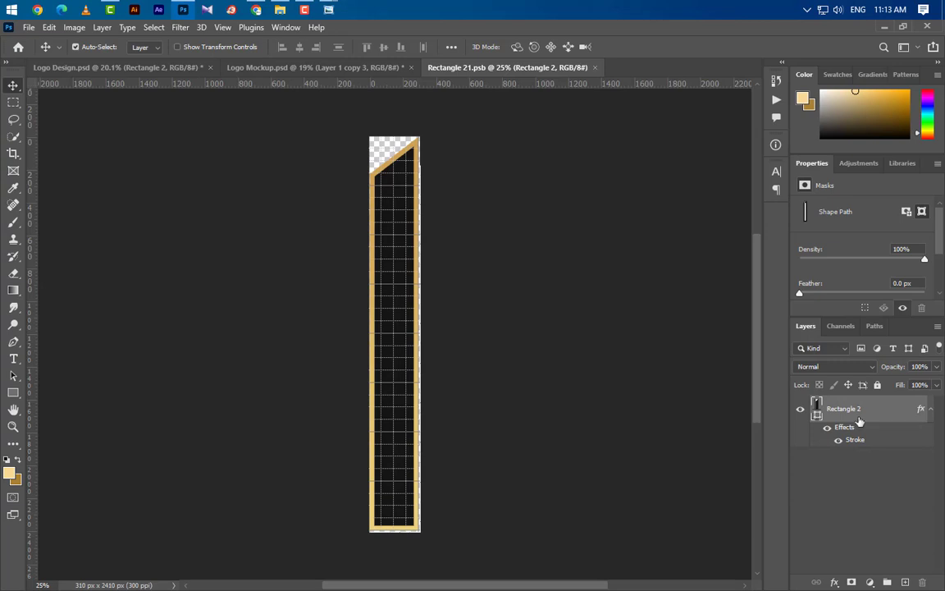
double_click(854, 440)
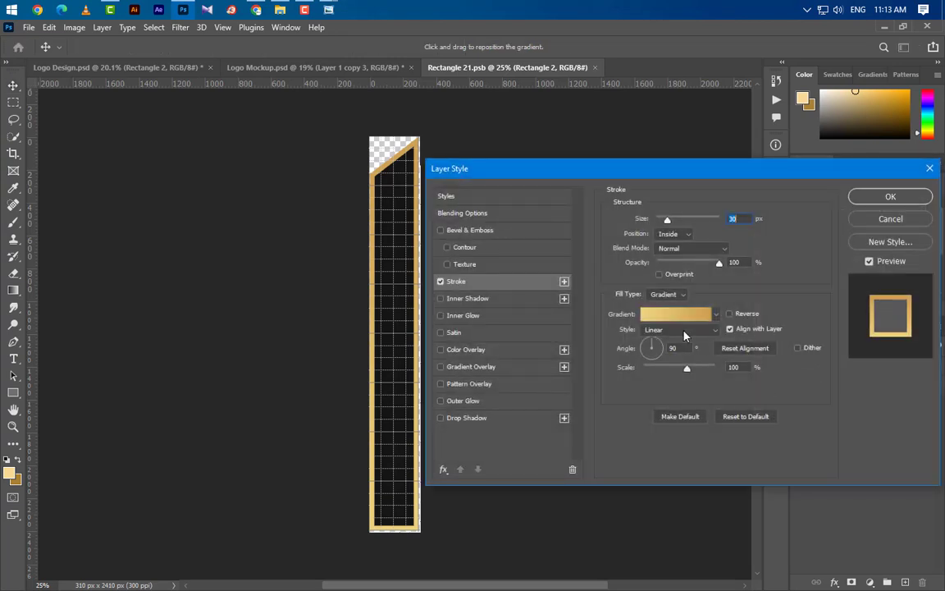
Edit the stroke's gradient, setting the start stop to #aa8232 and adding a #f8da96 stop at 25%
left_click(677, 295)
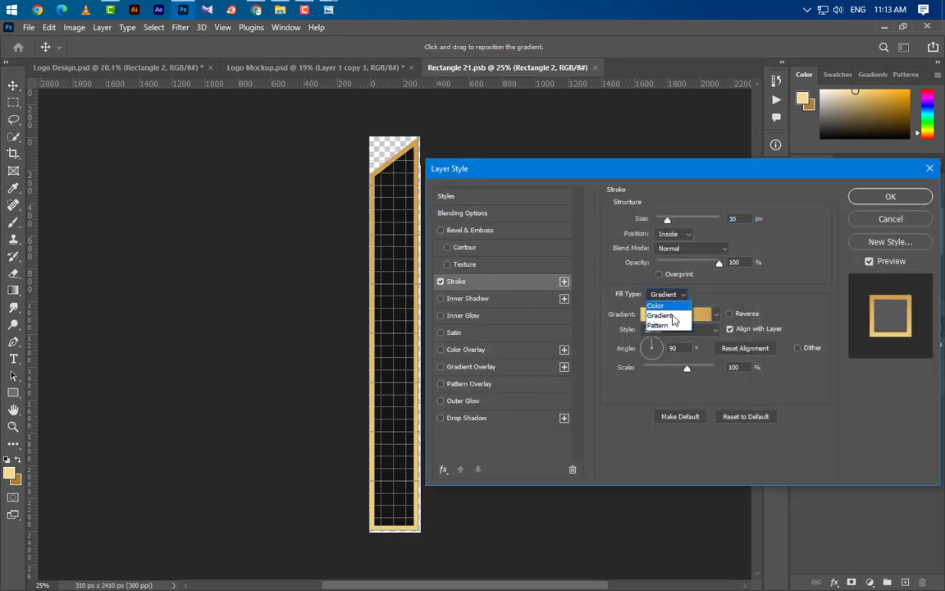
left_click(672, 316)
left_click(699, 318)
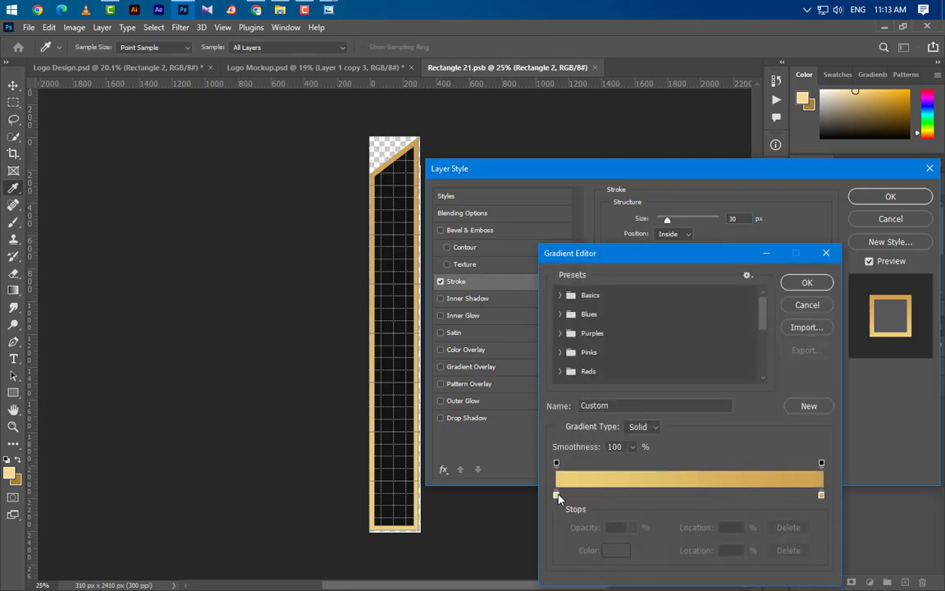
double_click(557, 496)
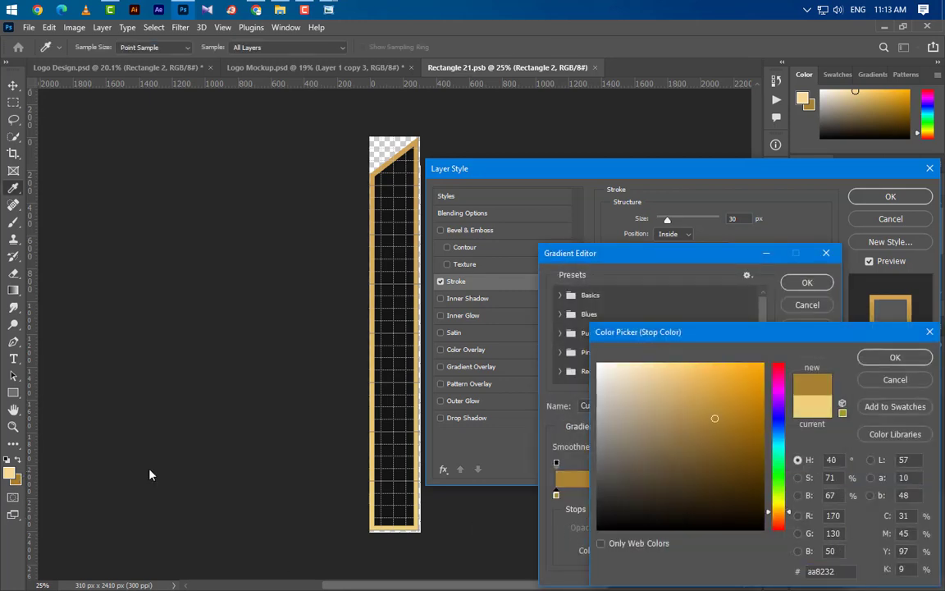
left_click(894, 357)
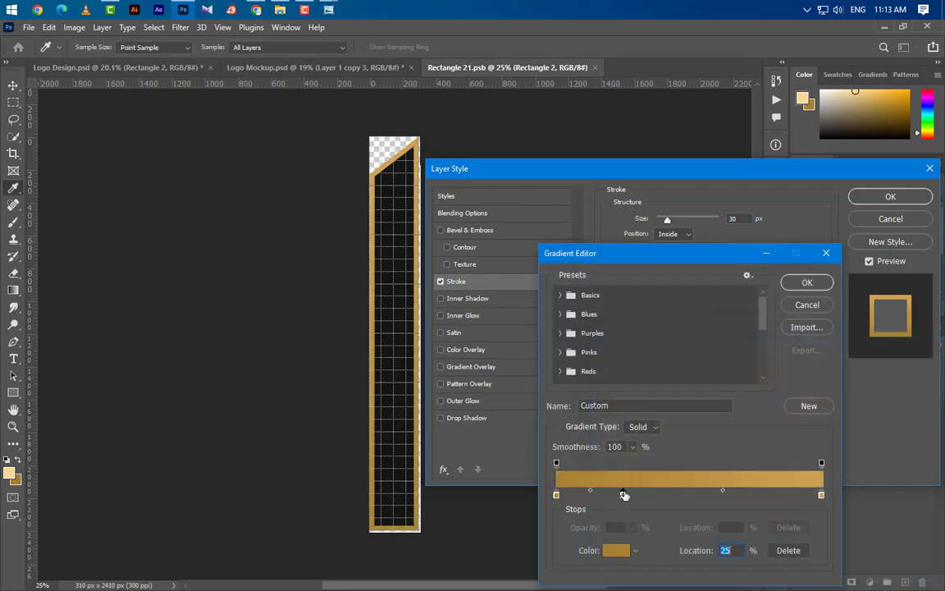
double_click(623, 496)
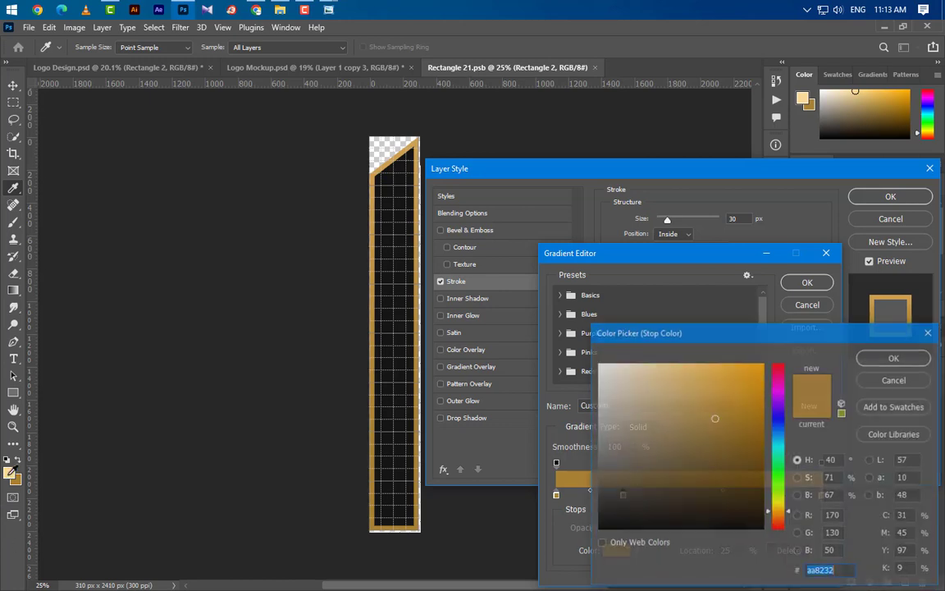
left_click(895, 358)
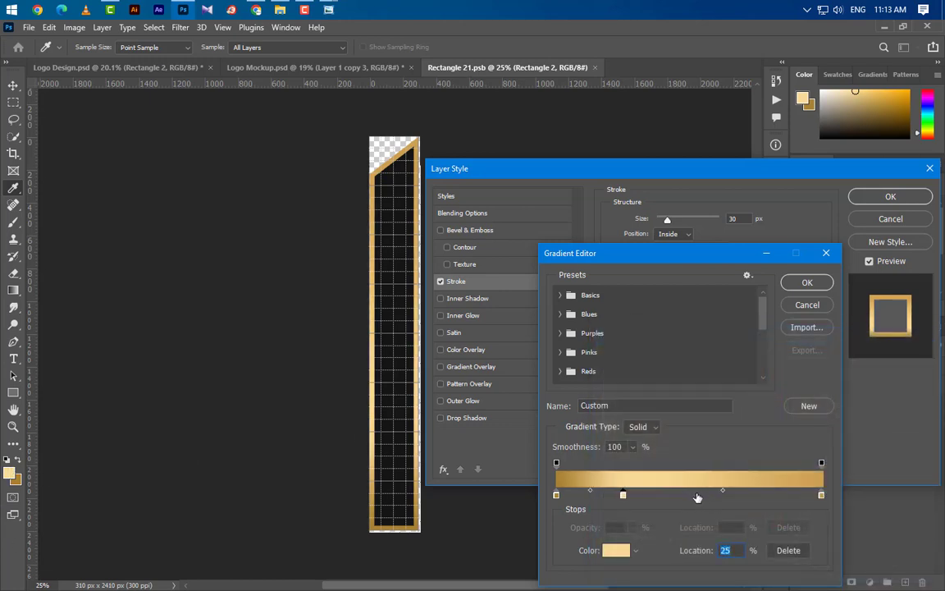
Complete the stroke gradient with a #c79034 middle stop, a light gold stop at 75% and a #aa8232 end stop
double_click(694, 495)
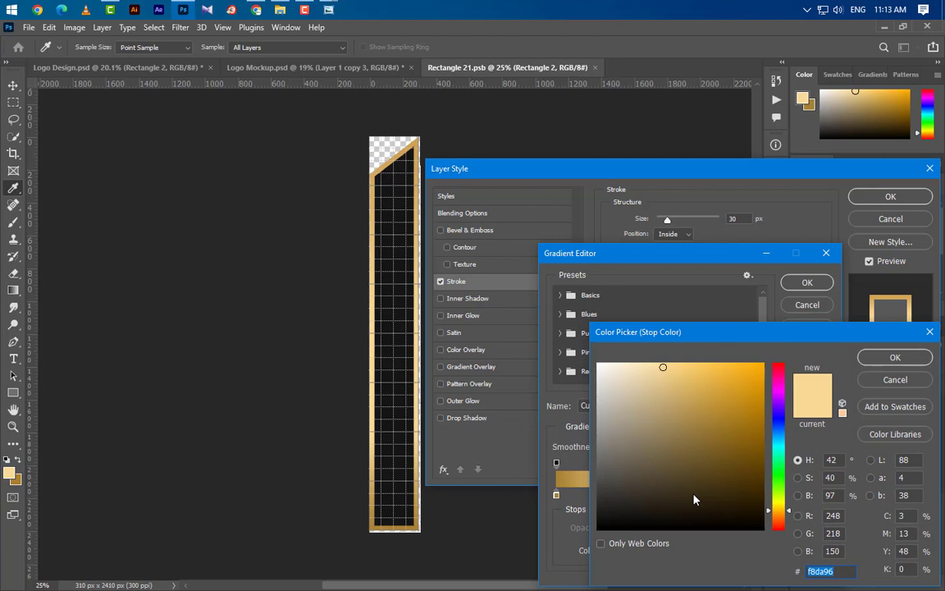
type("c79034")
key("Return")
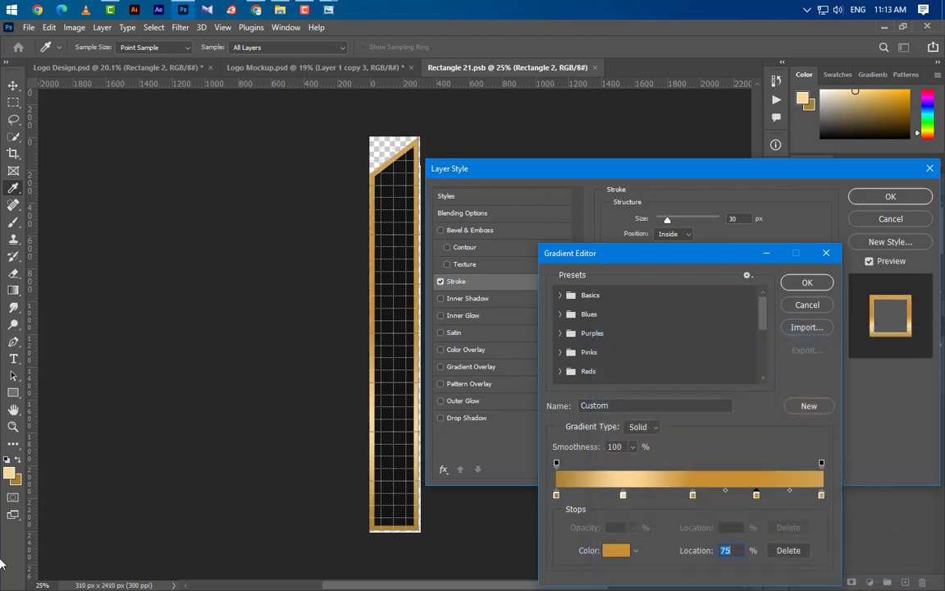
left_click(15, 465)
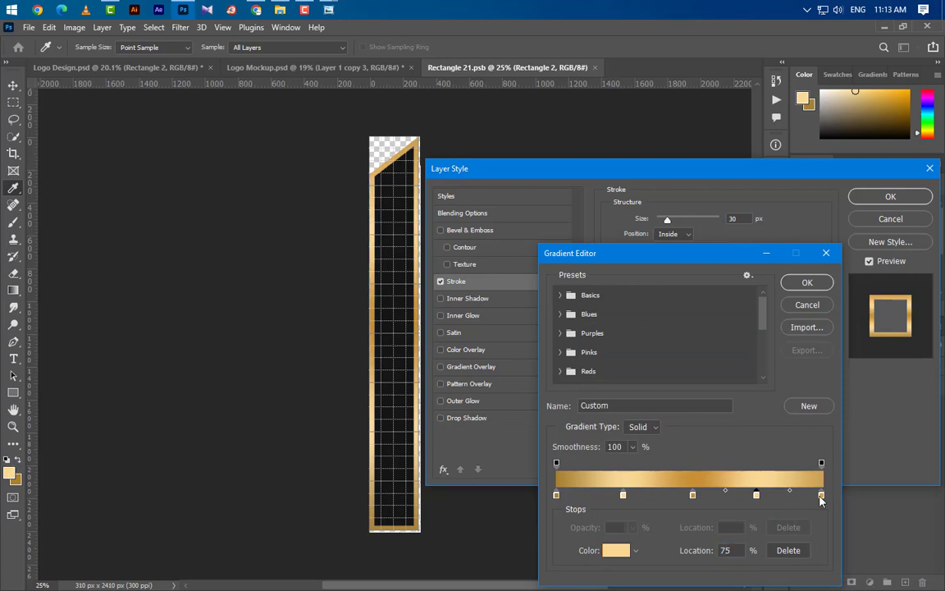
double_click(821, 496)
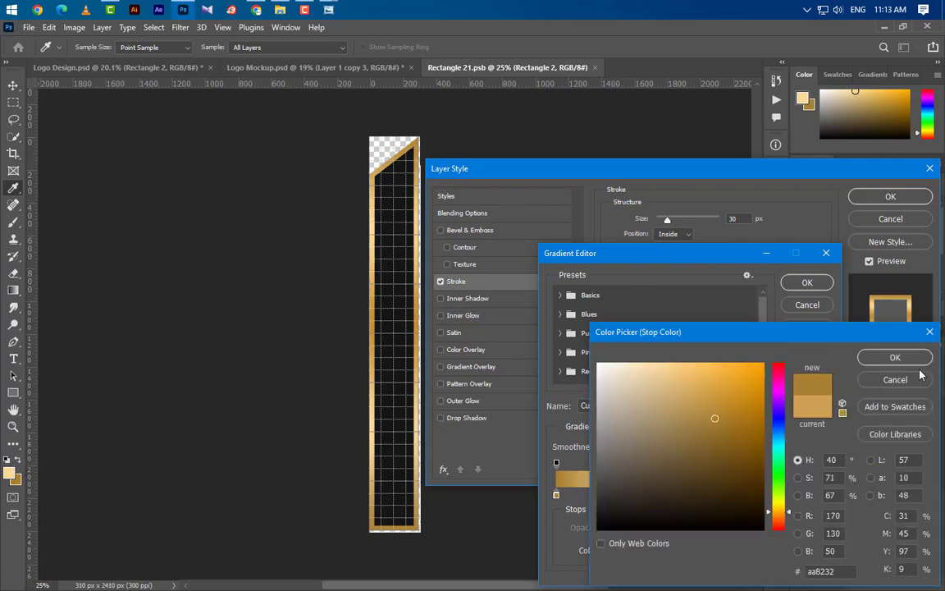
left_click(895, 358)
left_click(805, 283)
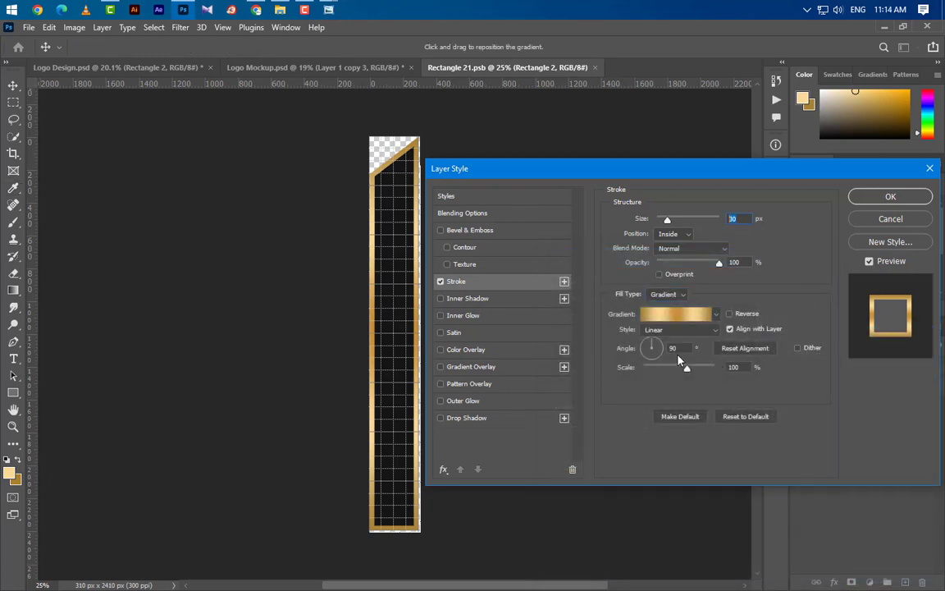
Keep the stroke gradient's scale at 100%, set the stroke size to 27 px, and save and close the smart object
mouse_move(692, 370)
left_mouse_down()
mouse_move(569, 376)
mouse_move(586, 390)
left_mouse_up()
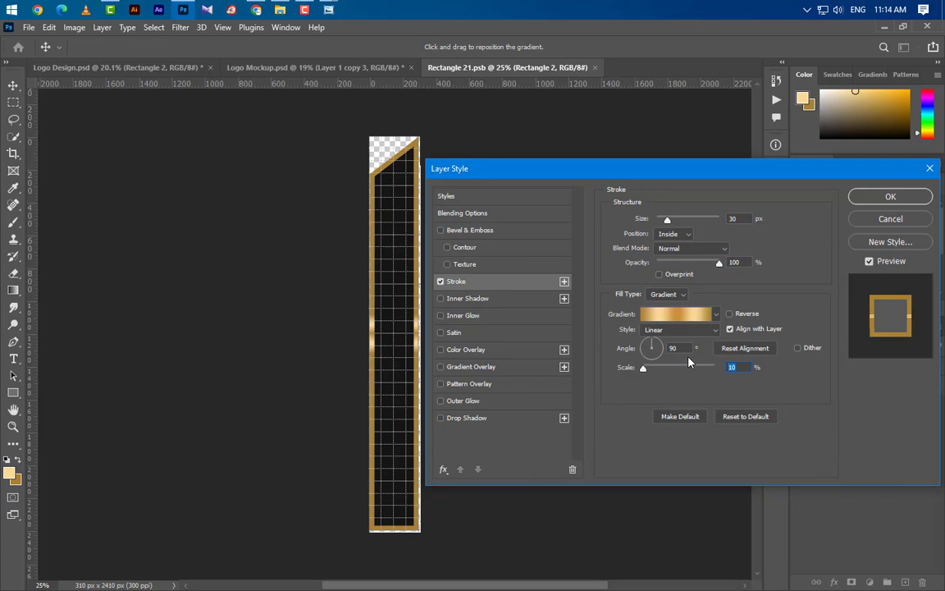
left_click_drag(643, 368, 686, 367)
left_click(734, 218)
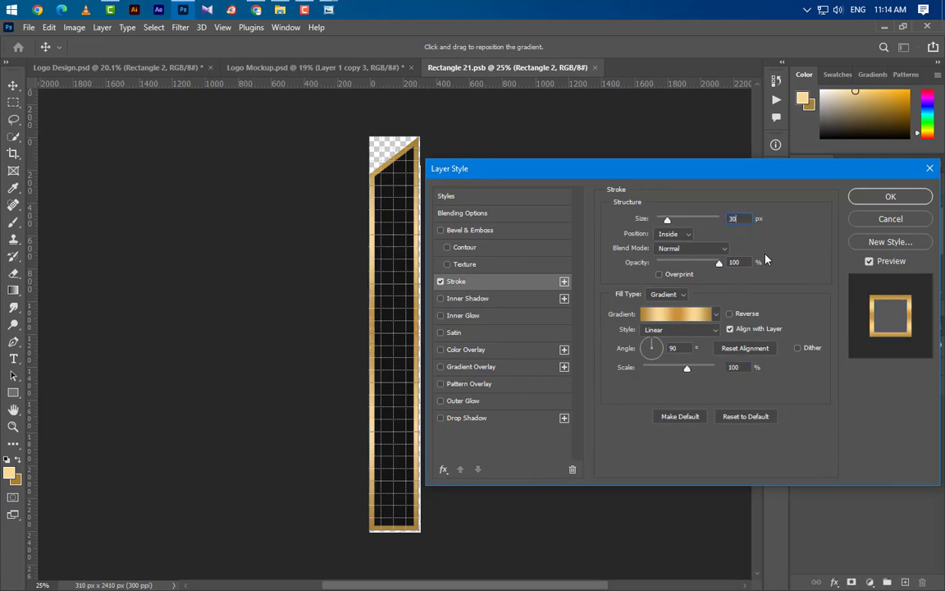
key("Down")
key("Down")
key("Down")
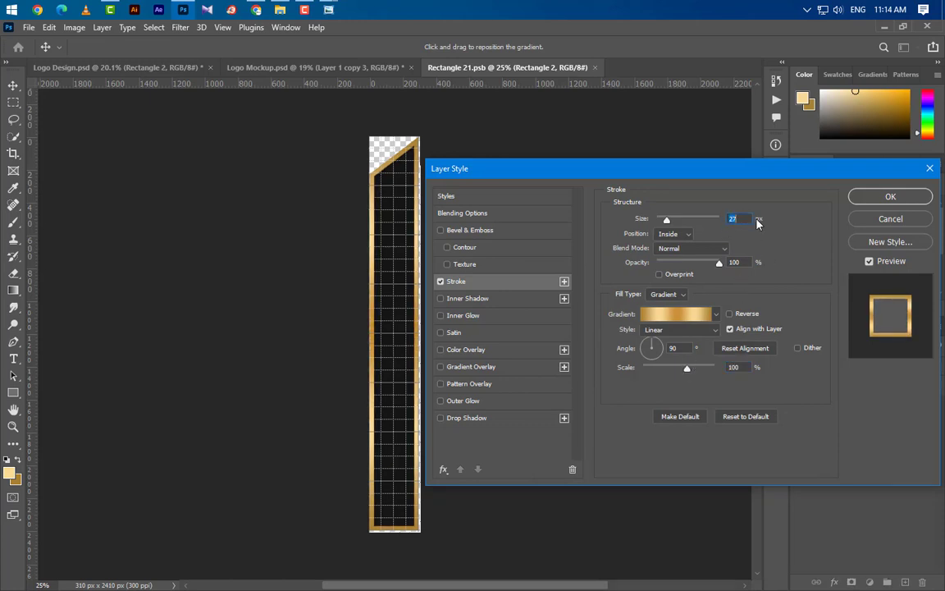
left_click(908, 199)
key("ctrl+w")
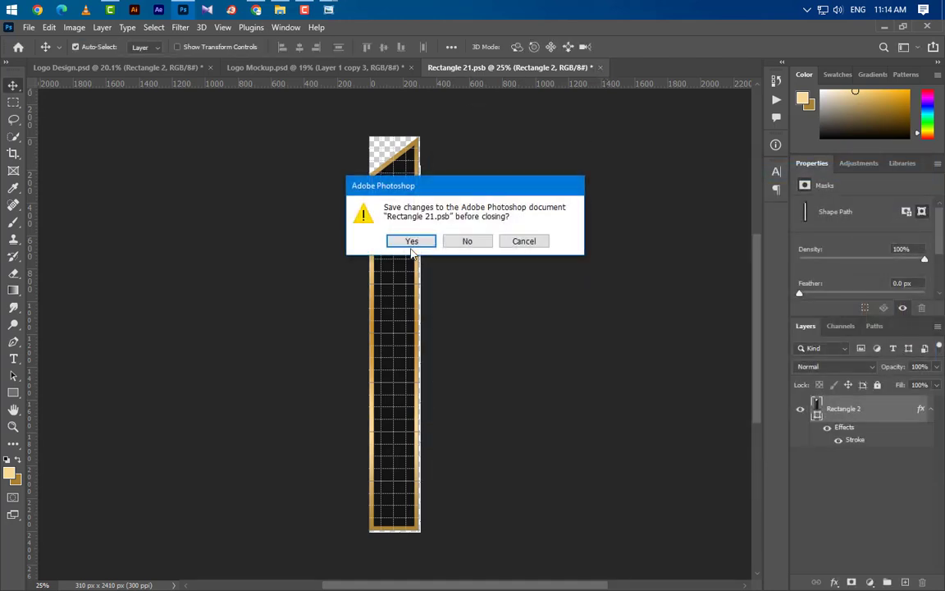
left_click(417, 241)
Apply a linear gold gradient overlay at 90° and 100% scale to the left face's outer vertical stripe
scroll(388, 352, "up", 1)
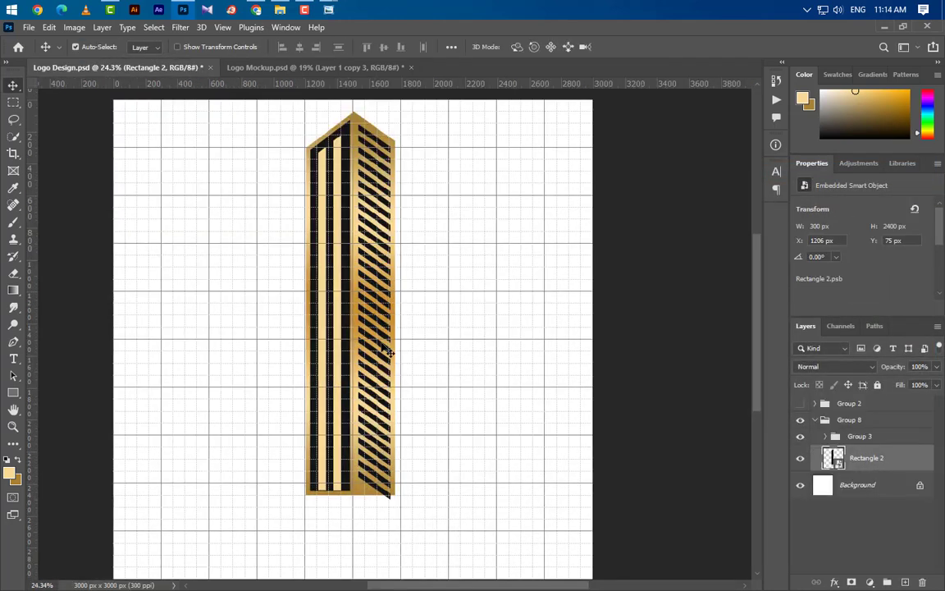
left_click(335, 285)
left_click(323, 283)
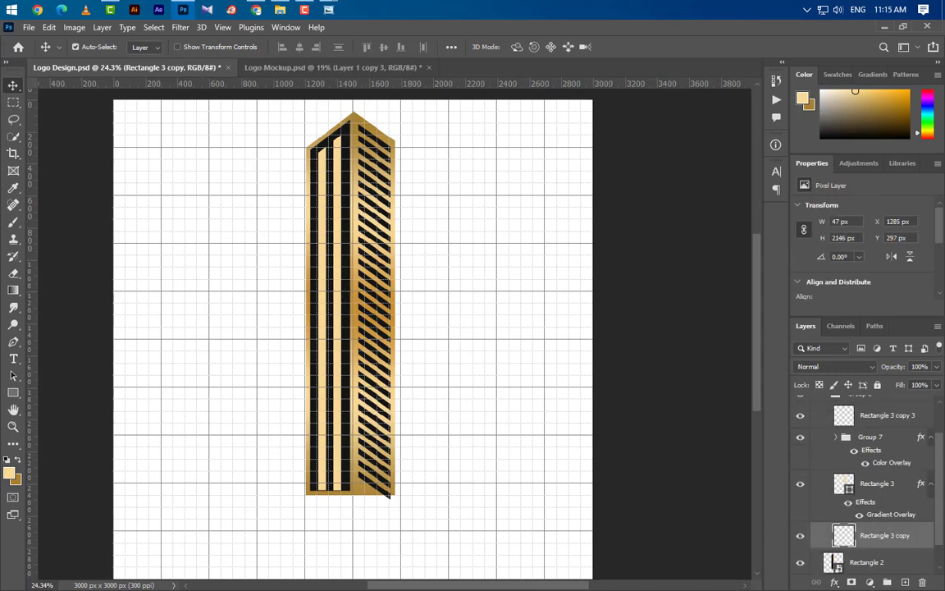
double_click(927, 541)
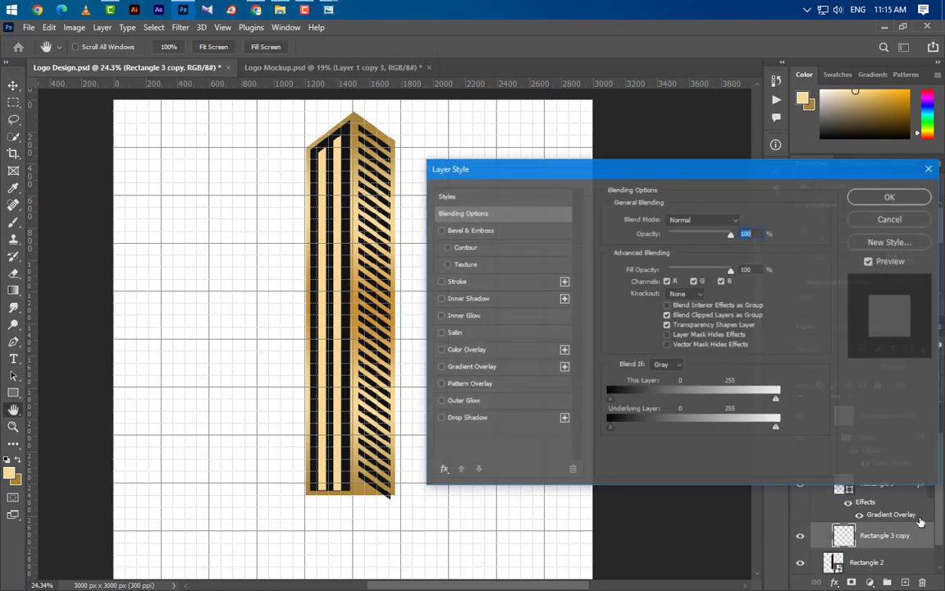
left_click(471, 367)
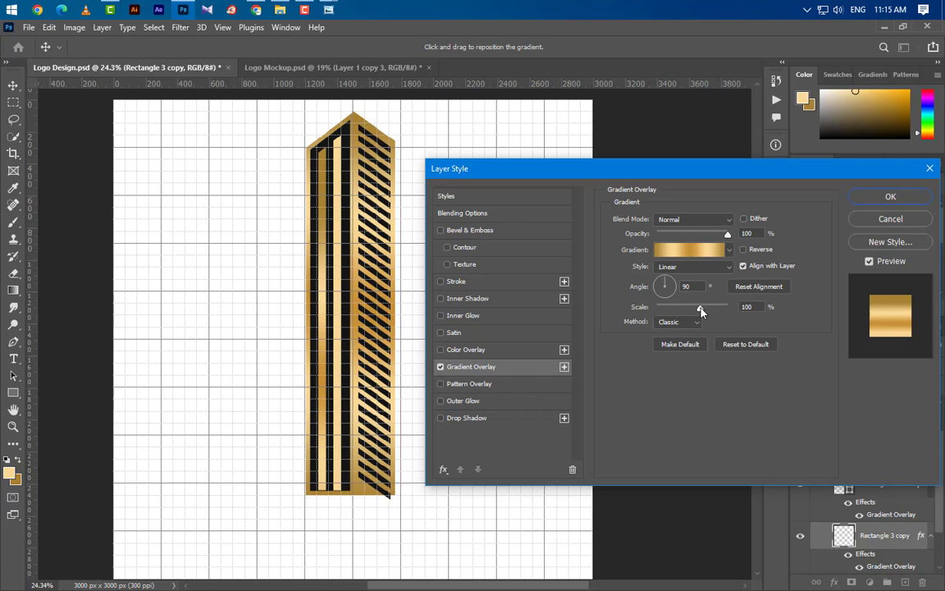
left_click_drag(701, 310, 408, 349)
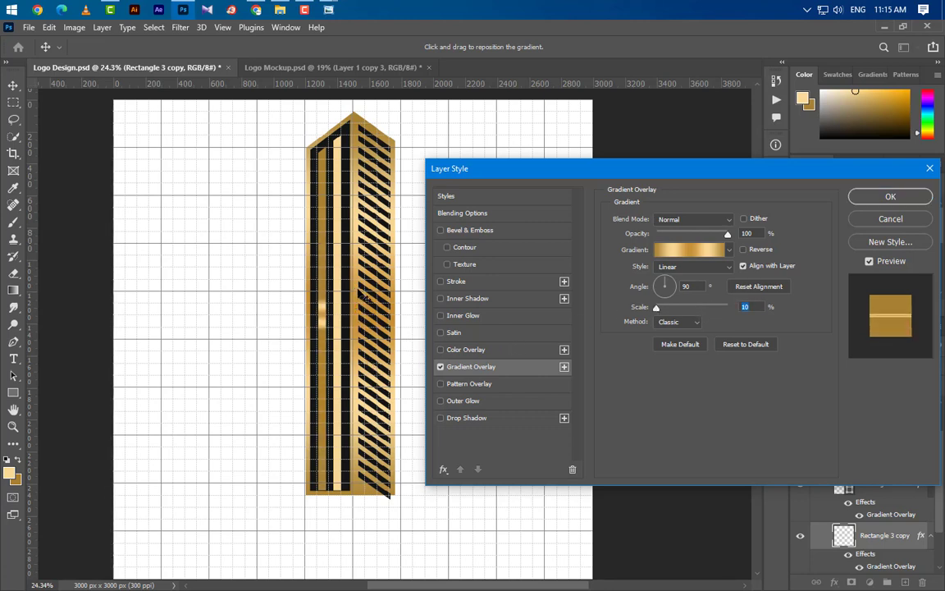
type("100")
left_click(890, 198)
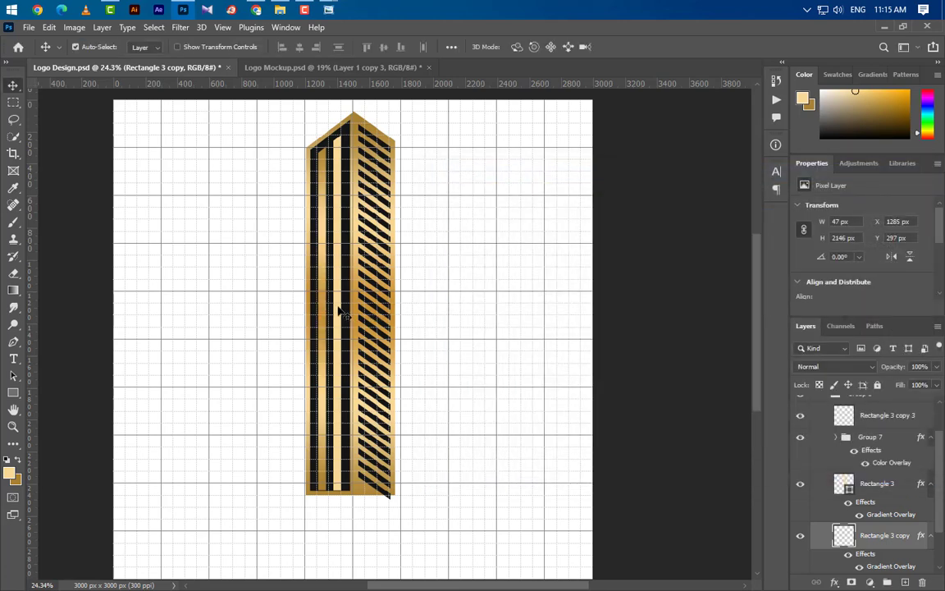
Apply the same linear gold gradient overlay to the left face's inner vertical stripe
double_click(902, 416)
left_click(504, 372)
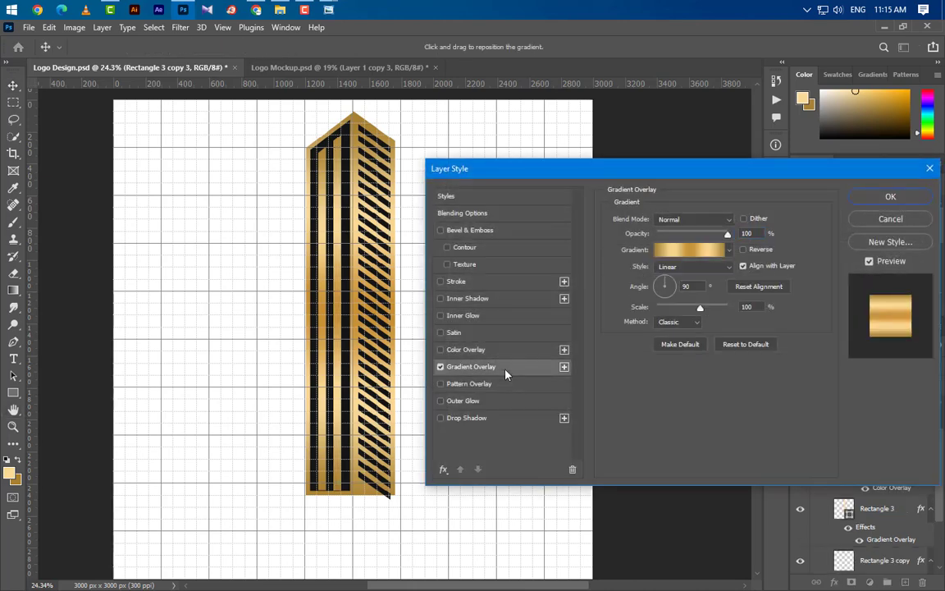
left_click(894, 199)
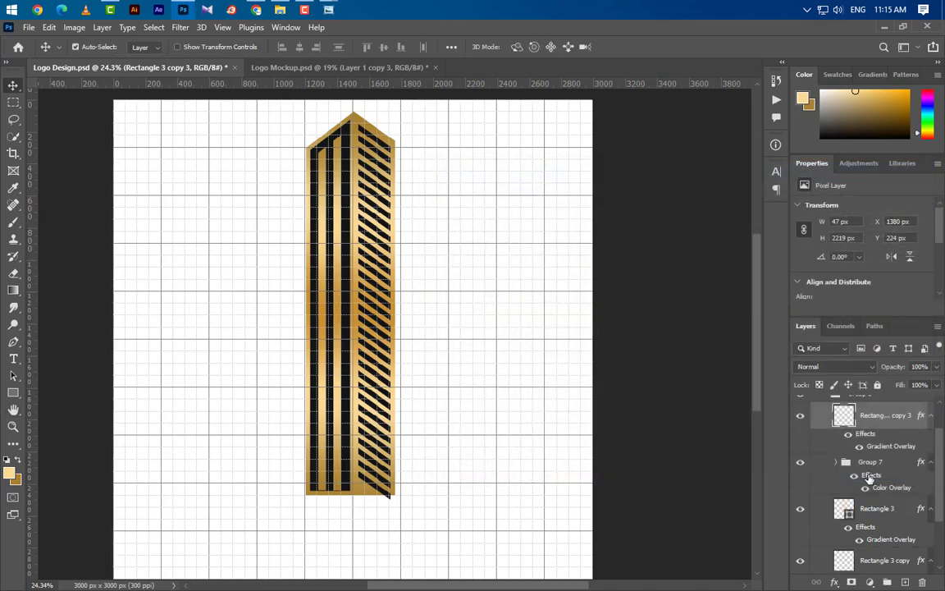
Duplicate the whole tower group, scale the copy to 86.77% and place it lower right at about X 1773, Y 1644 px
left_click(825, 437)
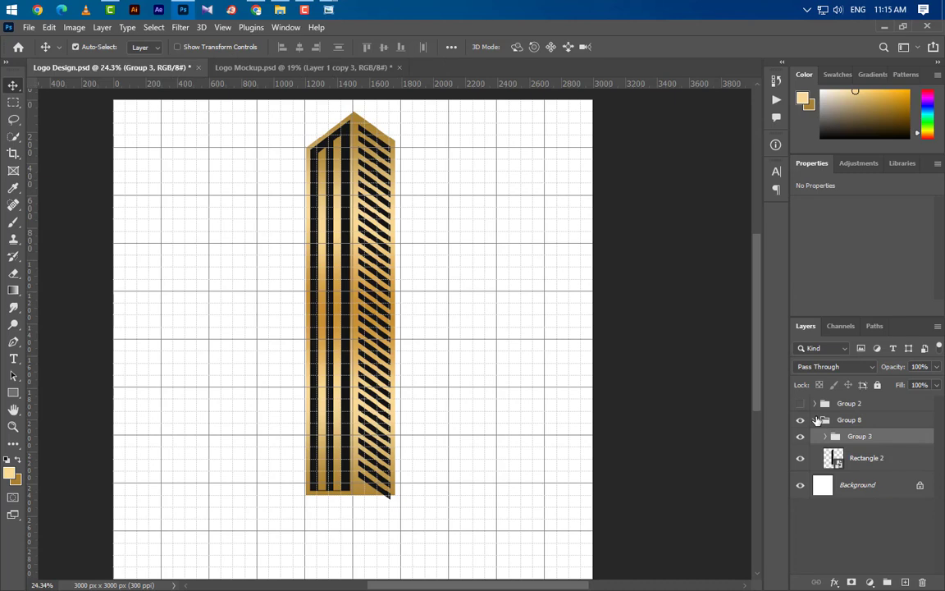
left_click(817, 420)
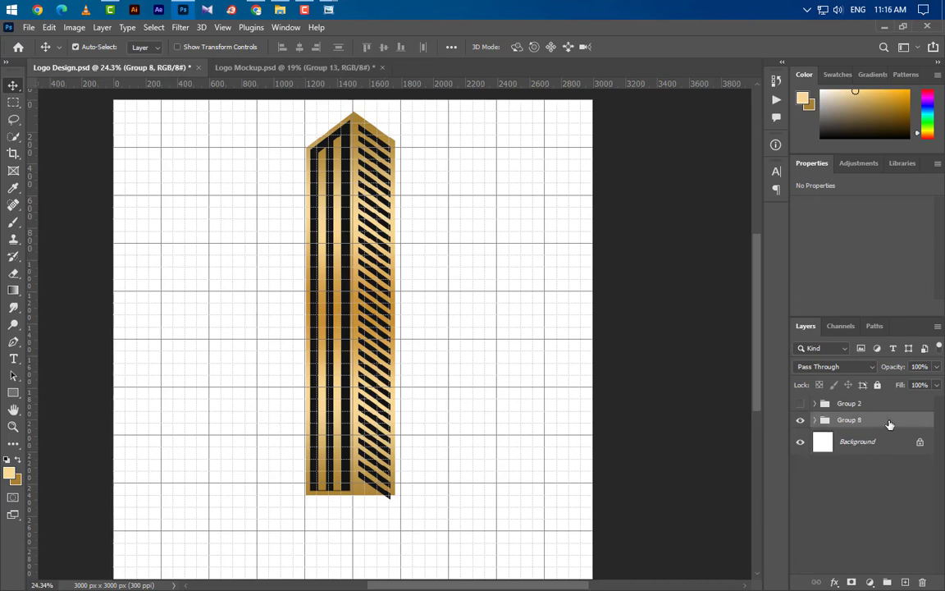
left_click_drag(900, 564, 904, 582)
key("ctrl+t")
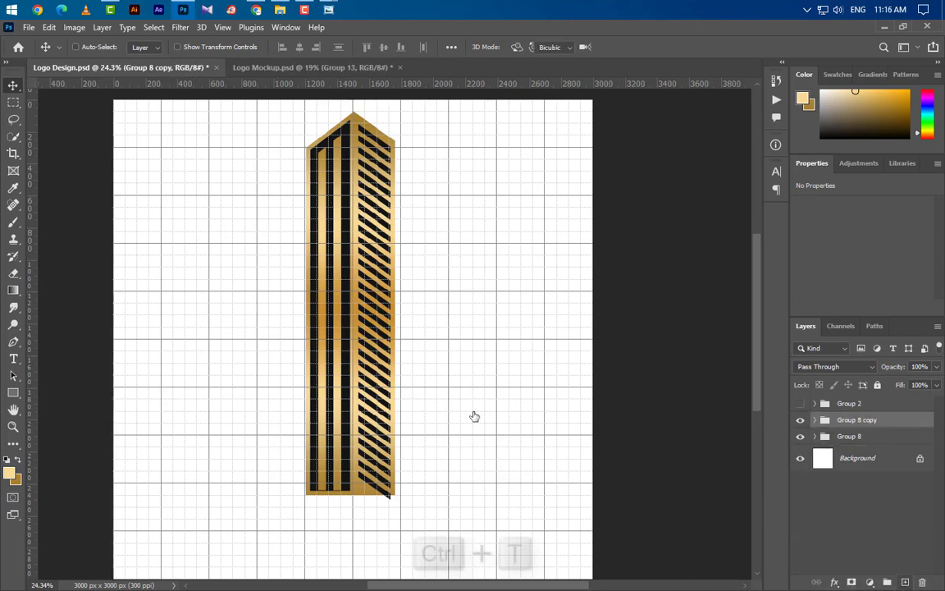
left_click_drag(351, 111, 351, 190)
left_click_drag(350, 498, 351, 529)
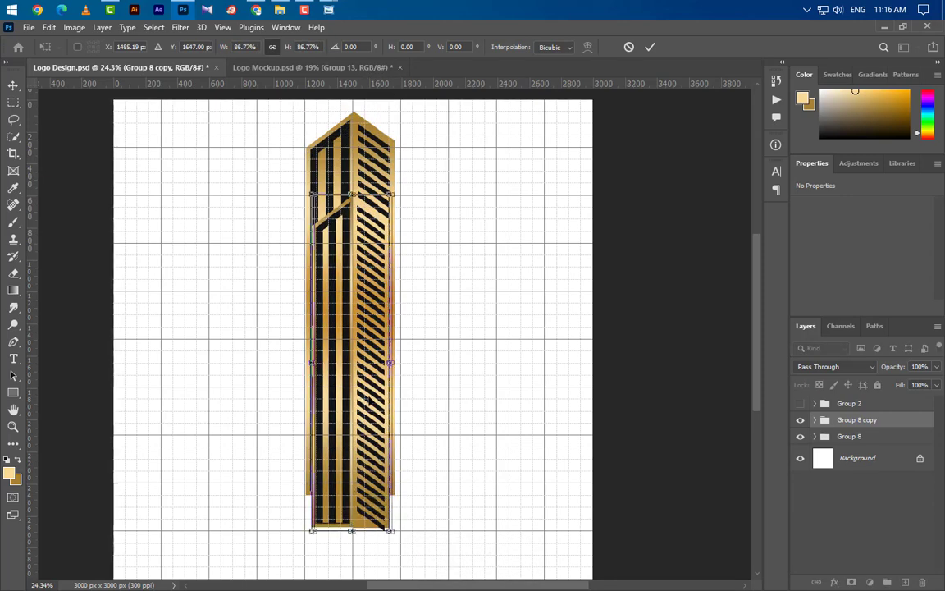
left_click_drag(382, 374, 433, 374)
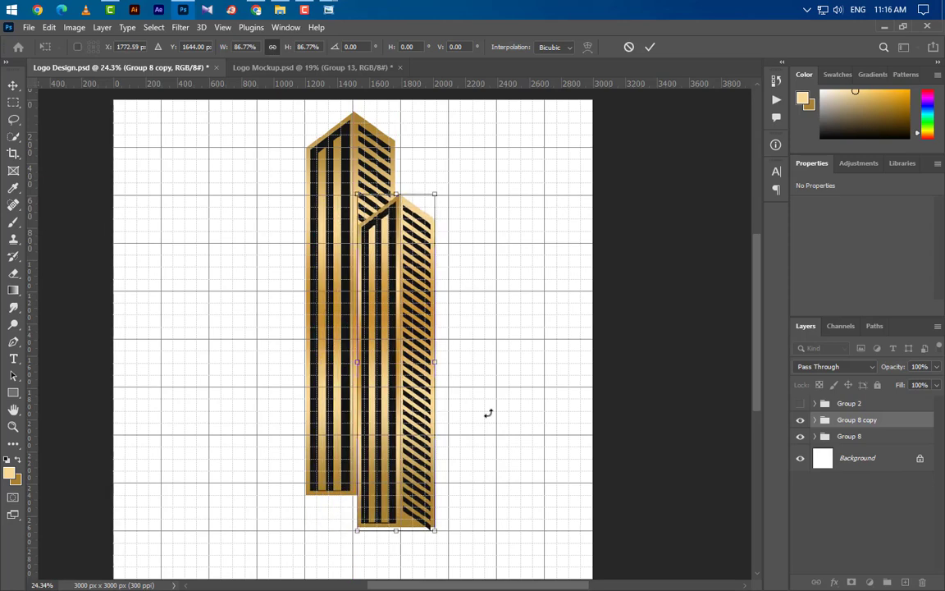
left_click(651, 47)
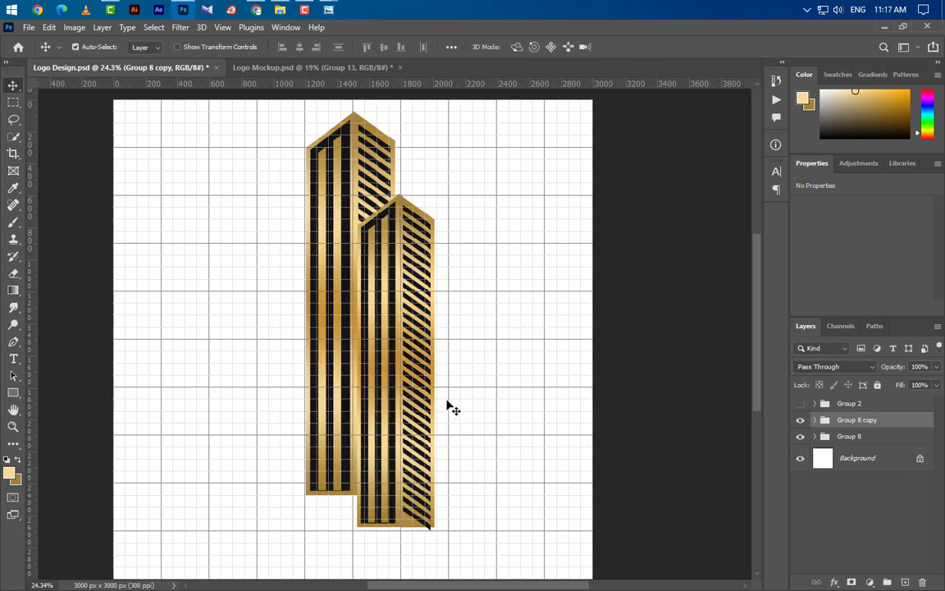
Delete a block of diagonal stripe shapes from the middle of the shorter front tower's right face, leaving a plain gold gap
scroll(433, 384, "up", 5)
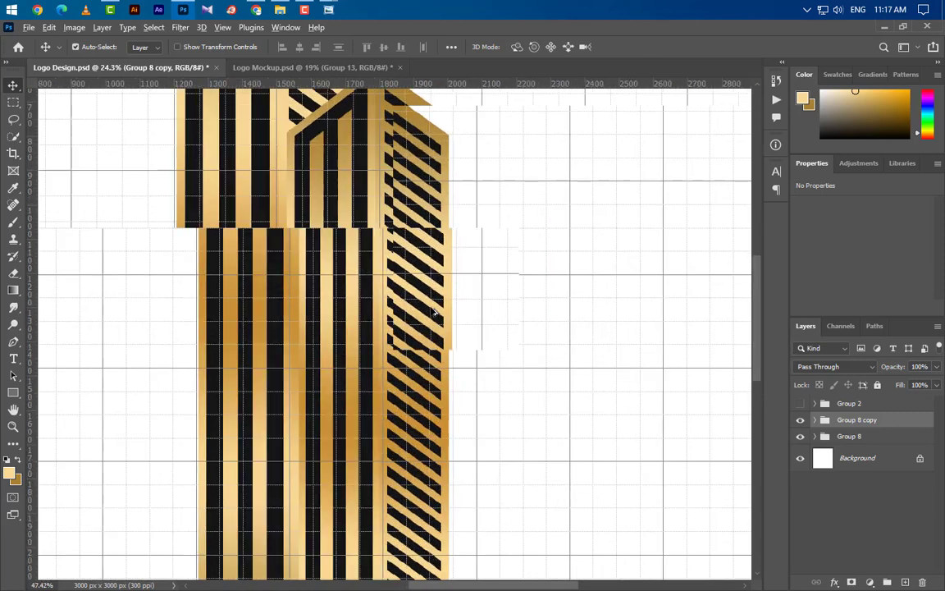
scroll(433, 312, "up", 1)
scroll(432, 405, "down", 2)
left_click(432, 406)
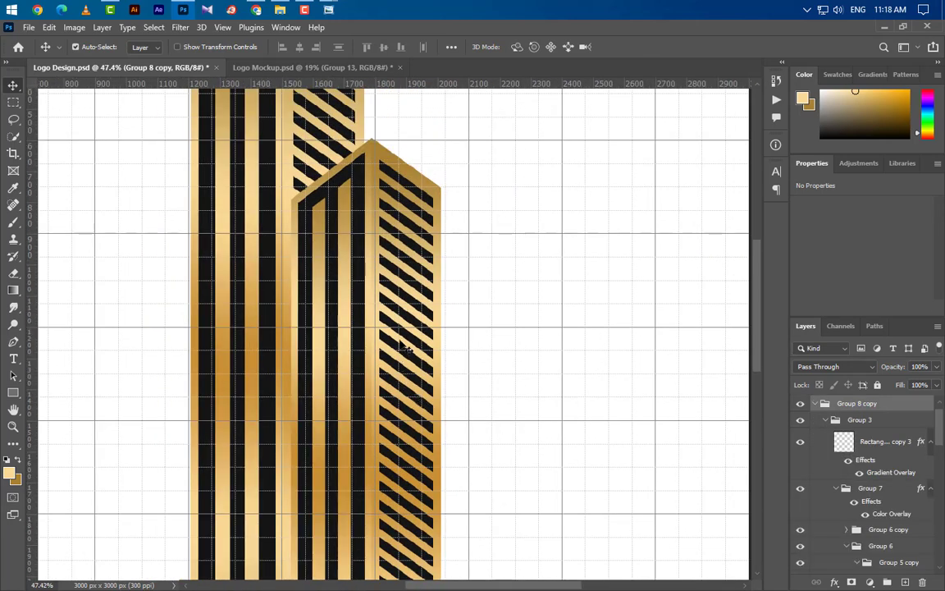
left_click(409, 304)
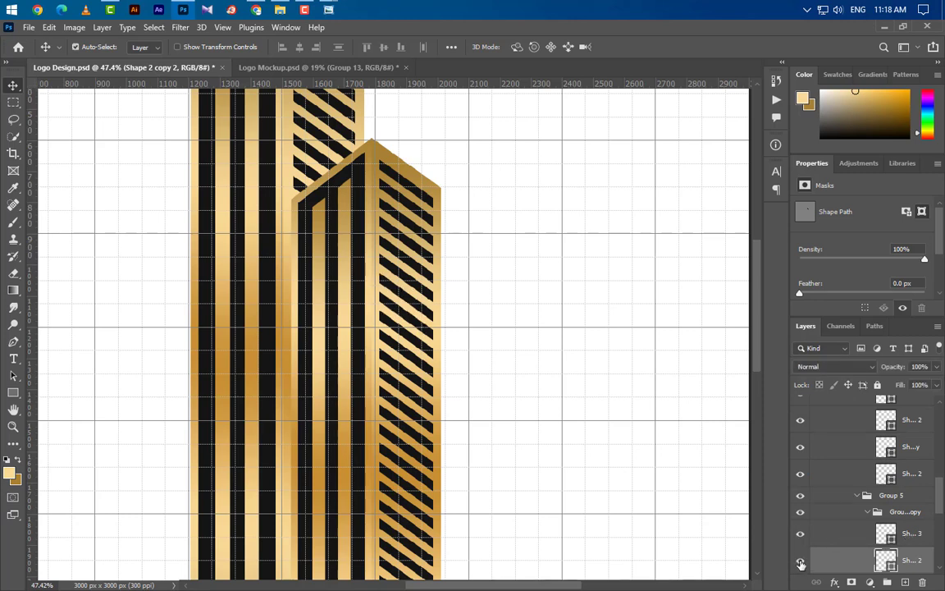
left_click(907, 538, "shift")
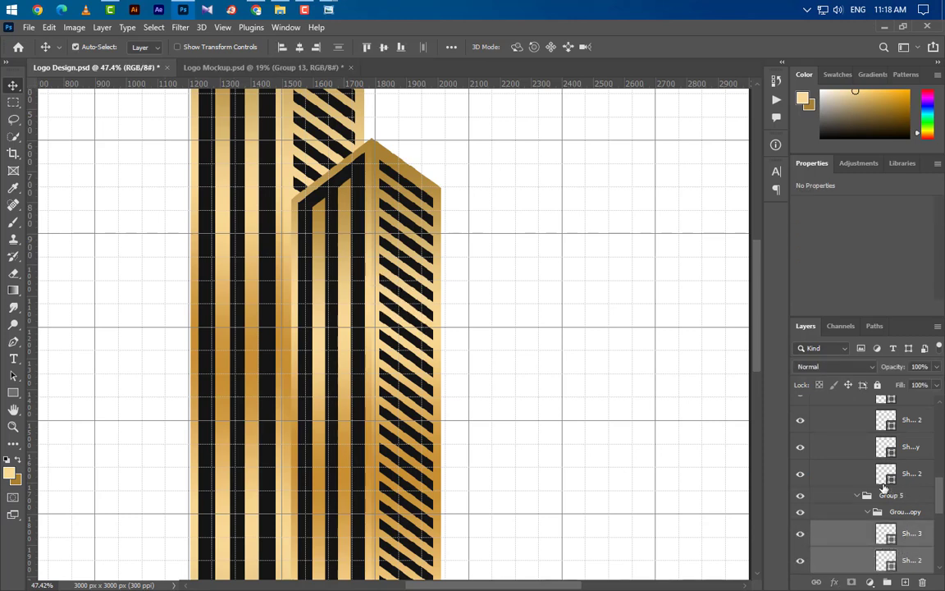
left_click(908, 476, "ctrl")
left_click(909, 446, "ctrl")
left_click(907, 421, "ctrl")
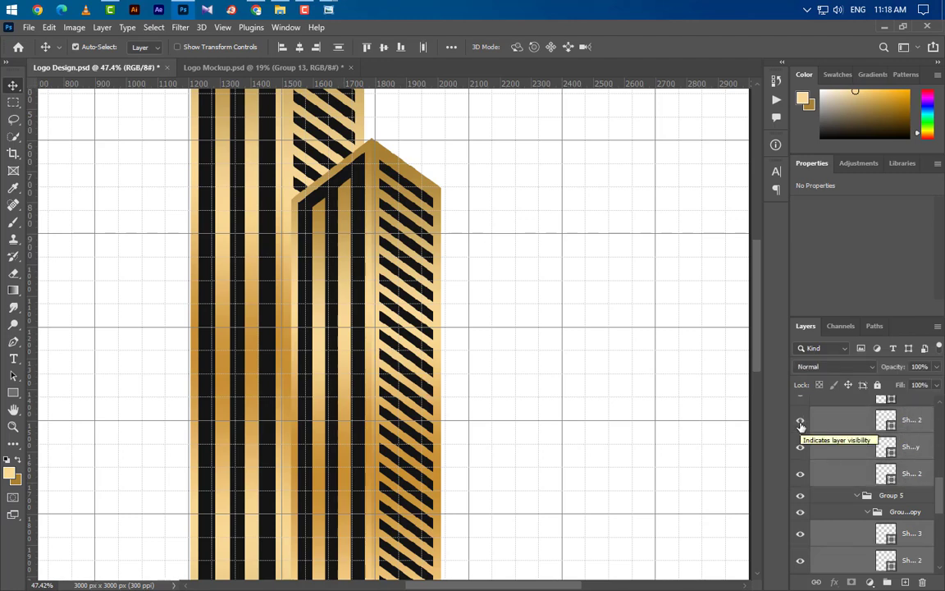
left_click(922, 581)
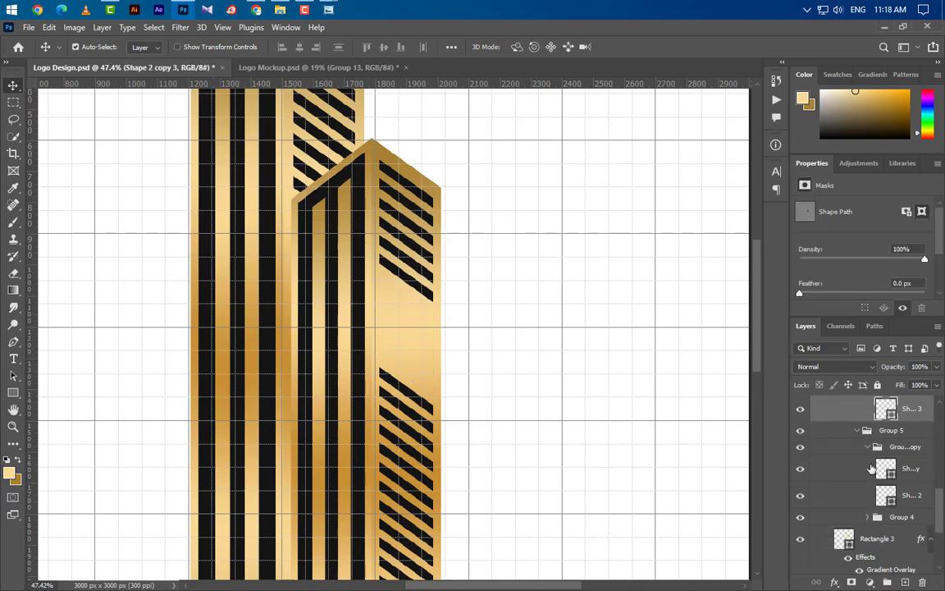
key("Delete")
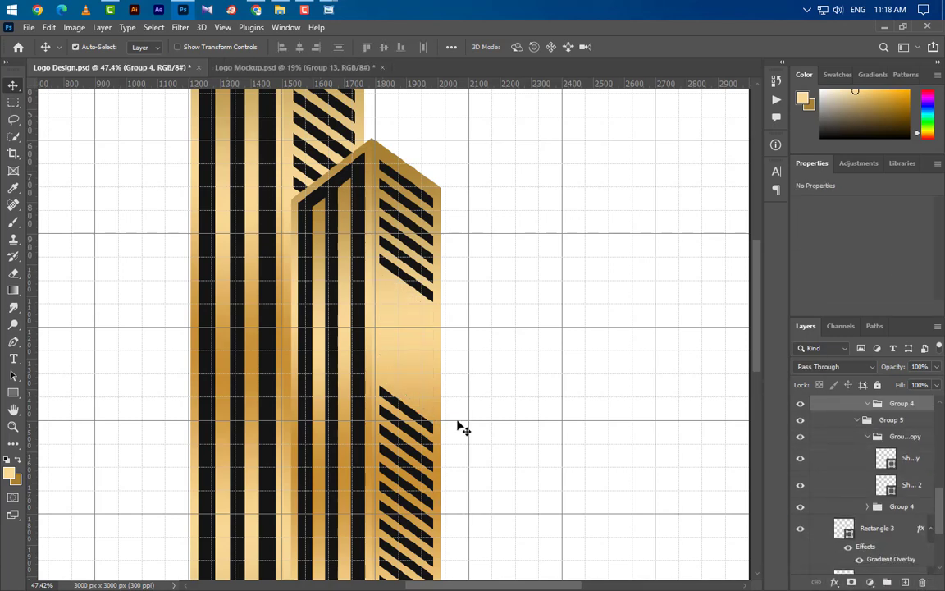
Duplicate the shorter tower's group, move the copy to its lower right and scale it down to about 67.5%
scroll(425, 326, "down", 6)
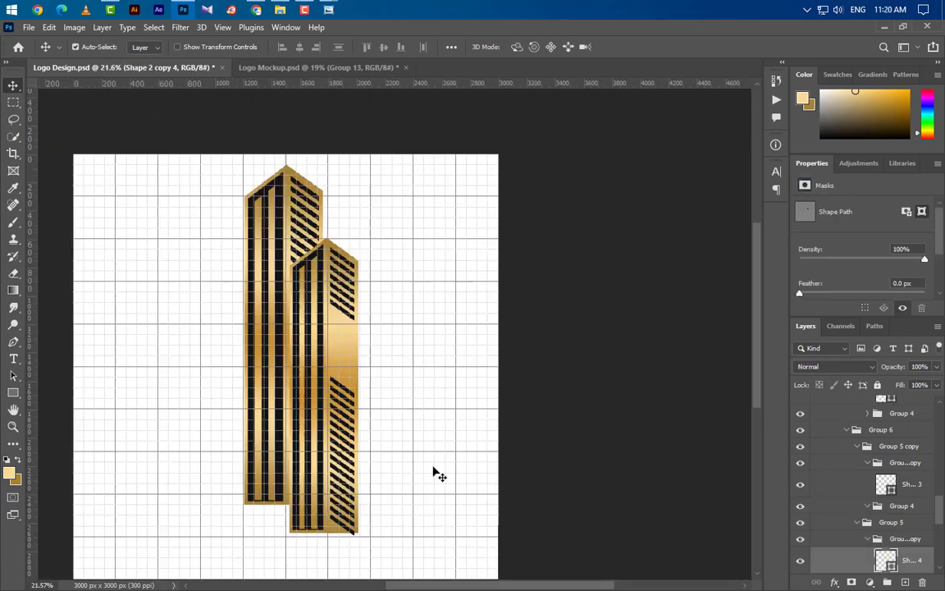
scroll(853, 477, "up", 8)
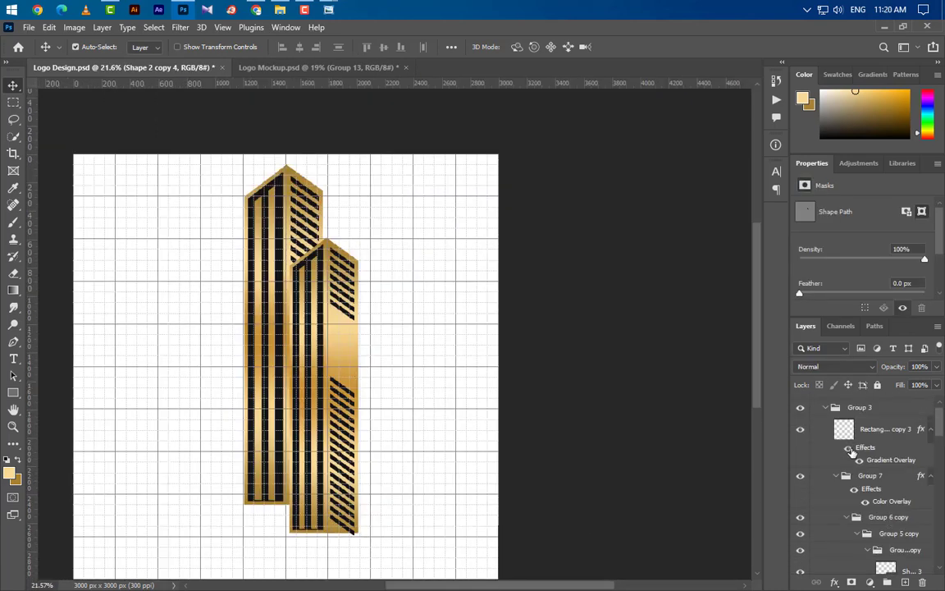
left_click(825, 437)
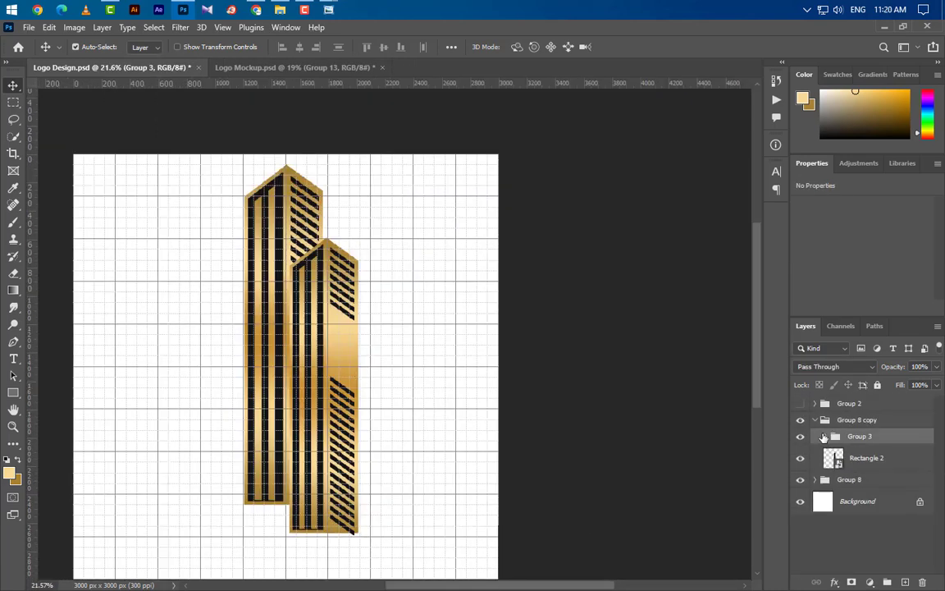
left_click(814, 420)
left_click_drag(908, 427, 905, 582)
key("ctrl+t")
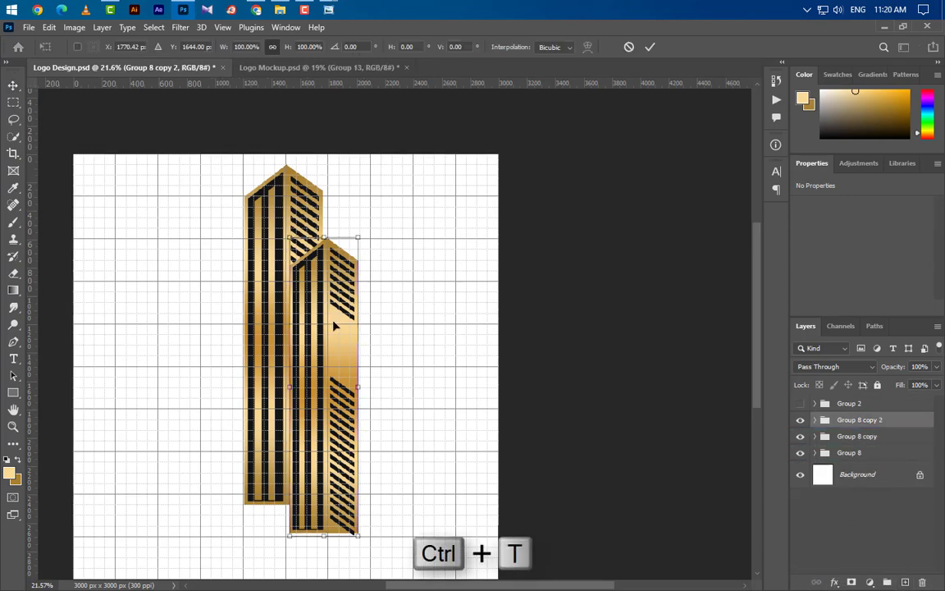
left_click_drag(337, 327, 410, 336)
left_click_drag(400, 246, 365, 361)
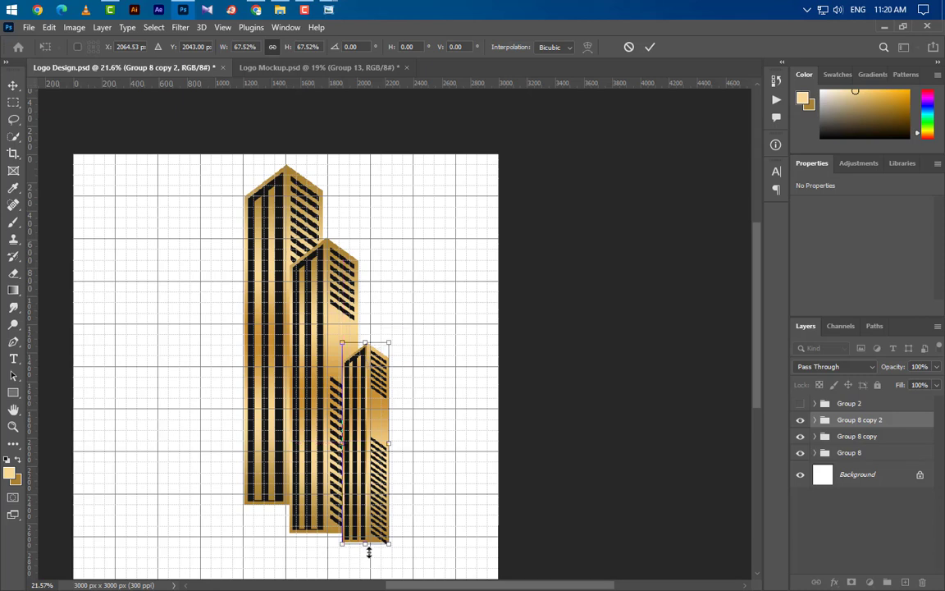
Refine the small tower copy to 64.96% scale and place it at about X 2046, Y 2016 px
left_click_drag(362, 549, 361, 541)
key("Left")
key("Left")
key("Left")
key("Left")
key("Left")
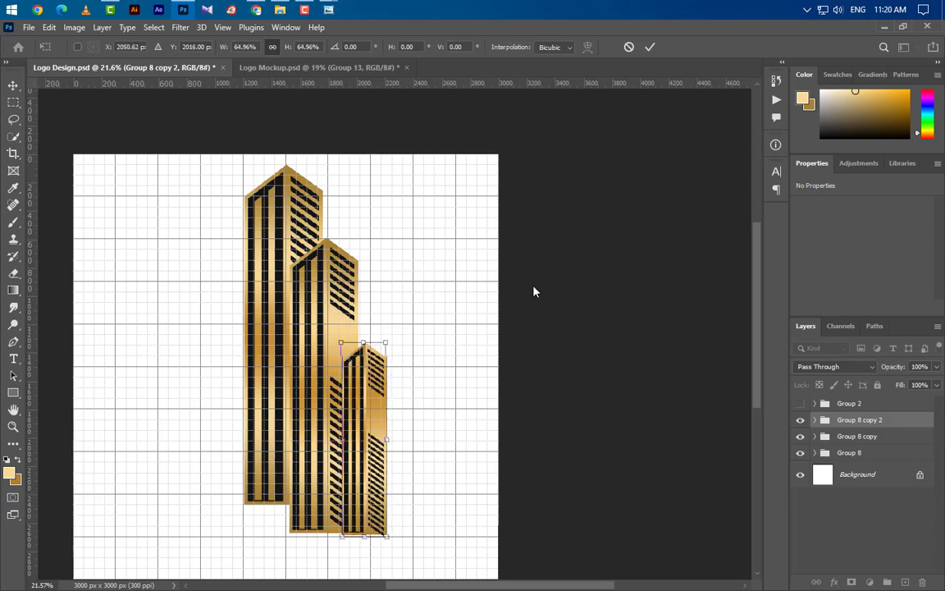
key("Right")
key("Right")
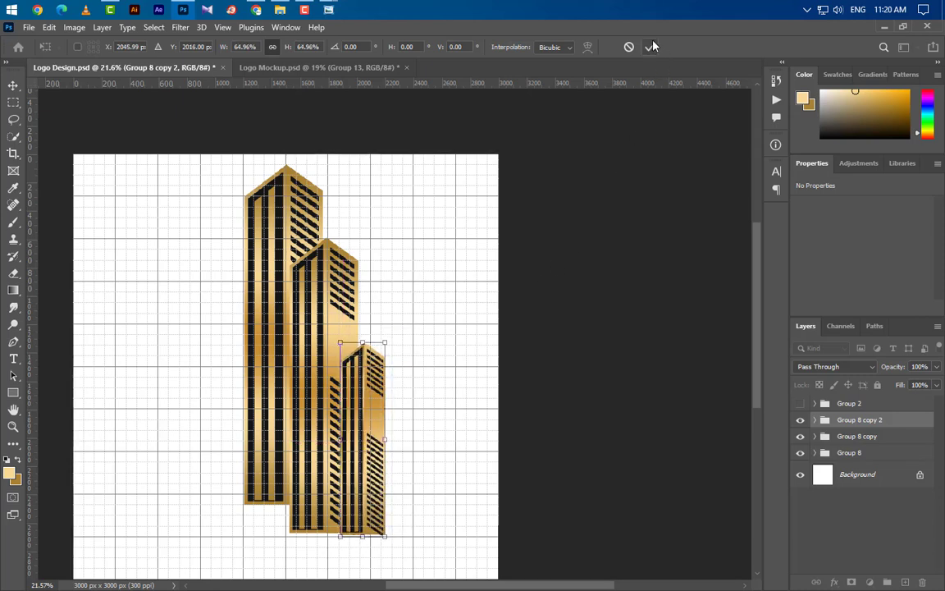
left_click(650, 46)
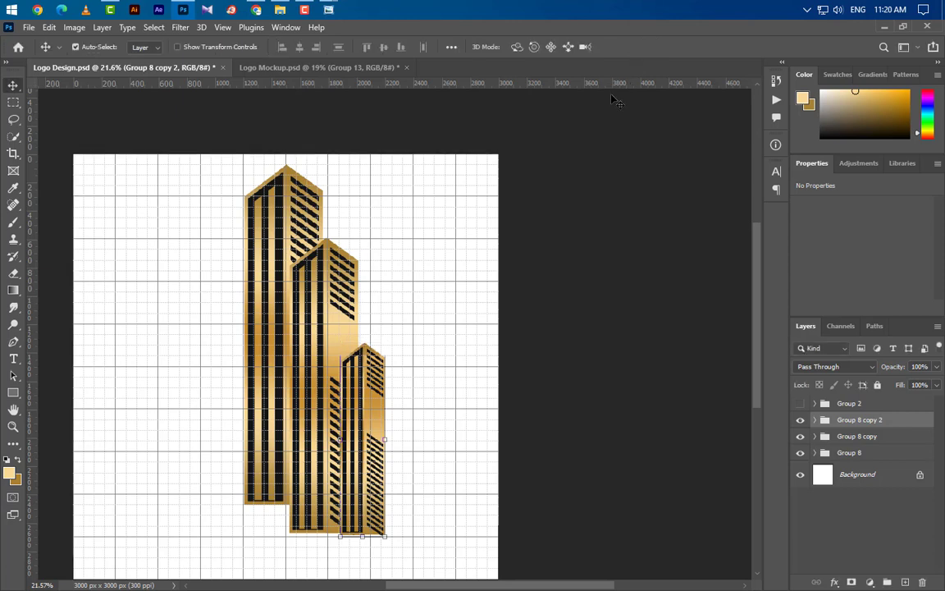
Delete both diagonal stripe groups from the smallest tower's right face, leaving it plain gold
left_click(376, 390)
scroll(840, 508, "up", 5)
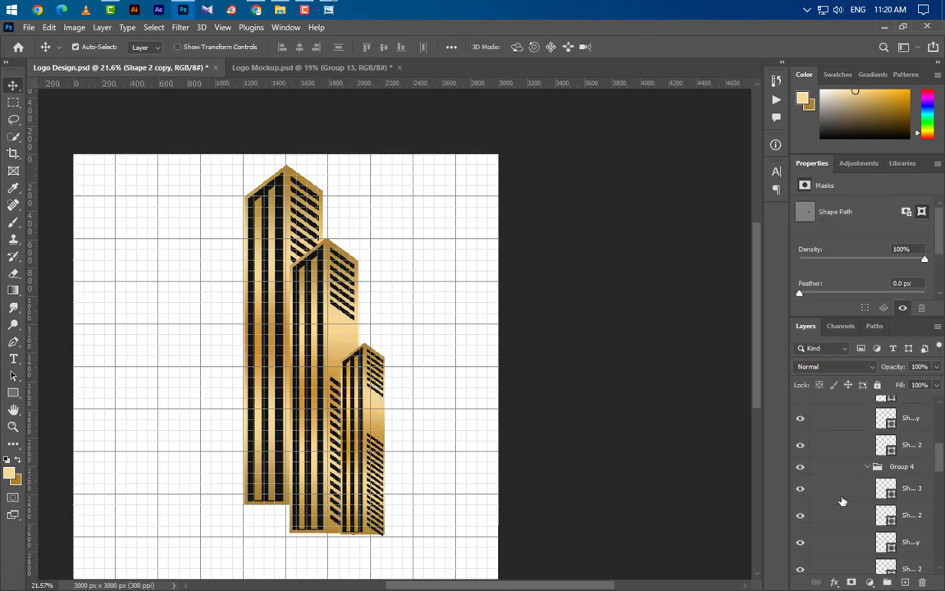
left_click(846, 475)
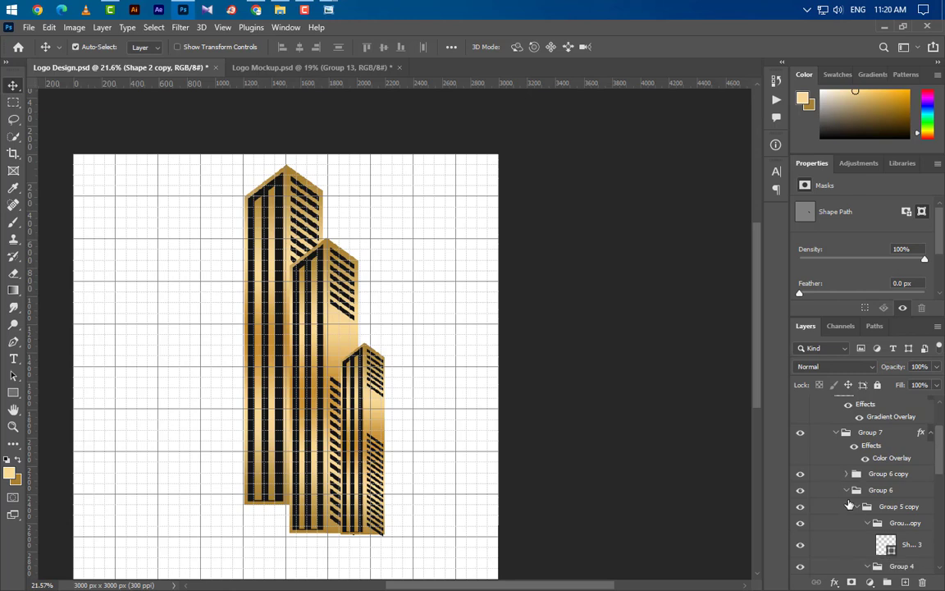
left_click(847, 490)
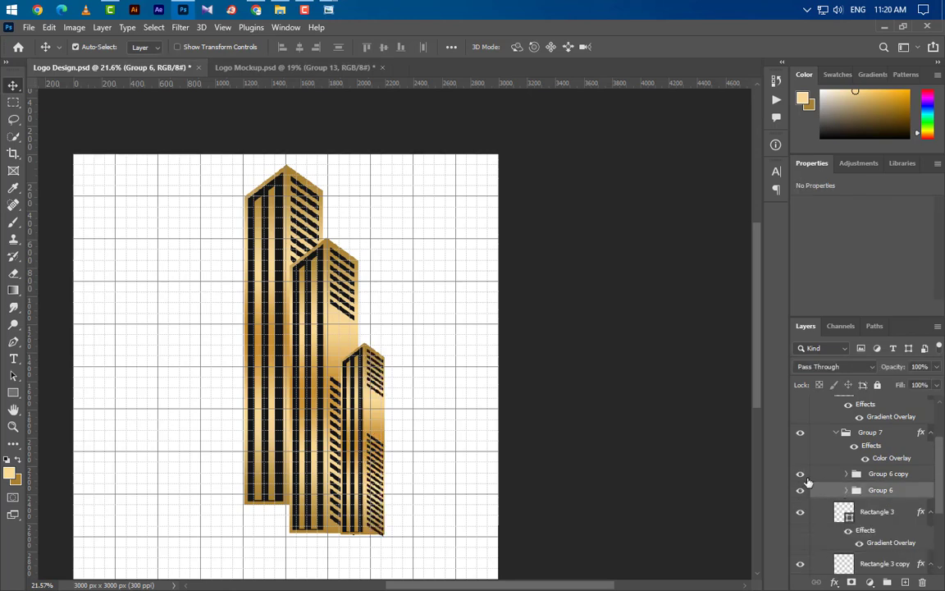
left_click(899, 481, "ctrl")
left_click_drag(900, 480, 922, 582)
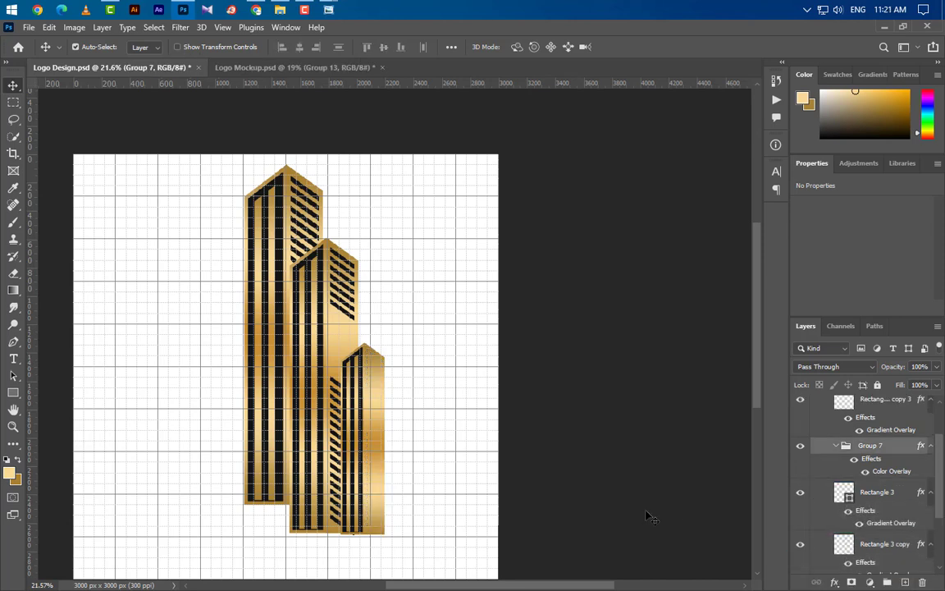
Duplicate the second-tallest tower's group, flip the copy horizontally and move it to about X 2250, Y 2028 px, behind the smallest tower
left_click(877, 492)
scroll(861, 474, "up", 4)
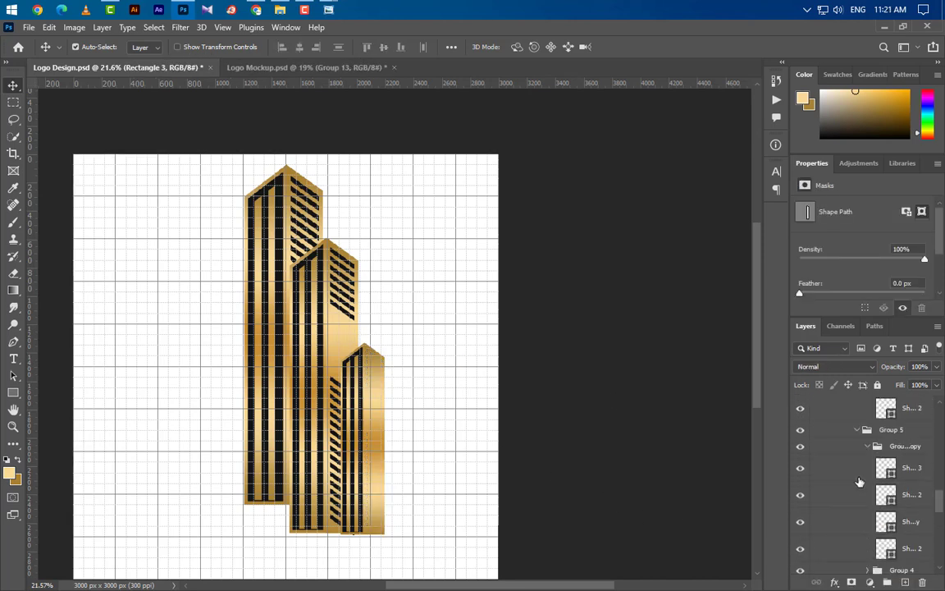
scroll(861, 473, "up", 10)
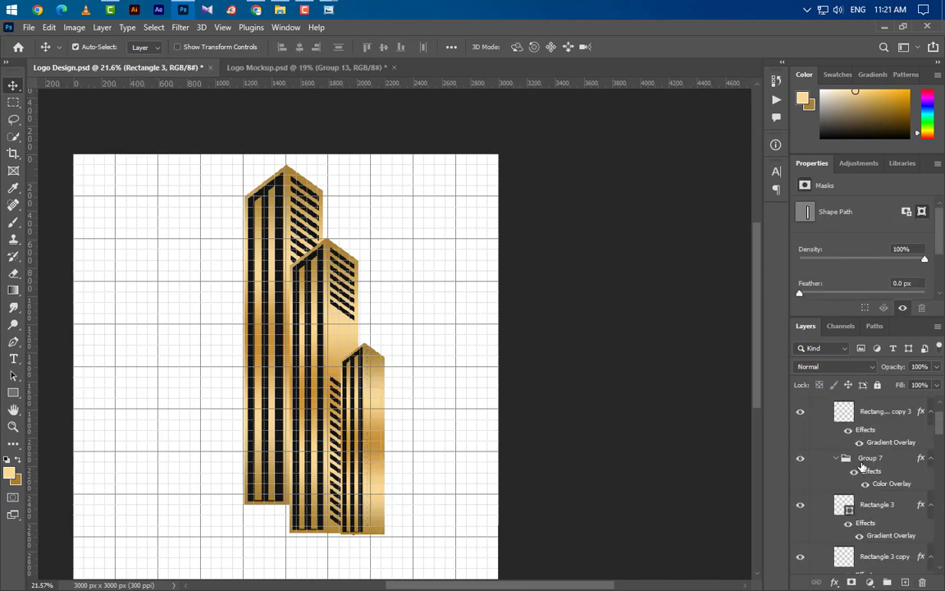
left_click(814, 420)
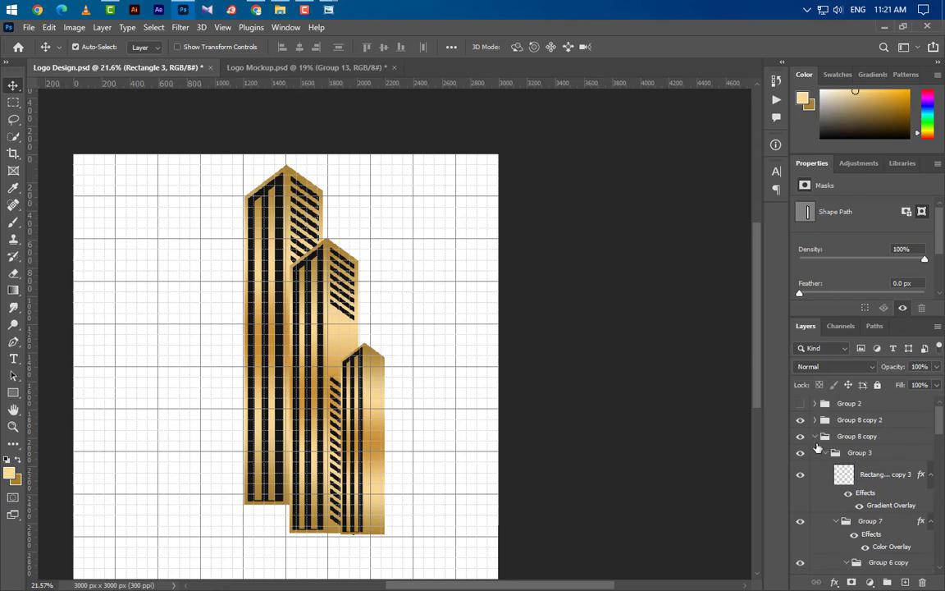
left_click(815, 437)
left_click(799, 436)
left_click(800, 436)
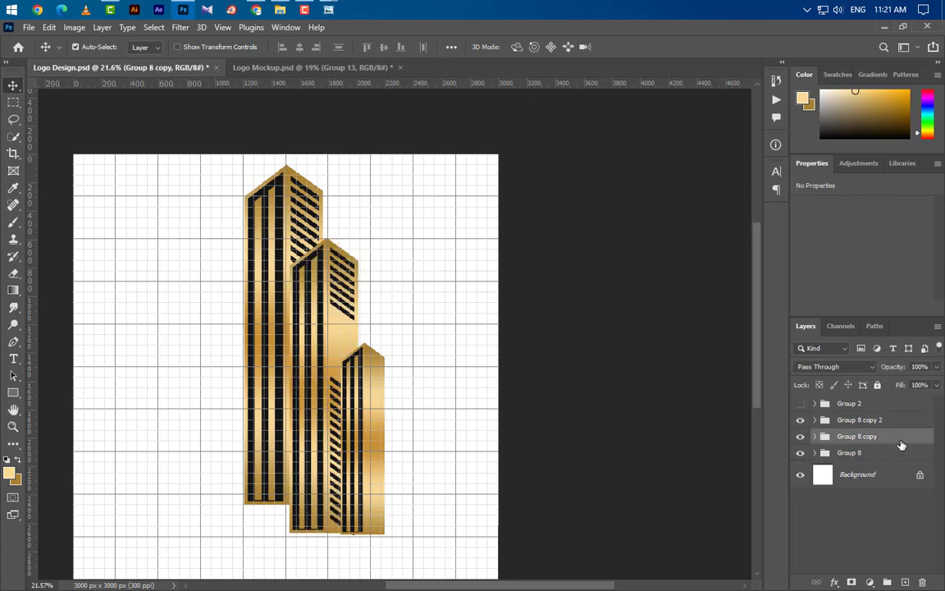
left_click_drag(901, 438, 861, 437)
key("ctrl+t")
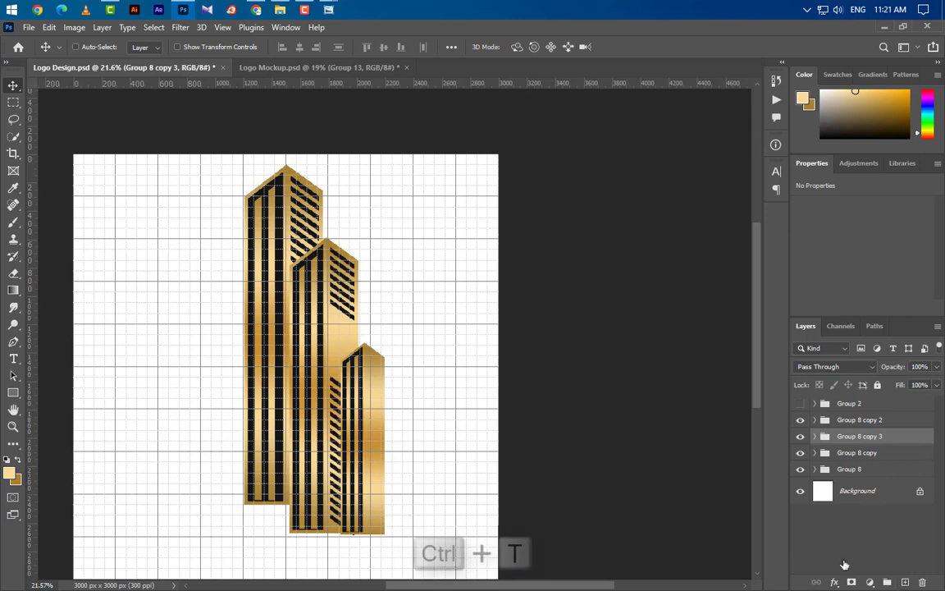
right_click(314, 415)
left_click(345, 395)
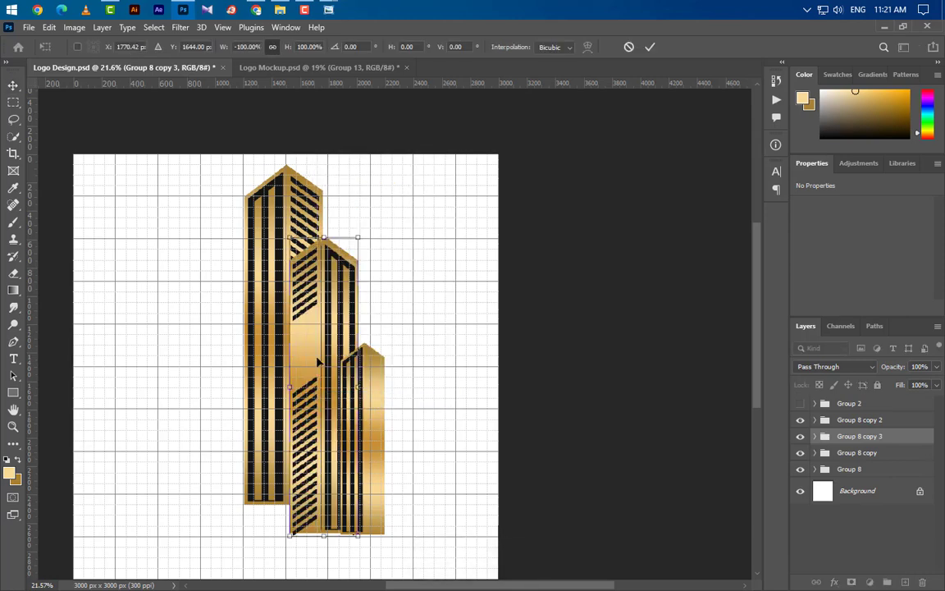
left_click_drag(343, 365, 388, 429)
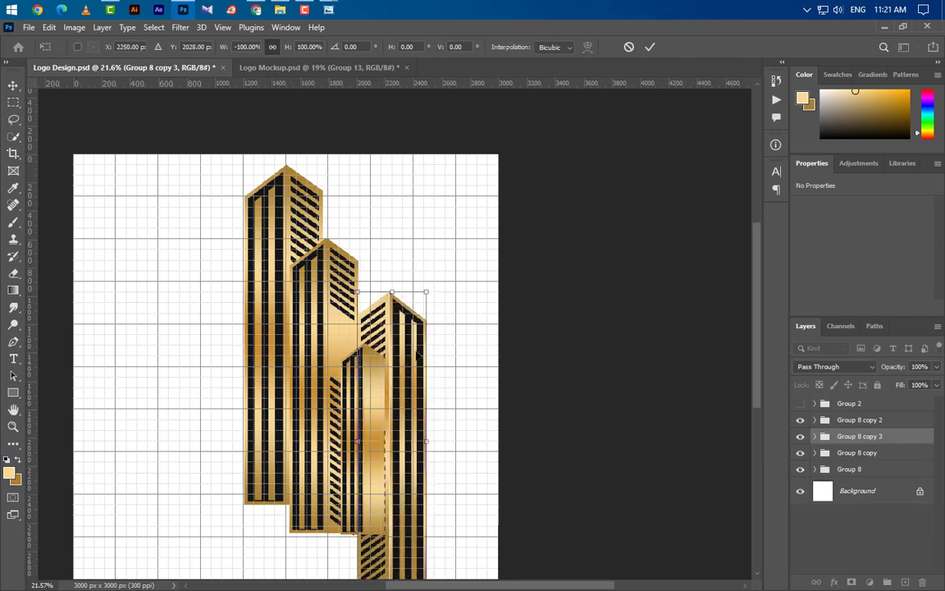
Scale the mirrored tower to 81.91% and shift it left to about X 2212, Y 1838 px, against the second-tallest tower
scroll(415, 324, "down", 3)
left_click_drag(399, 511, 400, 483)
scroll(408, 460, "up", 5)
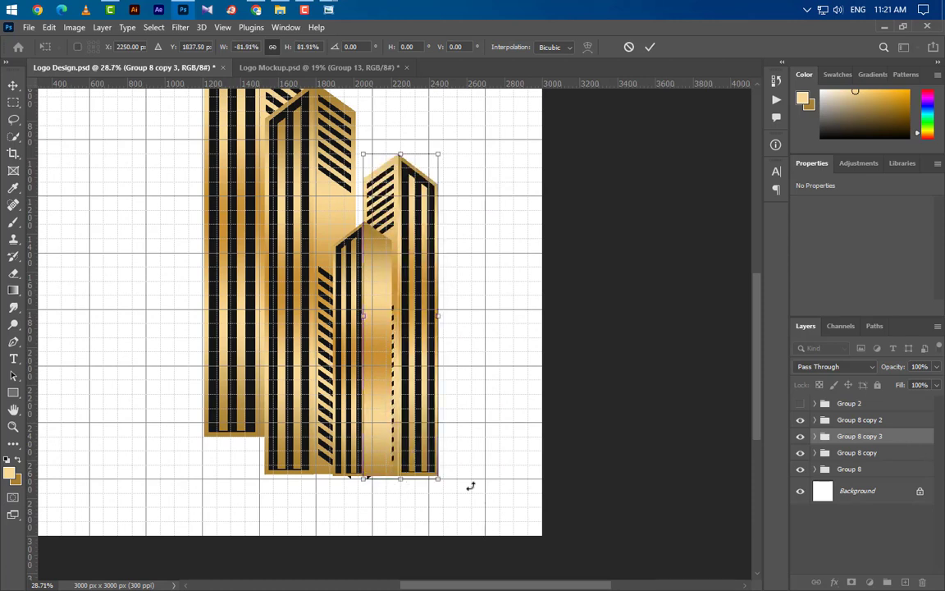
key("Left")
key("Left")
key("Left")
key("Left")
key("Left")
key("Left")
key("Left")
key("Left")
key("Left")
key("Left")
key("Left")
key("Left")
key("Left")
key("Left")
key("Left")
key("Left")
key("Left")
key("Left")
key("Left")
key("Left")
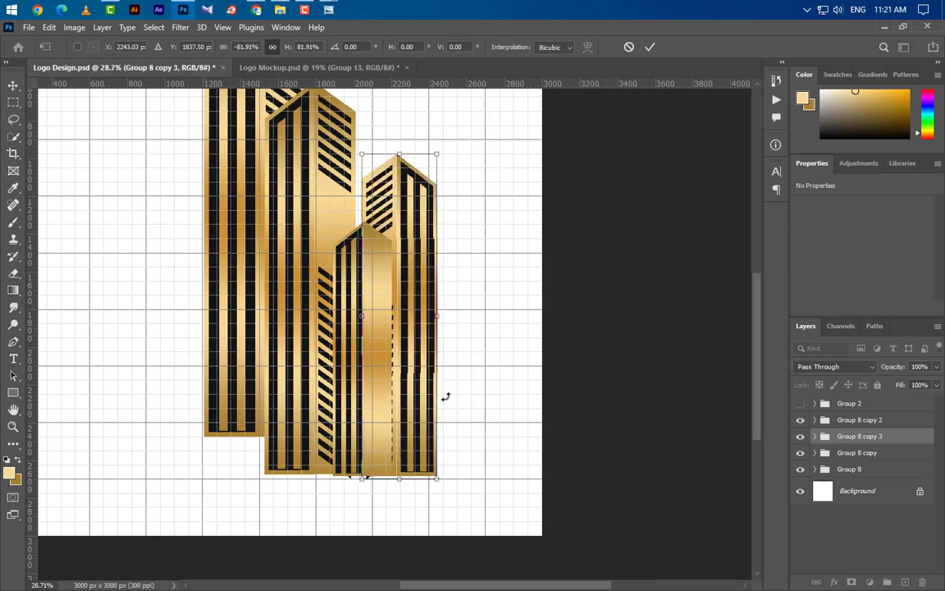
key("Left")
key("Left")
key("Left")
key("Left")
key("Left")
key("Left")
key("Left")
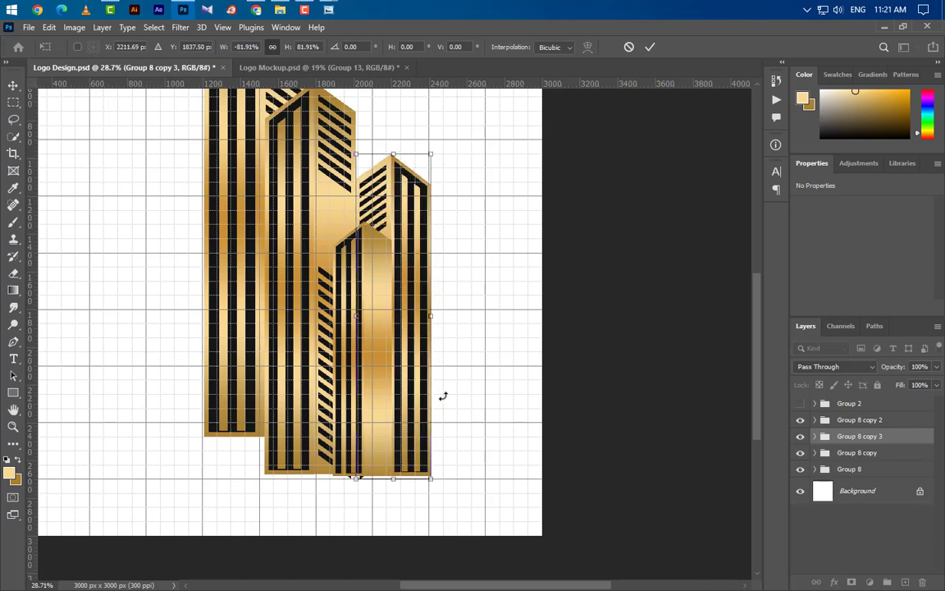
left_click(650, 48)
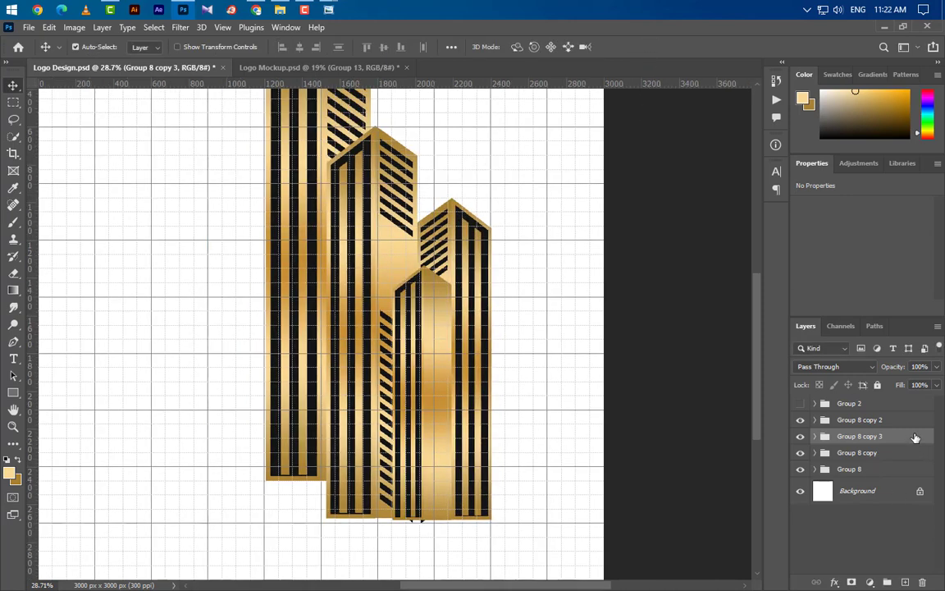
Duplicate the mirrored tower's group, flip the copy horizontally, scale it to 79.38% and place it lower right at about X 2467, Y 2250 px
left_click_drag(859, 436, 906, 582)
key("ctrl+t")
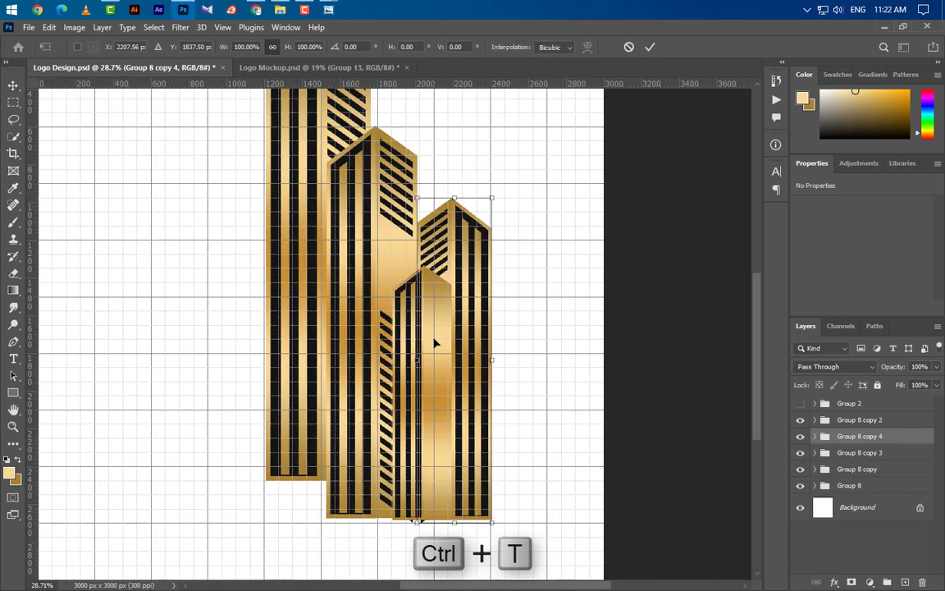
right_click(468, 263)
left_click(501, 515)
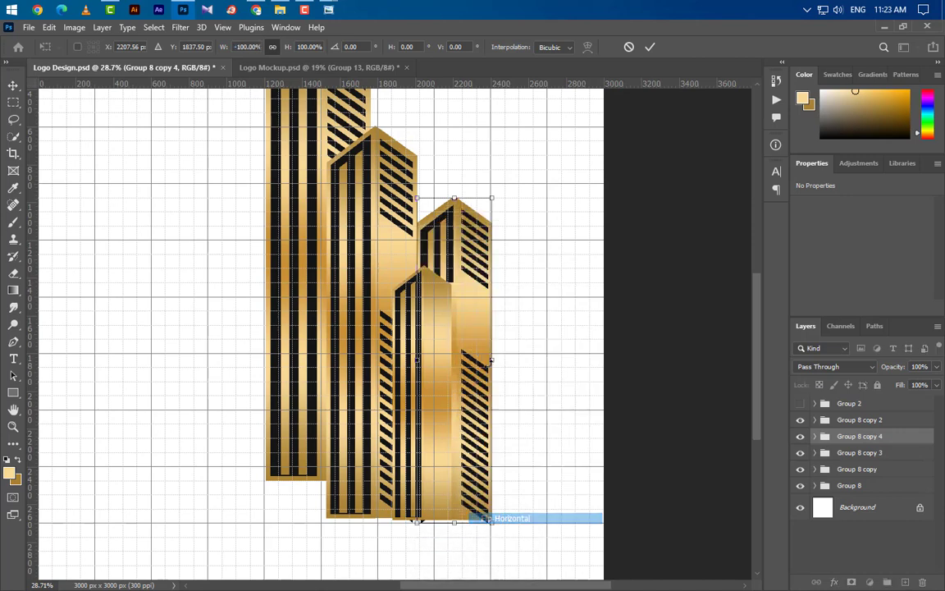
left_click_drag(454, 211, 456, 277)
left_click_drag(472, 318, 492, 320)
left_click_drag(491, 284, 517, 325)
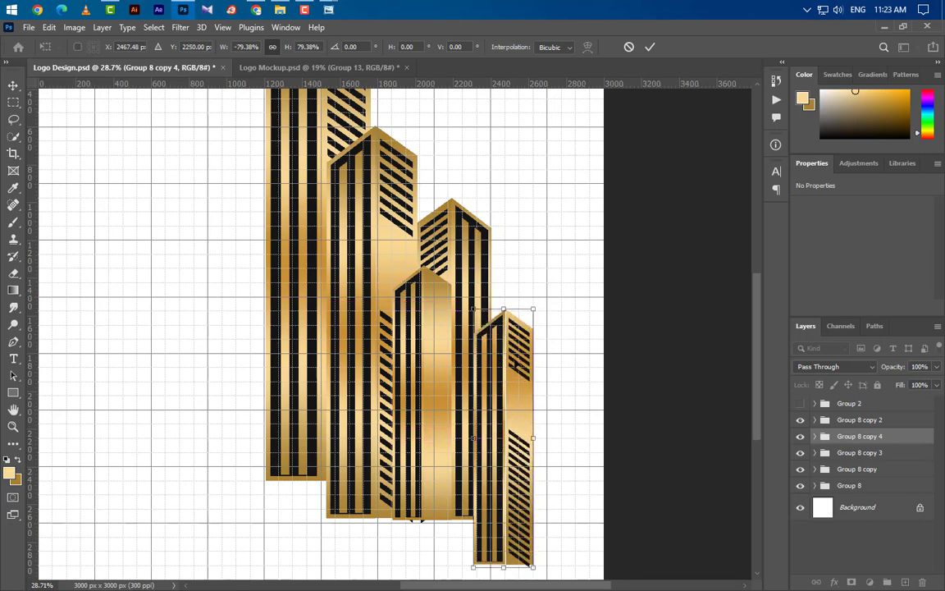
left_click(648, 49)
key("ctrl+0")
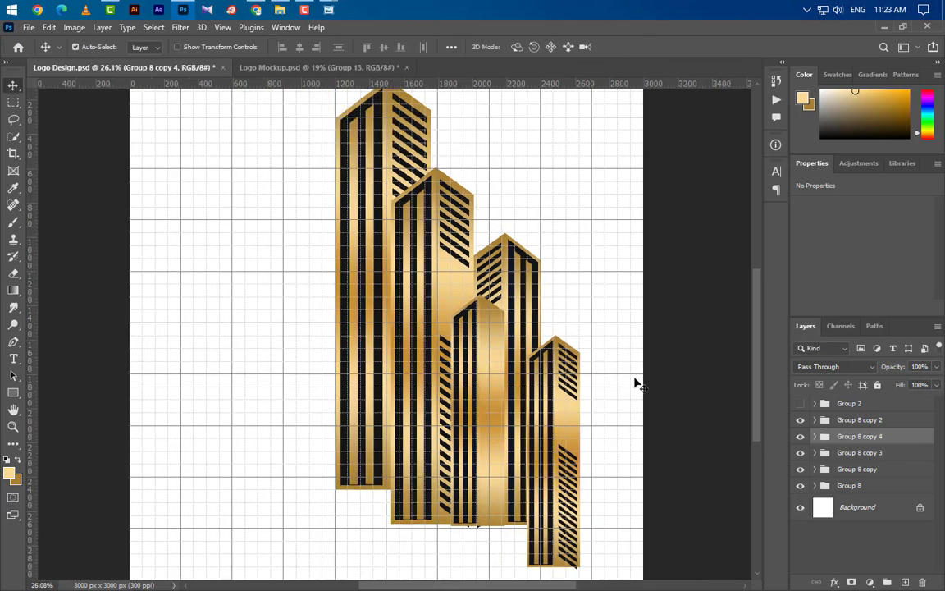
Duplicate the plain-faced tower's group, flip the copy horizontally, scale it to about 80.15% and place it at about X 2400, Y 2383 px
left_click(883, 420)
left_click_drag(918, 500, 905, 581)
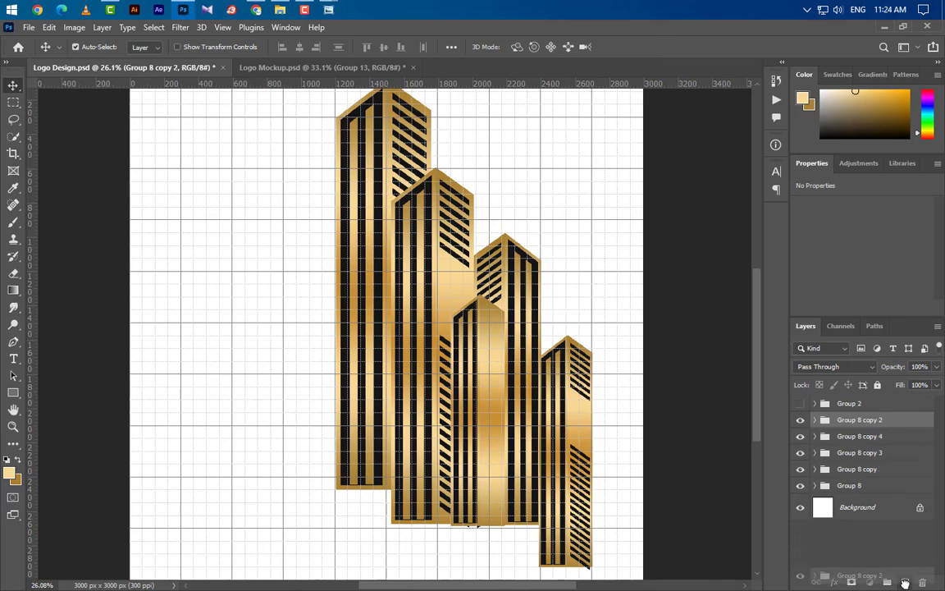
key("ctrl+t")
right_click(492, 443)
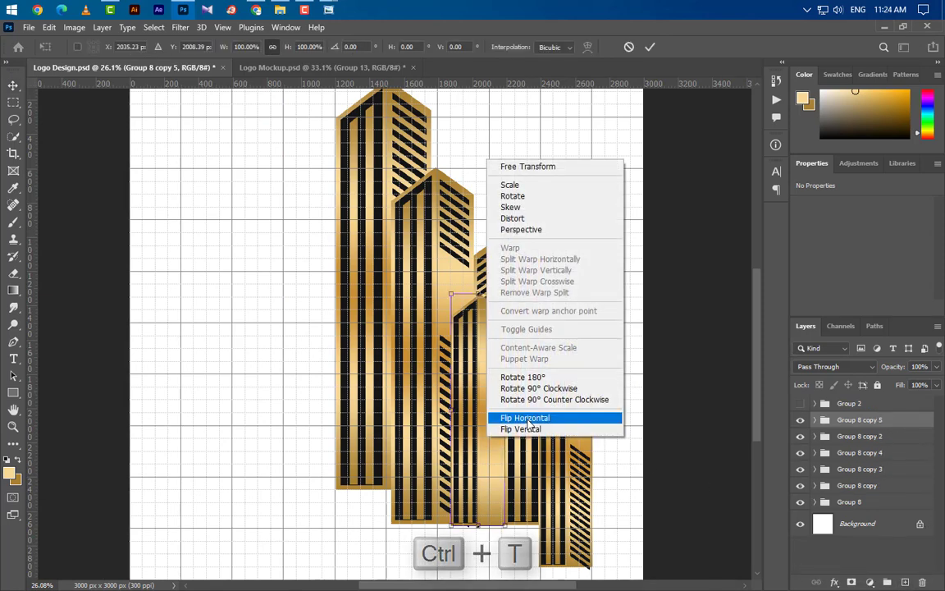
left_click(496, 416)
left_click_drag(474, 399, 537, 476)
scroll(605, 435, "down", 3)
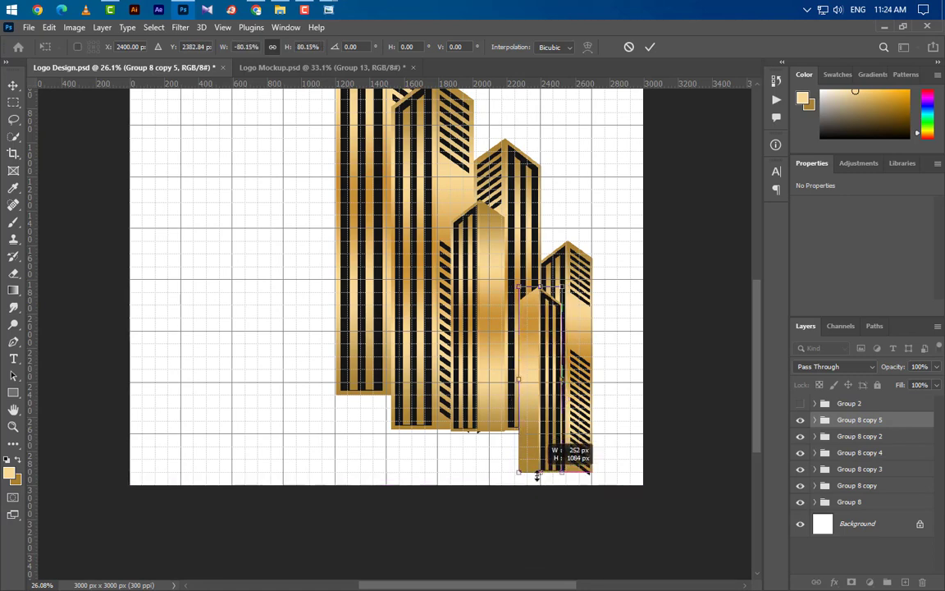
Nudge the flipped plain-faced tower right to about X 2413, Y 2383 px and apply the transform
scroll(568, 360, "up", 5)
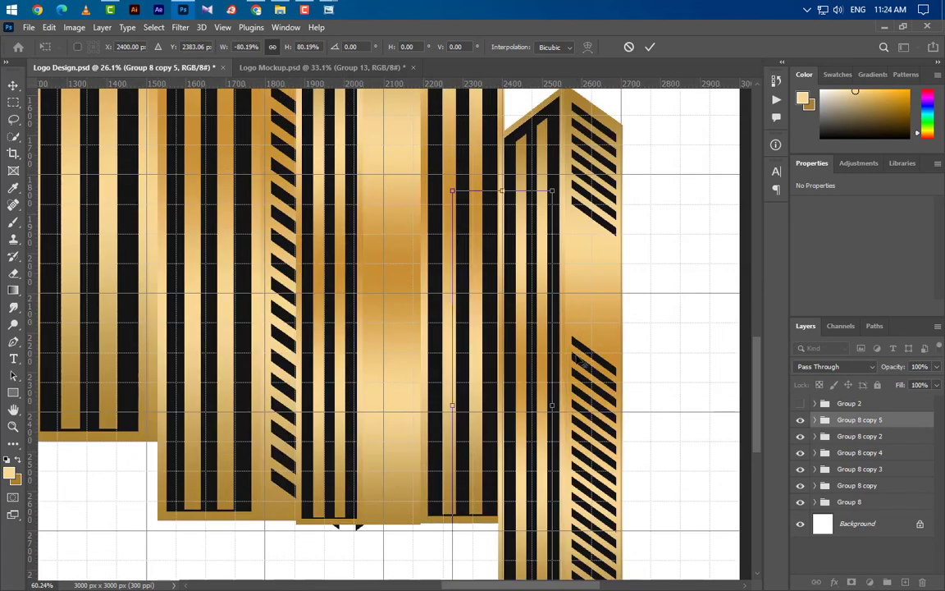
key("Right")
key("Right")
key("Right")
key("Right")
key("Right")
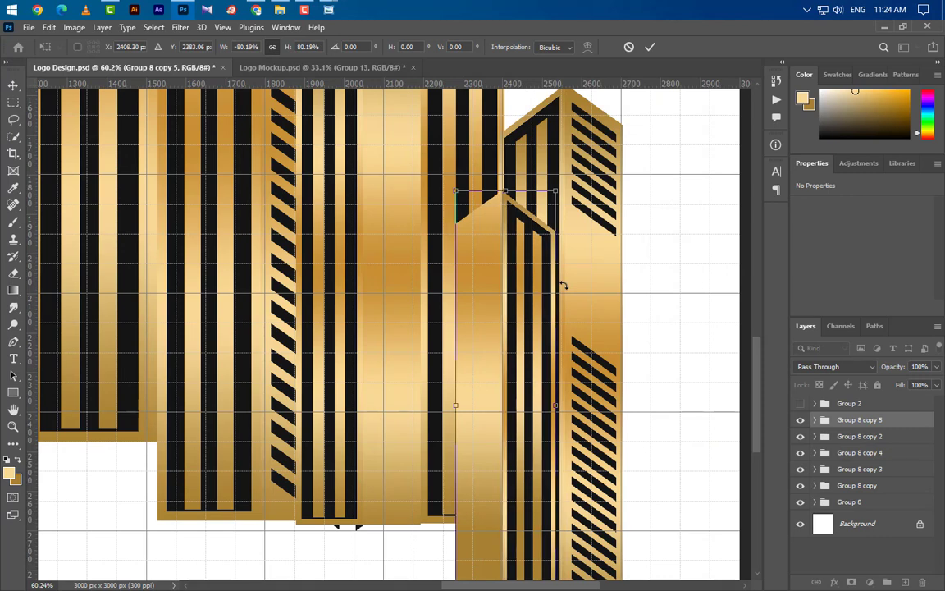
key("Right")
key("Right")
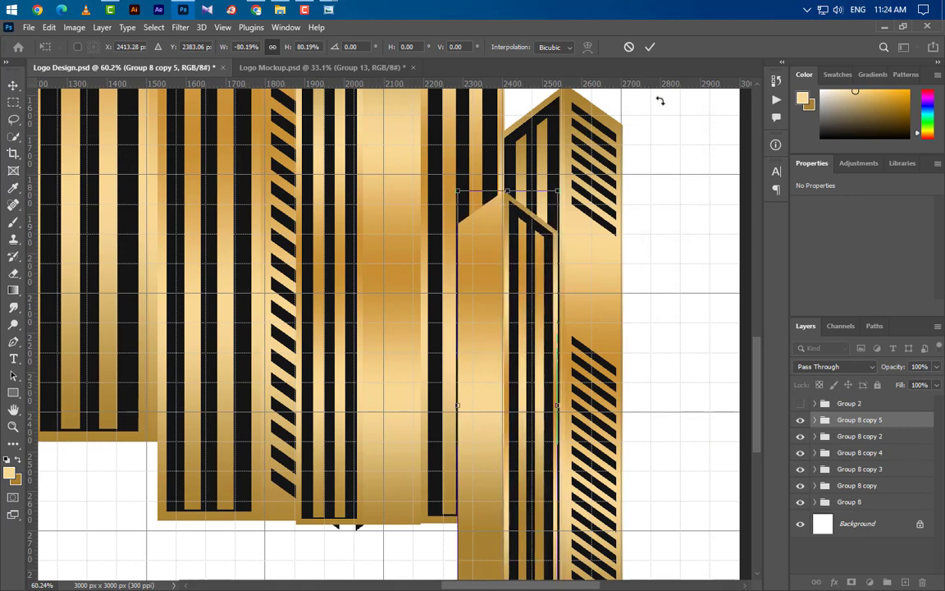
left_click(648, 46)
Duplicate the rightmost striped tower's group (Group 8 copy 4) and move the copy right and down to about X 2688, Y 2317 px
scroll(601, 238, "down", 4)
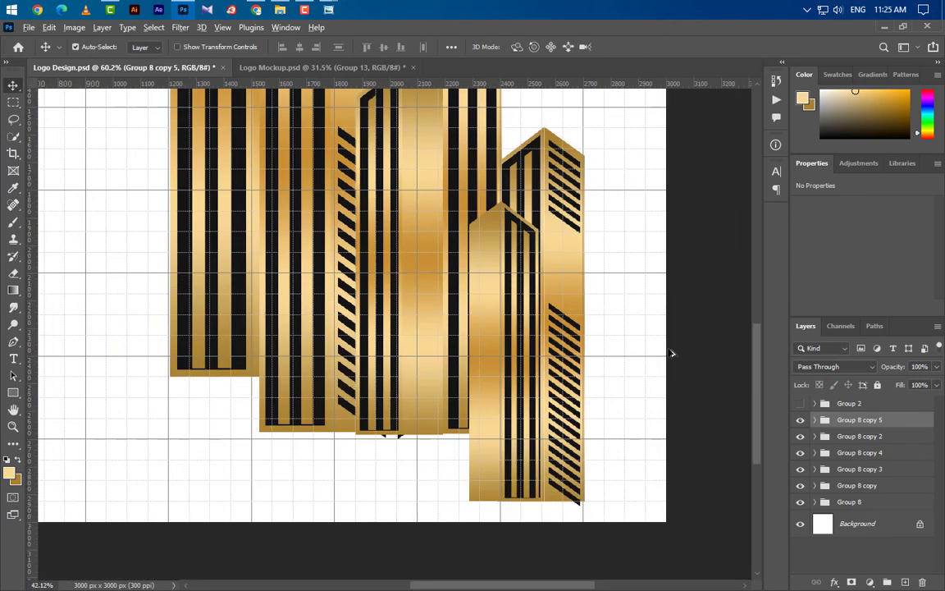
scroll(671, 352, "down", 2)
left_click(802, 440)
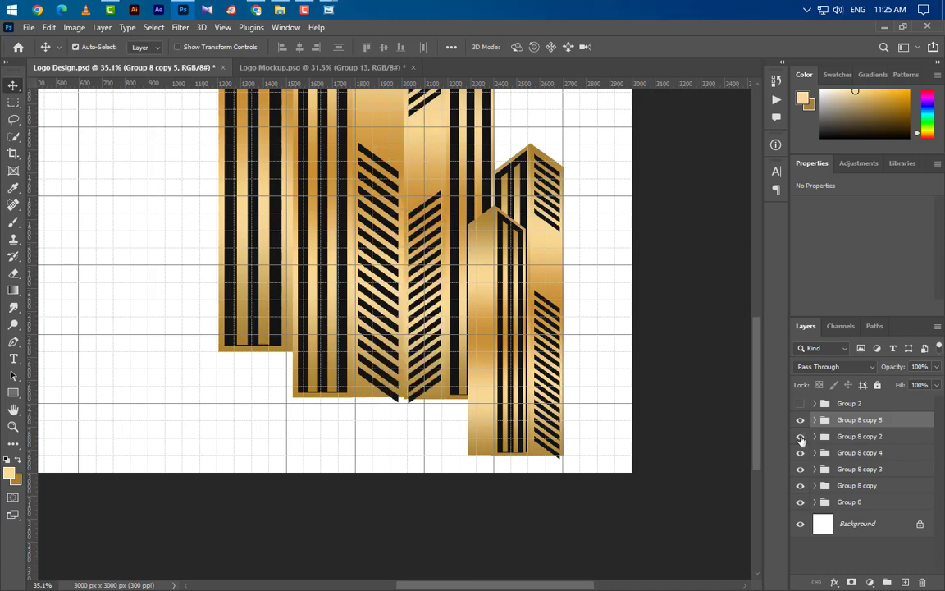
left_click(802, 439)
left_click(798, 456)
left_click(798, 456)
left_click(920, 458)
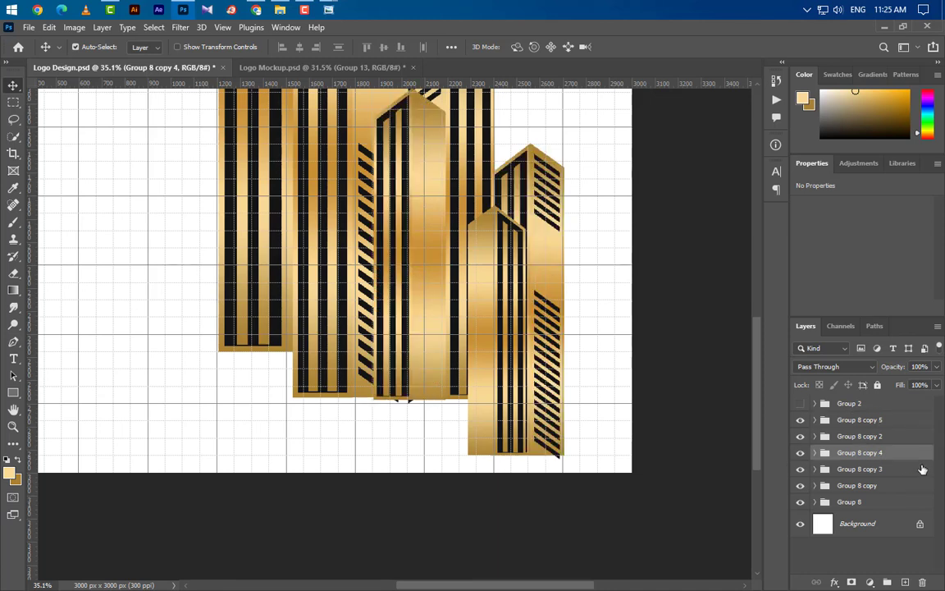
left_click_drag(922, 555, 904, 581)
key("ctrl+t")
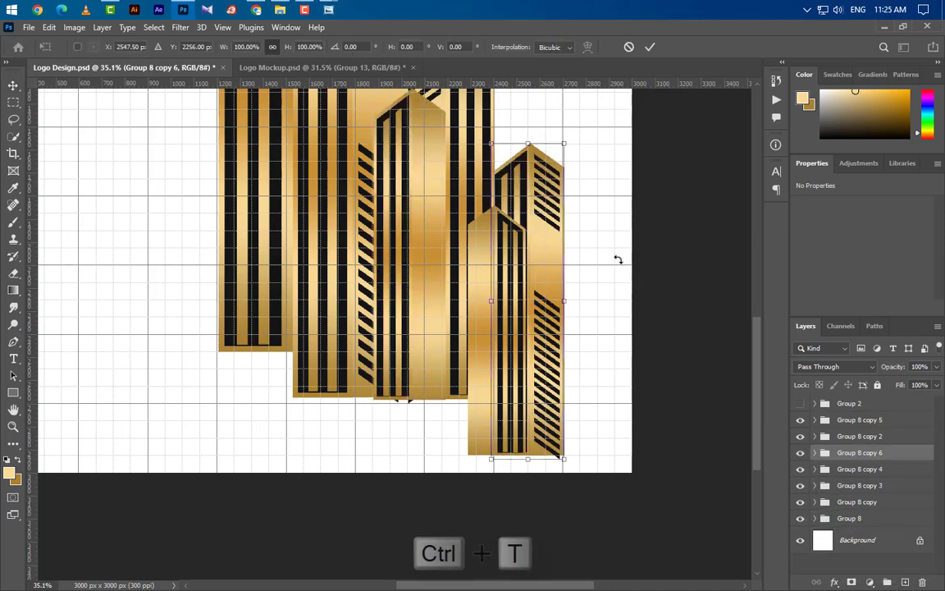
left_click_drag(532, 243, 563, 261)
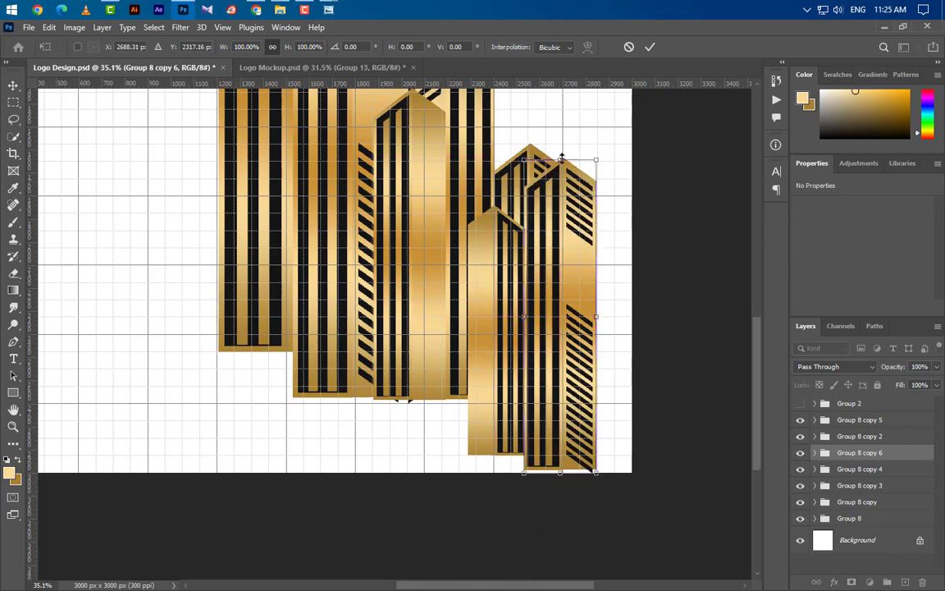
Scale the new rightmost tower down proportionally and shift it slightly so it overlaps the striped tower's lower right side
left_click_drag(561, 156, 563, 263)
mouse_move(573, 337)
left_mouse_down()
mouse_move(584, 344)
mouse_move(578, 340)
left_mouse_up()
left_click(649, 47)
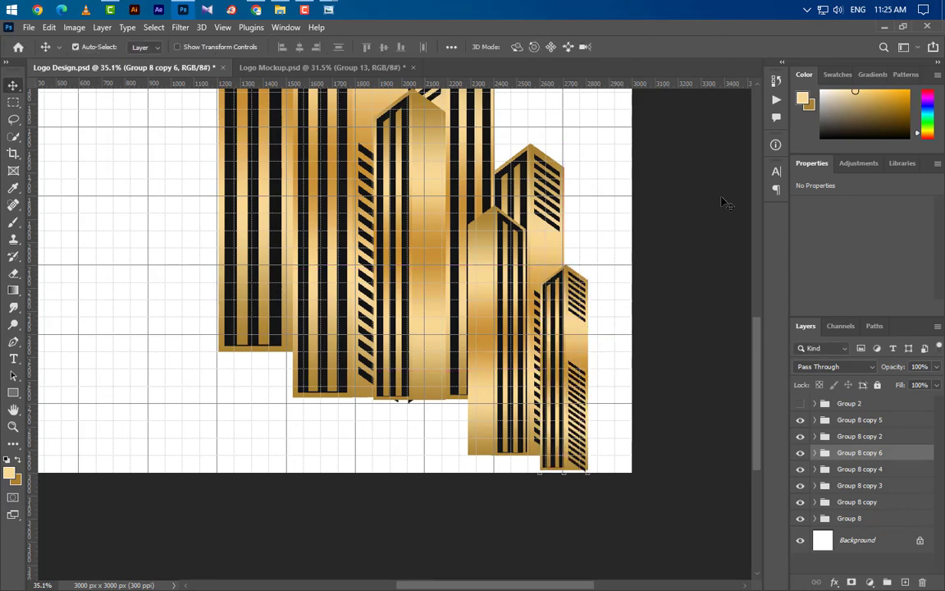
Group all the tower groups except the tallest central tower, Group 8, into a single group
scroll(454, 440, "down", 4)
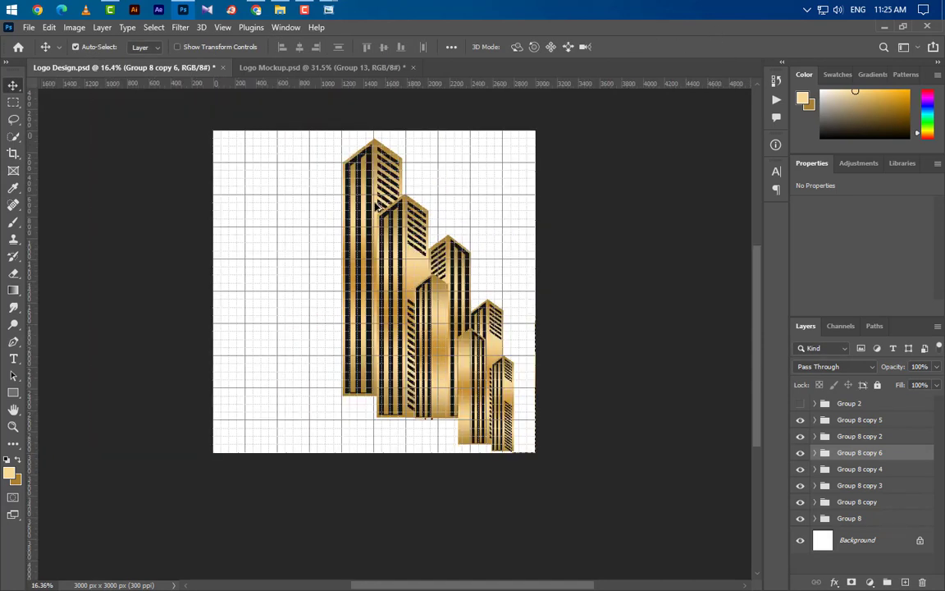
scroll(385, 207, "up", 3)
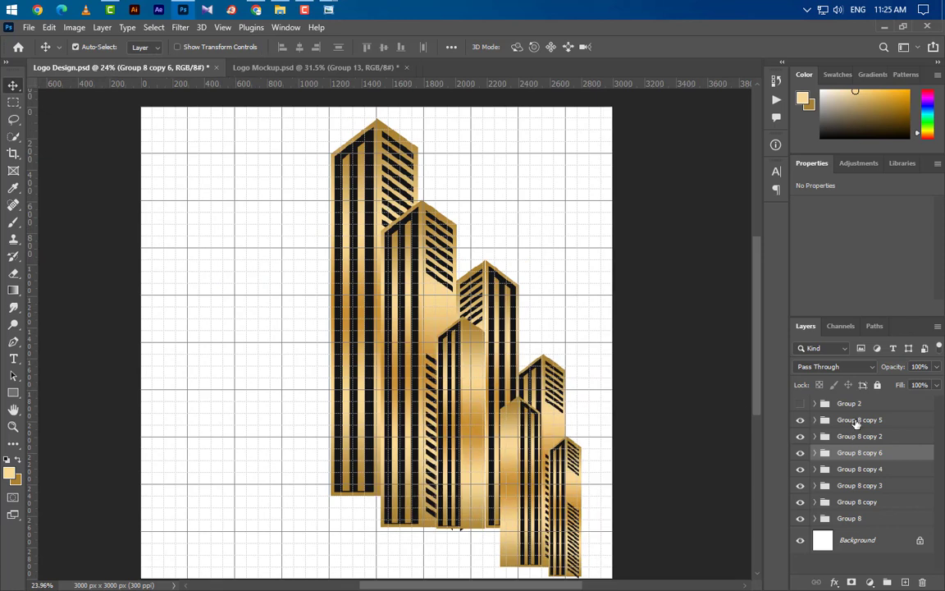
left_click(800, 519)
left_click(801, 519)
left_click(879, 502, "ctrl")
left_click(882, 485, "ctrl")
left_click(887, 469, "ctrl")
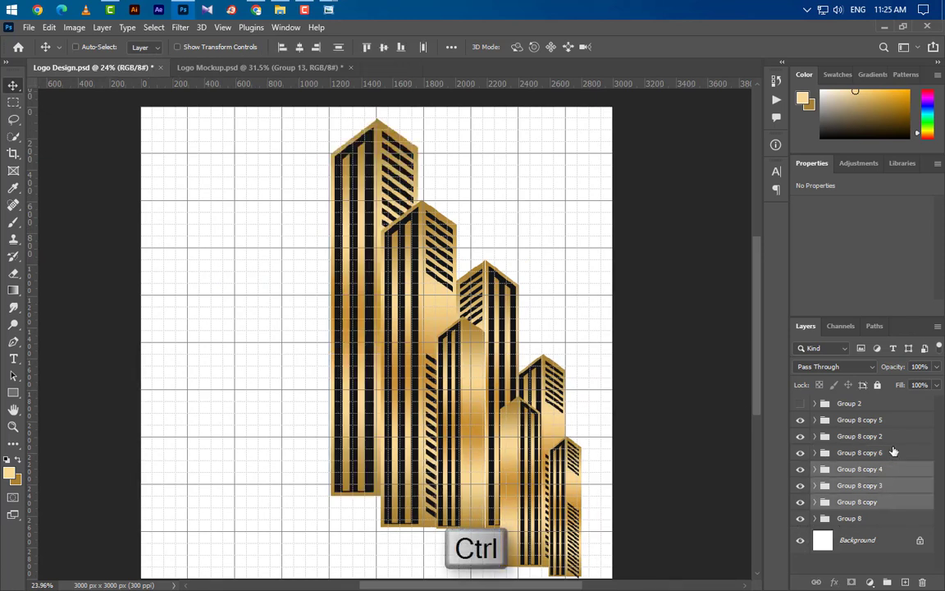
left_click(894, 435, "ctrl")
left_click(894, 420, "ctrl")
key("ctrl+g")
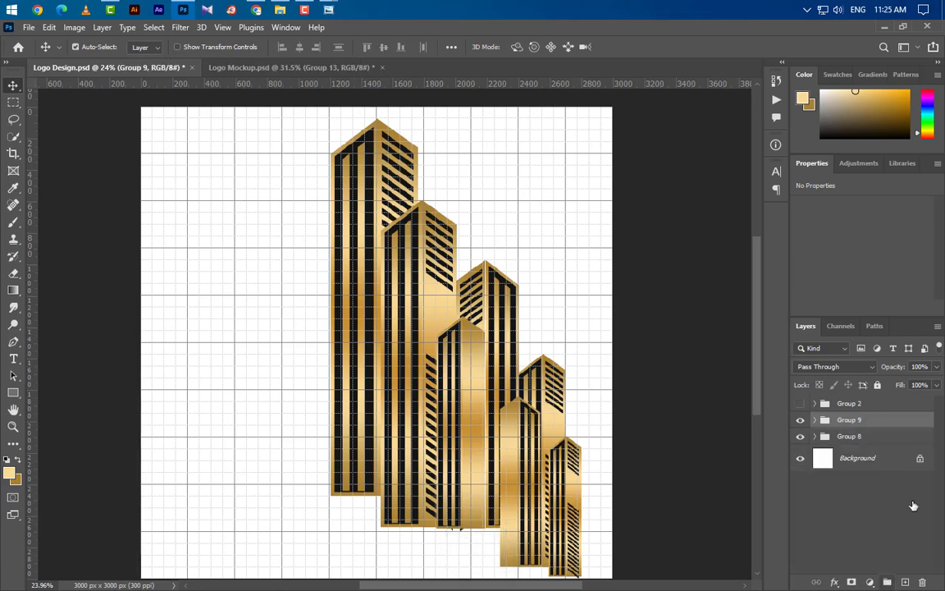
Duplicate the grouped right-hand towers, flip the copy horizontally and move it left of the tallest tower to about X 568, Y 1604 px
left_click_drag(907, 433, 907, 581)
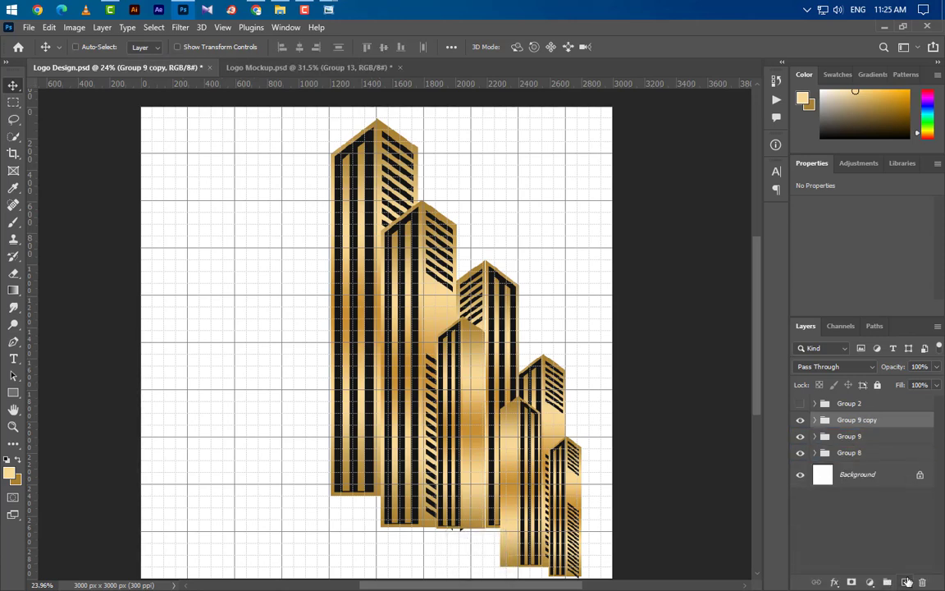
key("ctrl+t")
right_click(525, 379)
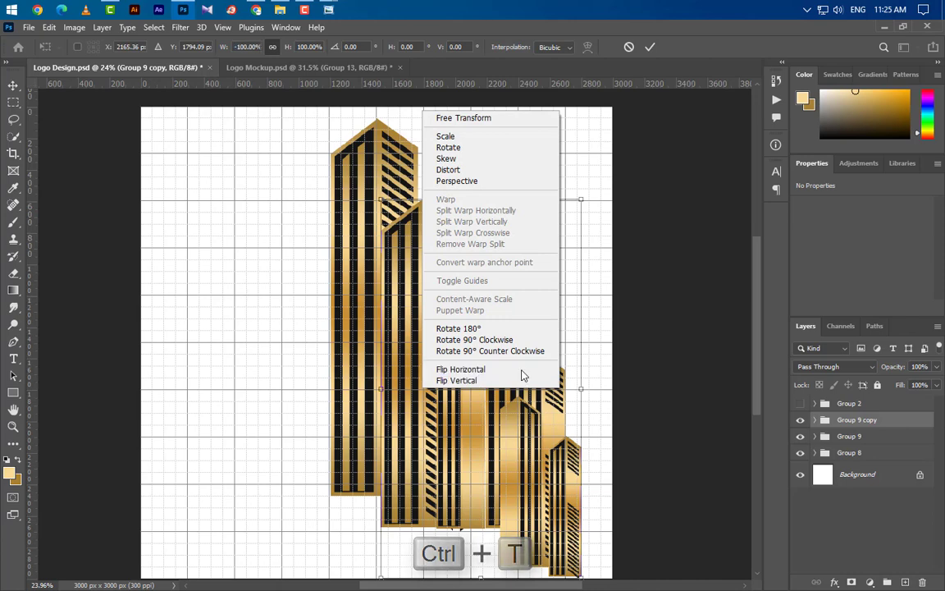
left_click(522, 370)
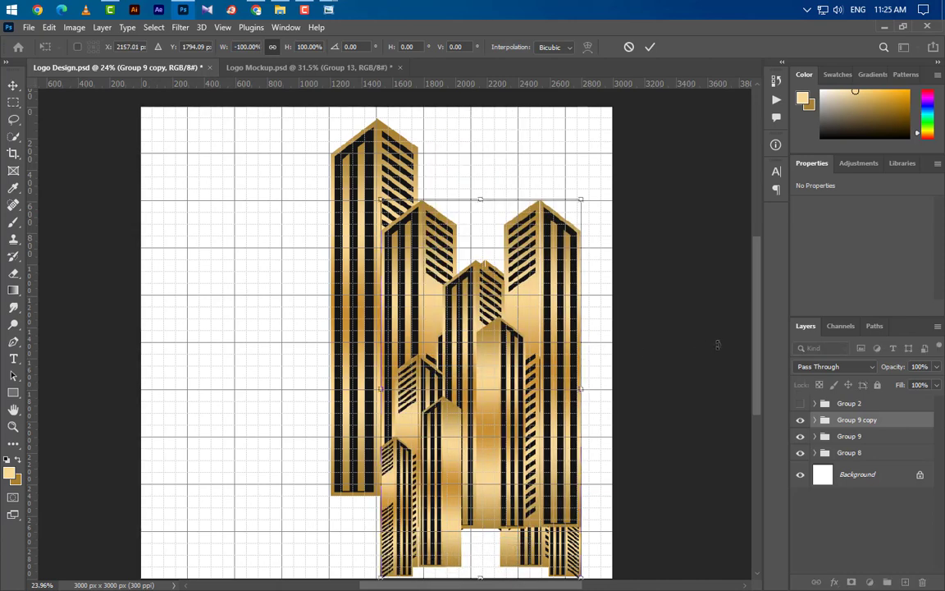
left_click_drag(543, 329, 326, 317)
Nudge the mirrored towers to about X 573, Y 1619 px, against the tallest tower, and place their group below the right-hand group in the layer order
scroll(303, 141, "up", 4)
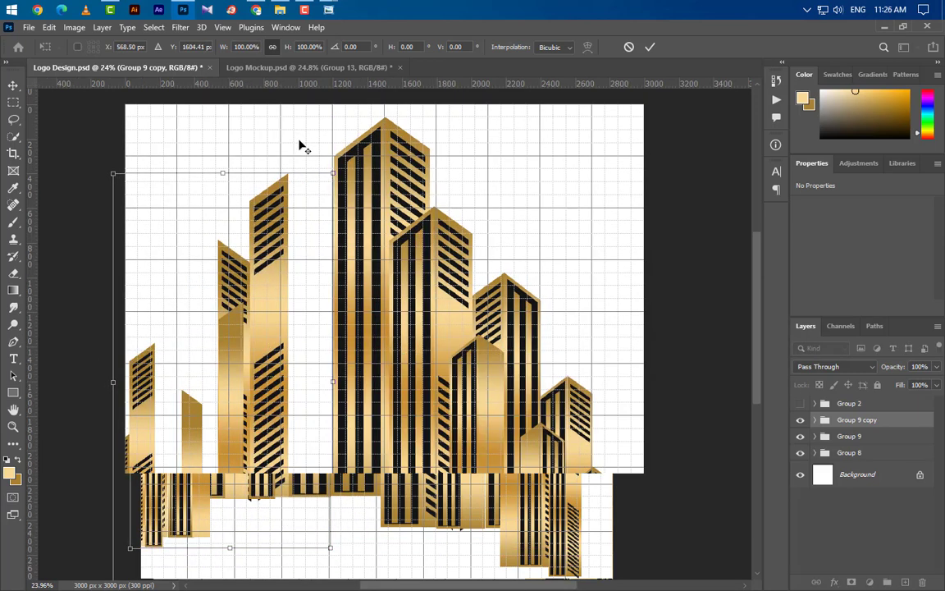
key("Right")
key("Right")
key("Down")
key("Down")
key("Down")
key("Down")
key("Down")
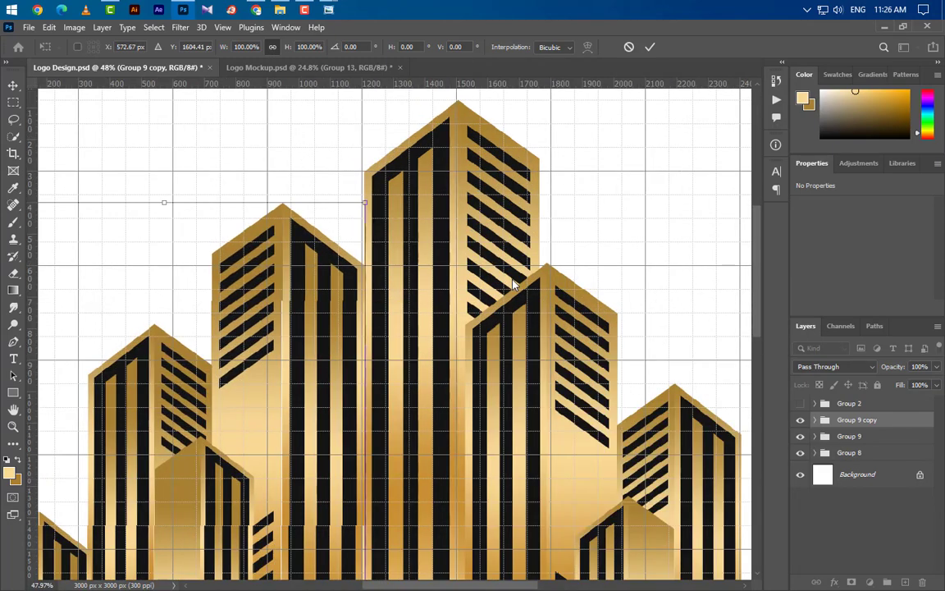
key("Down")
key("Down")
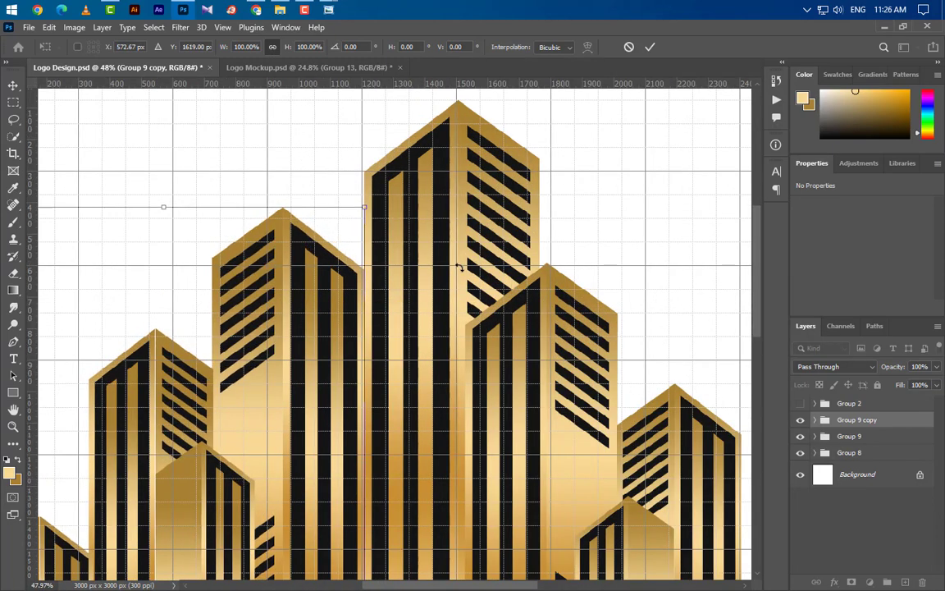
scroll(459, 266, "down", 4)
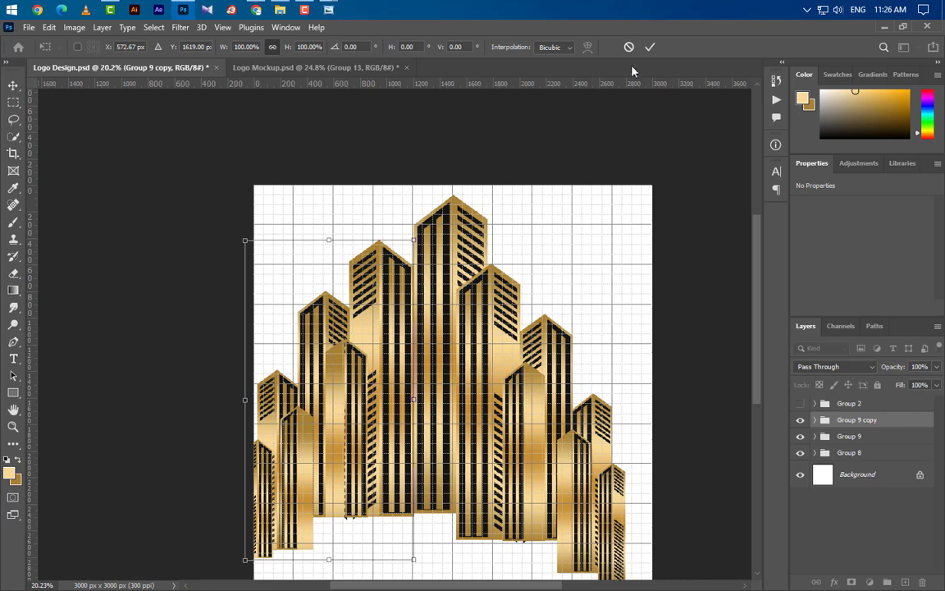
left_click(648, 47)
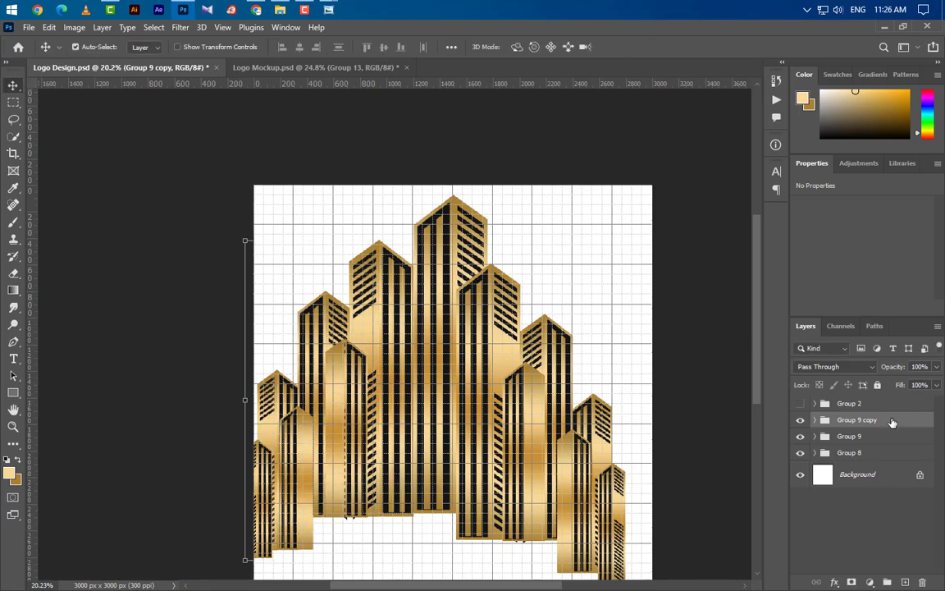
left_click_drag(893, 422, 891, 445)
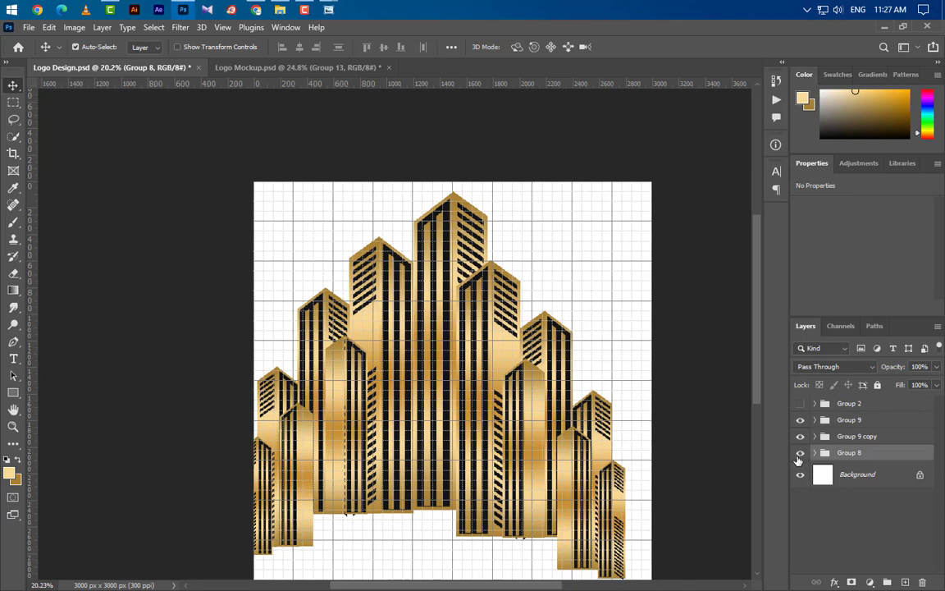
Duplicate the tallest tower's group, flip the copy horizontally, scale it down proportionally and place it lower at the skyline's centre
left_click(799, 454)
left_click(799, 454)
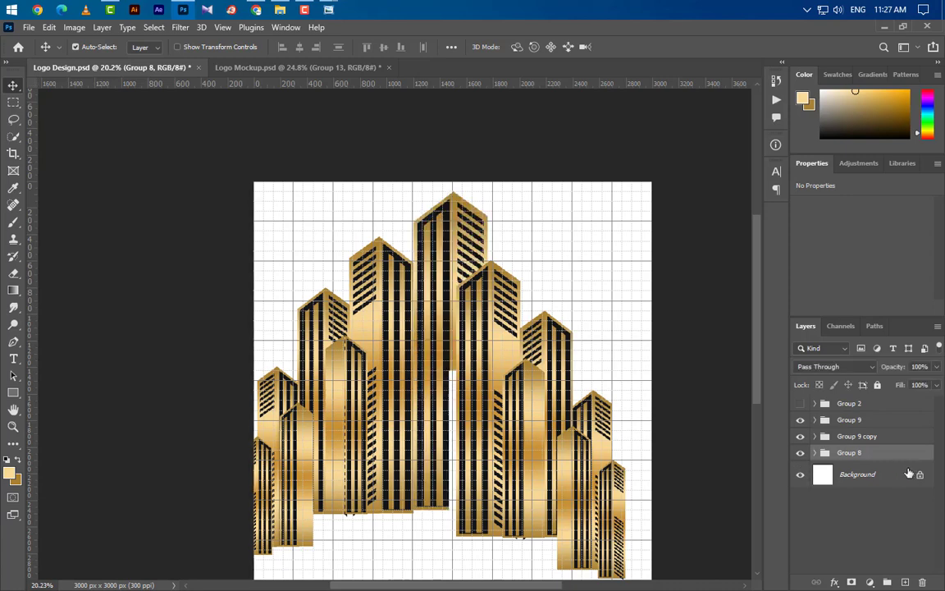
left_click_drag(911, 457, 917, 530)
key("ctrl+j")
key("ctrl+t")
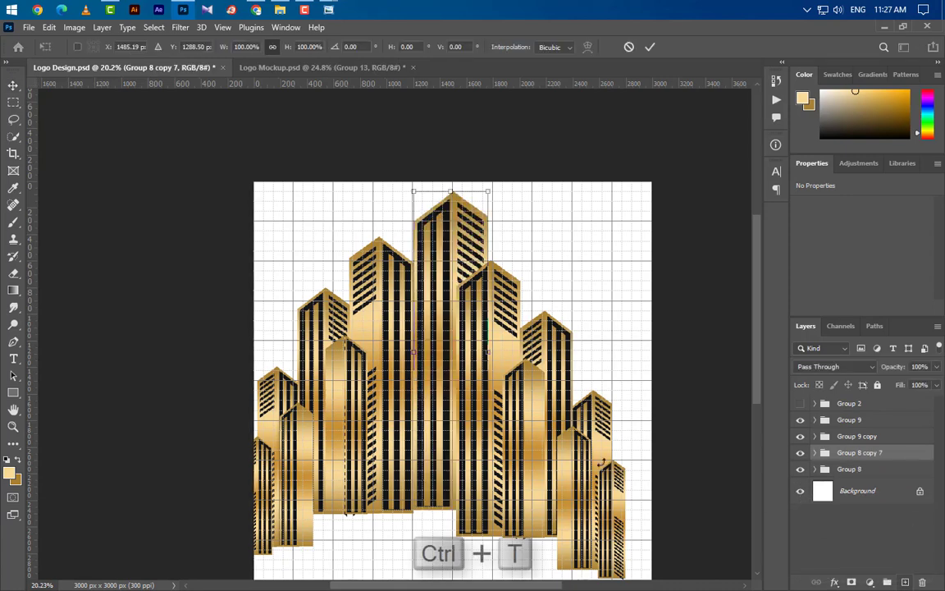
right_click(443, 374)
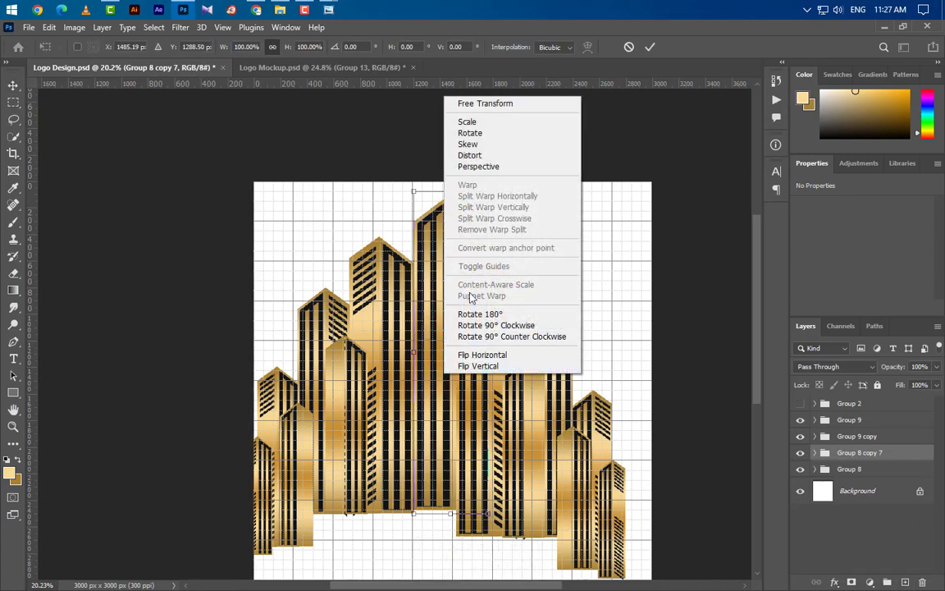
left_click(494, 356)
left_click_drag(451, 191, 447, 308)
left_click_drag(434, 514, 434, 568)
key("Return")
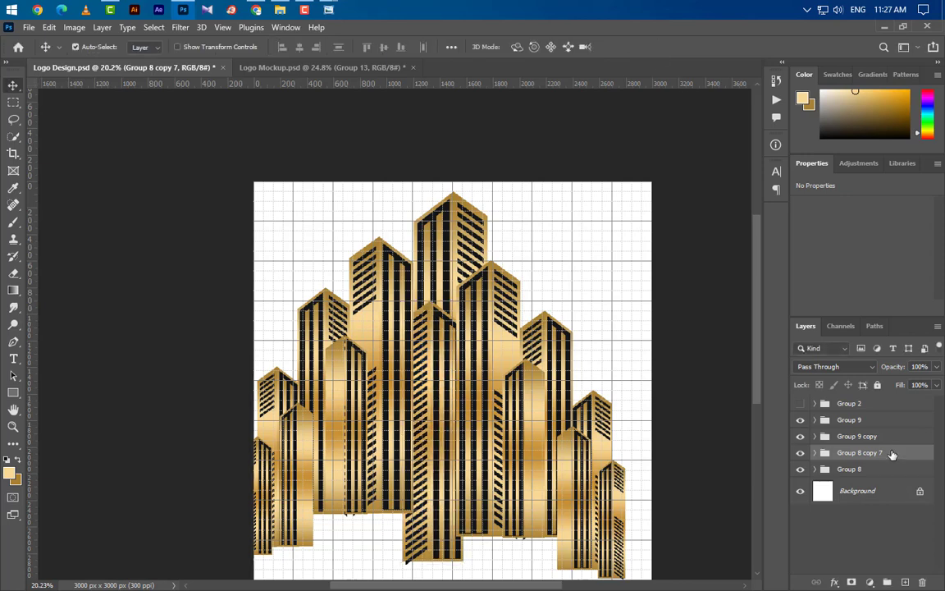
Bring the flipped central tower in front of all other towers, keeping the hidden house group, Group 2, above it in the layer order
left_click_drag(890, 452, 891, 397)
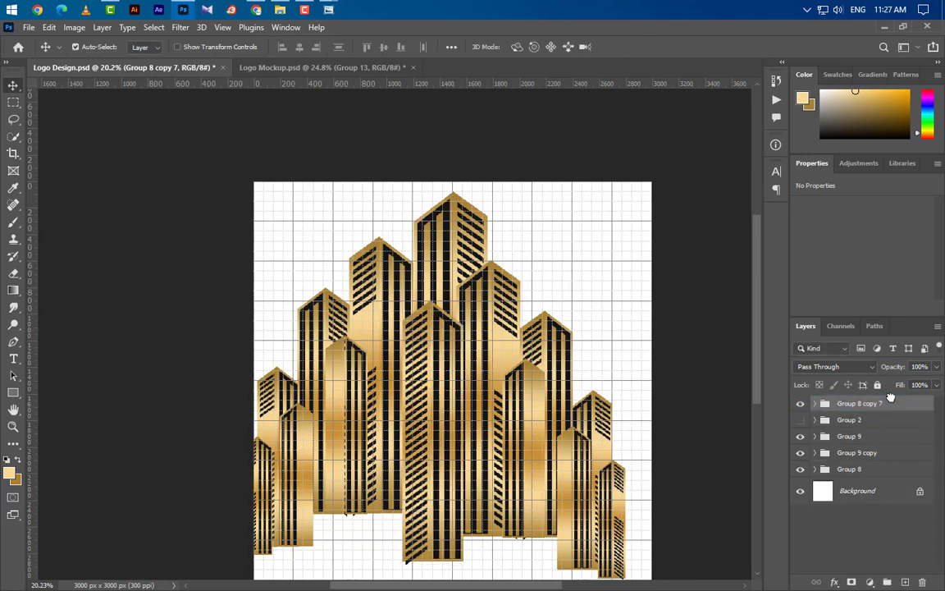
scroll(537, 419, "down", 1)
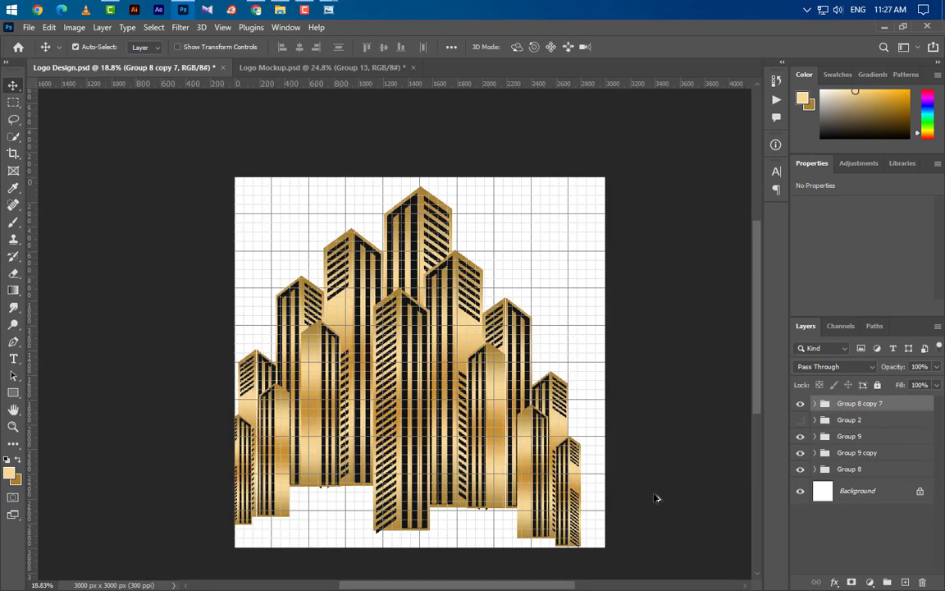
left_click_drag(850, 419, 890, 398)
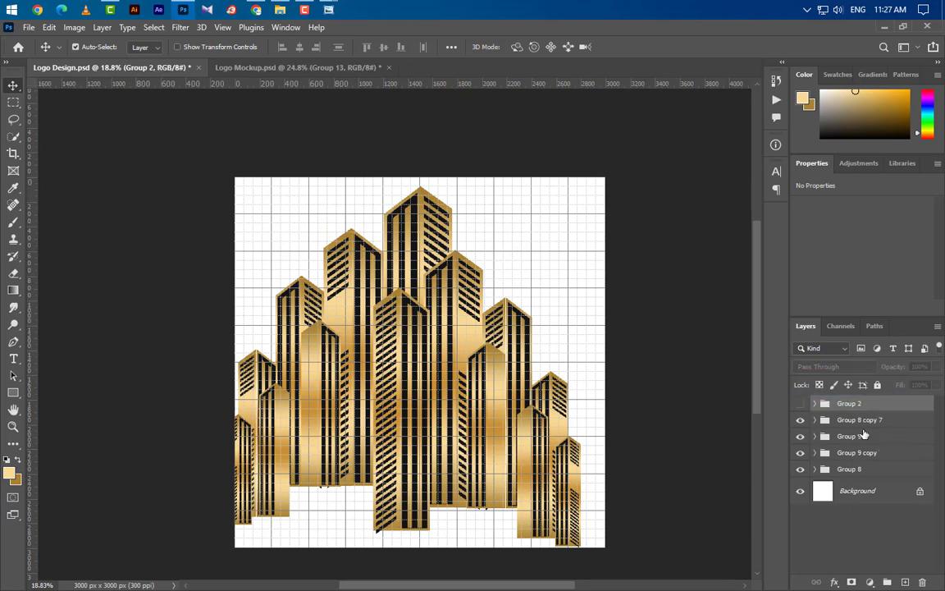
Combine all four tower groups into one skyline group and show the hidden house group in front of it
left_click(863, 422)
left_click(880, 440, "ctrl")
left_click(884, 456, "ctrl")
left_click(886, 474, "ctrl")
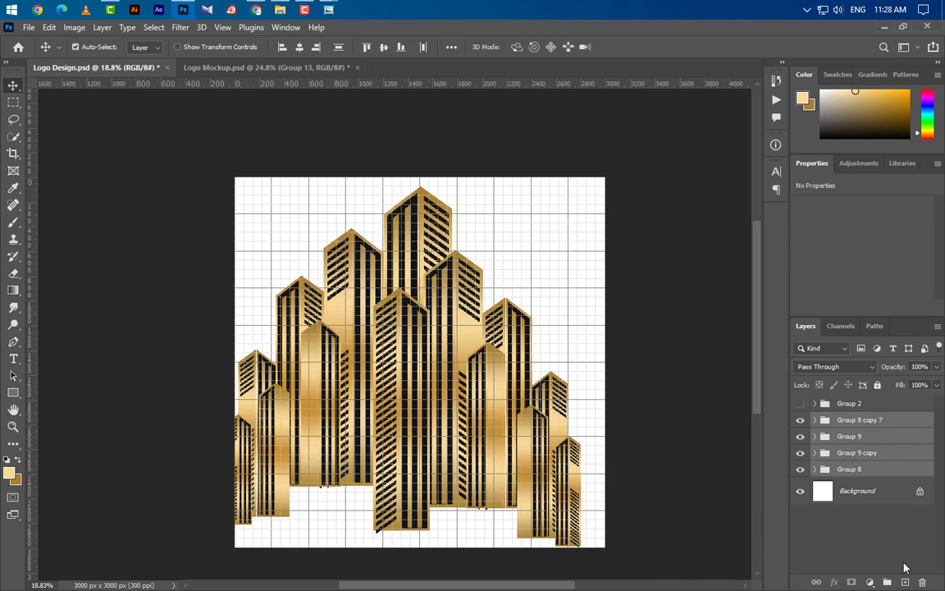
left_click(887, 581)
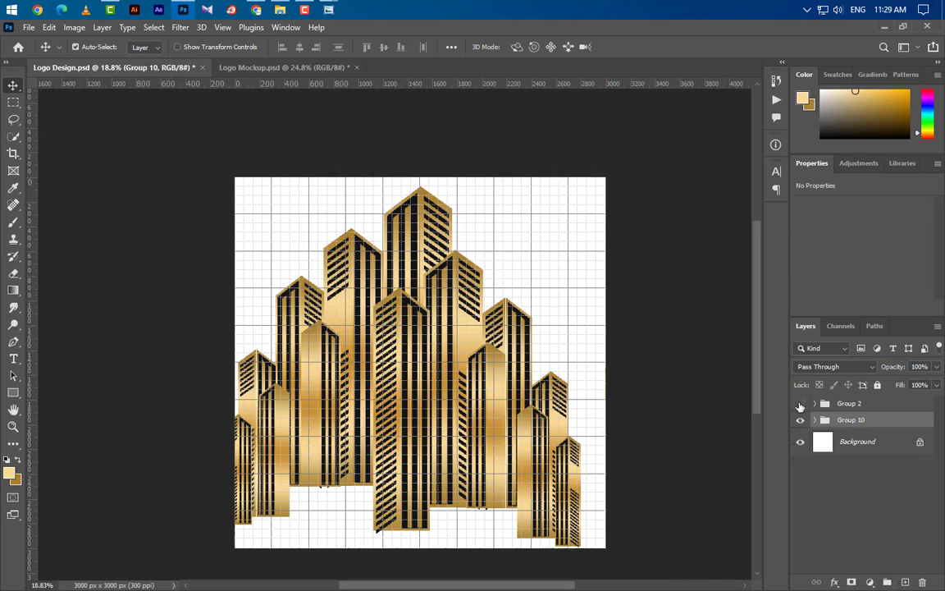
left_click(800, 403)
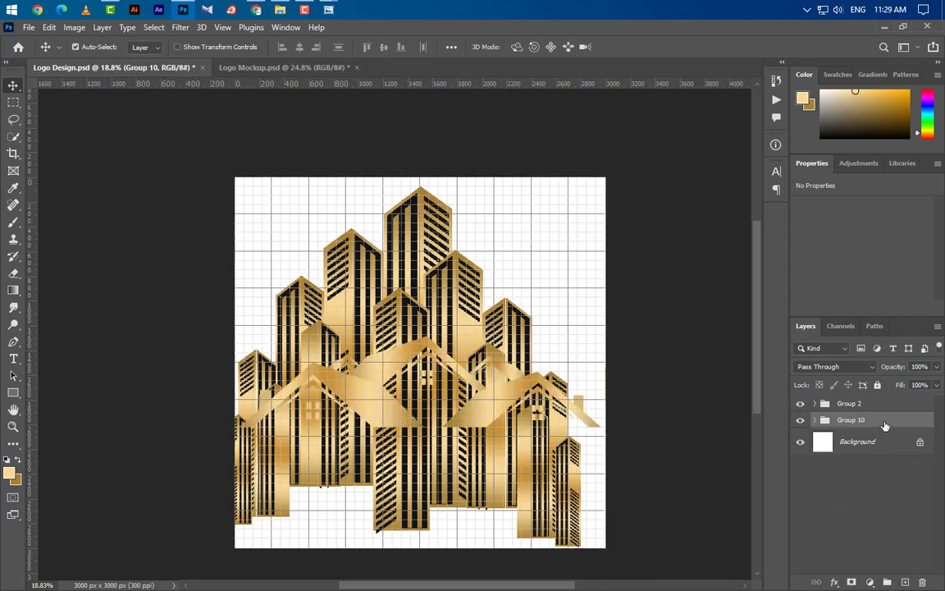
Scale the skyline group to about 66.7% proportionally and centre it behind the houses at about Y 1350 px
key("ctrl+t")
scroll(529, 435, "down", 1)
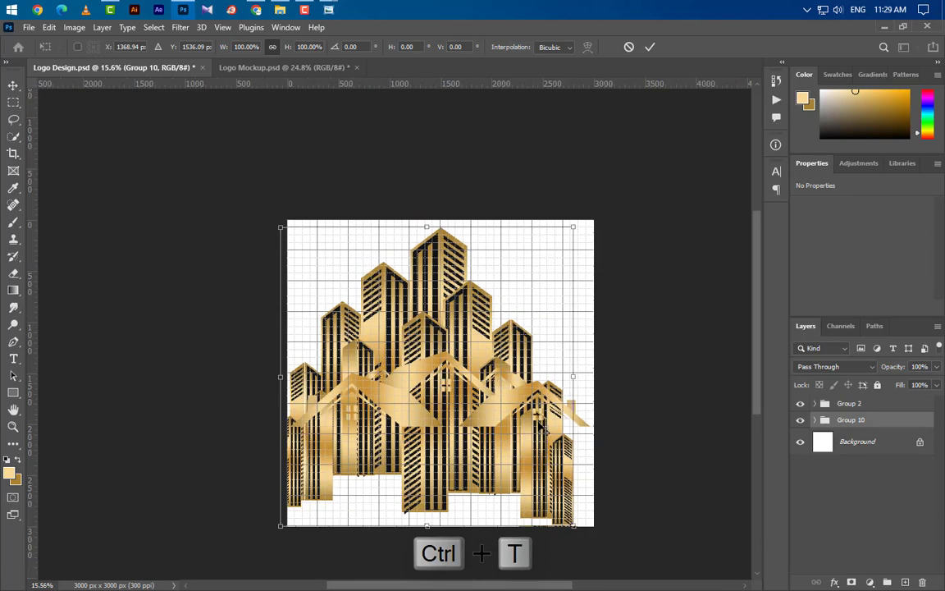
left_click_drag(426, 524, 449, 426)
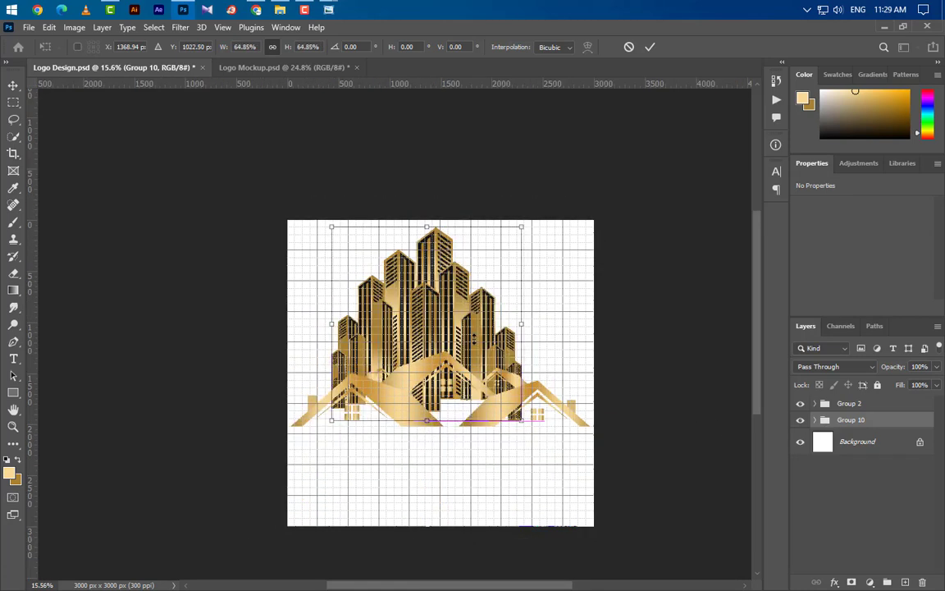
left_click_drag(474, 343, 497, 331)
scroll(484, 360, "up", 3)
scroll(472, 363, "up", 1)
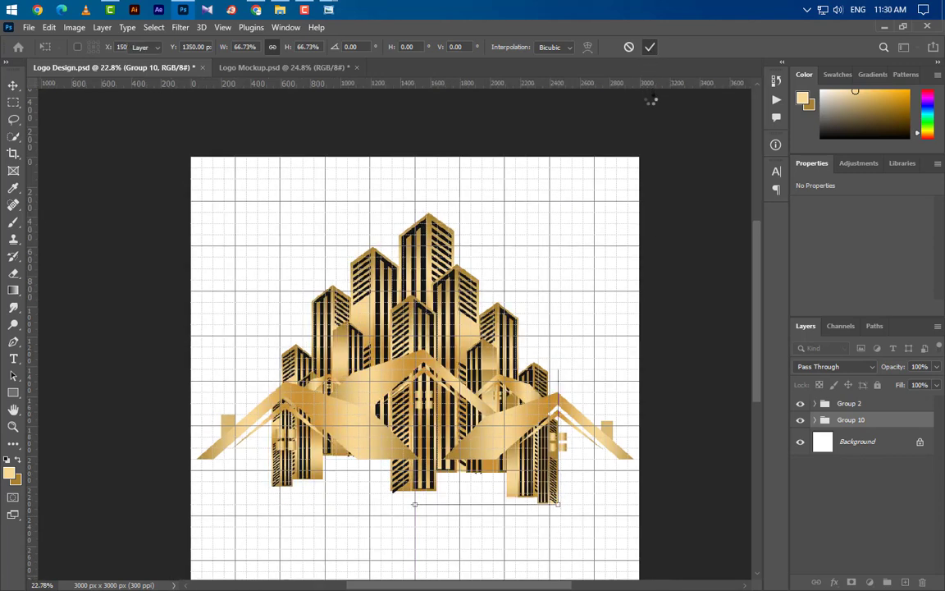
scroll(409, 355, "up", 3)
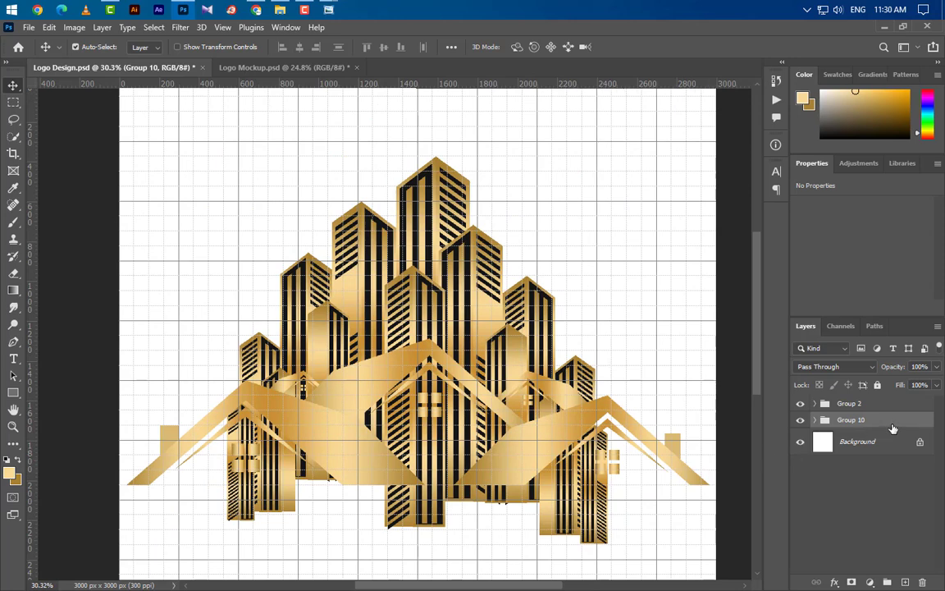
Duplicate the skyline group, hide the original, convert the copy to a smart object and rasterize it
key("ctrl+j")
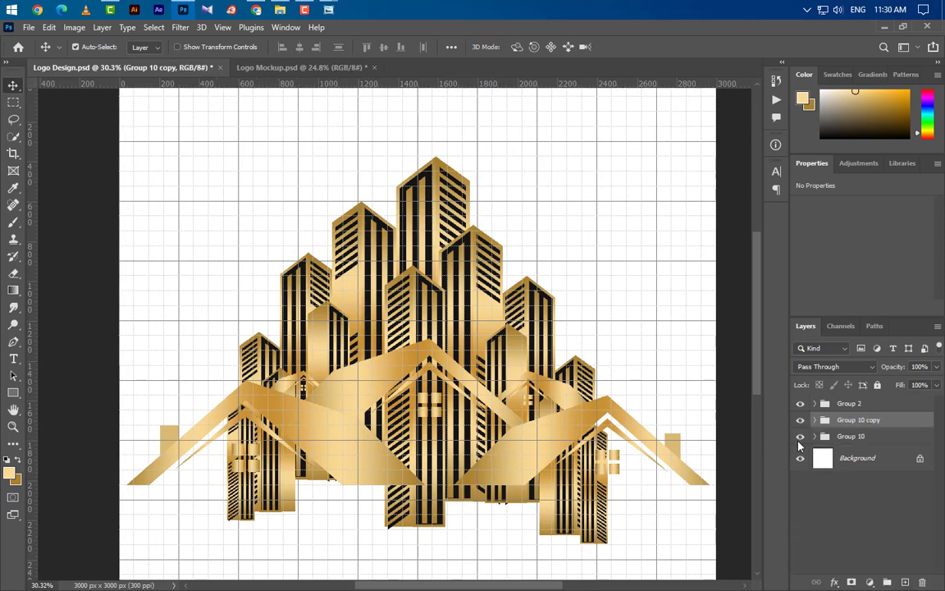
right_click(896, 426)
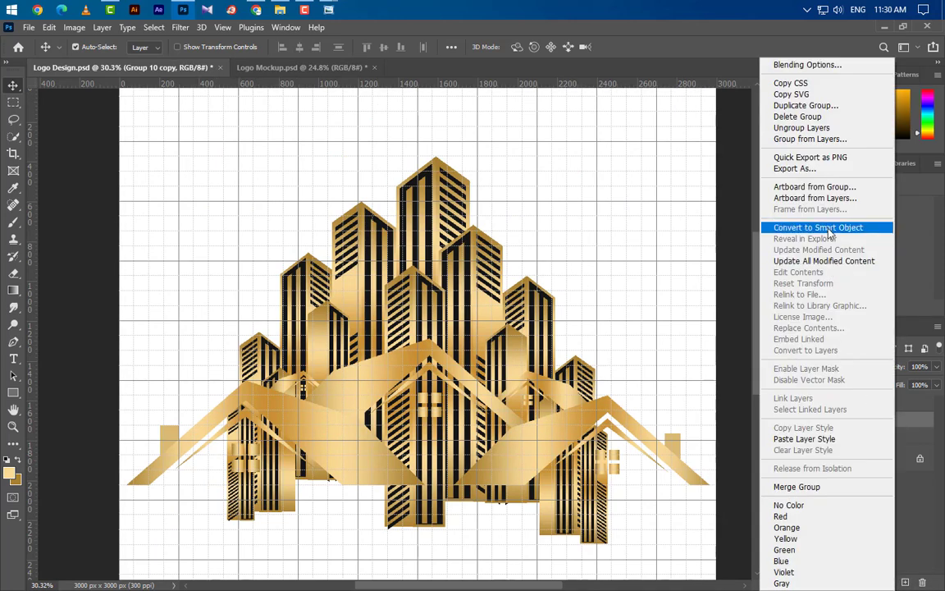
left_click(808, 225)
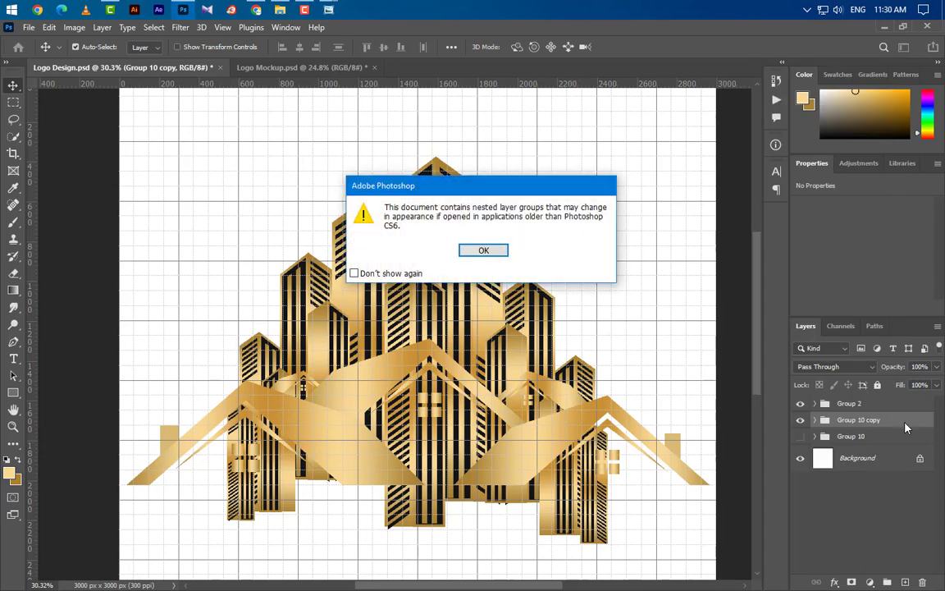
left_click(490, 255)
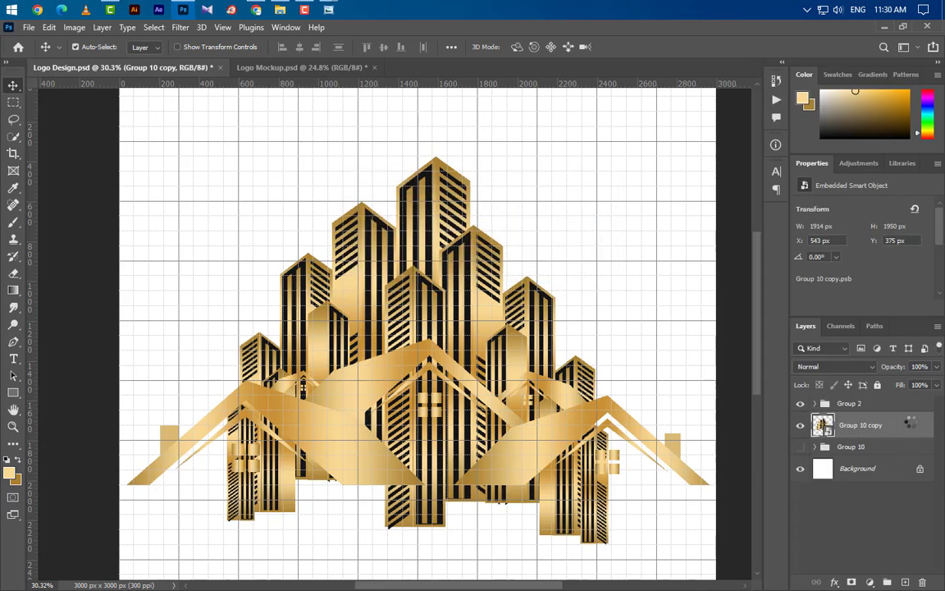
right_click(909, 422)
left_click(758, 282)
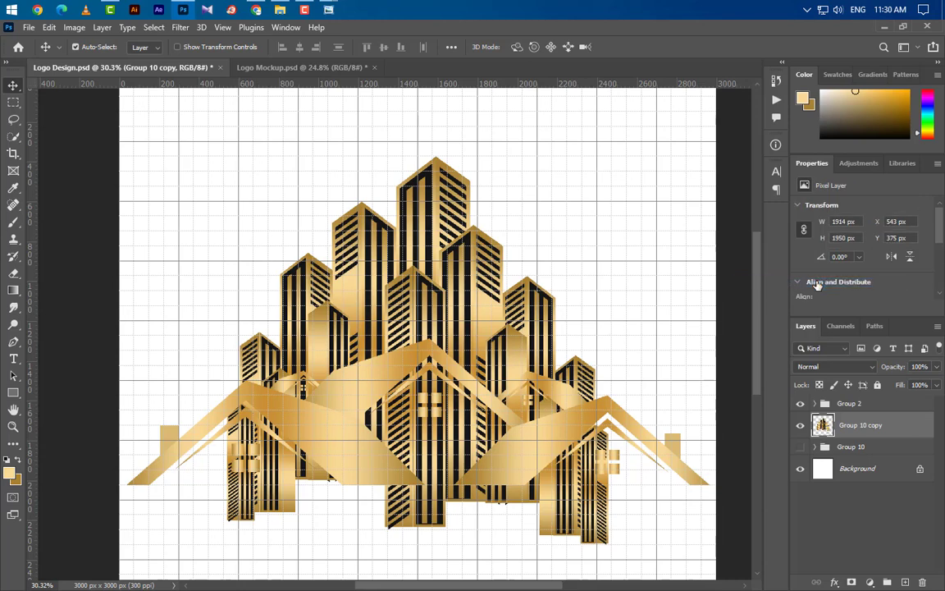
Start a Pen shape tracing just inside the roofline, from the far-right house's roof across the small house to the central roof's peak
left_click(13, 341)
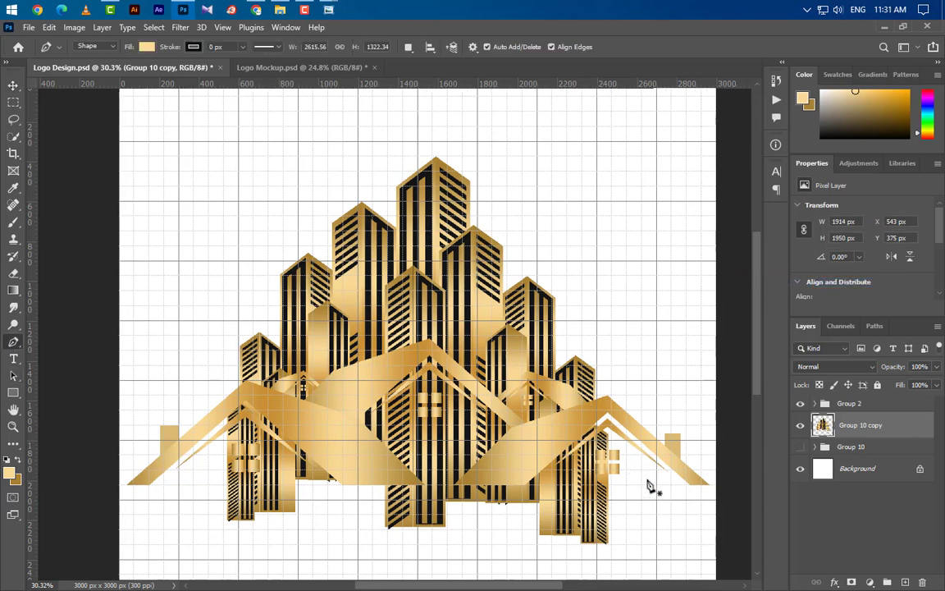
scroll(654, 484, "up", 3)
scroll(664, 492, "up", 1)
left_click(632, 388)
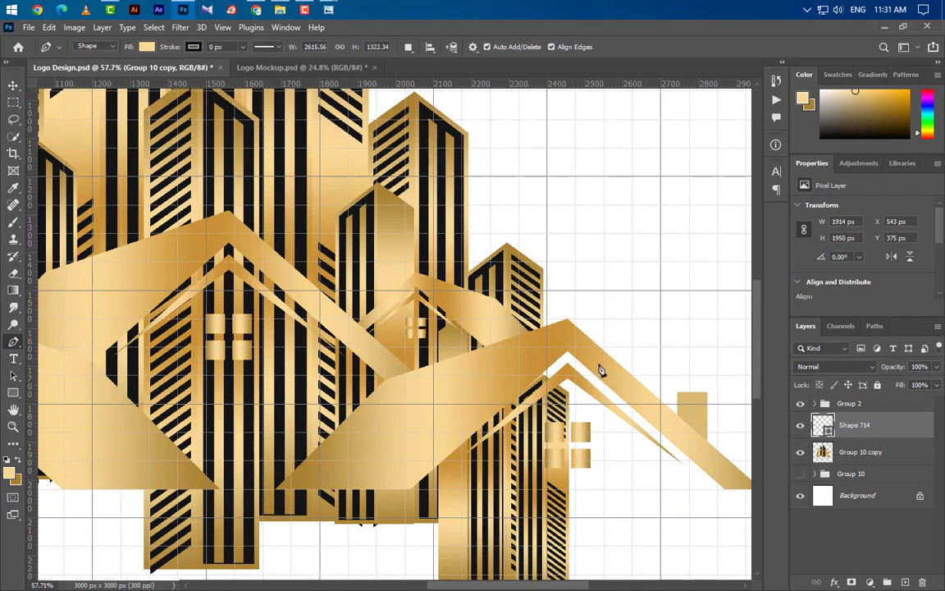
left_click(563, 332)
left_click(517, 351)
left_click(467, 305)
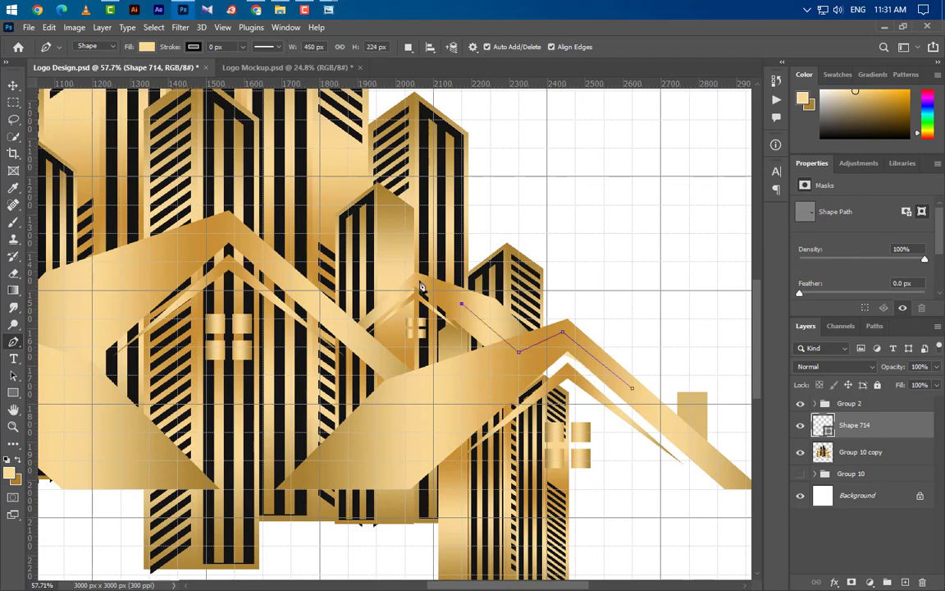
left_click(418, 279)
scroll(382, 333, "up", 1)
scroll(382, 334, "up", 3)
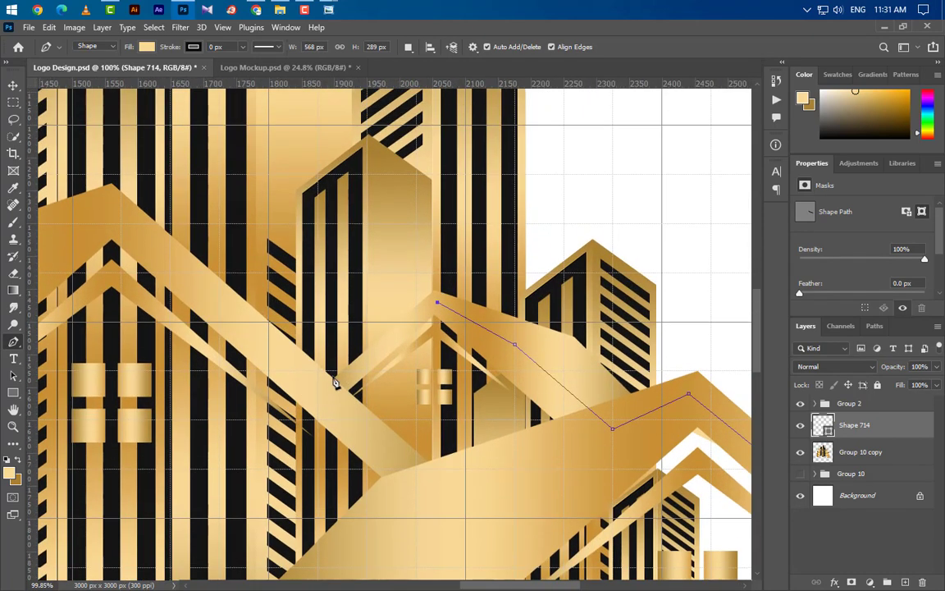
left_click(329, 394)
scroll(523, 443, "down", 3)
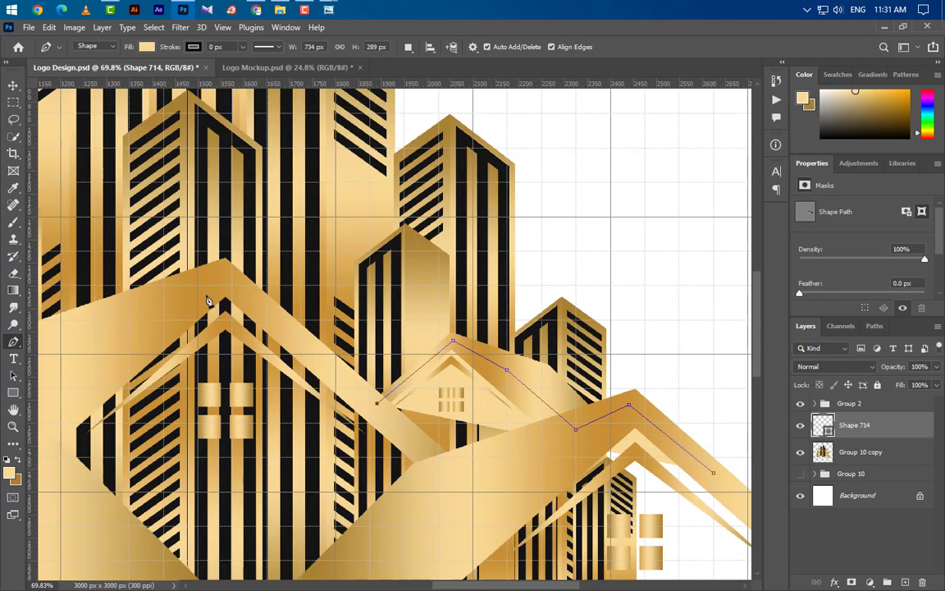
left_click(221, 278)
Continue the Pen path from the central peak over the small left house and down the outer slope of the far-left roof
scroll(595, 421, "down", 5)
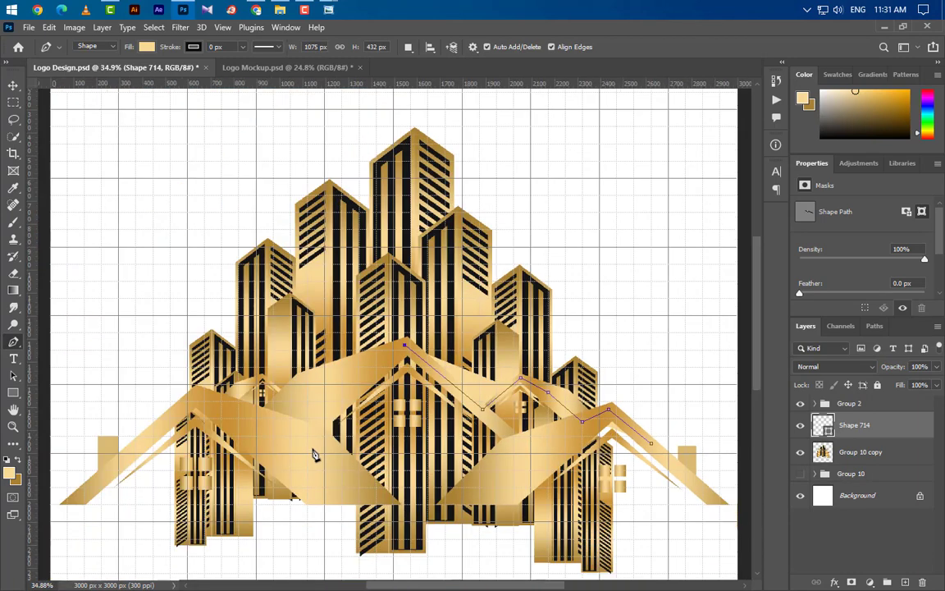
scroll(275, 422, "up", 5)
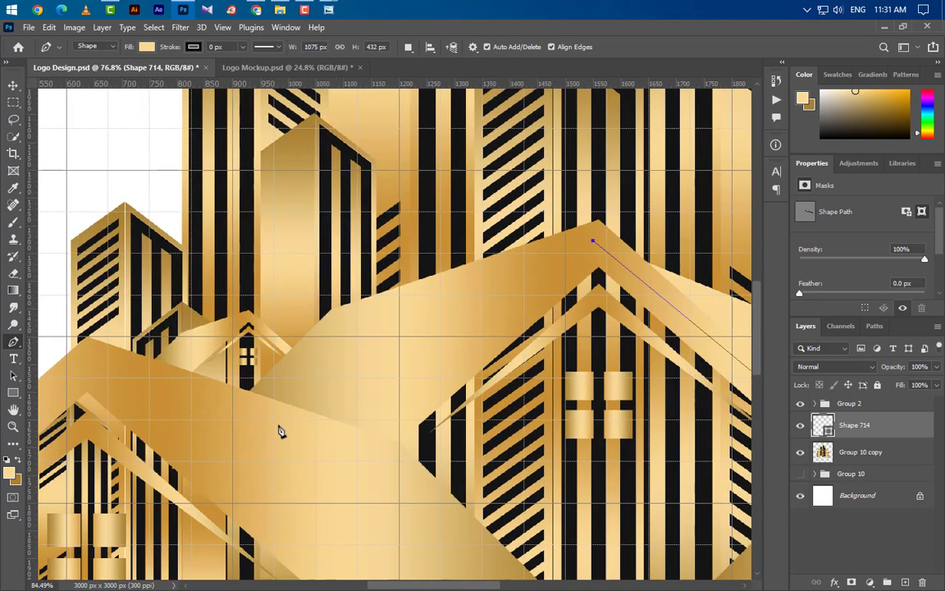
left_click(302, 355)
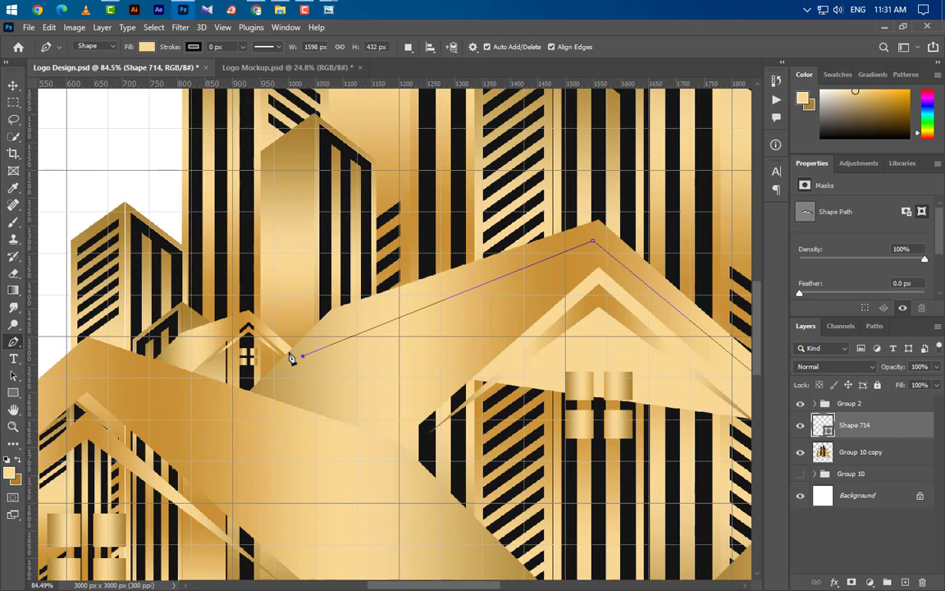
left_click(247, 314)
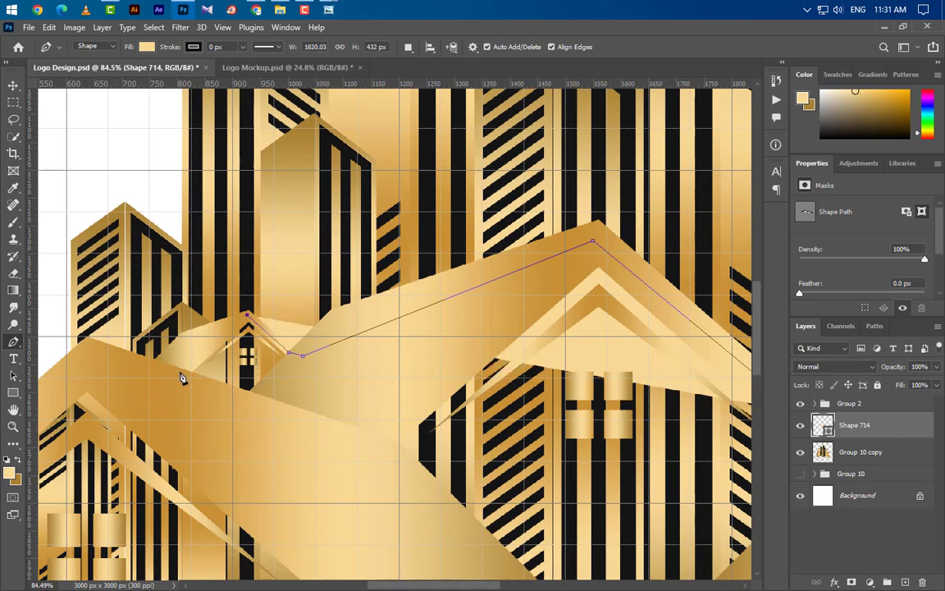
scroll(182, 377, "down", 2)
left_click(139, 374)
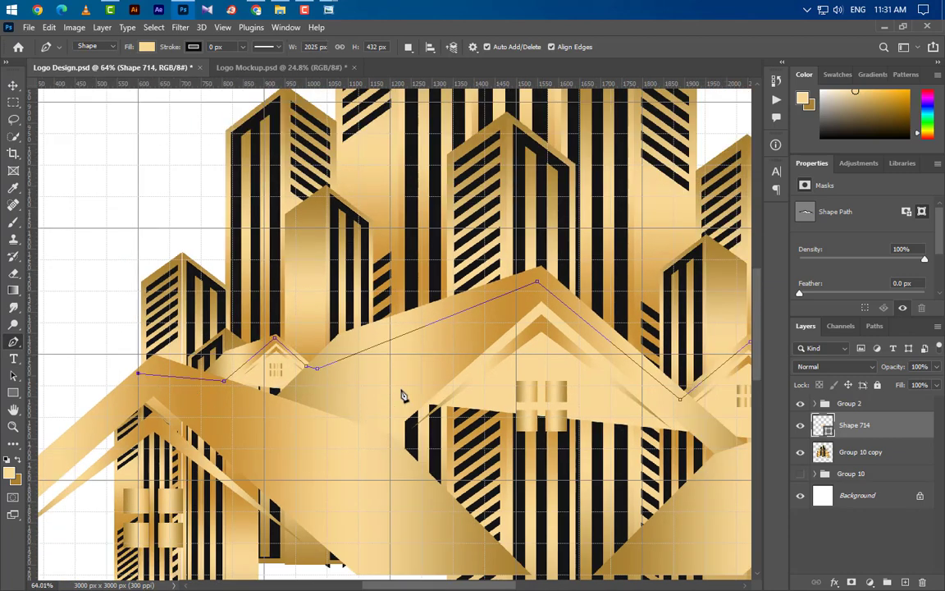
scroll(404, 386, "down", 2)
left_click(156, 433)
Close the Pen shape beneath the towers' lower ends, making it about 2325 x 1073 px
scroll(280, 450, "down", 3)
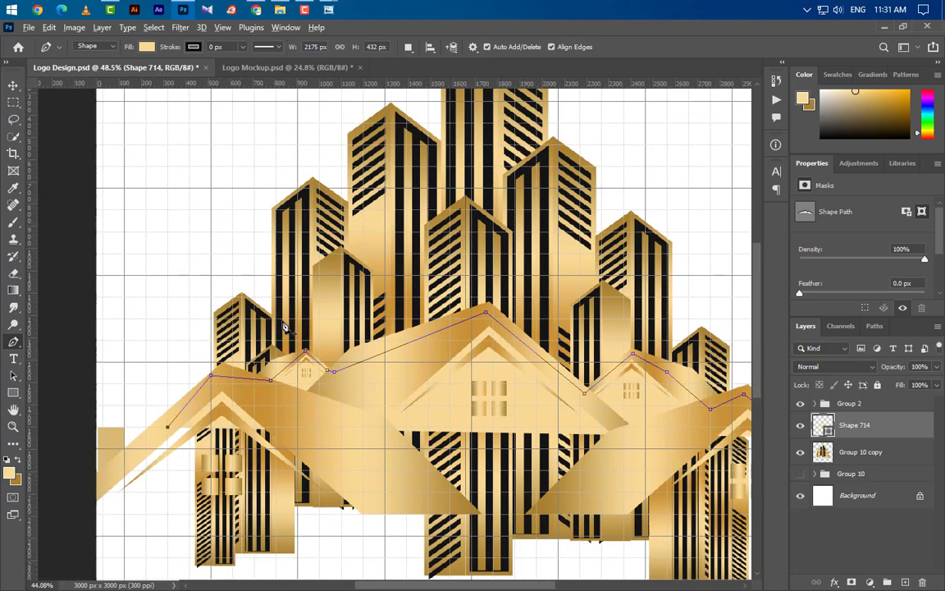
left_click(204, 500)
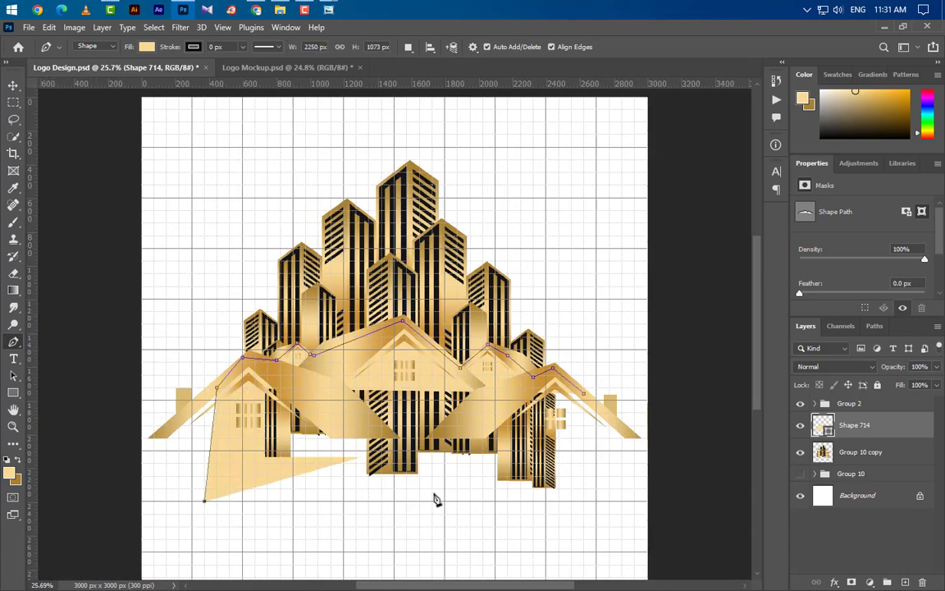
left_click(596, 500)
left_click(587, 399)
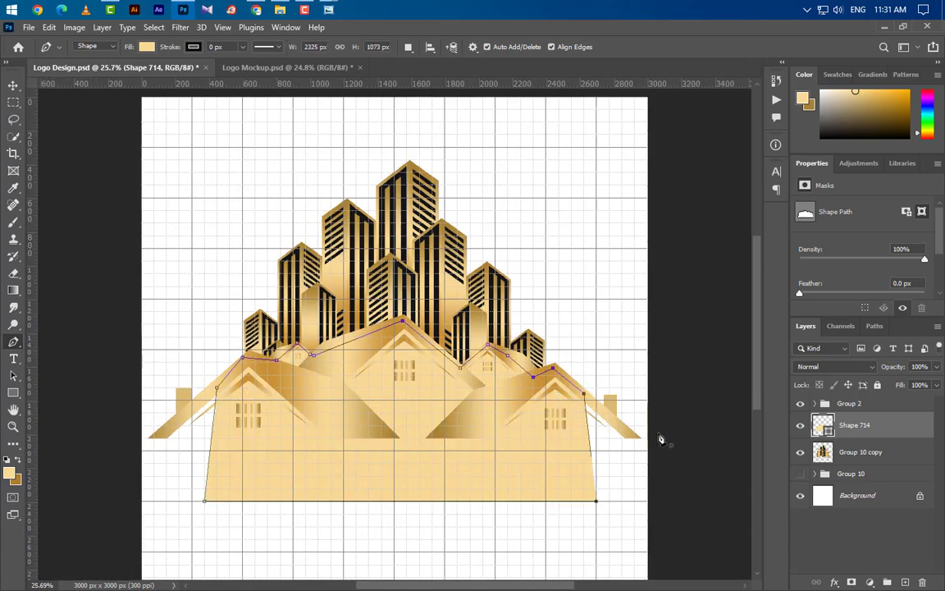
Load the Pen shape as a selection, discard its layer, erase the selected tower parts from the rasterized skyline copy and deselect
left_click(897, 432, "ctrl")
left_click_drag(897, 433, 922, 581)
key("Delete")
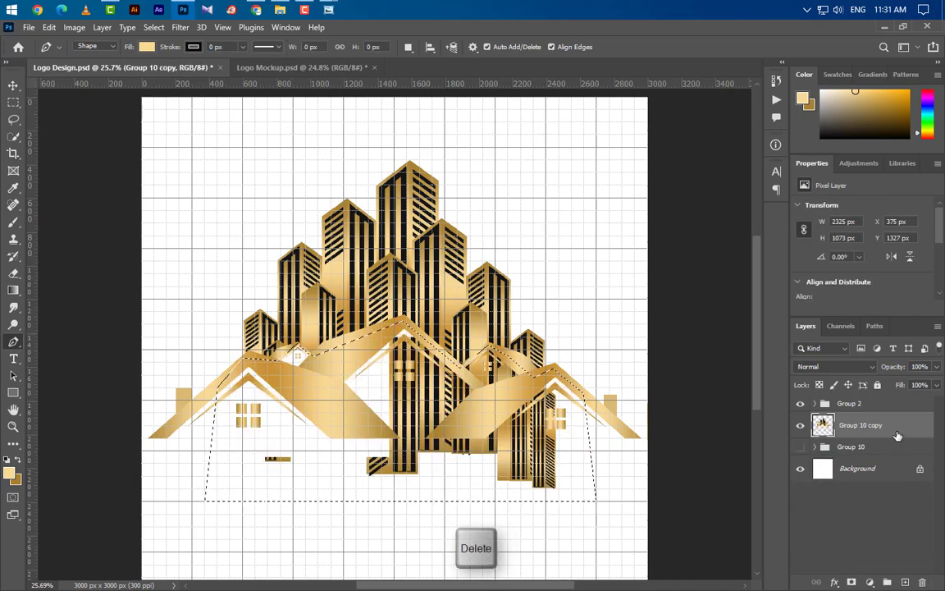
key("ctrl+d")
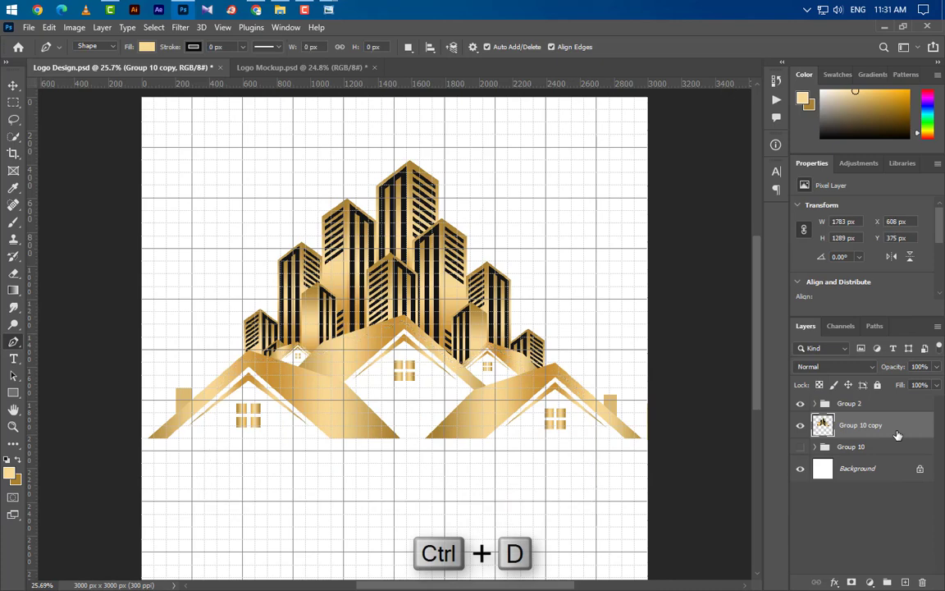
Group the trimmed skyline with its hidden original, and combine that group with the house group into one logo group
scroll(559, 572, "down", 1)
left_click(892, 447, "ctrl")
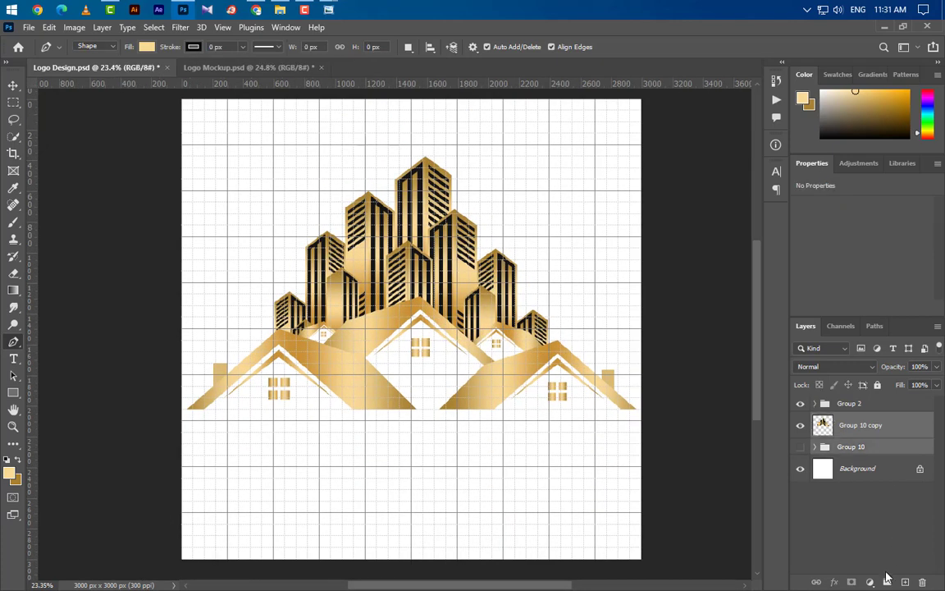
left_click(886, 581)
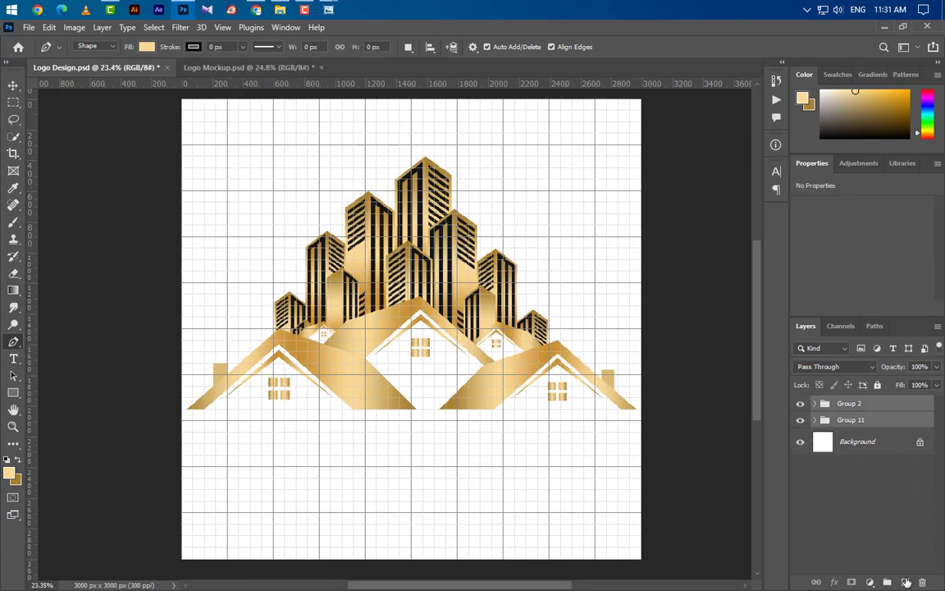
left_click(887, 581)
Scale the whole logo group proportionally to about 80.8%, keeping it centred at about X 1502.5, Y 1387.5 px
key("ctrl+t")
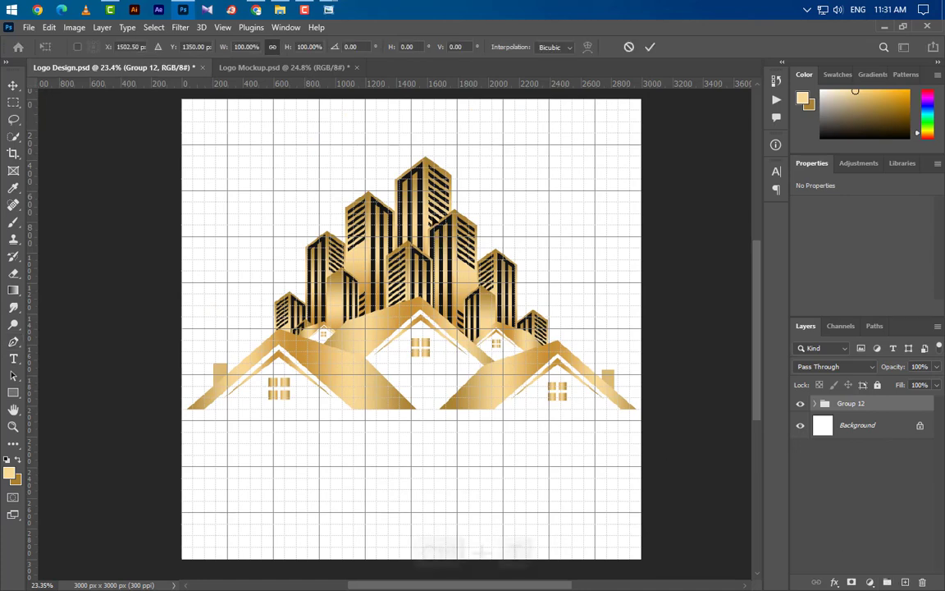
scroll(416, 166, "down", 2)
left_click_drag(416, 166, 418, 197)
mouse_move(417, 415)
left_mouse_down()
mouse_move(424, 392)
mouse_move(424, 405)
left_mouse_up()
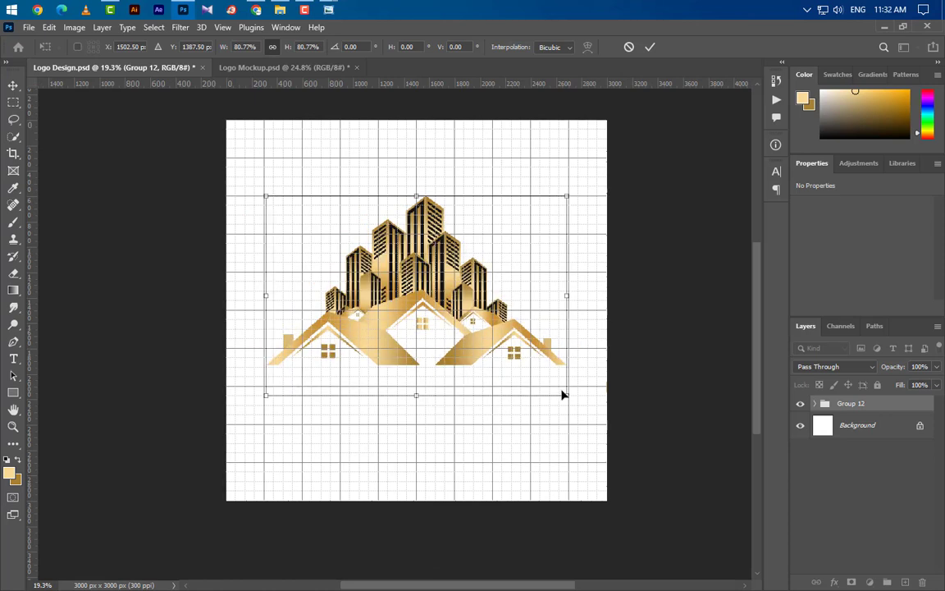
left_click(649, 48)
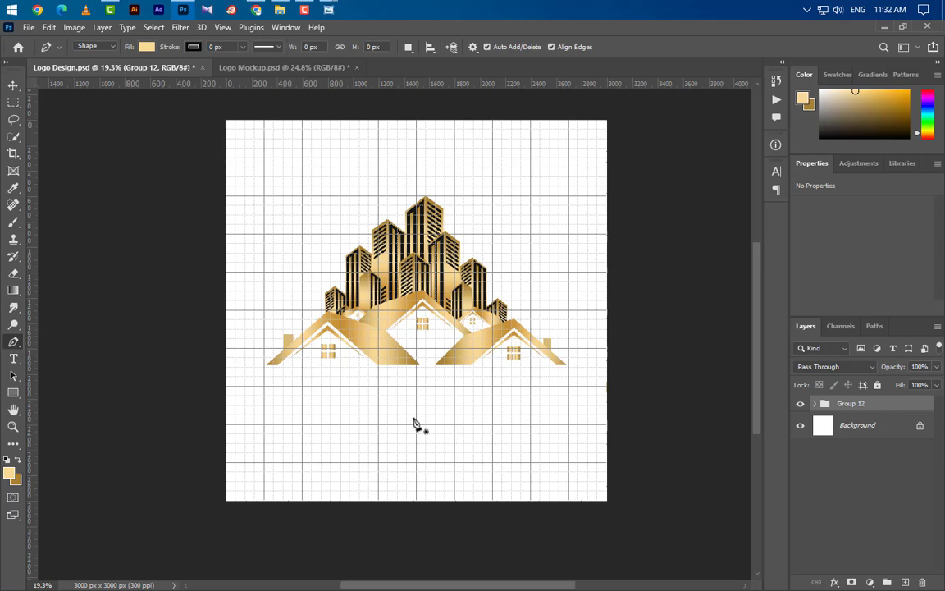
Draw a thin horizontal rectangle about 337 x 21 px extending outward from the far-left roof's lower end, at about X 38, Y 1911 px
scroll(232, 379, "up", 11)
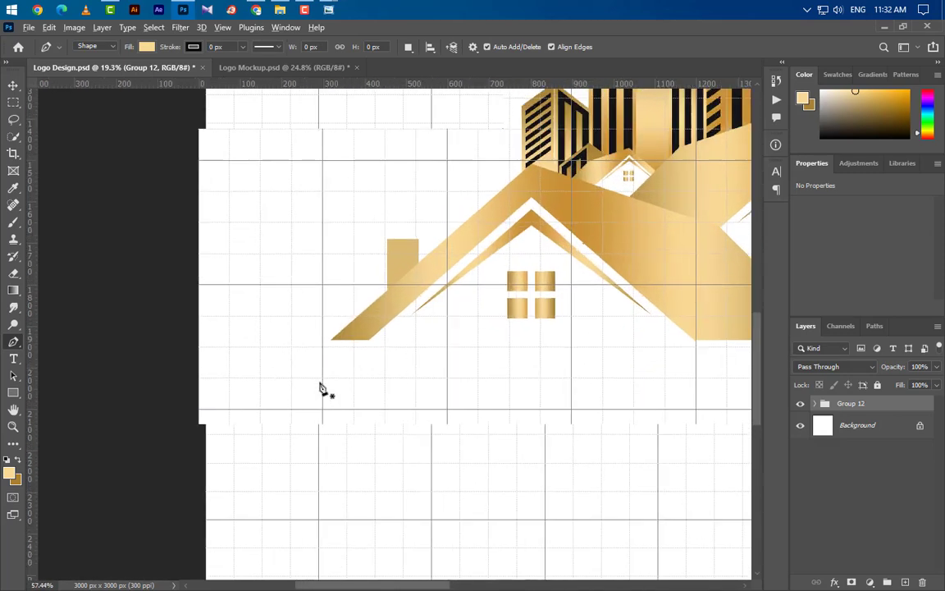
left_click(13, 393)
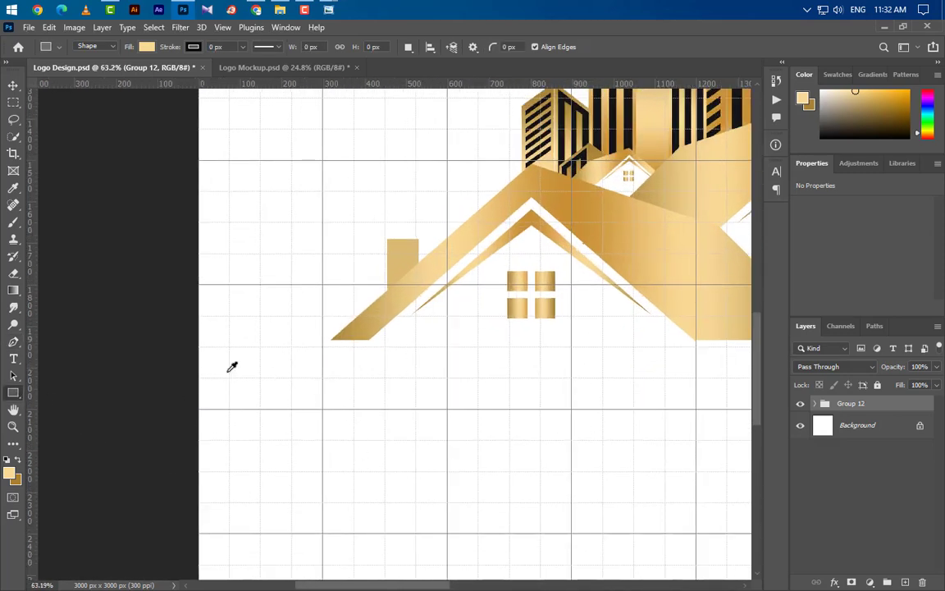
scroll(234, 365, "up", 7)
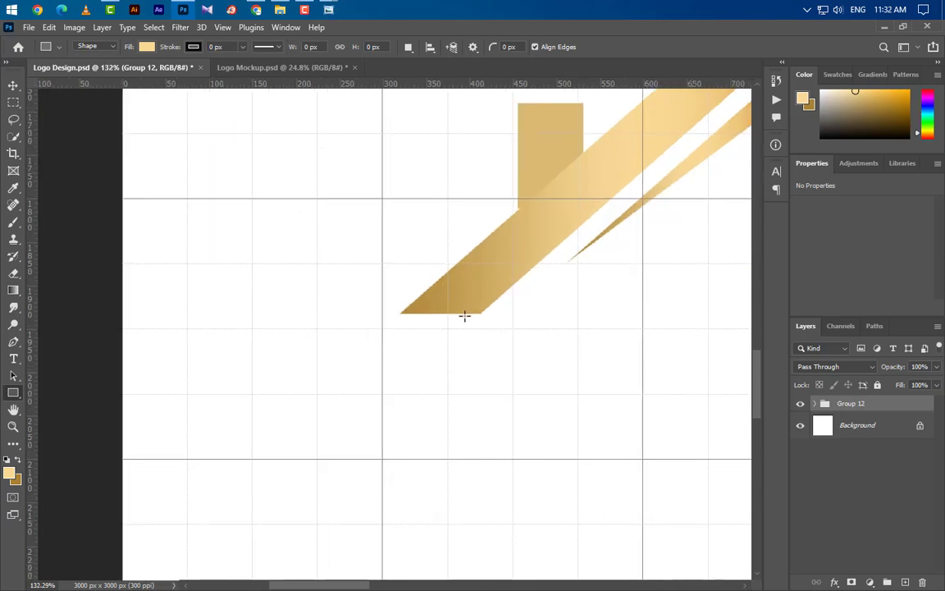
left_click_drag(446, 313, 155, 295)
scroll(296, 354, "down", 3)
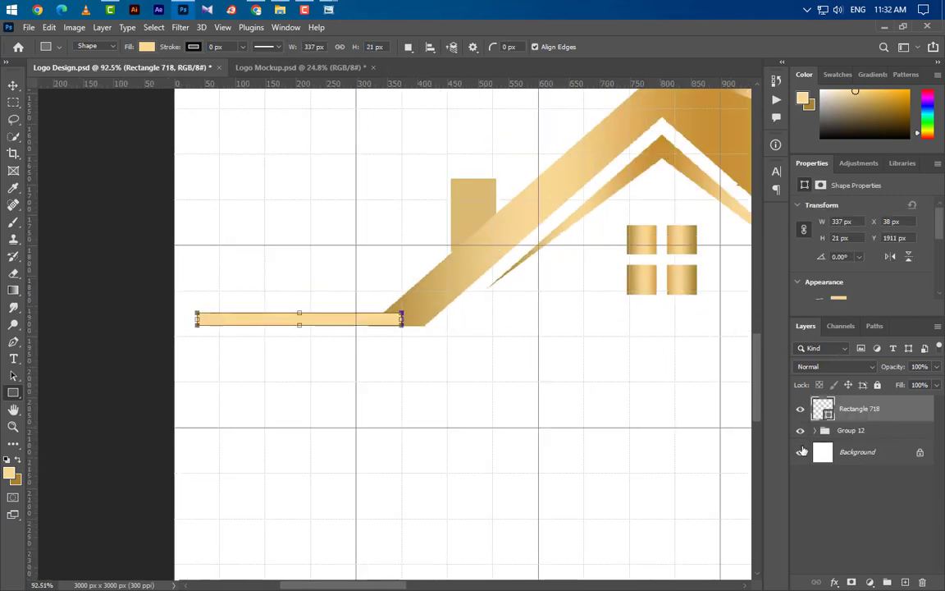
Recolour the thin rectangle dark gold #b99346, sampled from the adjoining end of the left roof
double_click(824, 414)
left_click(397, 316)
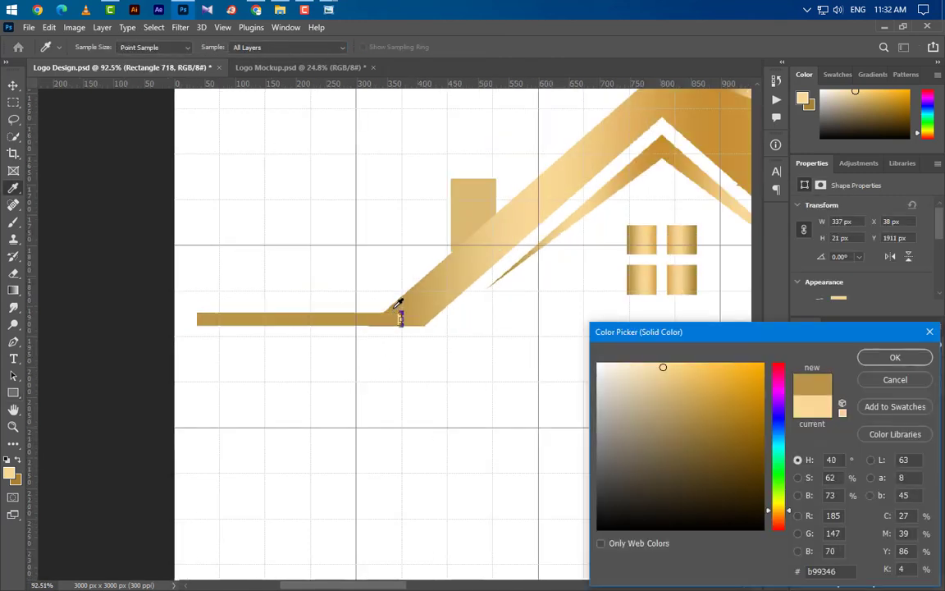
left_click(885, 359)
key("v")
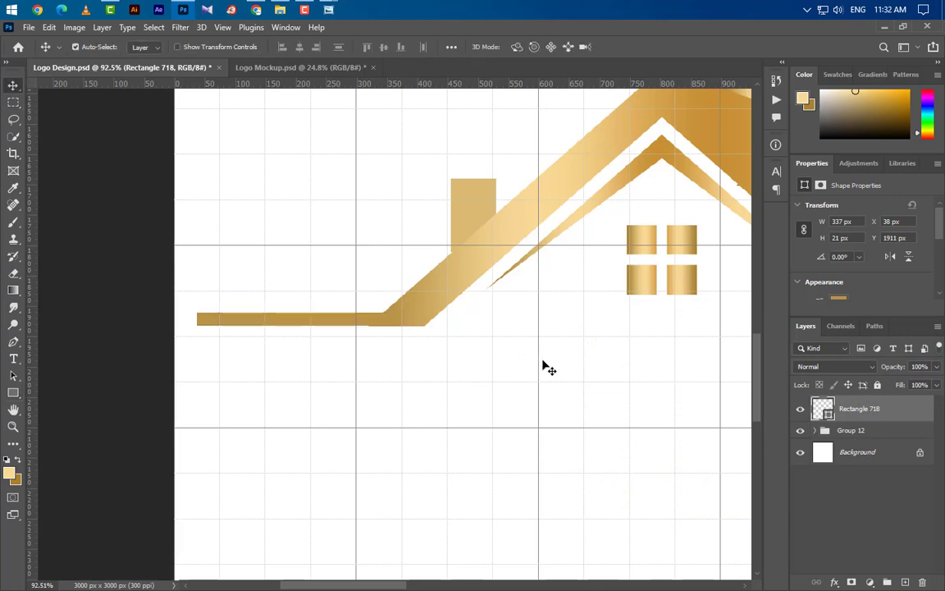
Duplicate the thin gold rectangle and place the copy at the far-right roof's lower end, at about X 2625, Y 1910 px
key("ctrl+minus")
key("ctrl+minus")
key("ctrl+minus")
key("ctrl+minus")
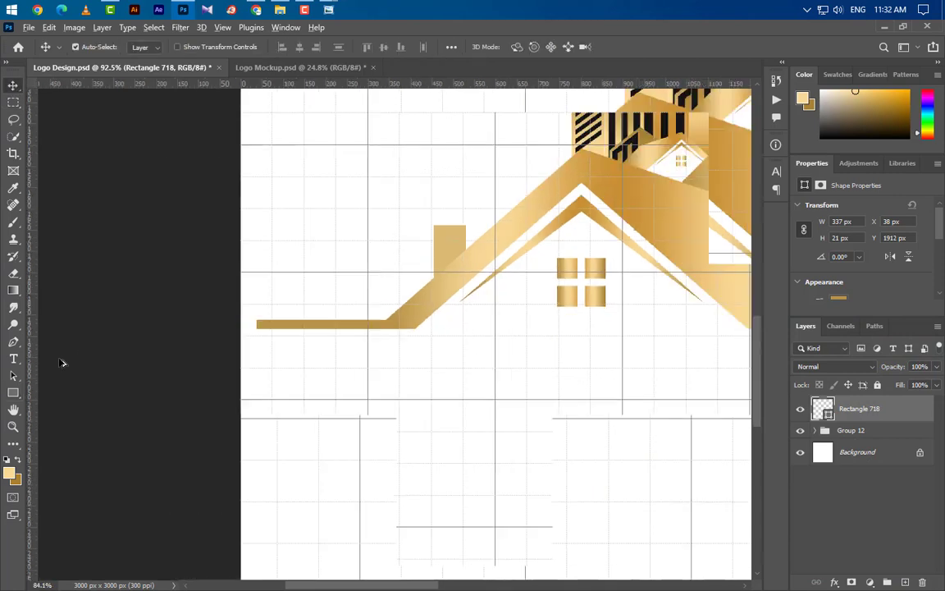
scroll(387, 385, "down", 6)
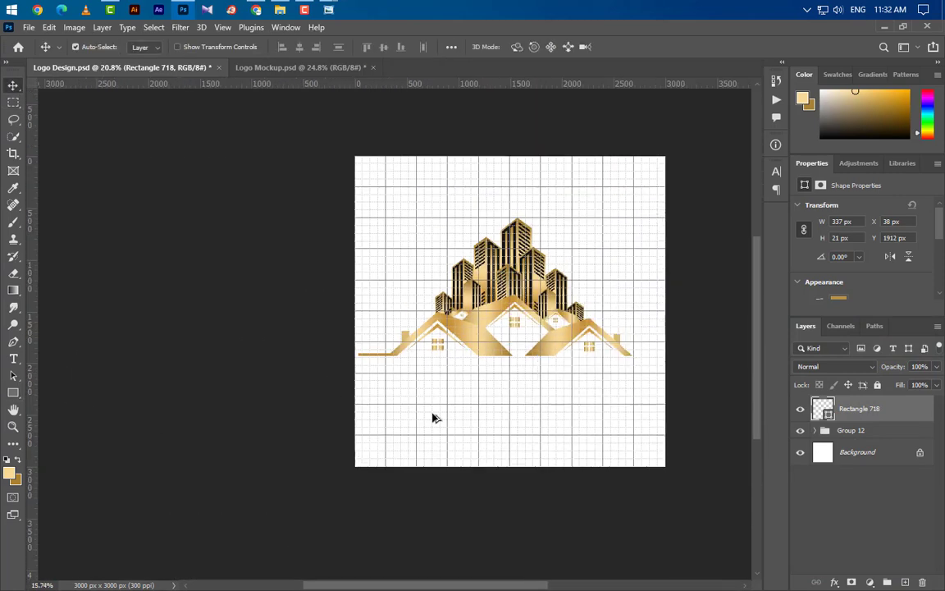
scroll(579, 342, "up", 6)
scroll(597, 355, "up", 1)
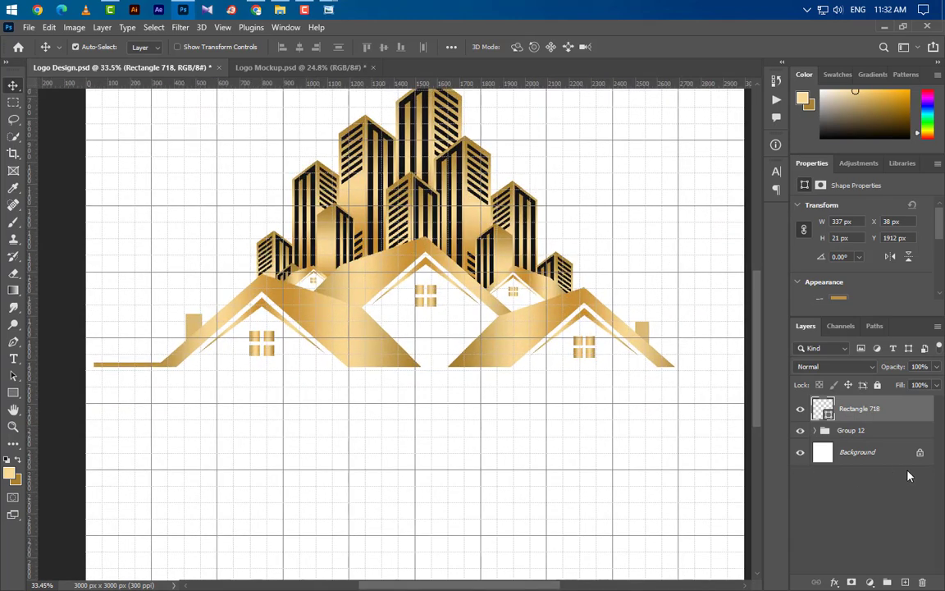
left_click_drag(859, 409, 905, 581)
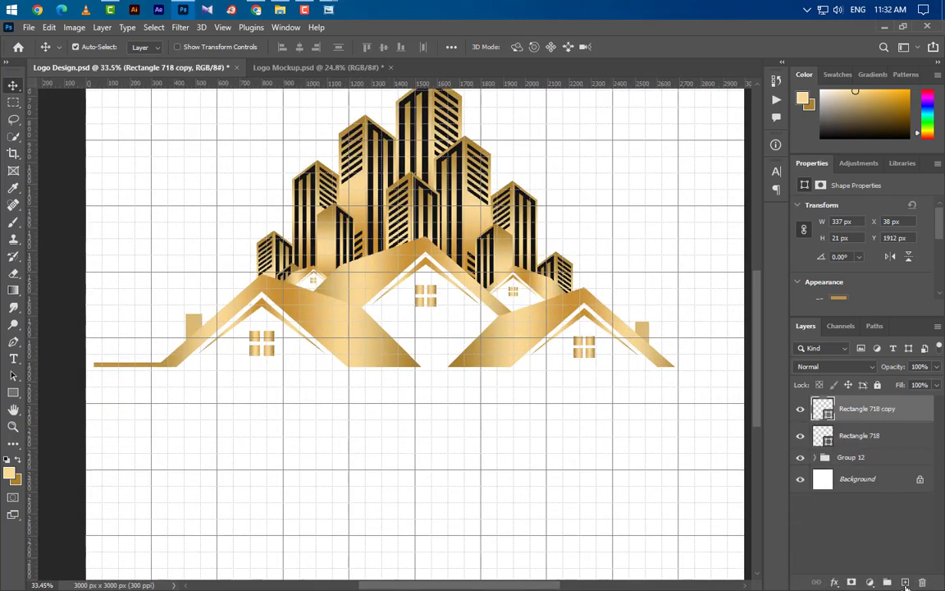
key("ctrl+t")
left_click_drag(143, 367, 713, 364)
key("Return")
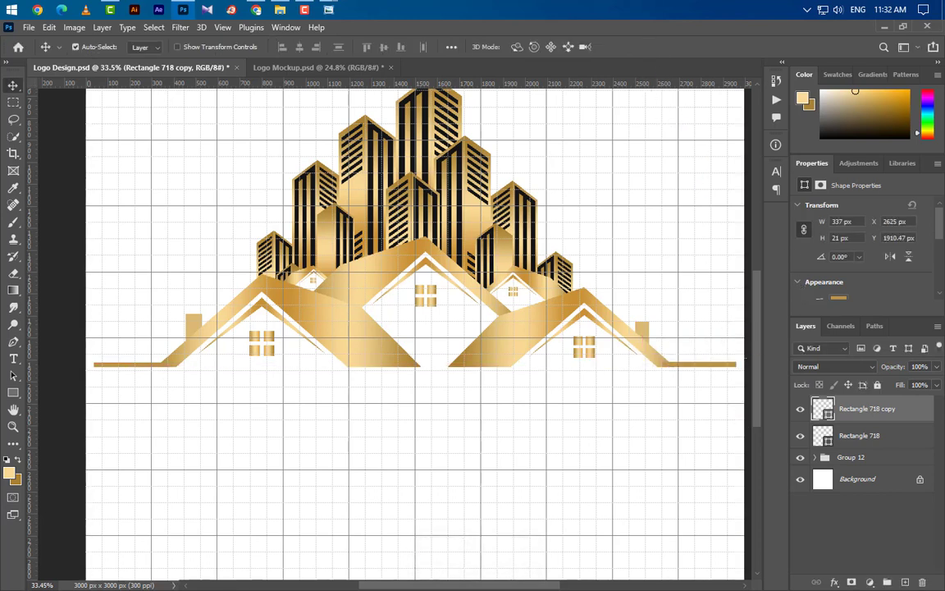
Recolour the copied base line a lighter gold matching the right roof and align it with the roof's end at about Y 1911 px
scroll(720, 365, "up", 5)
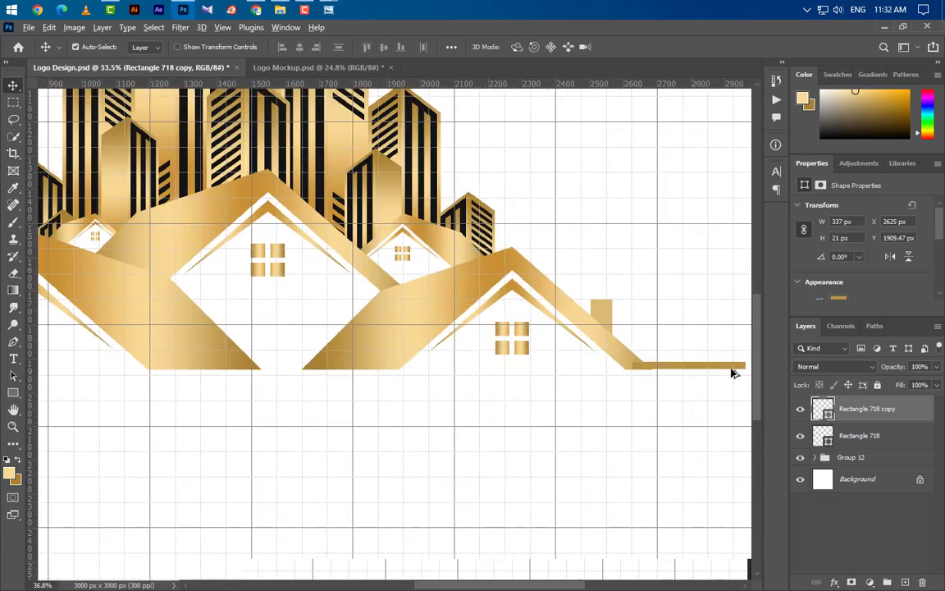
double_click(827, 417)
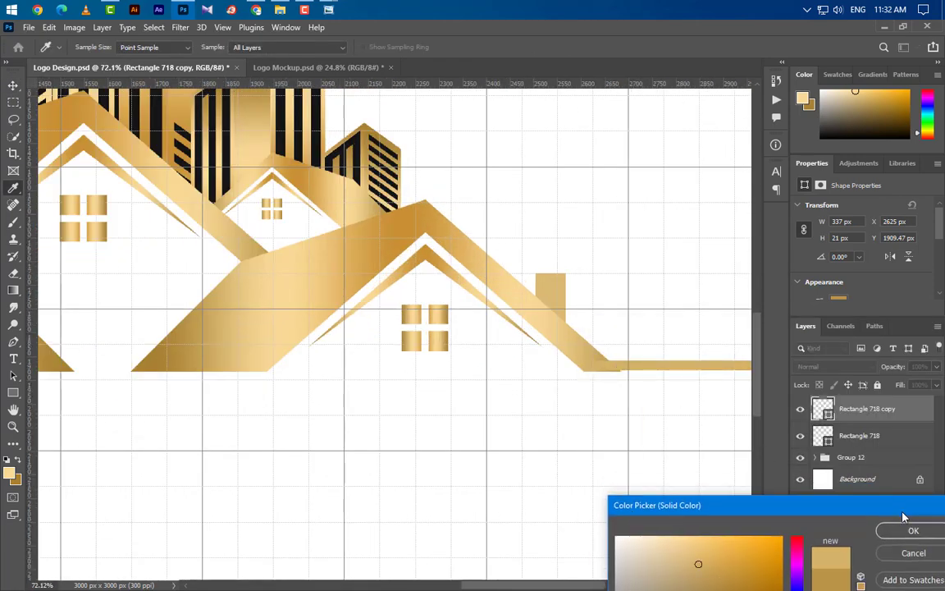
left_click(910, 529)
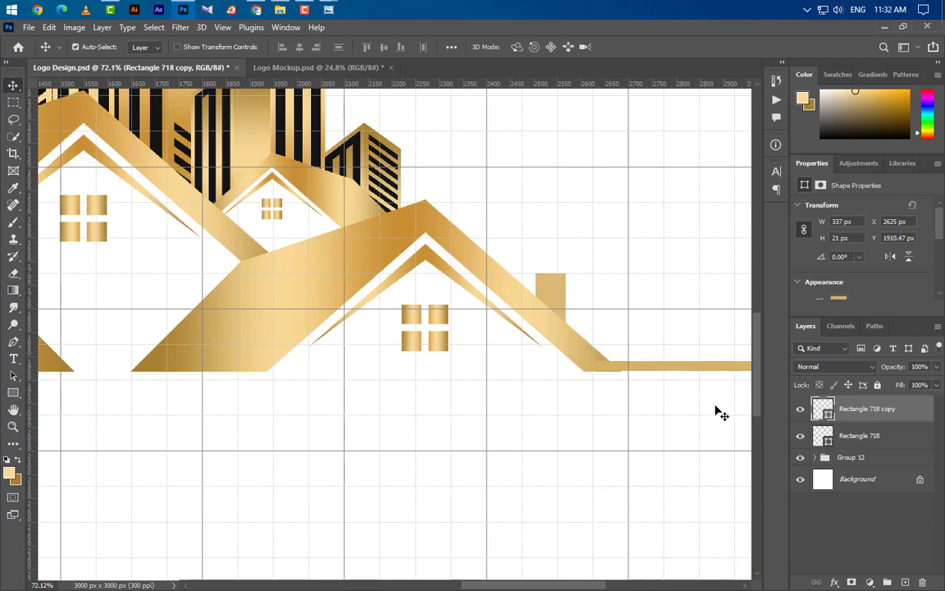
scroll(589, 367, "down", 6)
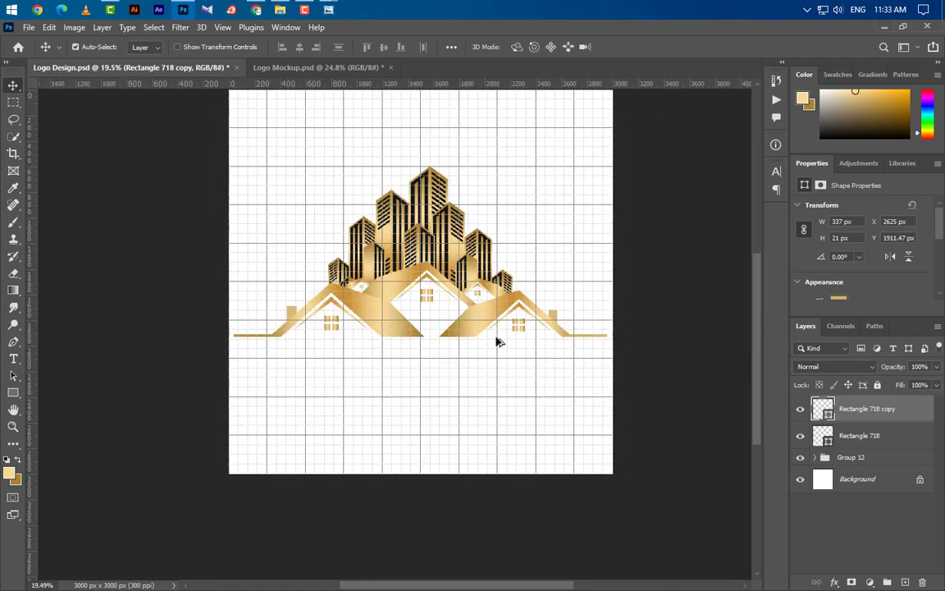
Add the title text "Luxury real Estate" in Baskerville Old Face, 152.95 pt, below the houses
scroll(408, 246, "up", 1)
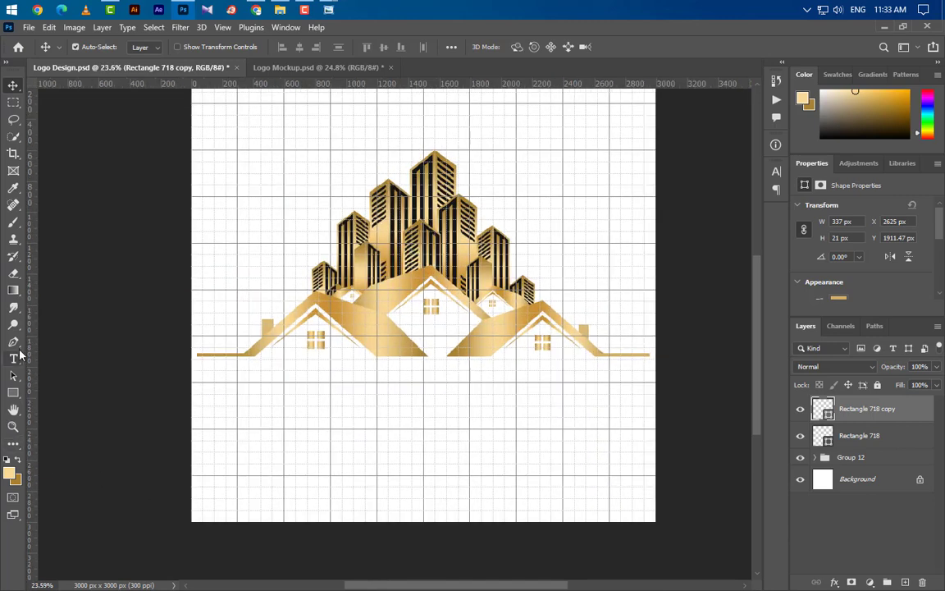
left_click(13, 357)
left_click(236, 407)
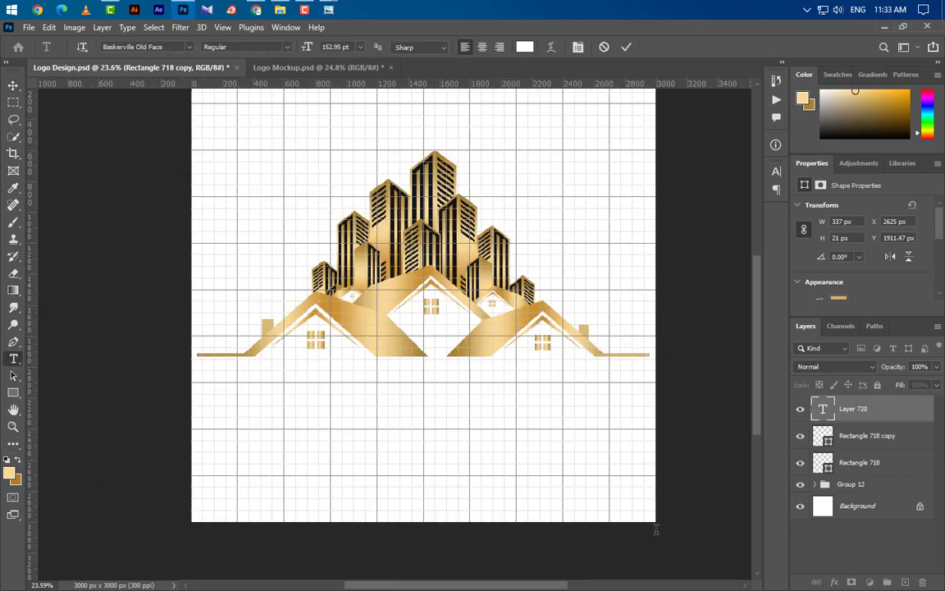
key("BackSpace")
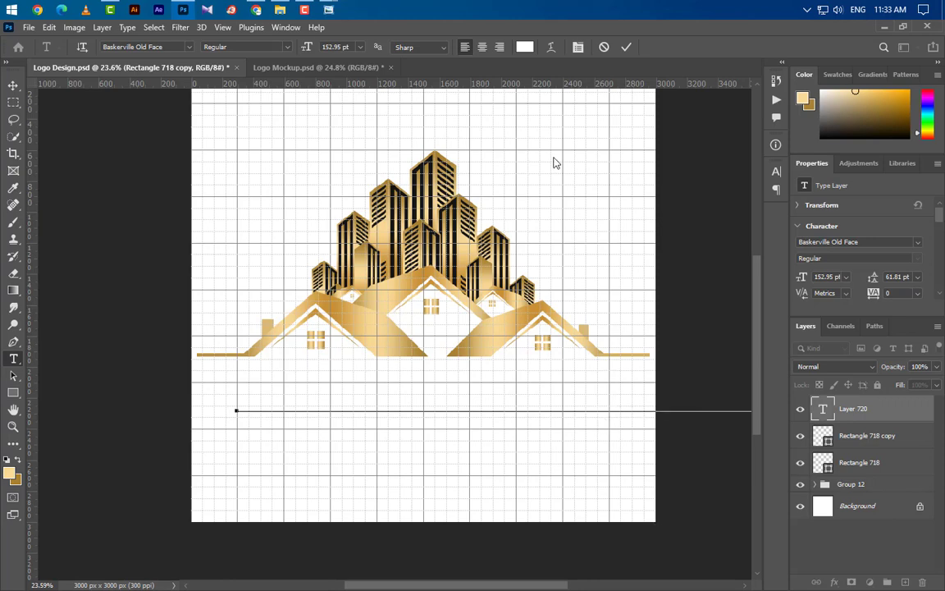
Scale the title proportionally to about 74.4% and position it at about X 1462.5, Y 2175 px beneath the logo
key("ctrl+t")
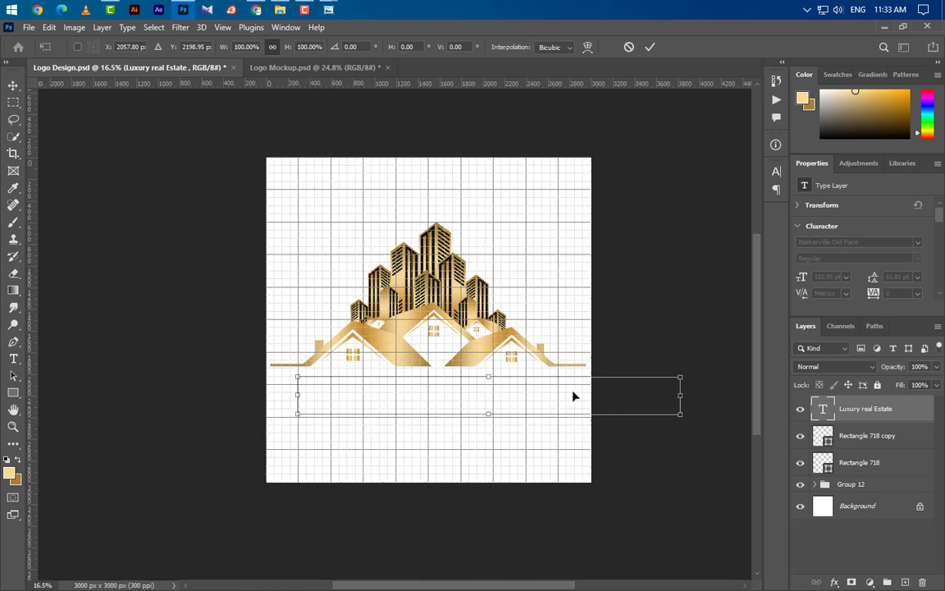
left_click_drag(681, 397, 566, 383)
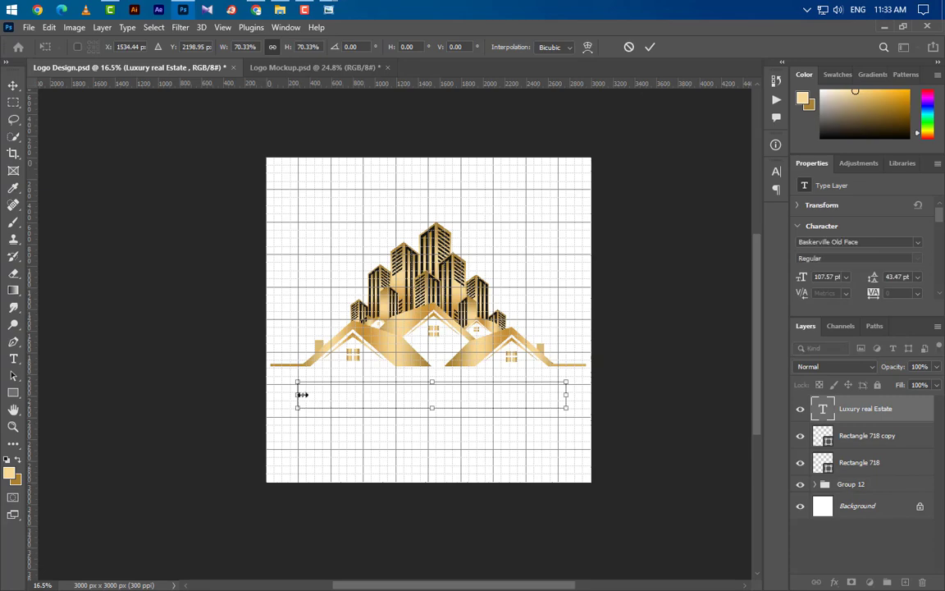
left_click_drag(287, 395, 270, 394)
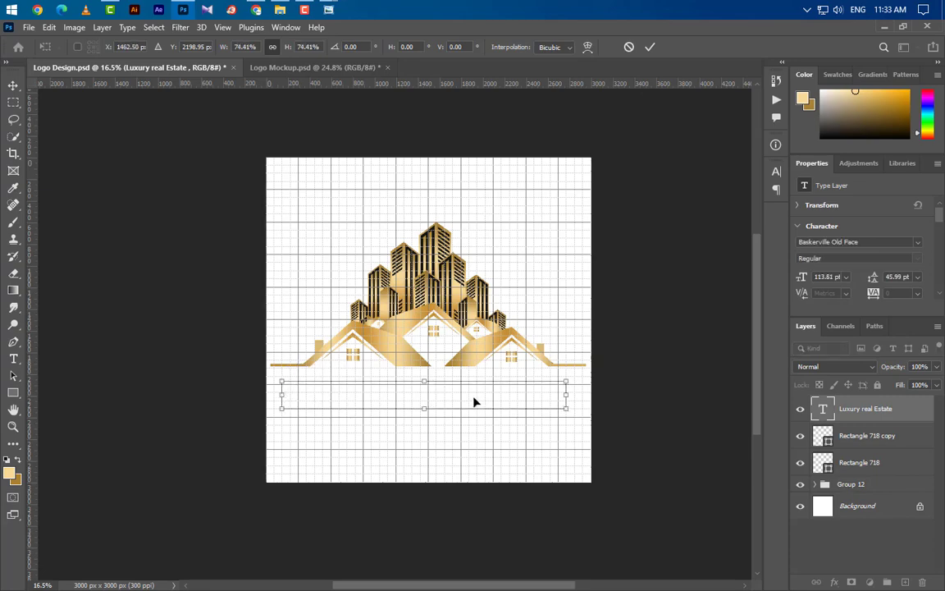
left_click_drag(474, 402, 476, 398)
left_click(649, 48)
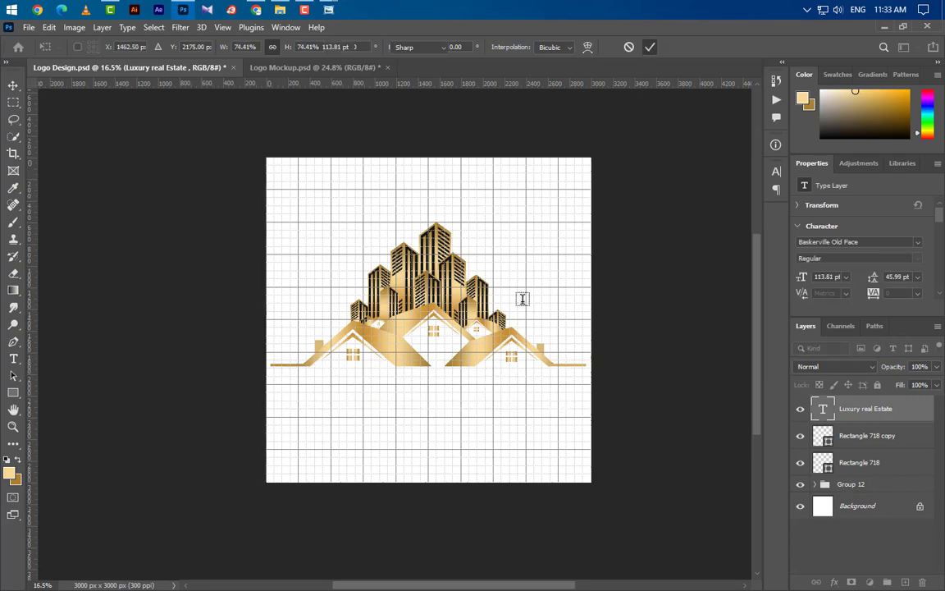
Apply a gold linear Gradient Overlay at 90° and 100% scale to the title text
scroll(444, 317, "up", 4)
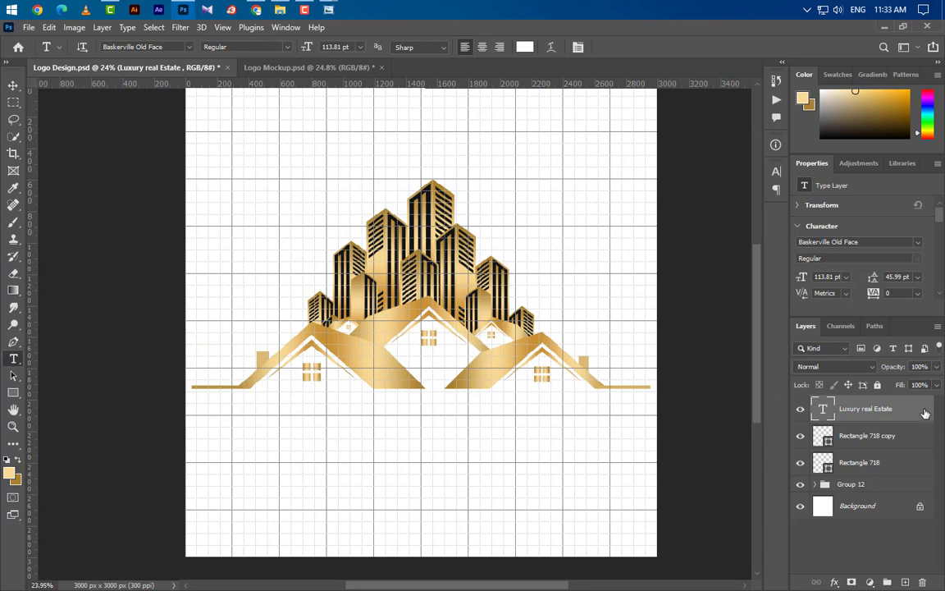
double_click(925, 413)
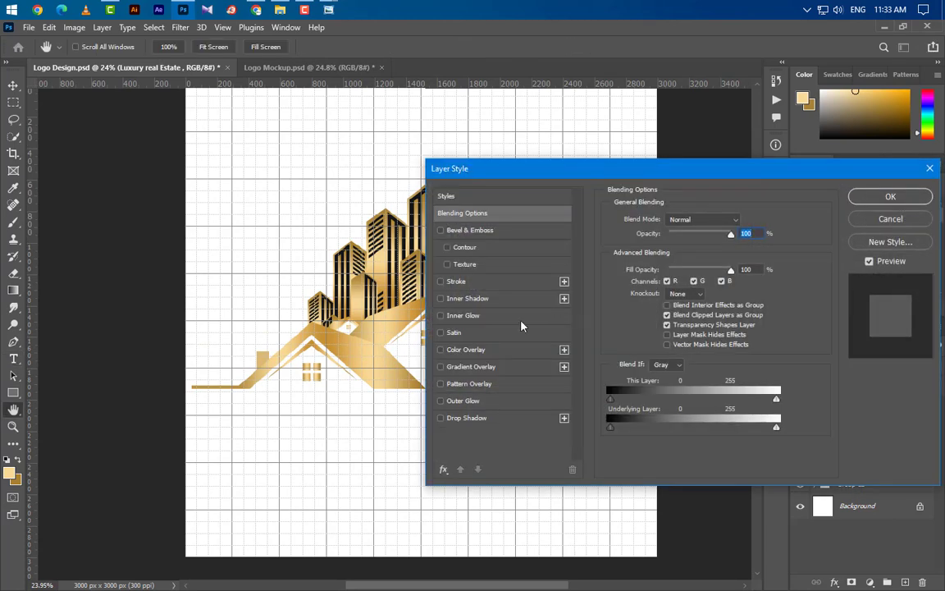
left_click(505, 375)
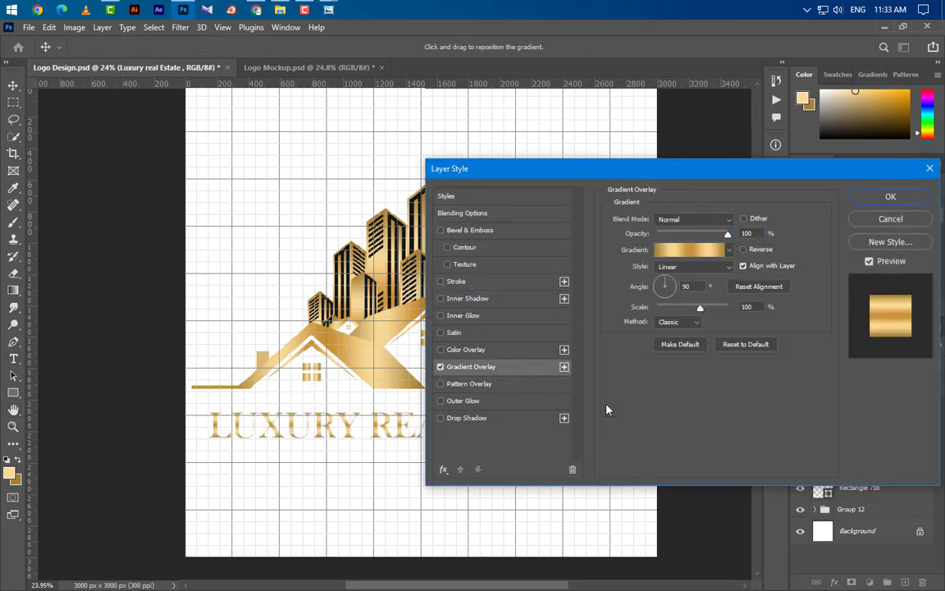
left_click_drag(808, 180, 836, 181)
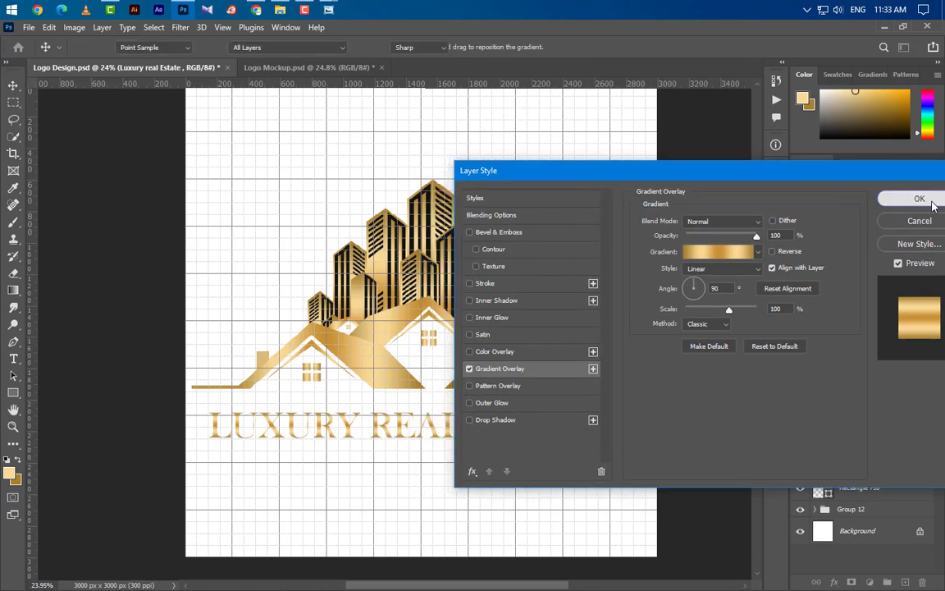
left_click(917, 197)
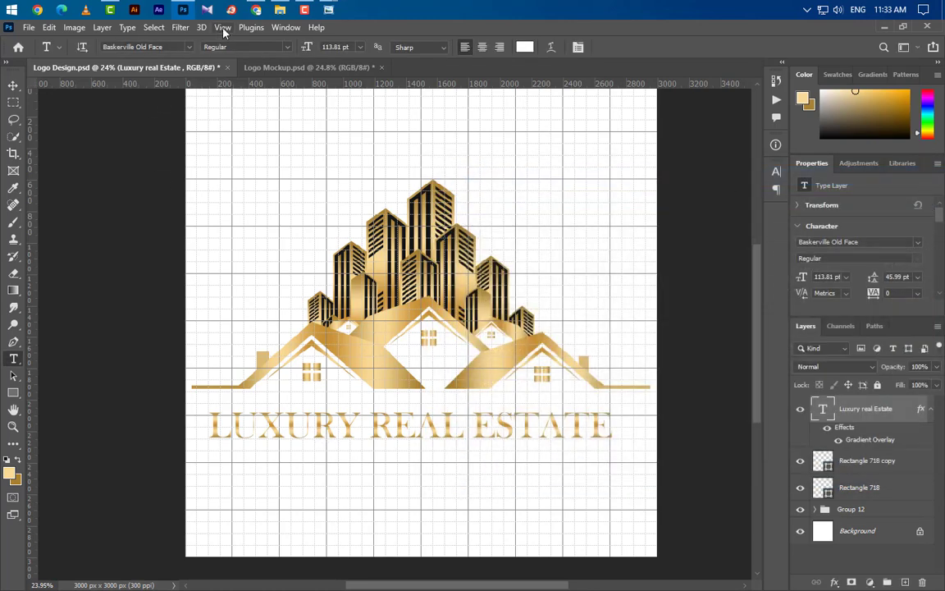
Hide the canvas grid
left_click(222, 27)
mouse_move(246, 301)
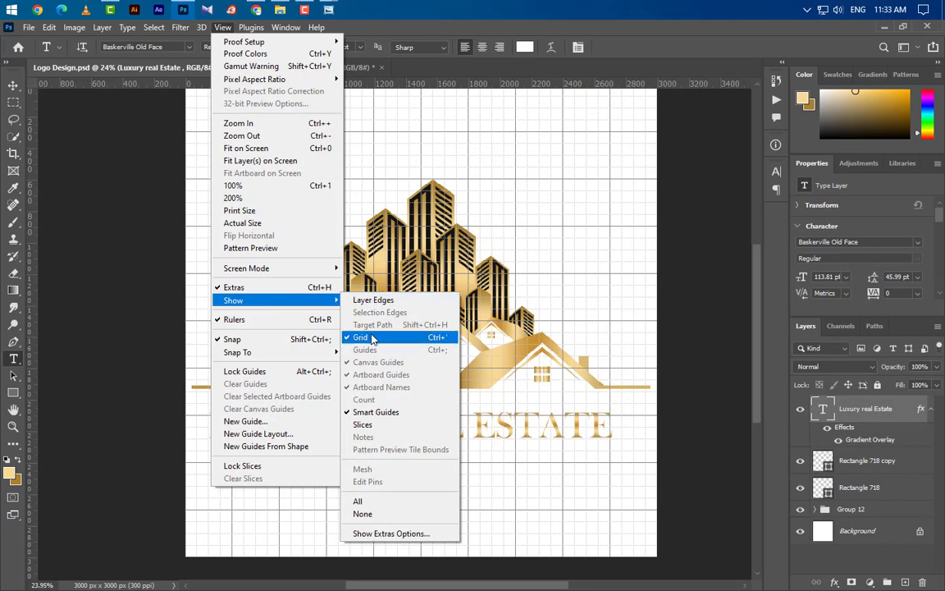
left_click(372, 339)
key("v")
scroll(468, 487, "down", 1)
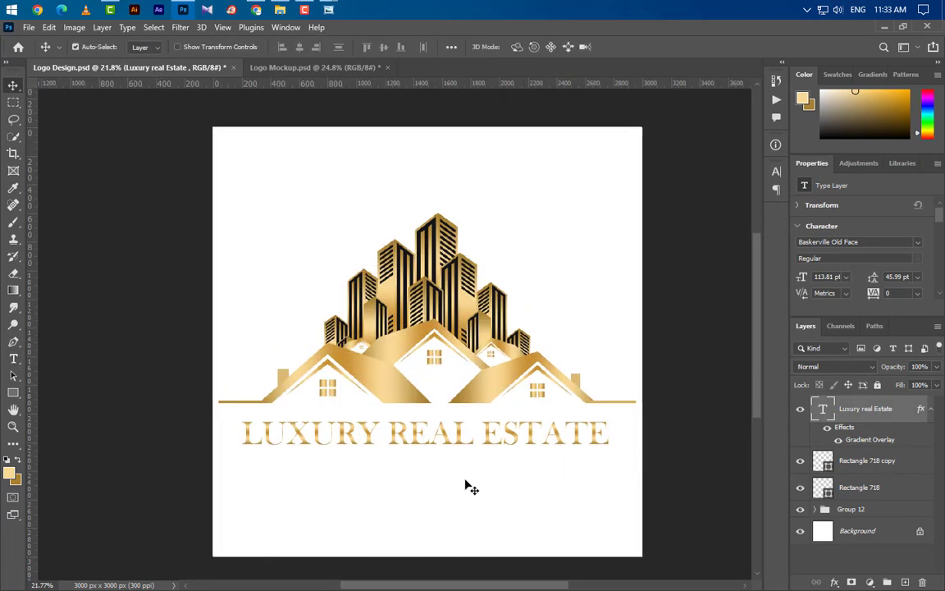
Draw a rectangle about 3108 x 3094 px covering the canvas and place its layer directly above the Background layer
left_click(13, 394)
left_click_drag(206, 120, 650, 563)
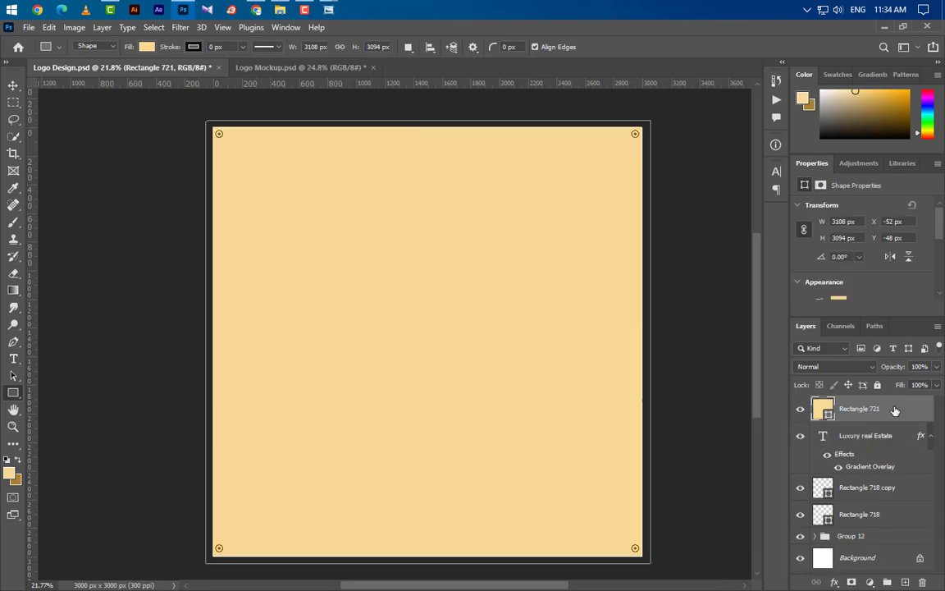
left_click_drag(858, 409, 884, 543)
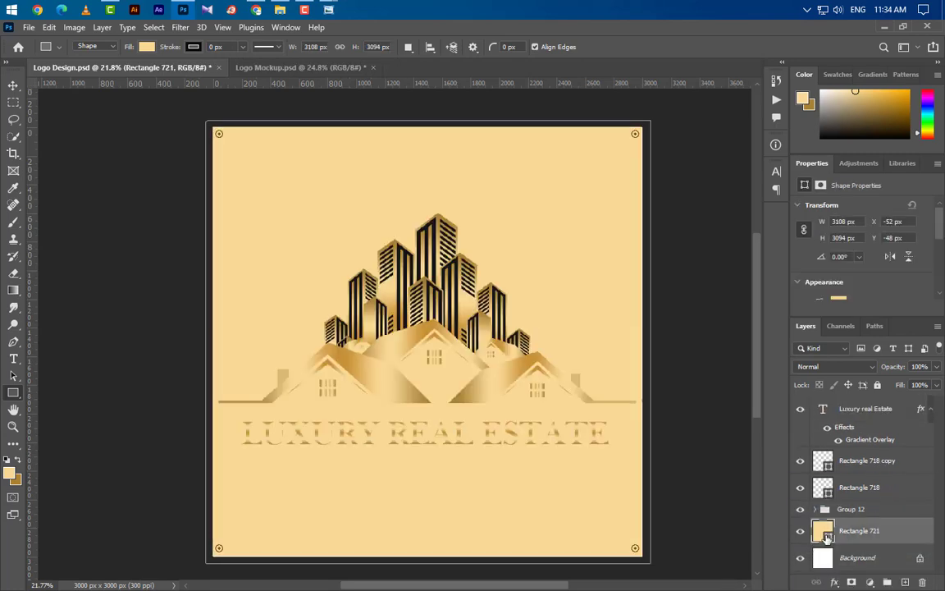
Recolour the full-canvas rectangle black #000000
double_click(822, 530)
left_click(361, 347)
left_click(227, 527)
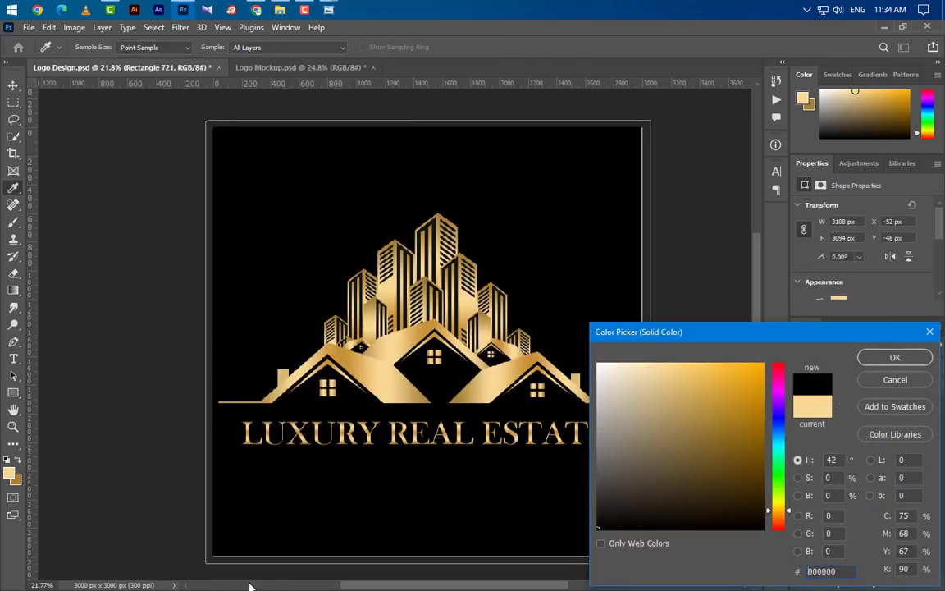
left_click(892, 357)
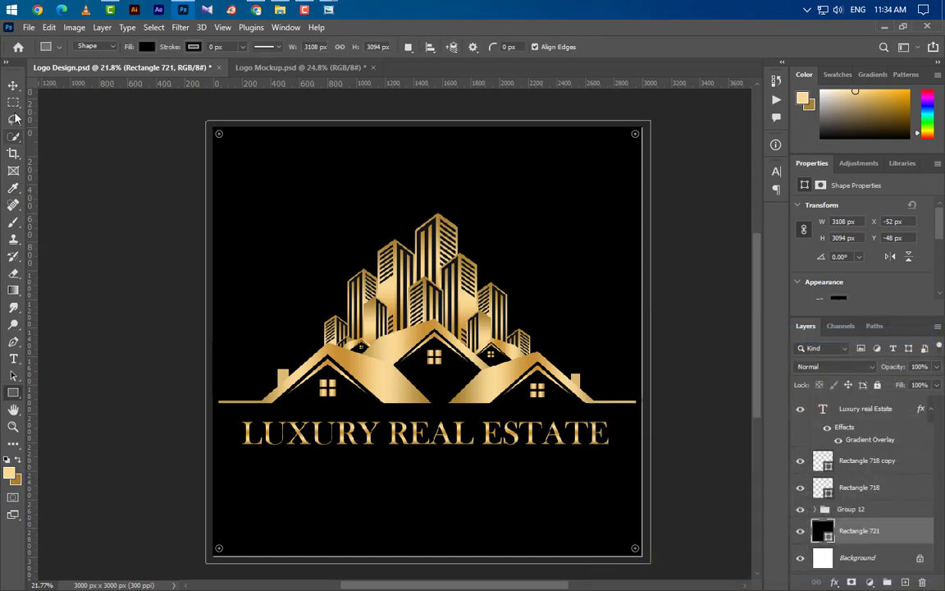
Add a white text line "Company Slogan Here" in Baskerville Old Face below the title and turn off All Caps for it
left_click(13, 85)
scroll(434, 374, "up", 1)
left_click(418, 436)
left_click(13, 359)
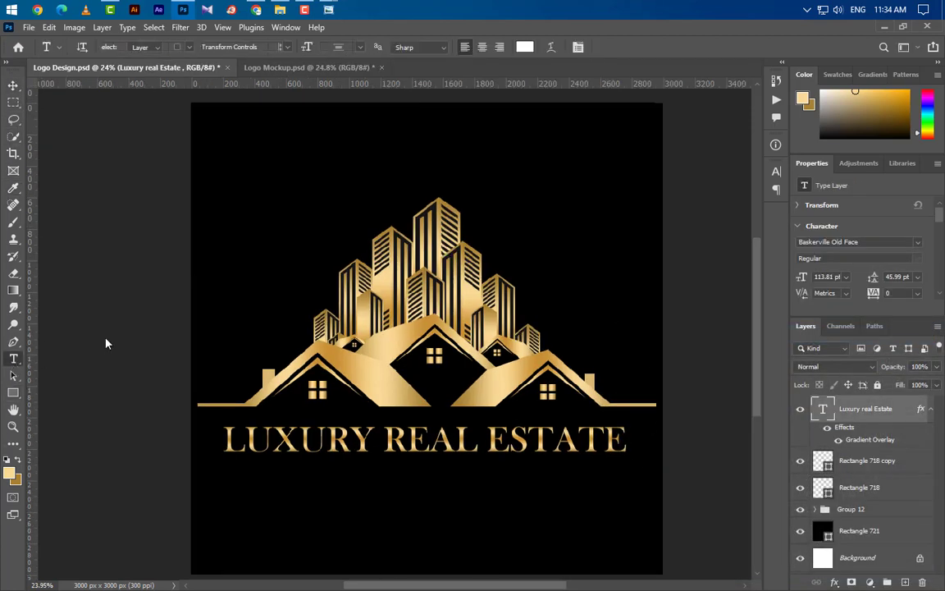
left_click(306, 489)
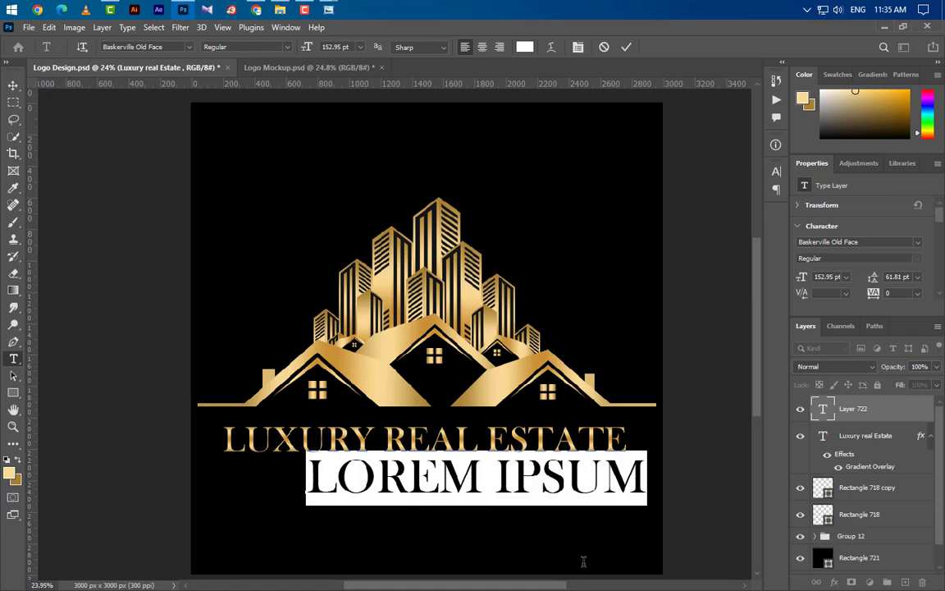
type("COMPANY SLO")
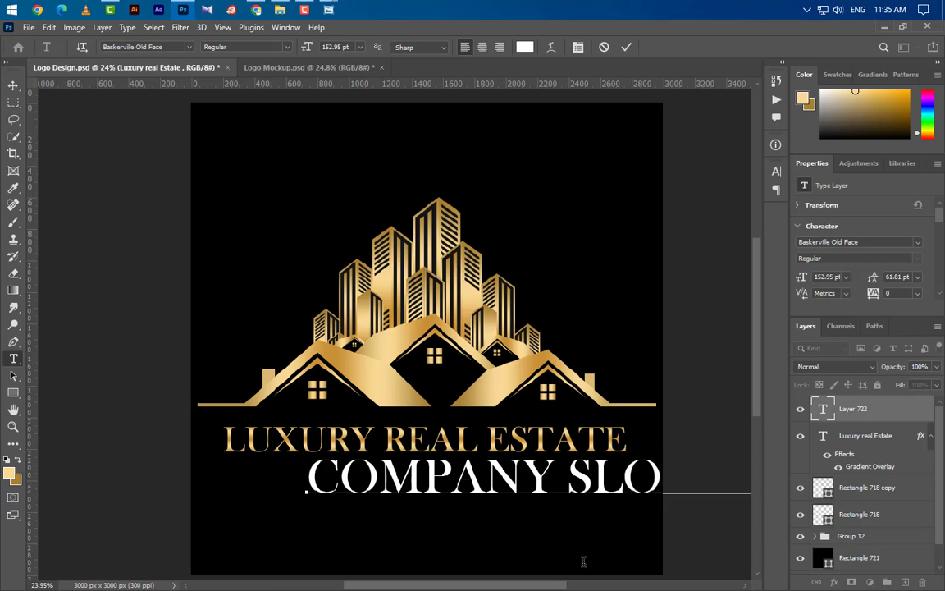
left_click(776, 173)
left_click(668, 263)
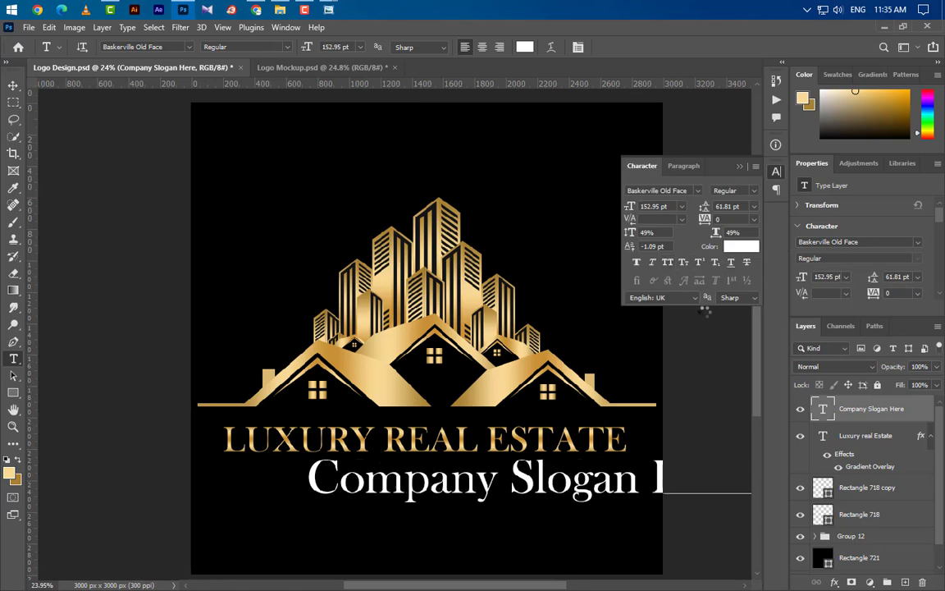
Set the slogan's font size to 80 pt, then scale it to about 66 pt and centre it under the title
key("v")
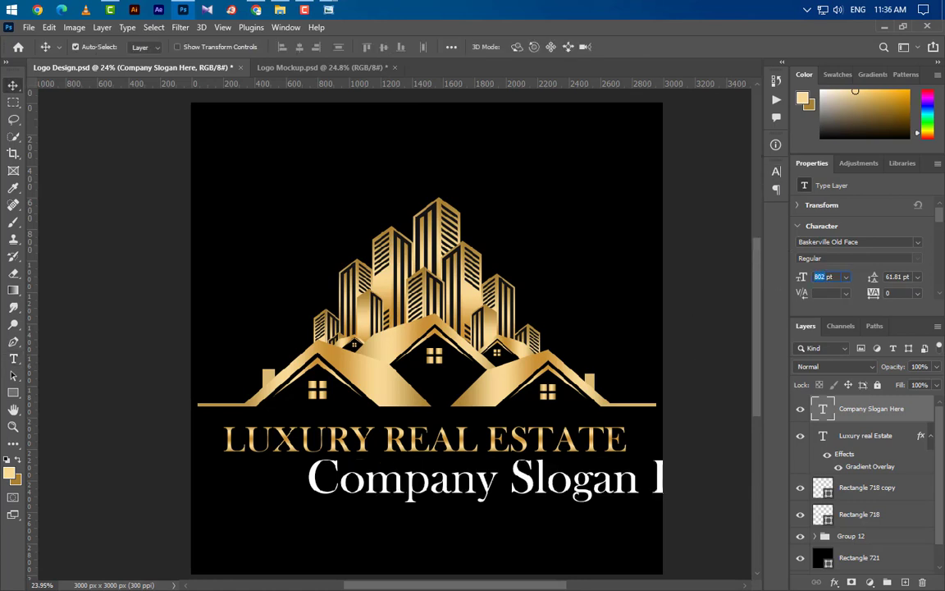
key("Return")
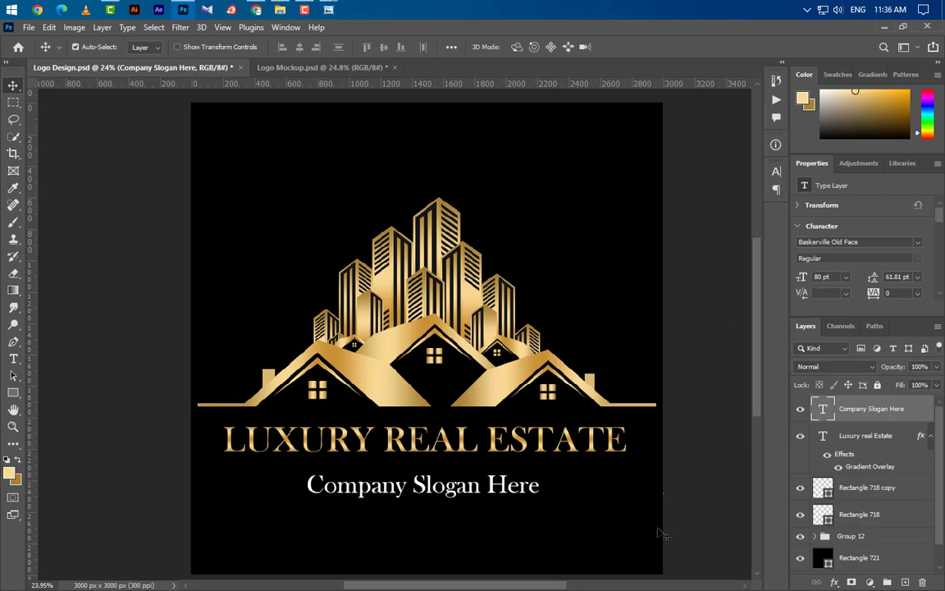
key("ctrl+t")
left_click_drag(542, 469, 527, 485)
left_click_drag(466, 489, 423, 491)
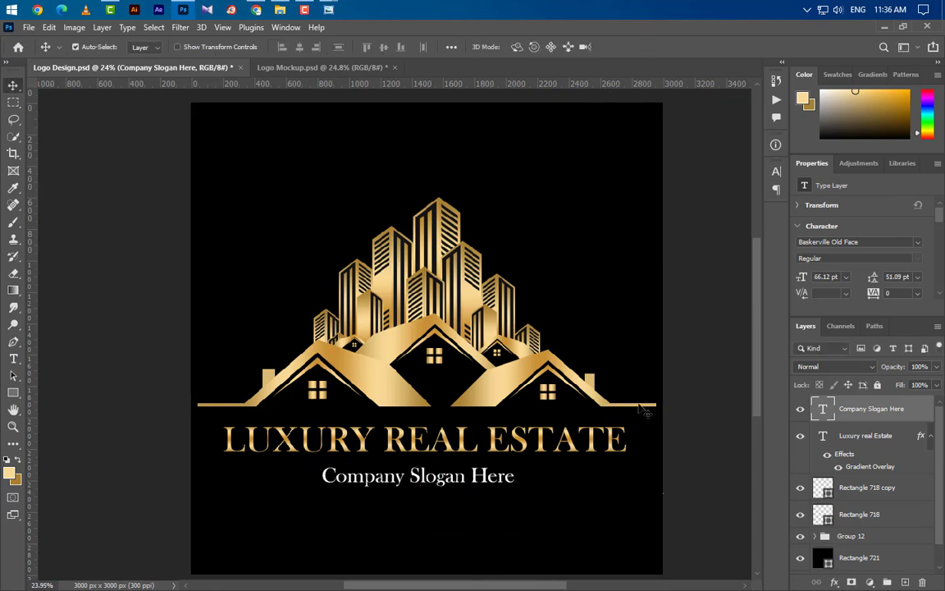
Duplicate the right base line beside the slogan and resize the copy to about 795 x 11 px at X 2167, Y 2379 px
left_click_drag(644, 406, 656, 477)
key("ctrl+t")
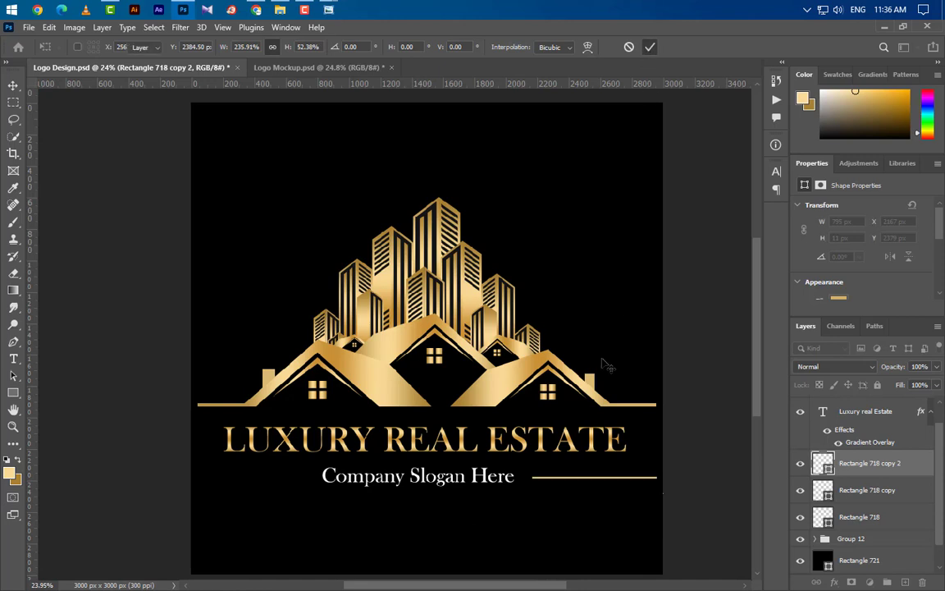
Place a copy of the slogan's right line on its left side, then scale the slogan to about 58 pt to fit between both lines
key("Return")
left_click_drag(566, 477, 300, 489)
left_click(443, 486)
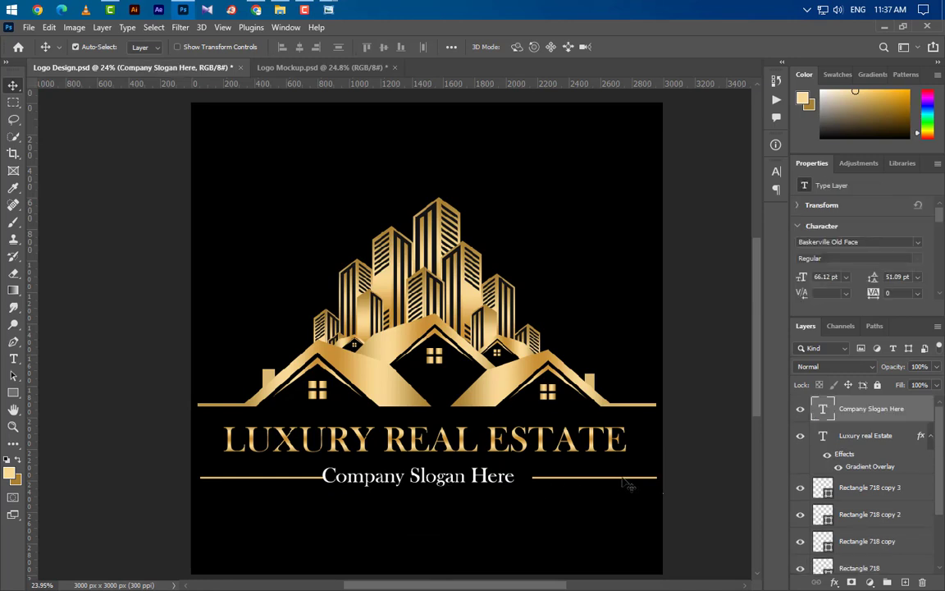
key("ctrl+t")
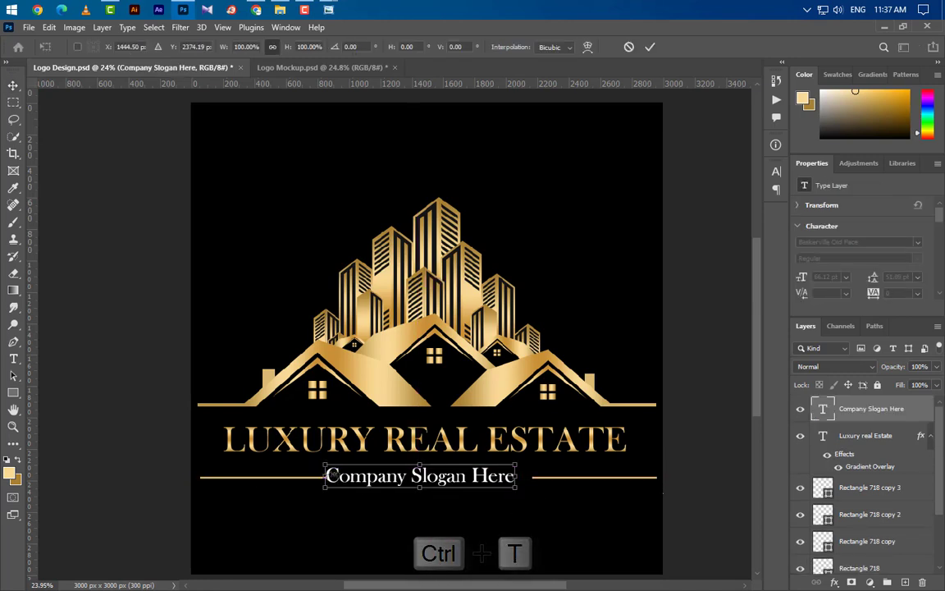
left_click_drag(321, 476, 343, 475)
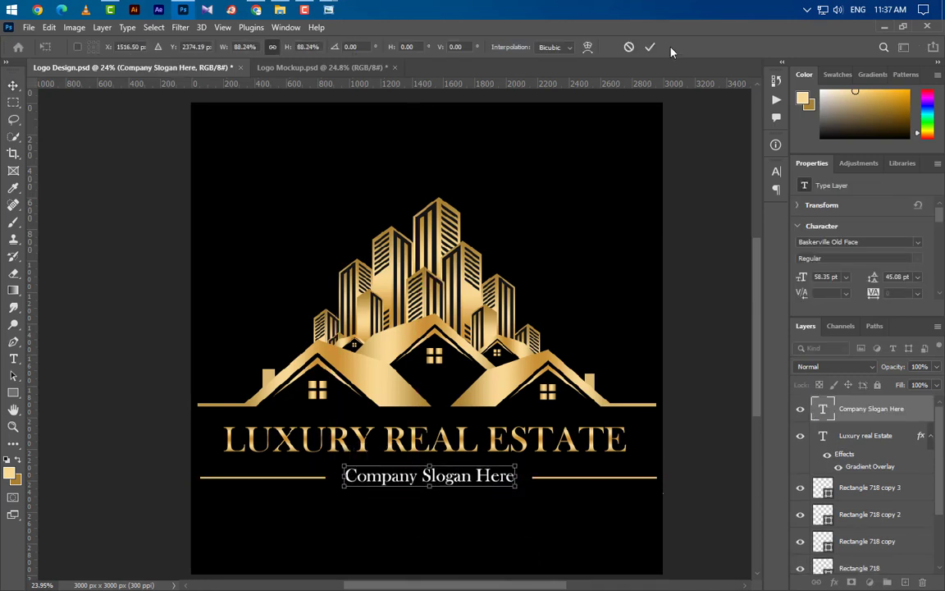
key("Return")
Recolour the slogan text light gold #f8da96, sampled from the central house's gradient
scroll(498, 424, "up", 1)
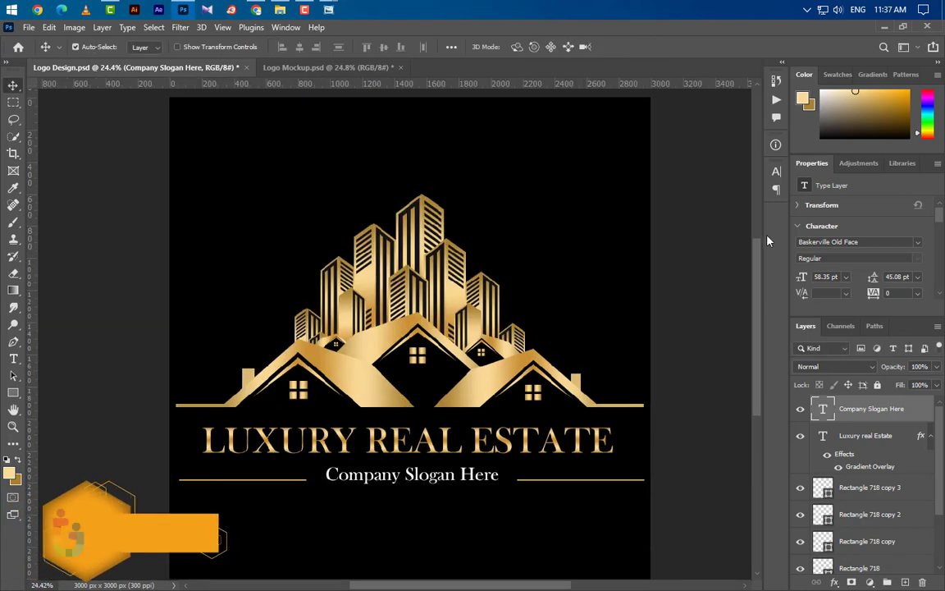
left_click(776, 172)
left_click(741, 246)
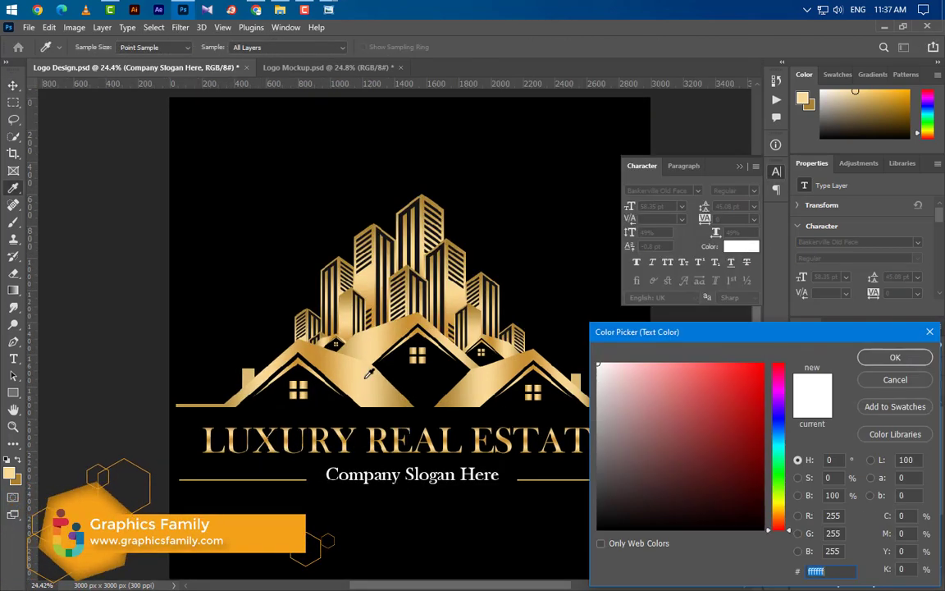
left_click(367, 377)
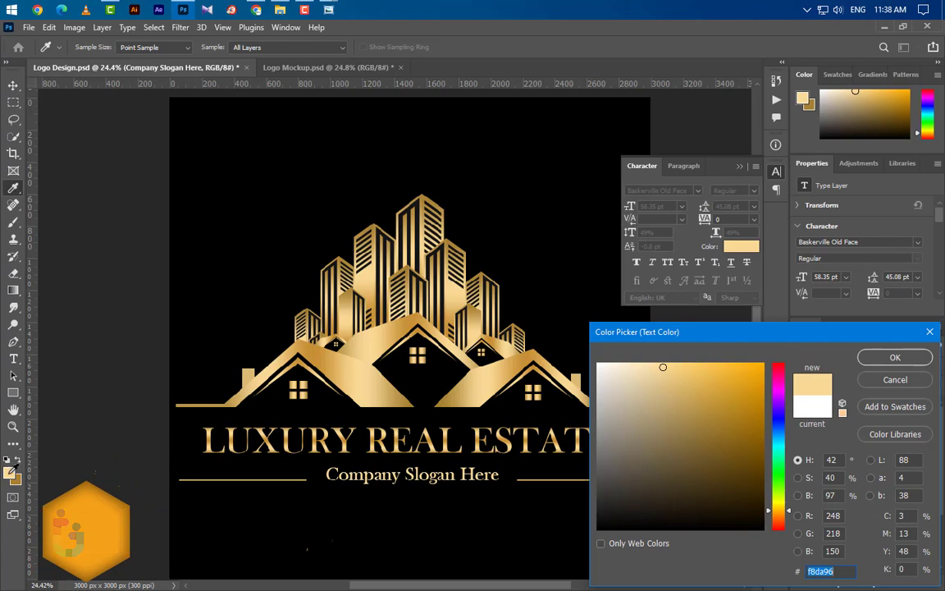
left_click(894, 357)
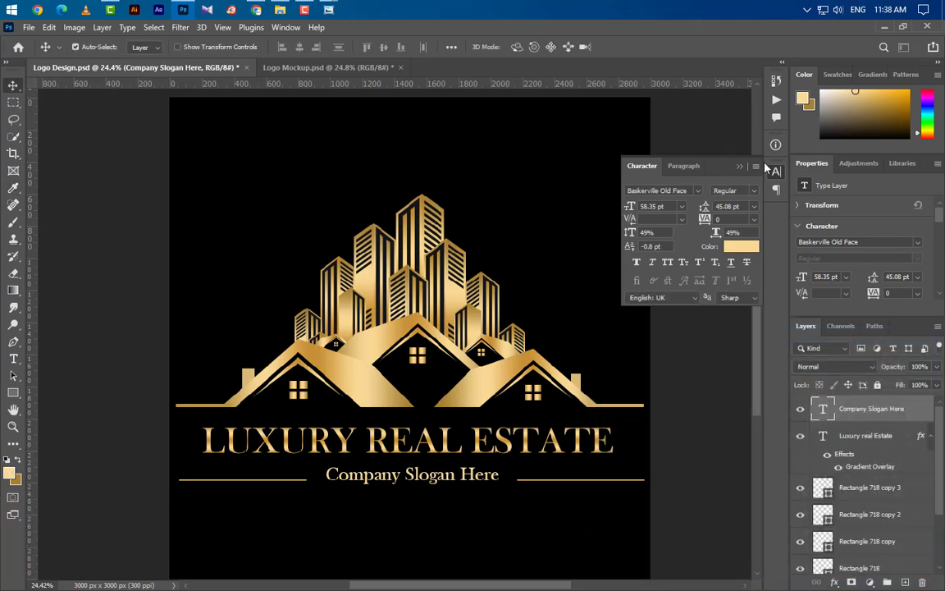
left_click(740, 167)
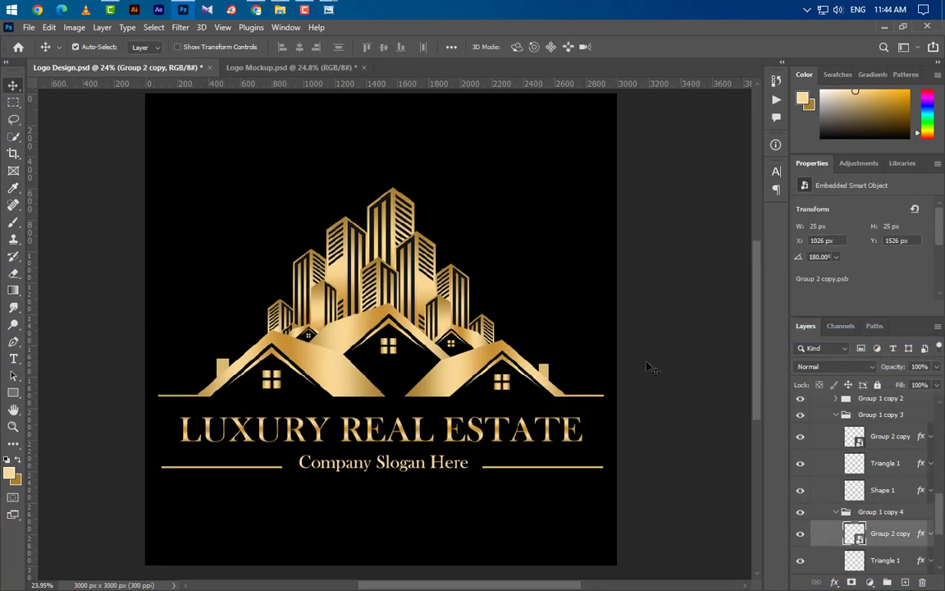